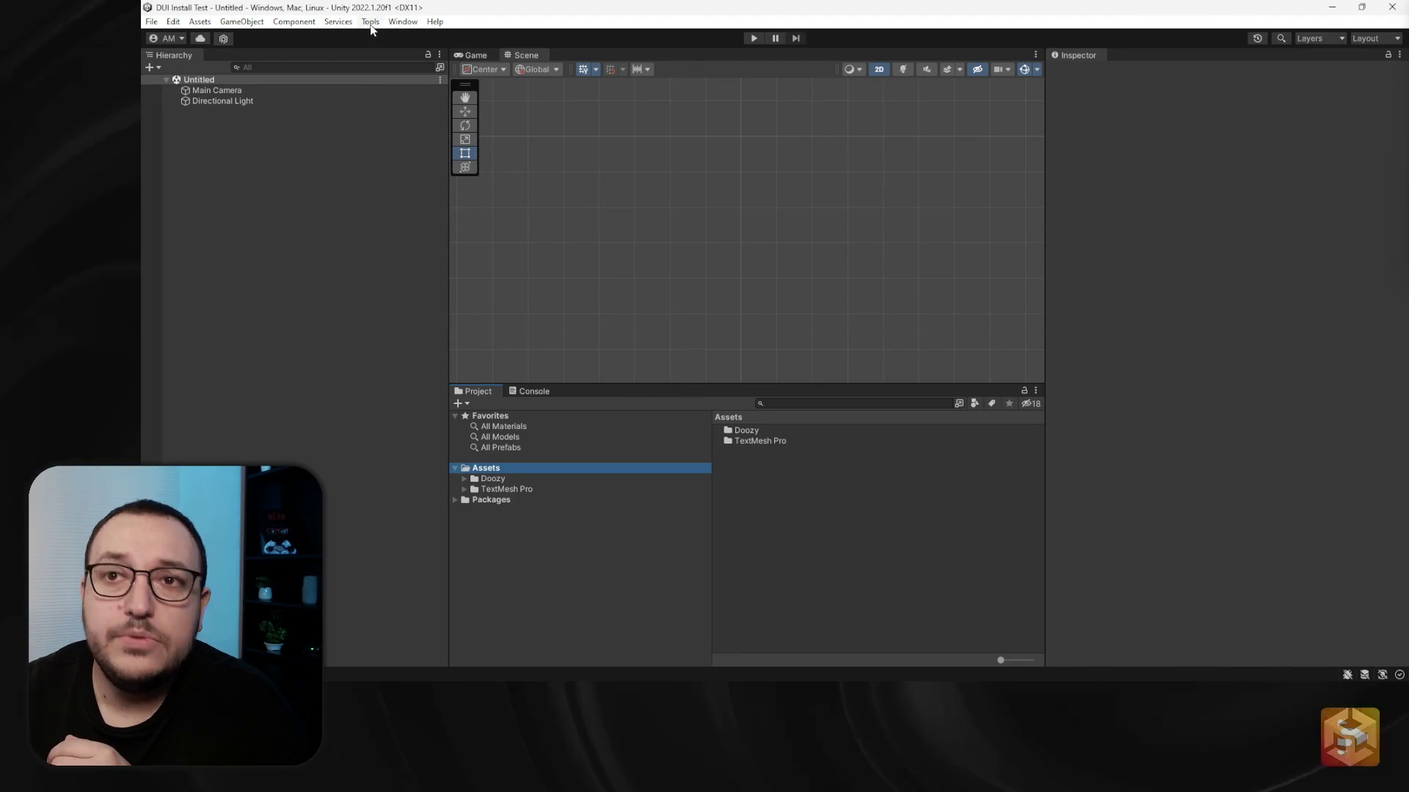
Step: Import the Doozy .unitypackage from the desktop into Assets and maximize the editor window
drag(343, 10, 433, 33)
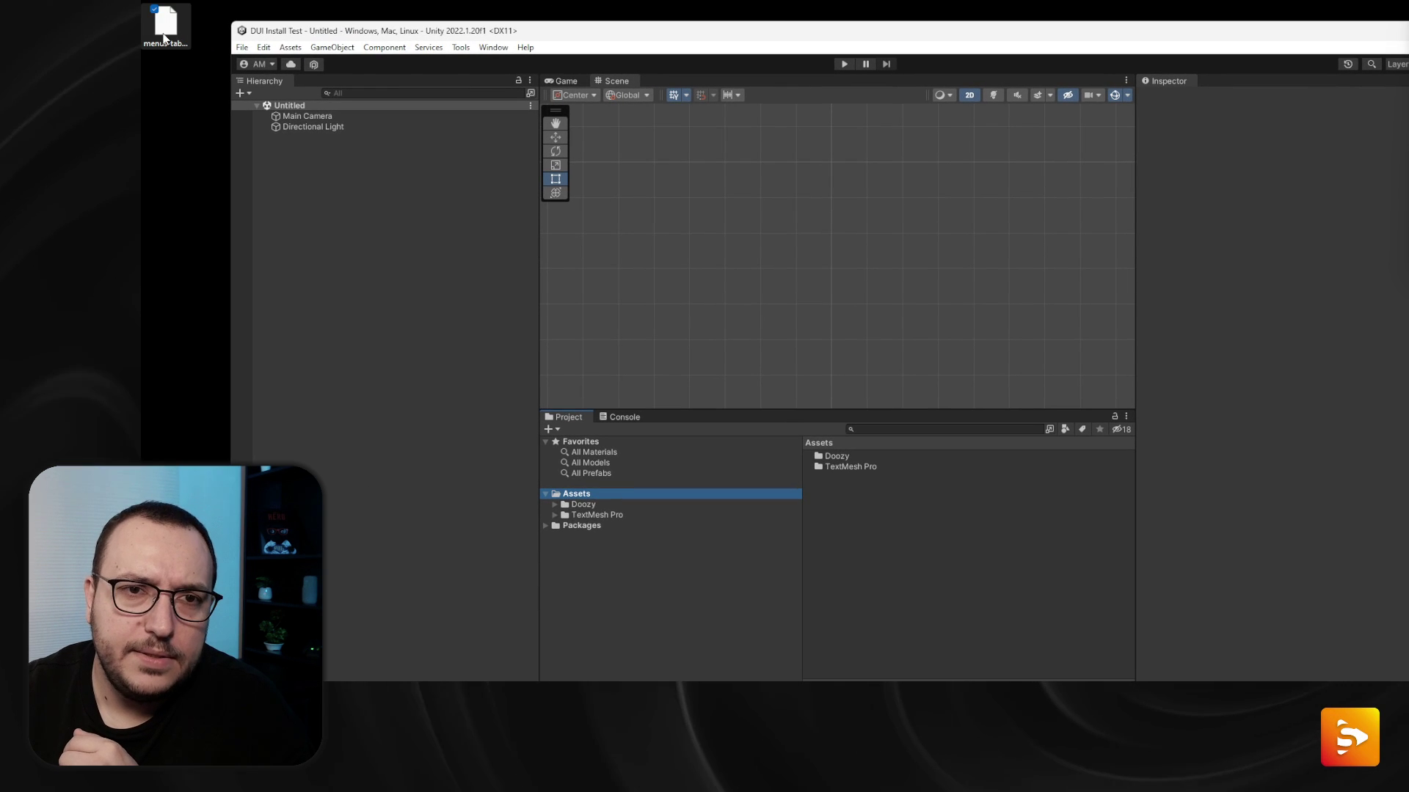
drag(162, 34, 849, 519)
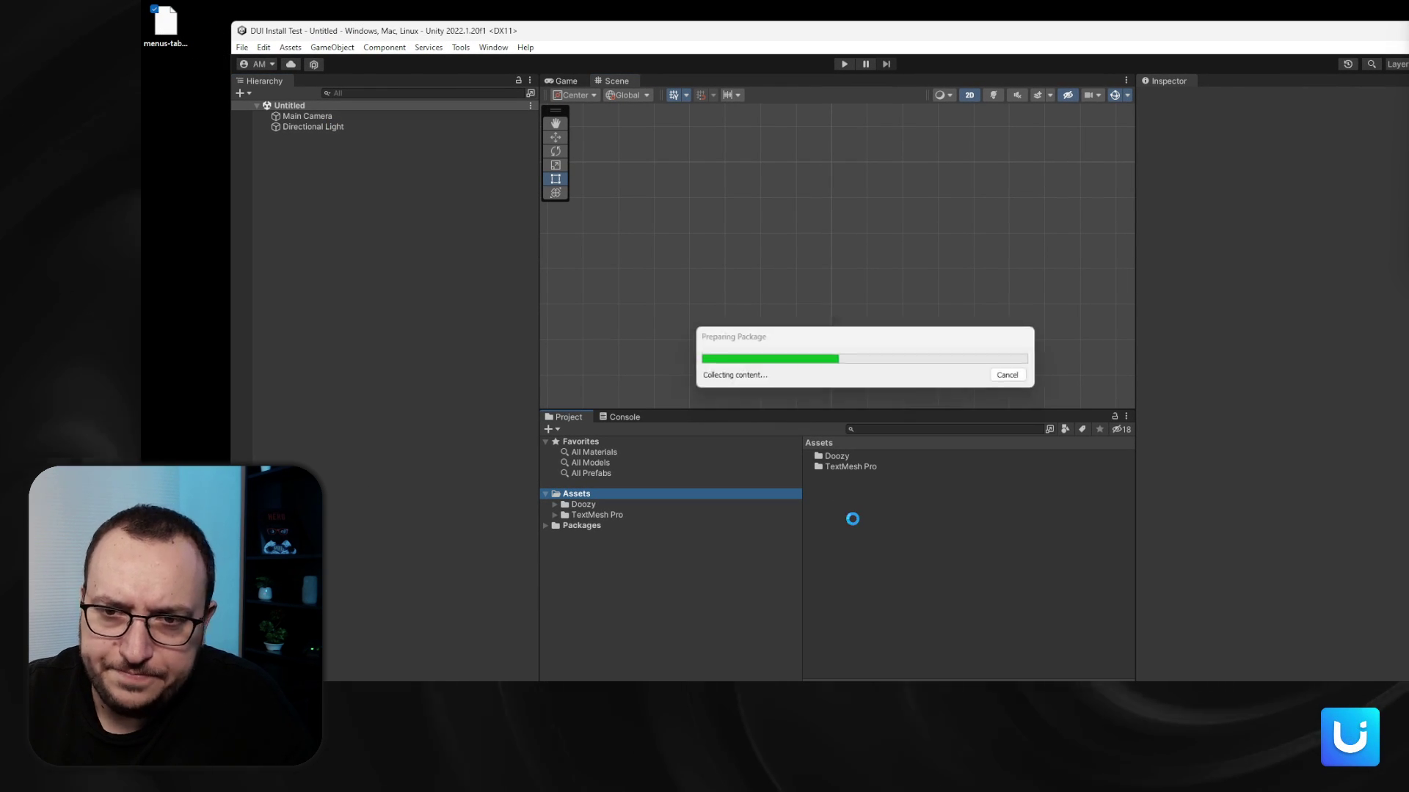
click(919, 550)
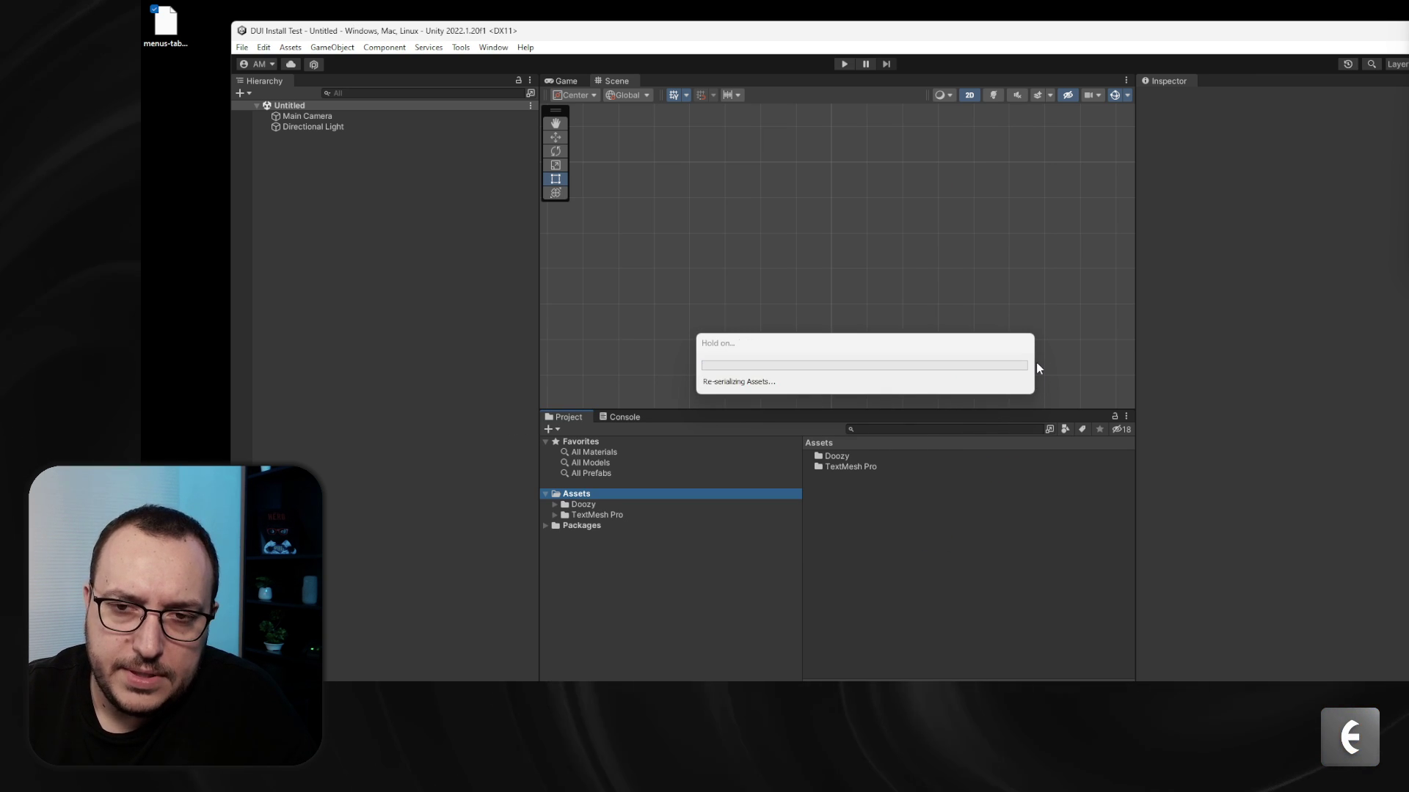
double_click(1127, 30)
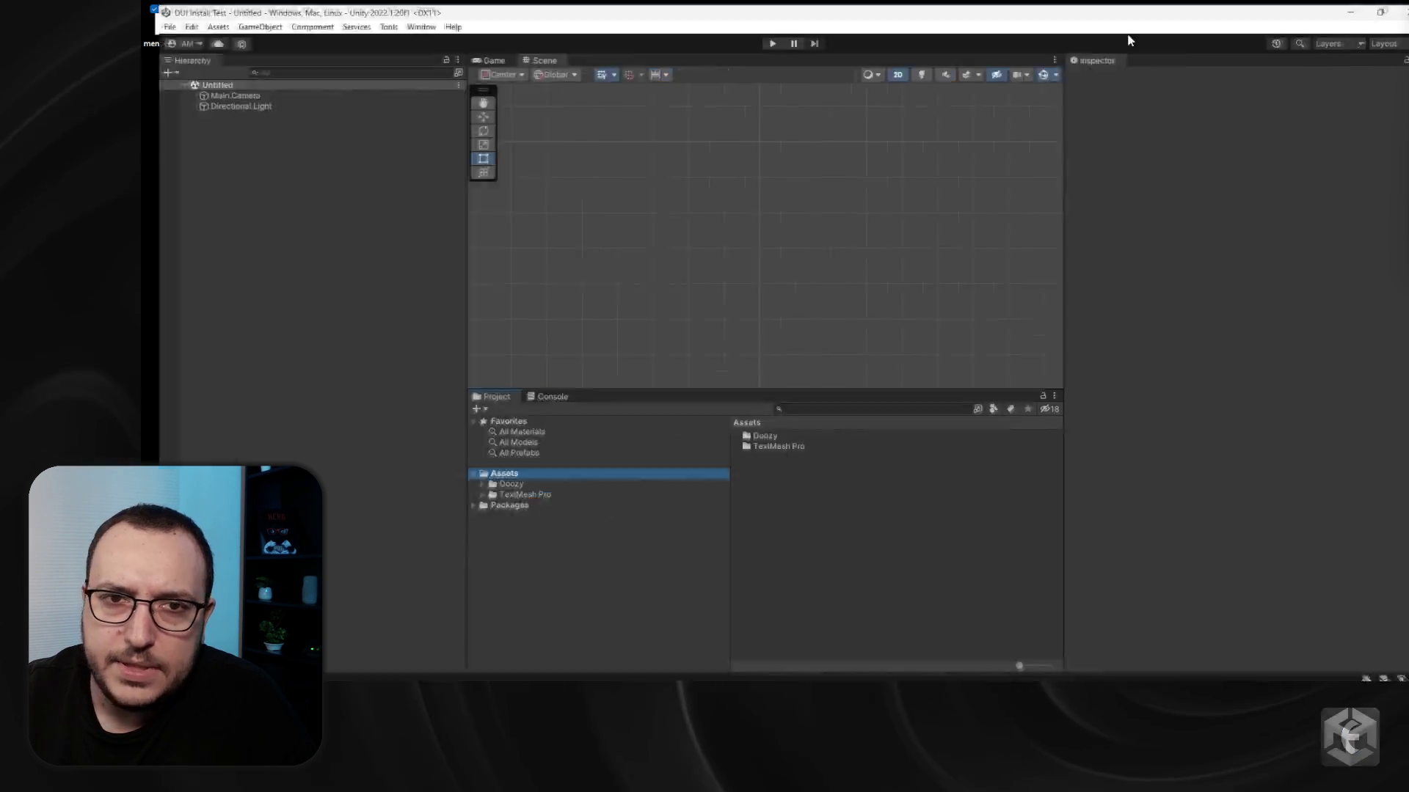
Step: Open the Doozy UI Menu library from Tools > Doozy, then close it
click(371, 21)
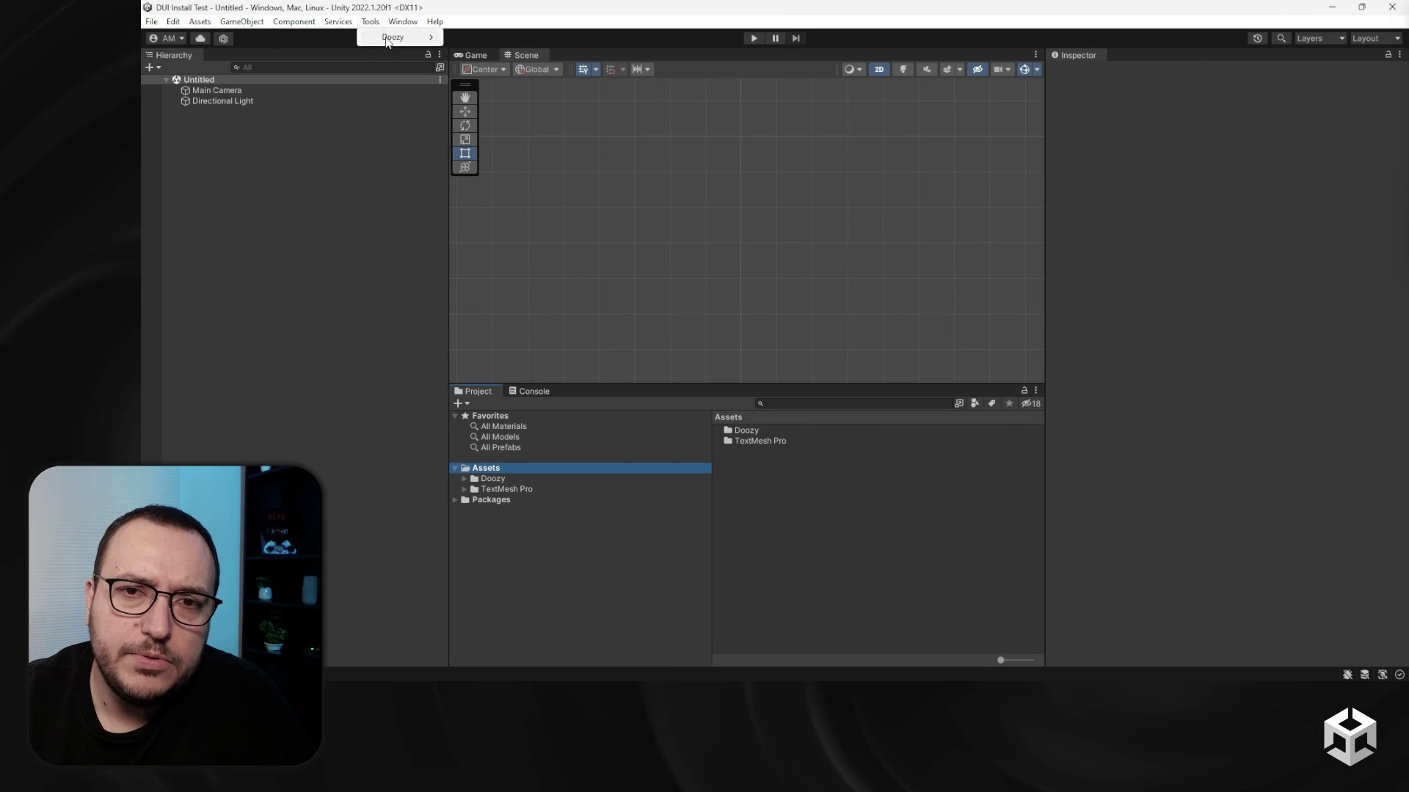
mouse_move(382, 38)
click(477, 56)
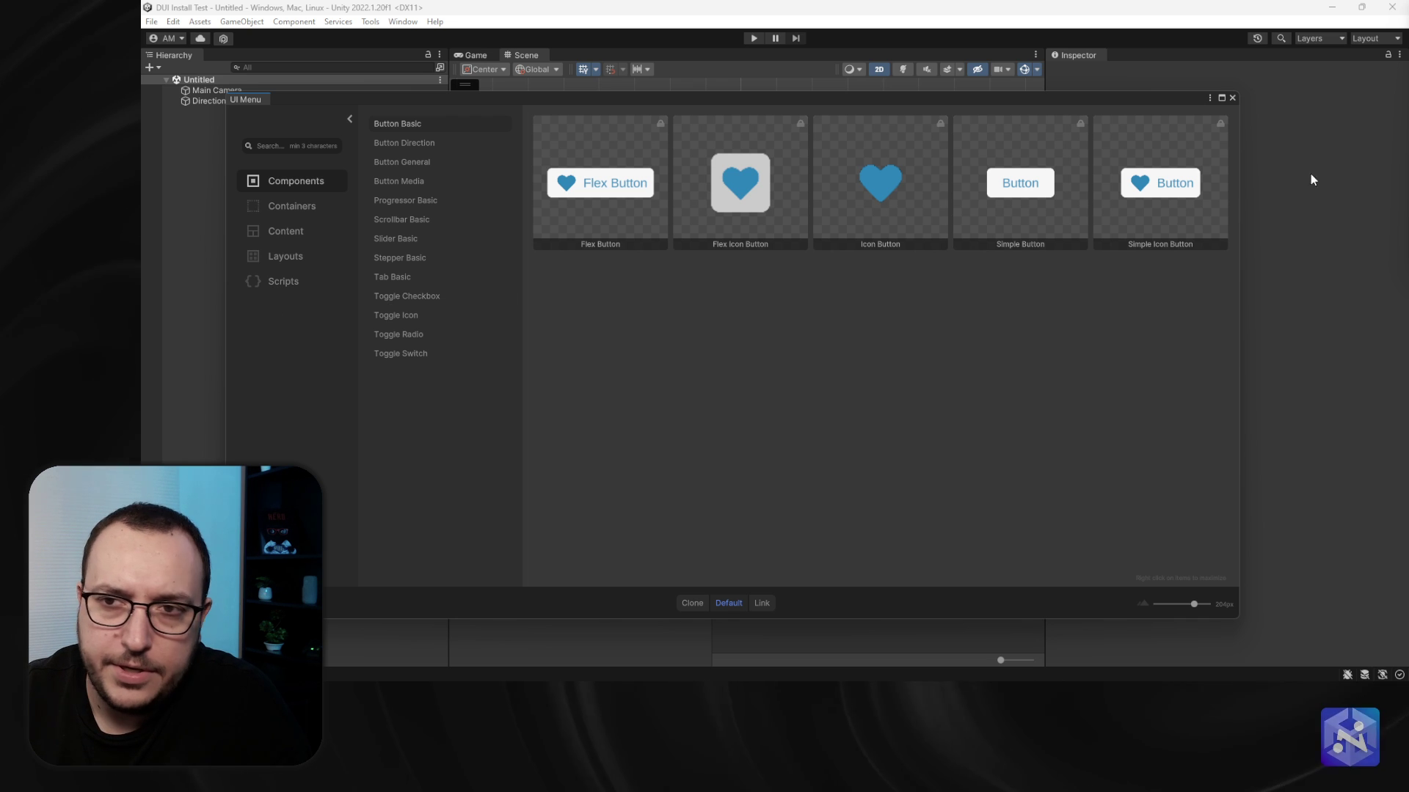
click(1231, 99)
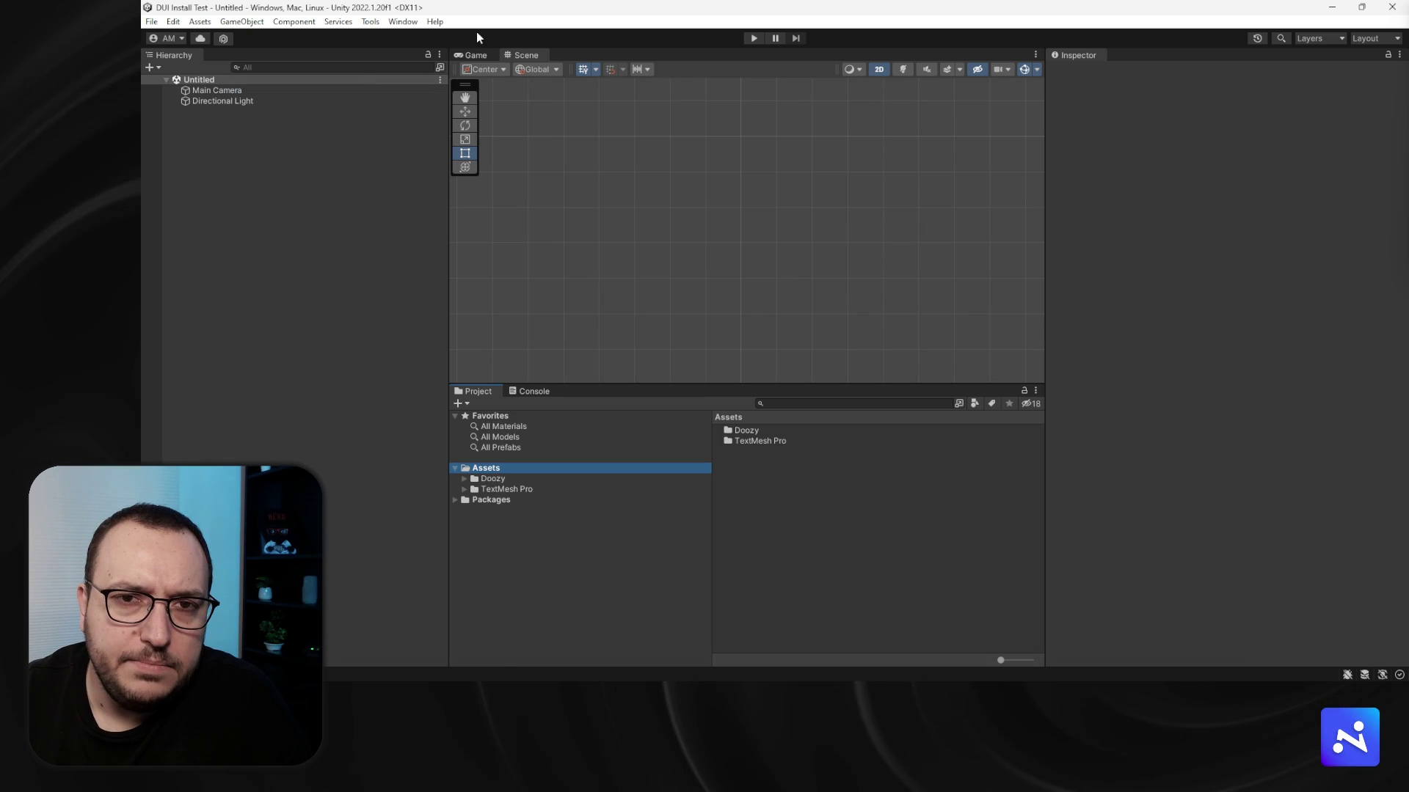
Step: Run Tools > Doozy > Refresh > UIMenu to refresh the UIMenu database
click(370, 21)
mouse_move(396, 37)
mouse_move(513, 114)
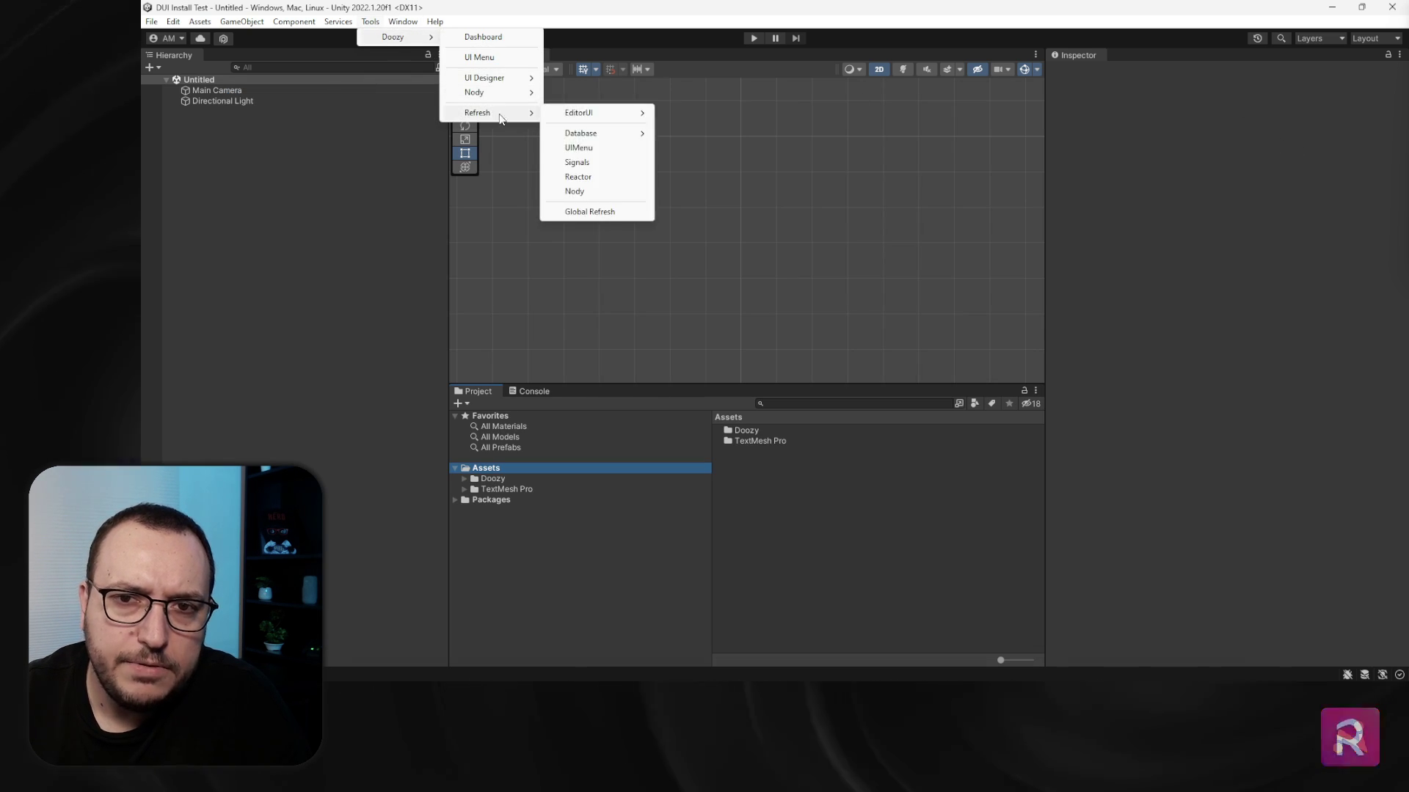
click(578, 148)
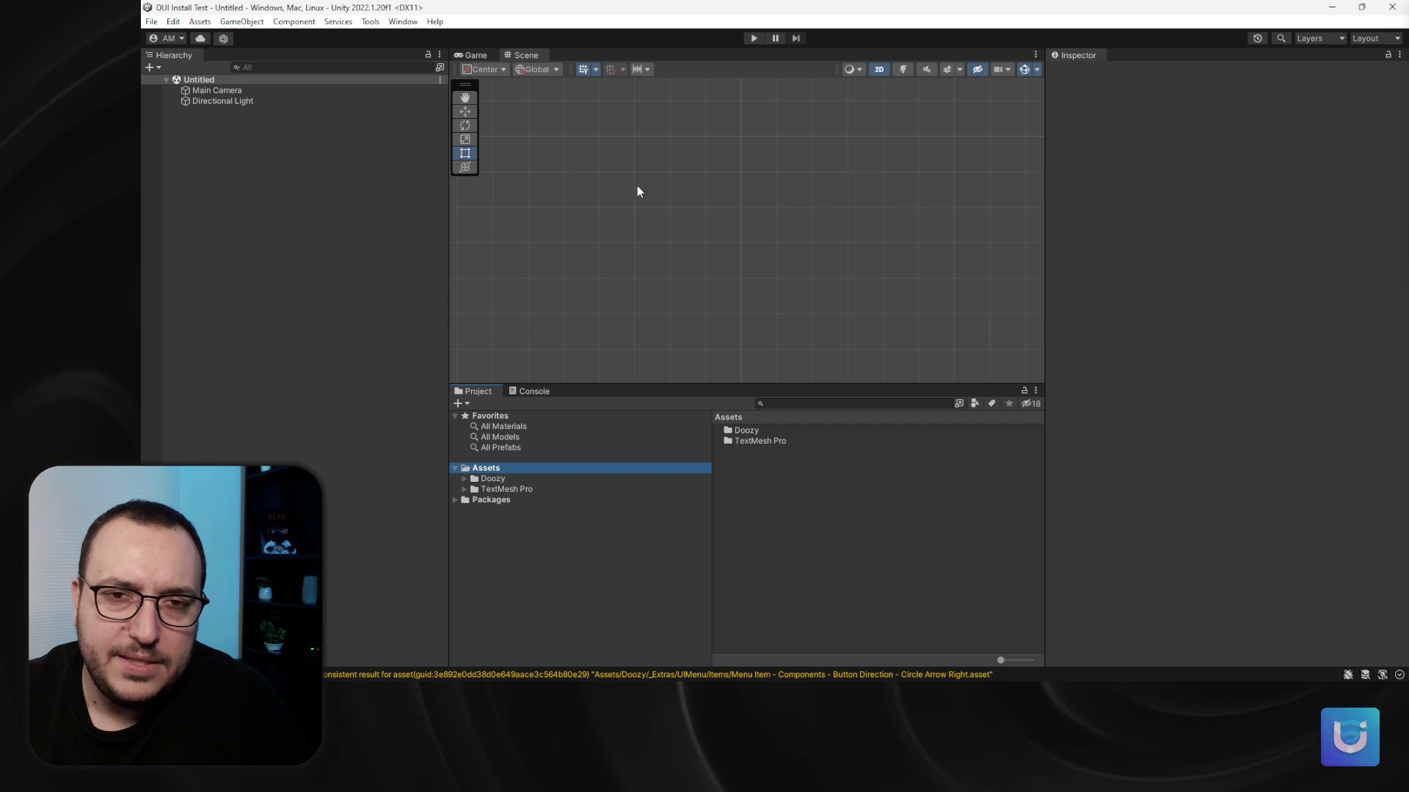
Step: Show the Menus category in the Doozy UI Menu library, listing the Tab Bars 1 templates
mouse_move(400, 36)
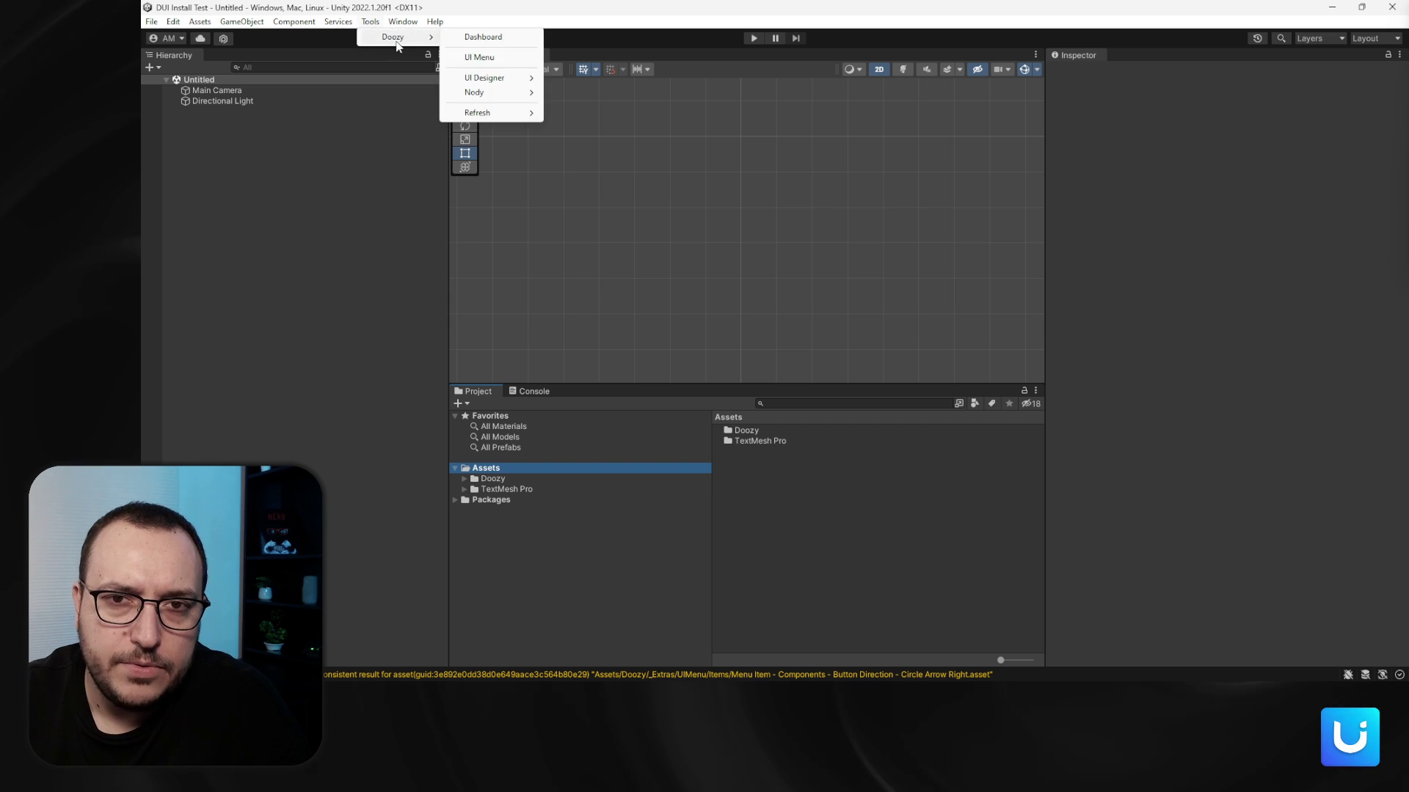
click(476, 54)
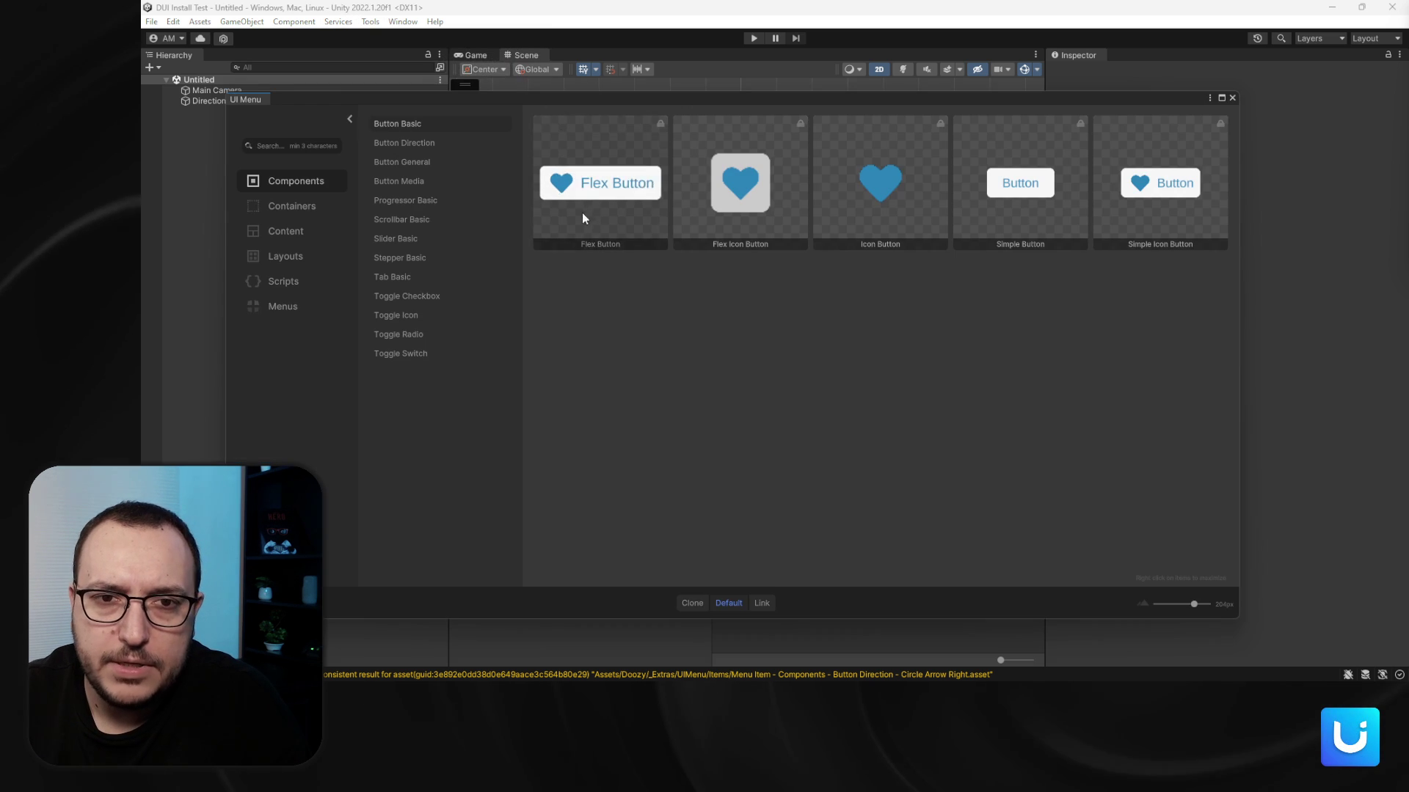
click(277, 309)
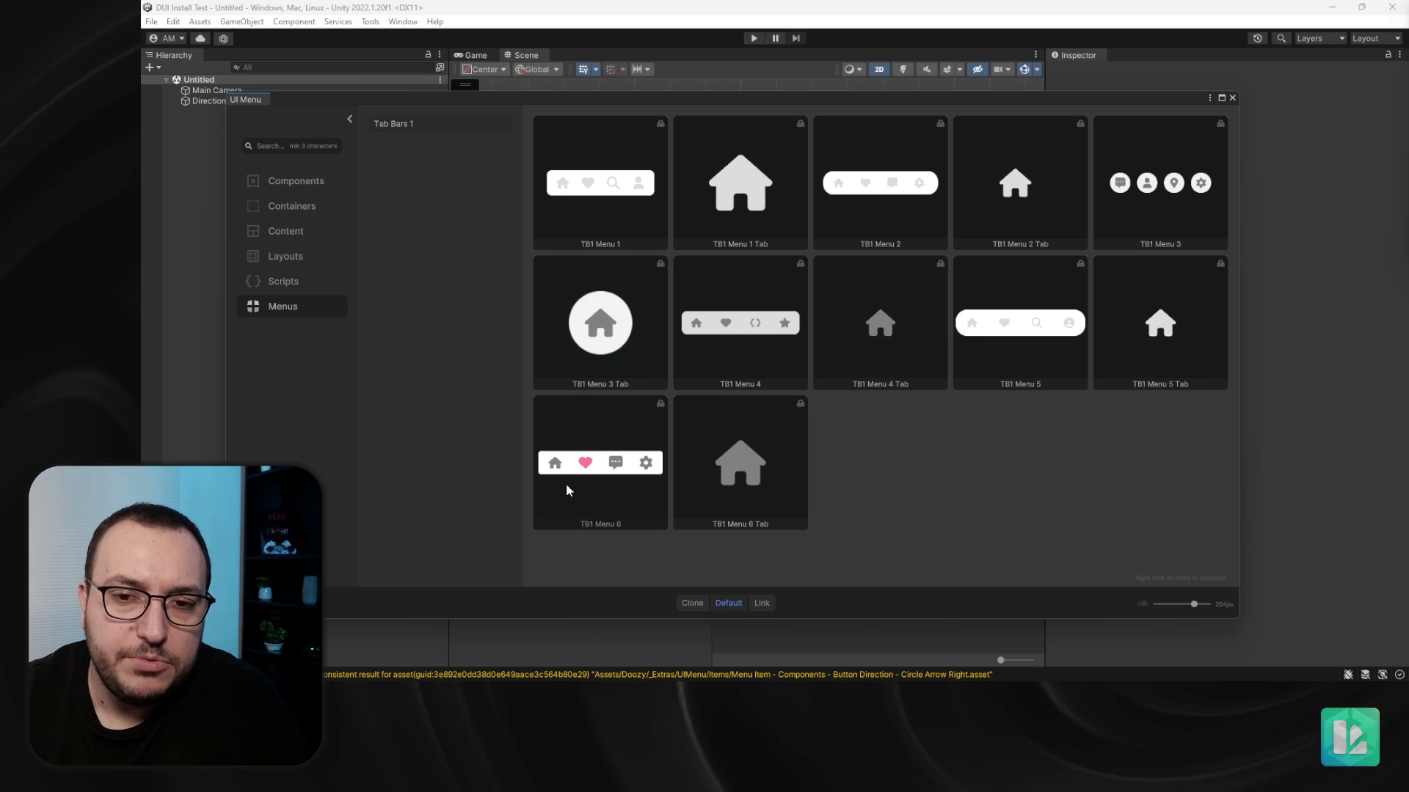
Step: Close UI Menu and open Menu 1 Example from Doozy > _Menus > Tab Bars 1
click(1232, 97)
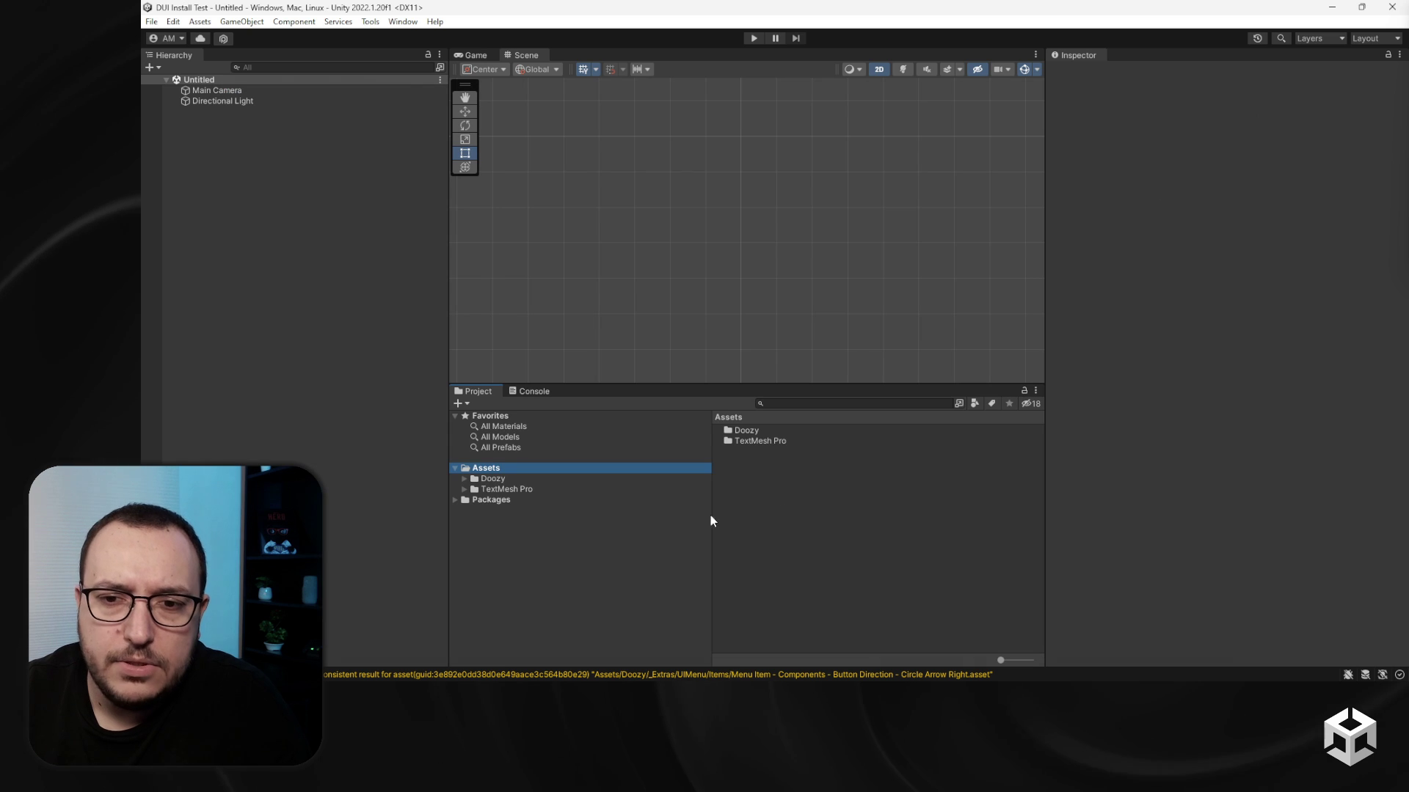
click(481, 478)
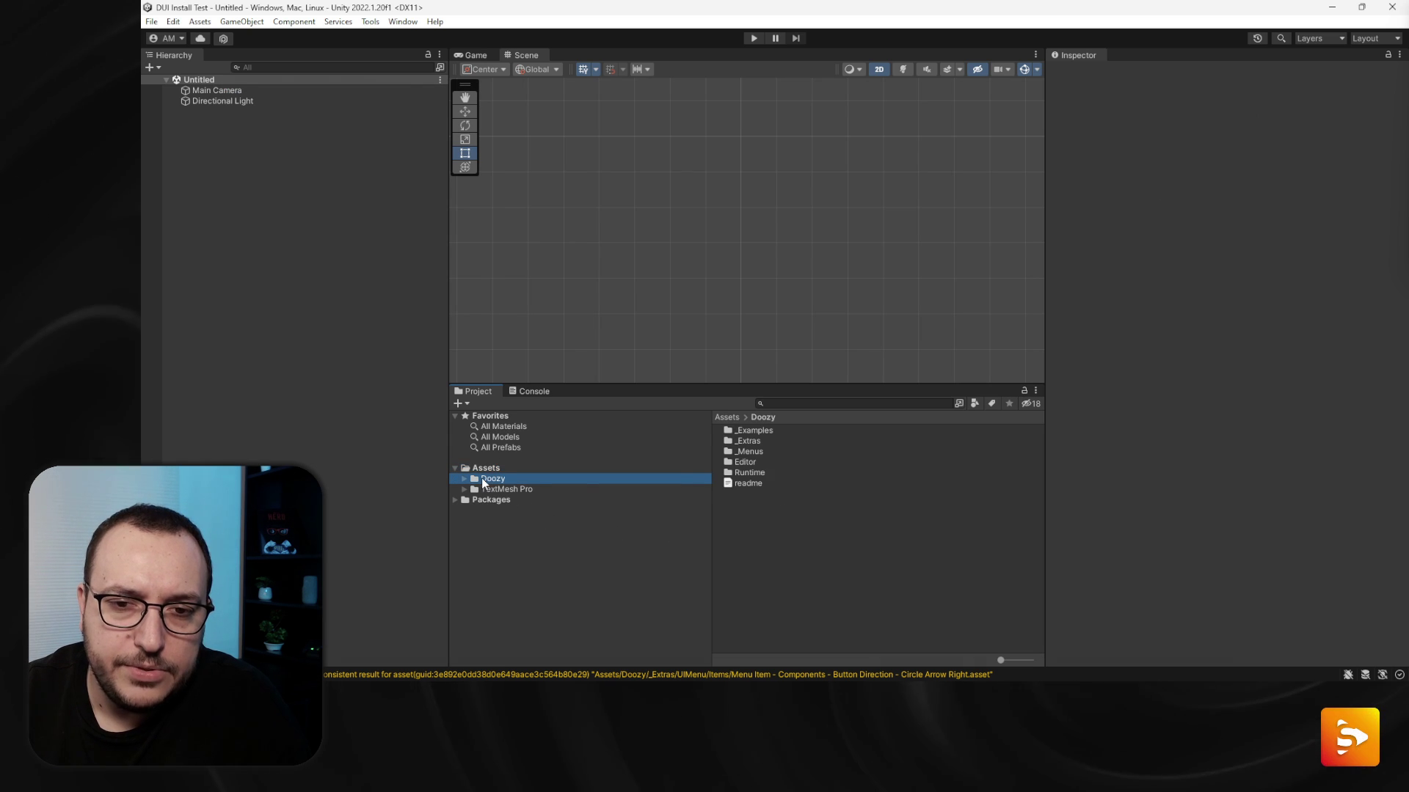
double_click(755, 451)
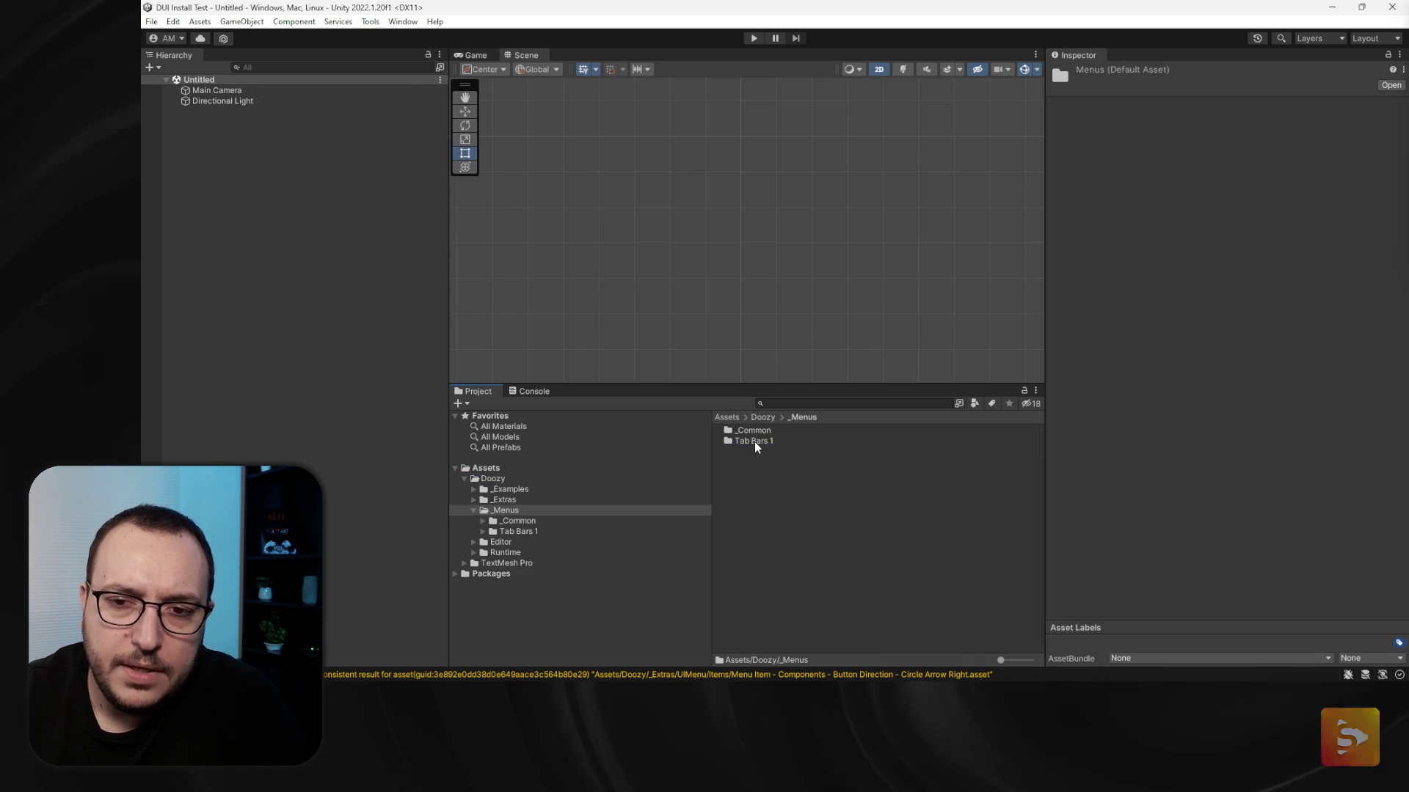
double_click(755, 441)
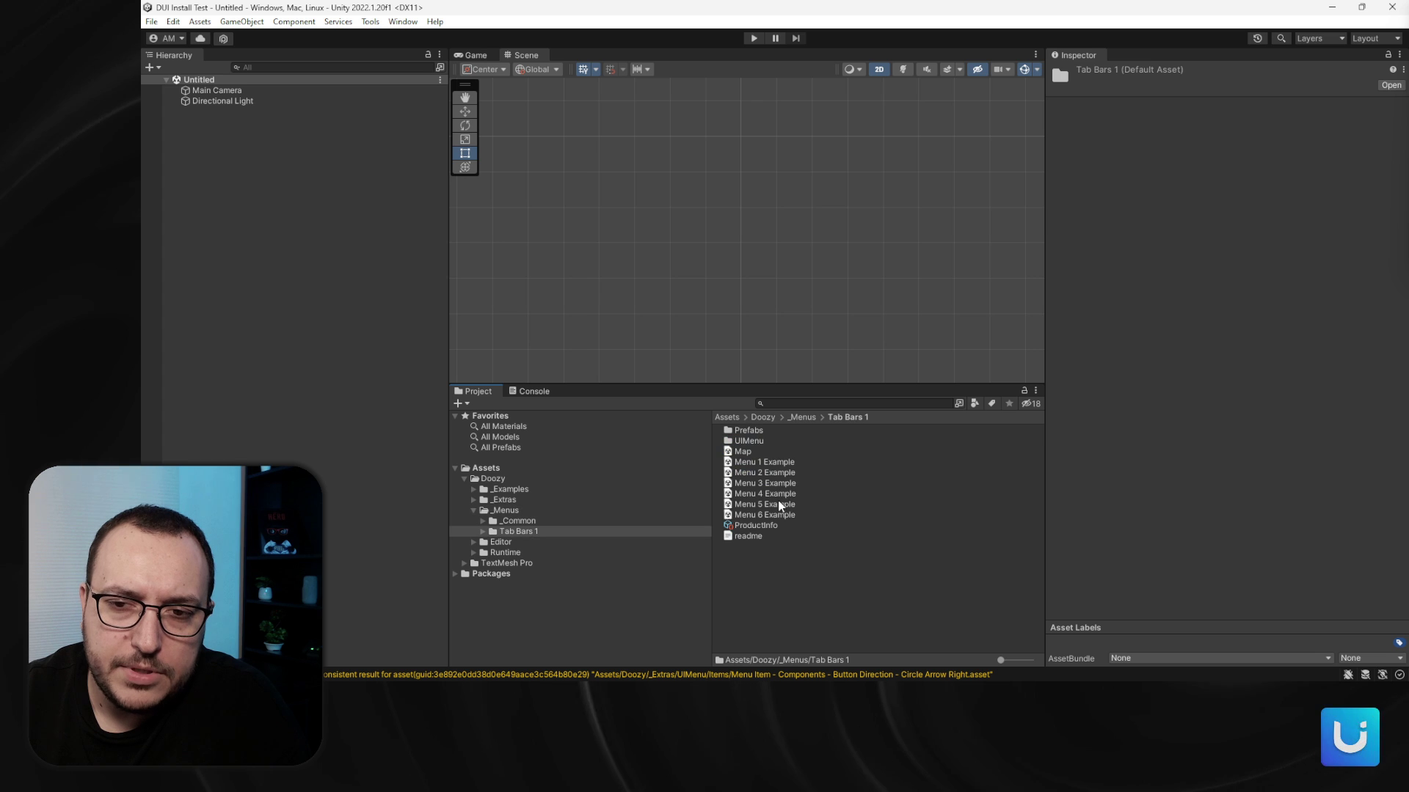
double_click(768, 464)
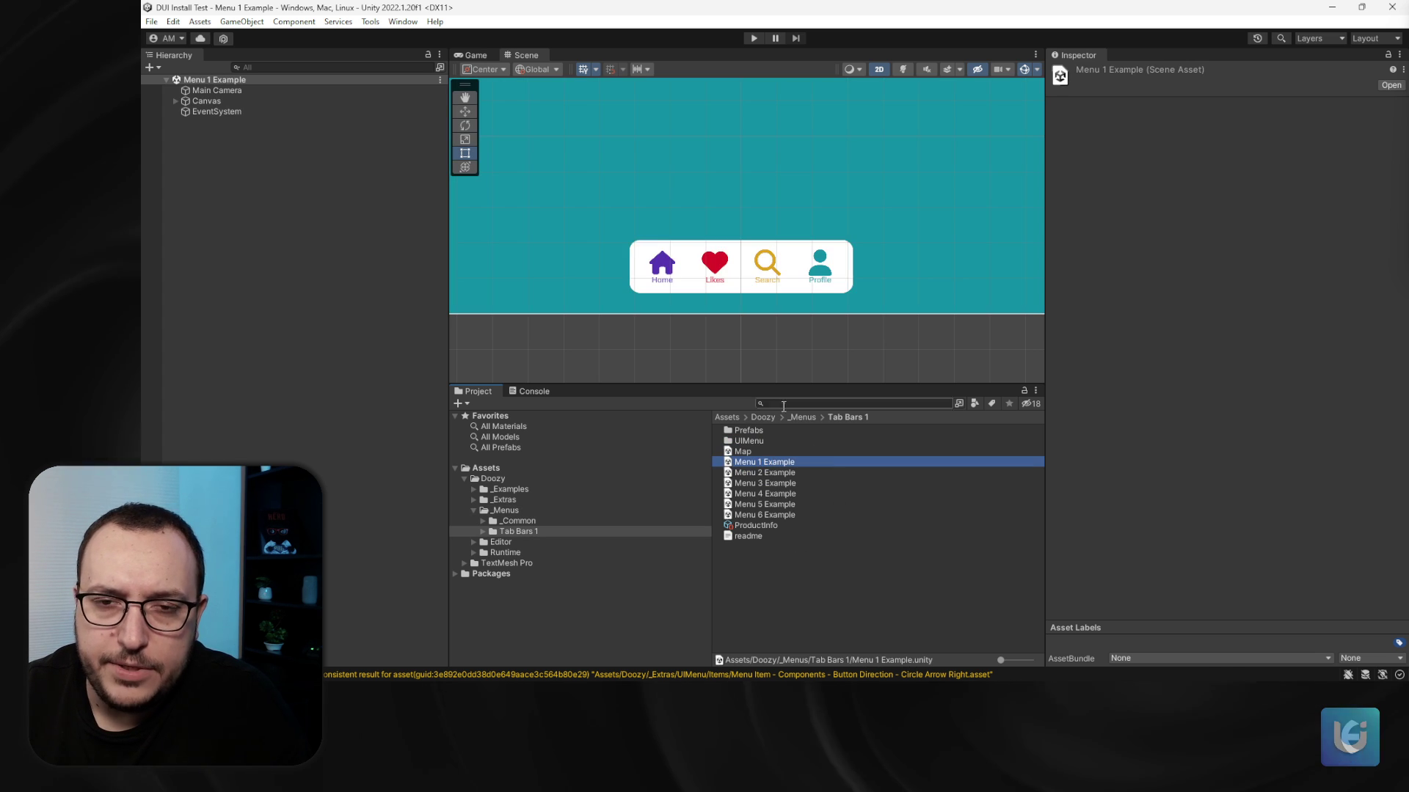
scroll(741, 355, down, 3)
scroll(741, 355, up, 5)
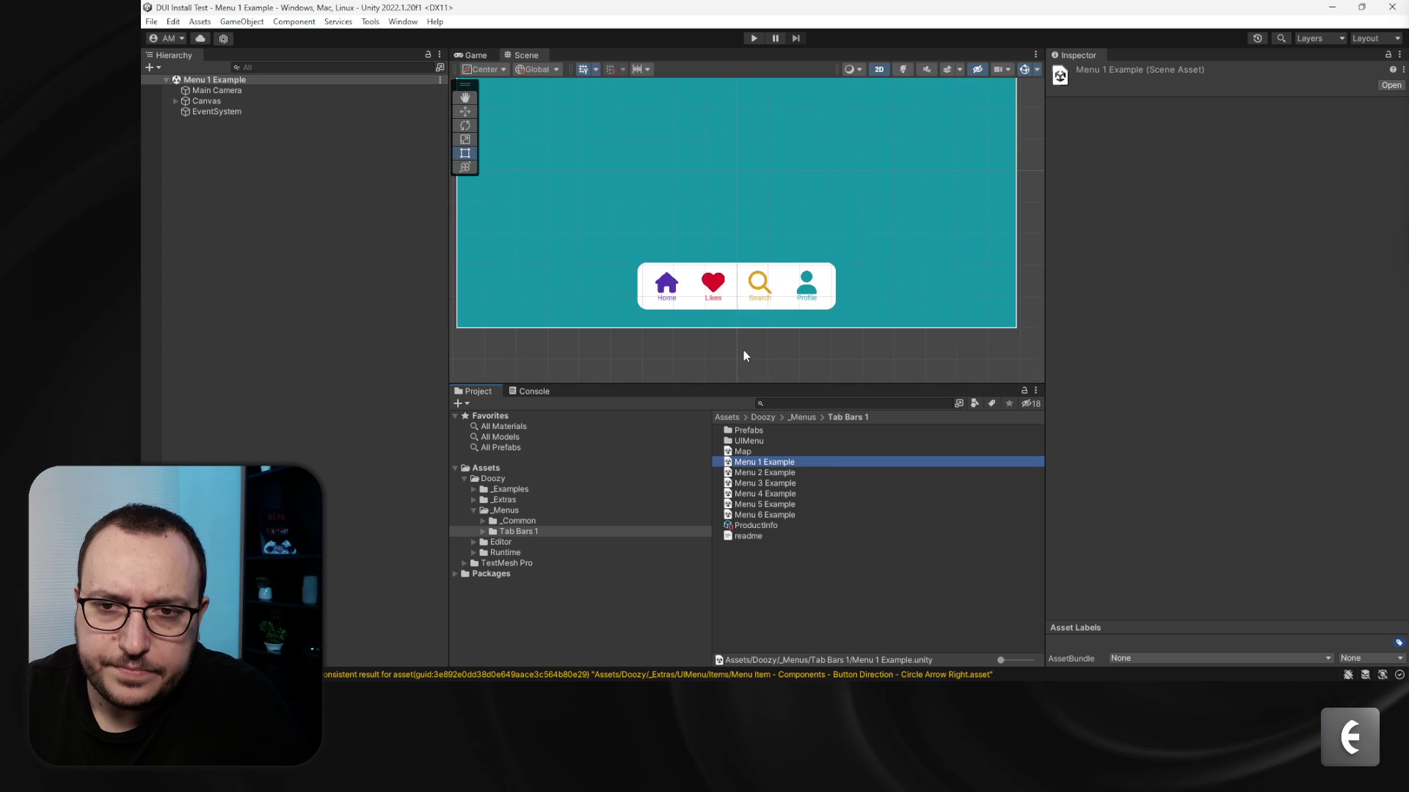
Step: Play Menu 1 Example and switch through Likes, Search, Profile, ending on Home
click(753, 38)
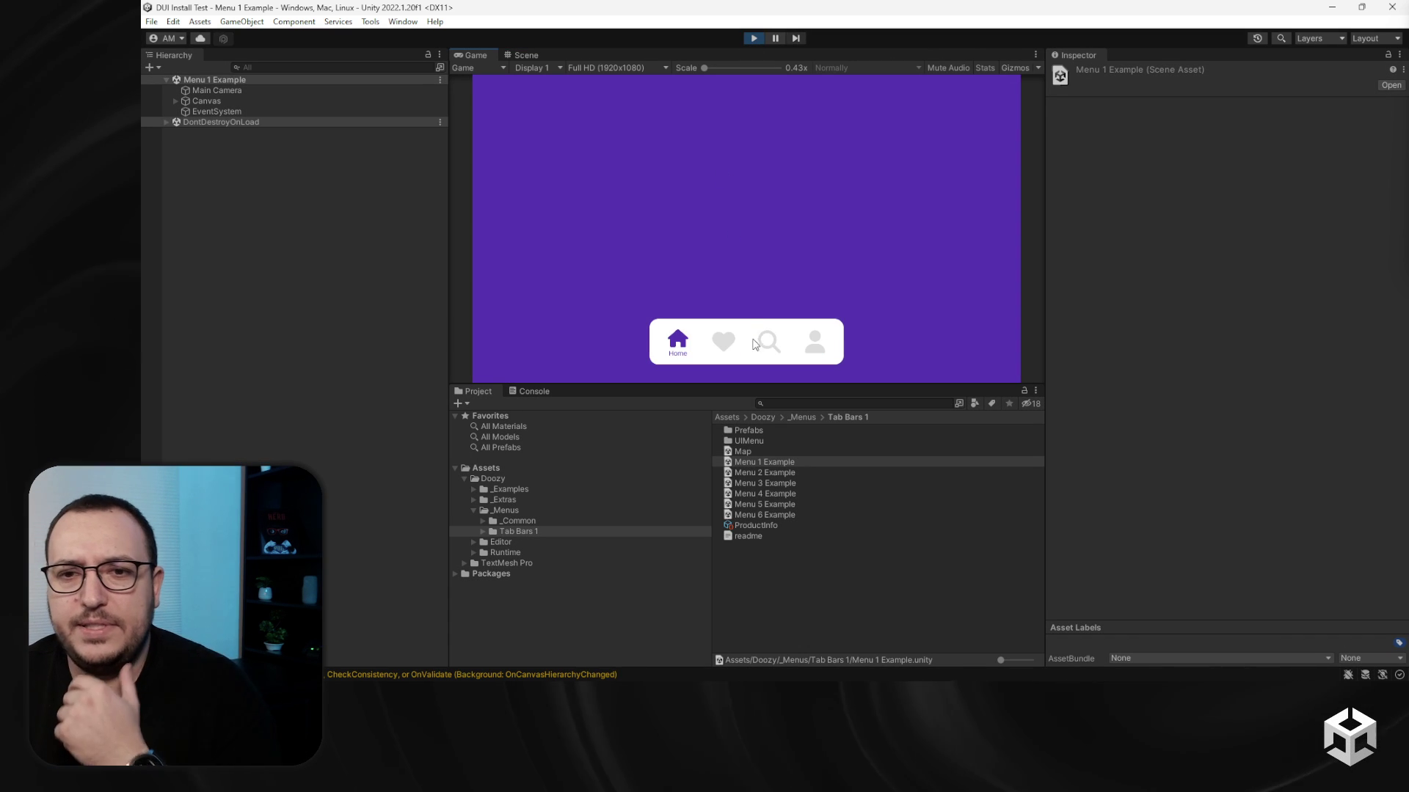
click(730, 351)
click(769, 342)
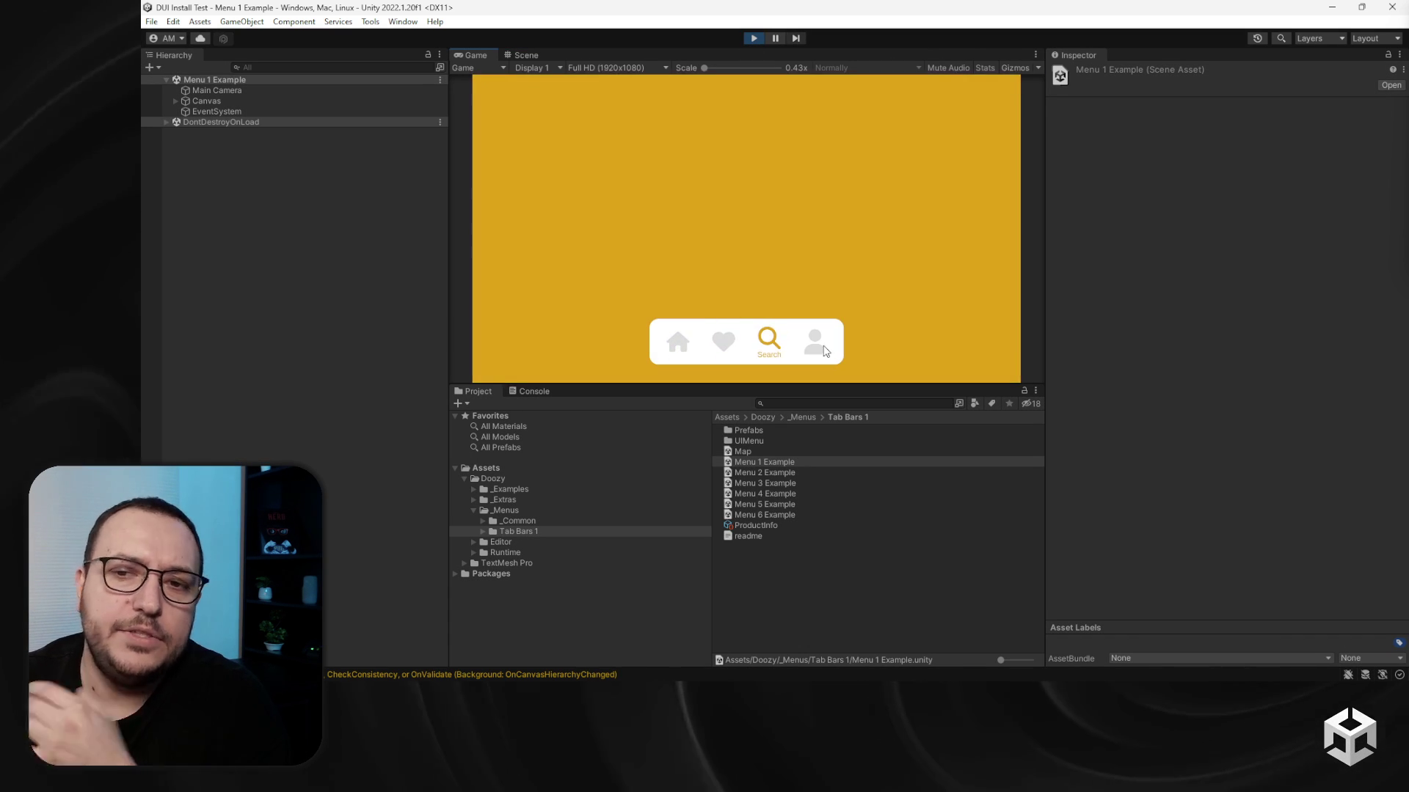
click(823, 349)
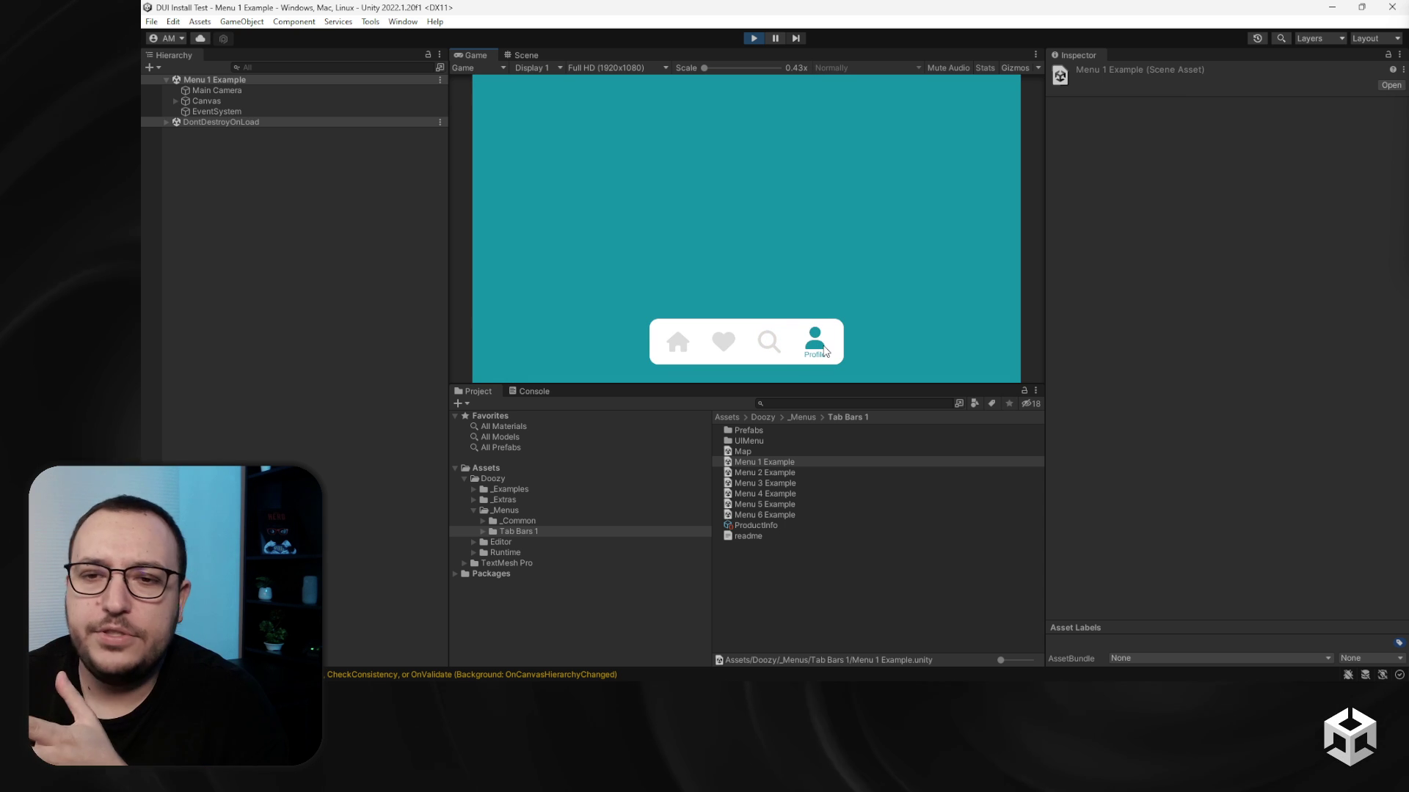
click(766, 341)
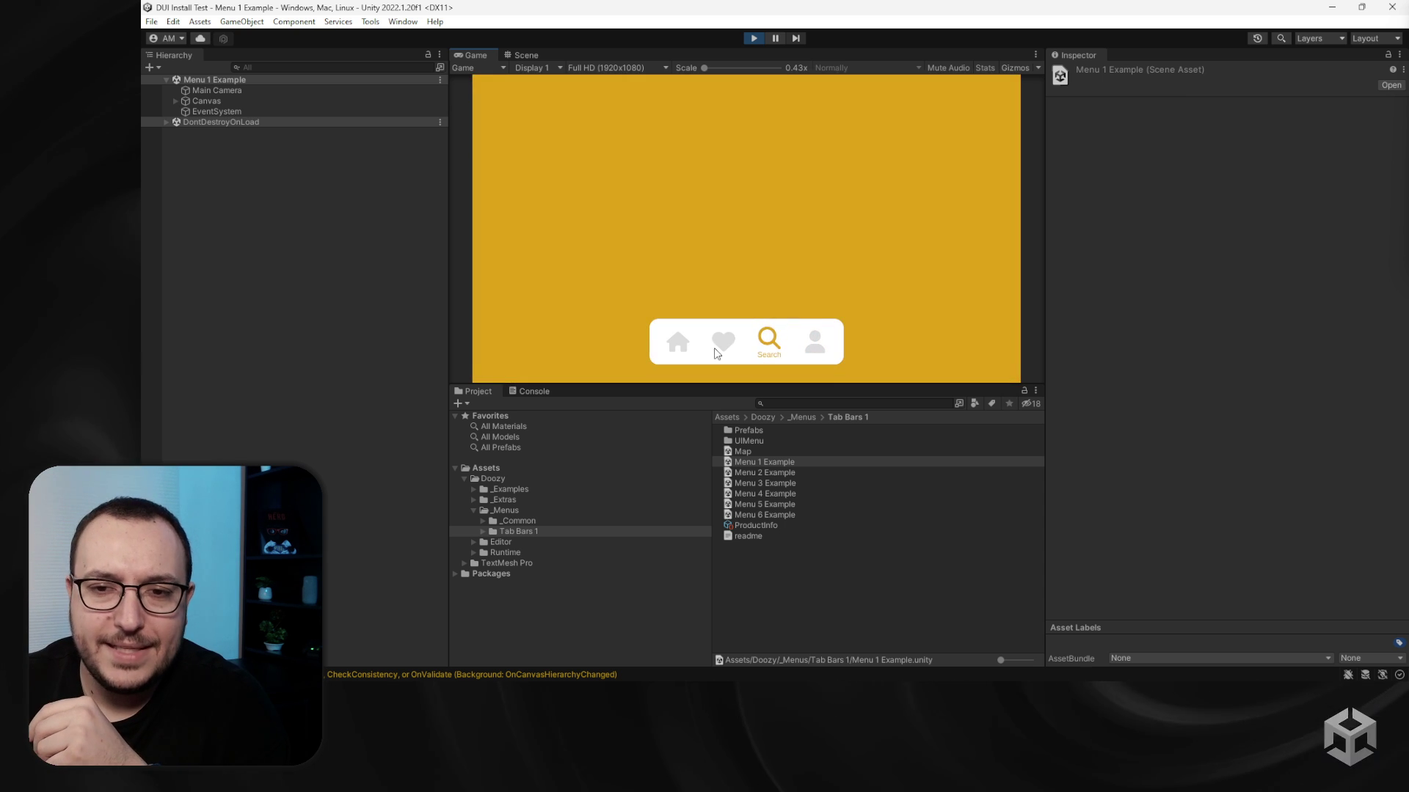
click(723, 340)
click(681, 347)
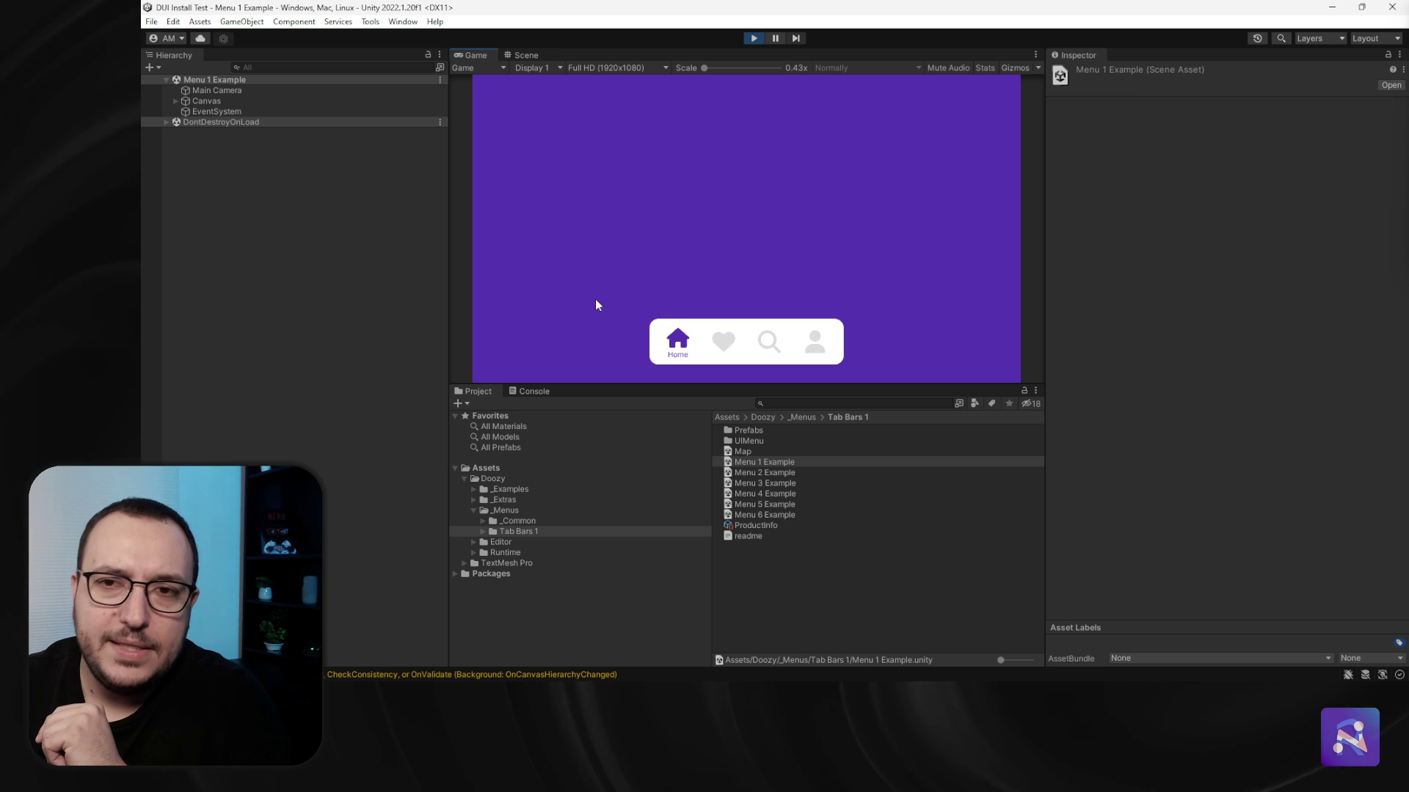
Step: Open and play Menu 2 Example, trying the Likes, Chats, Settings and Home tabs
double_click(772, 476)
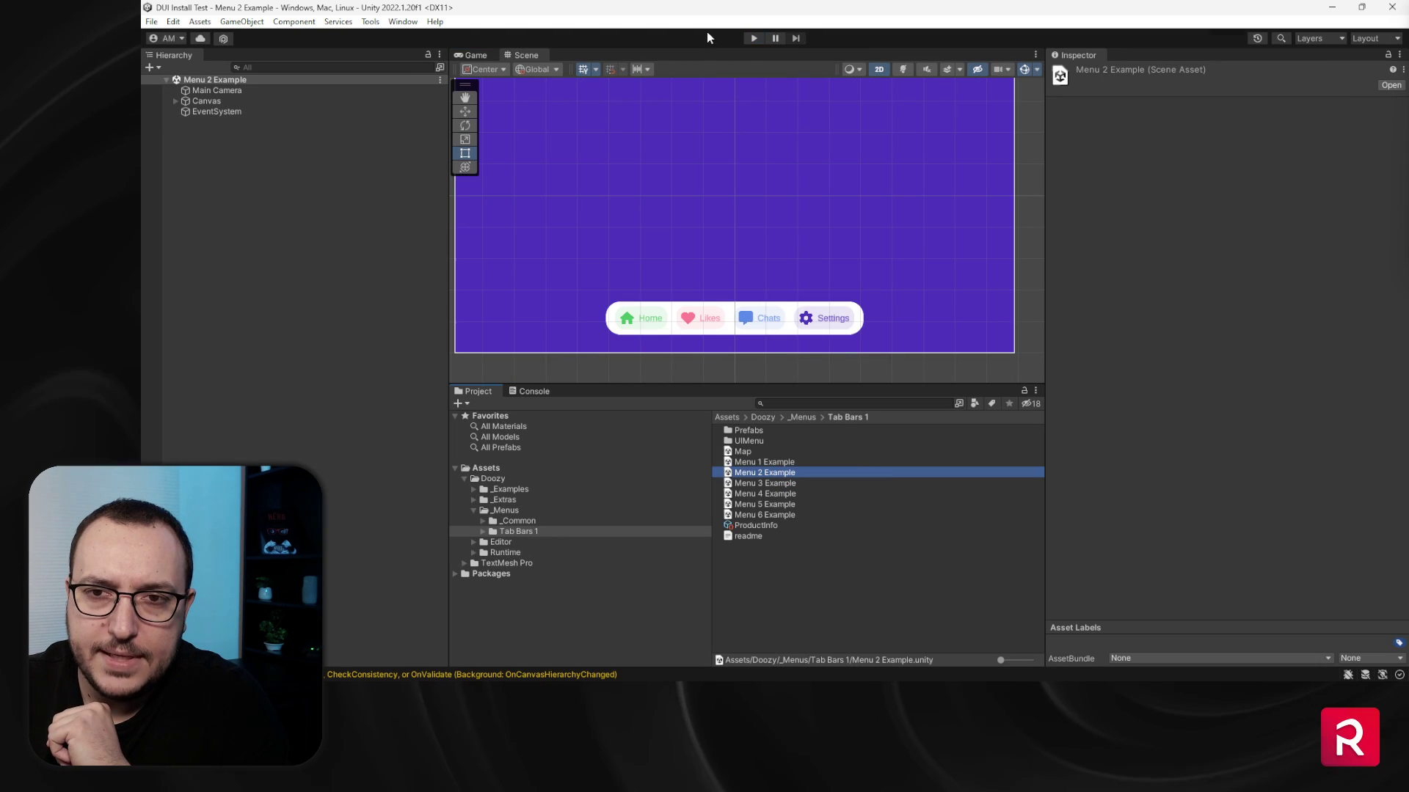
click(754, 38)
click(737, 349)
click(770, 349)
click(809, 350)
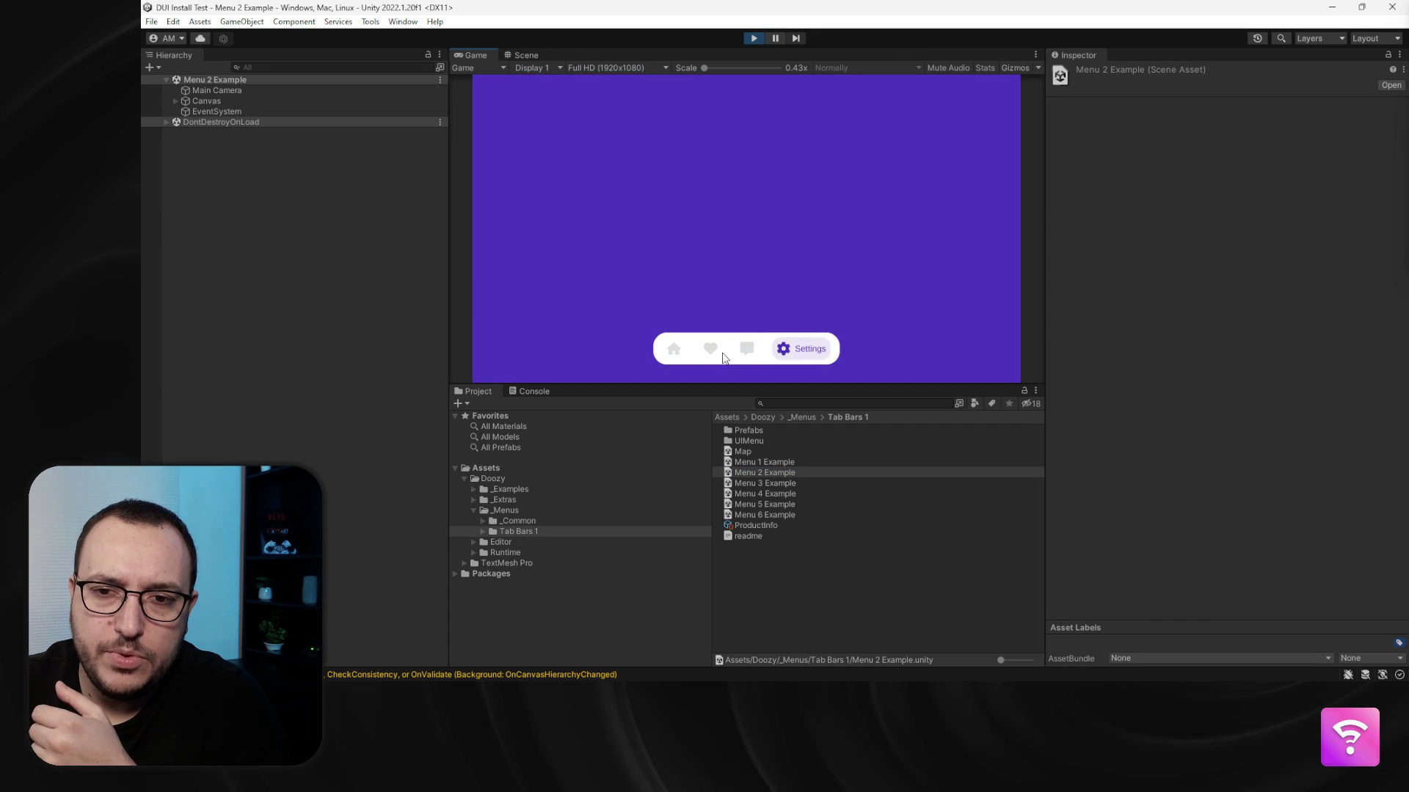
click(717, 350)
click(681, 350)
click(772, 349)
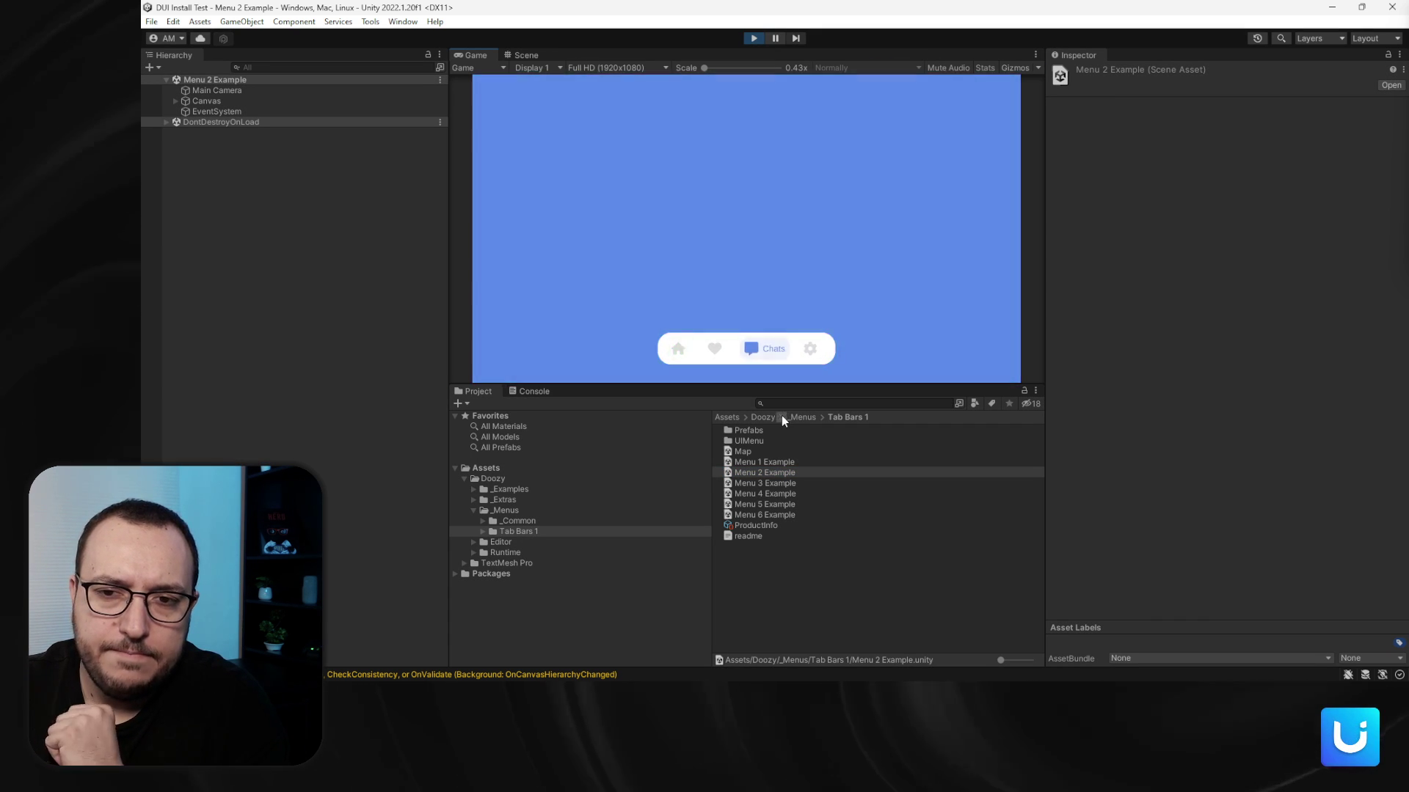
Step: Open and play Menu 3 Example, trying the profile, map, settings and chats tabs
double_click(788, 484)
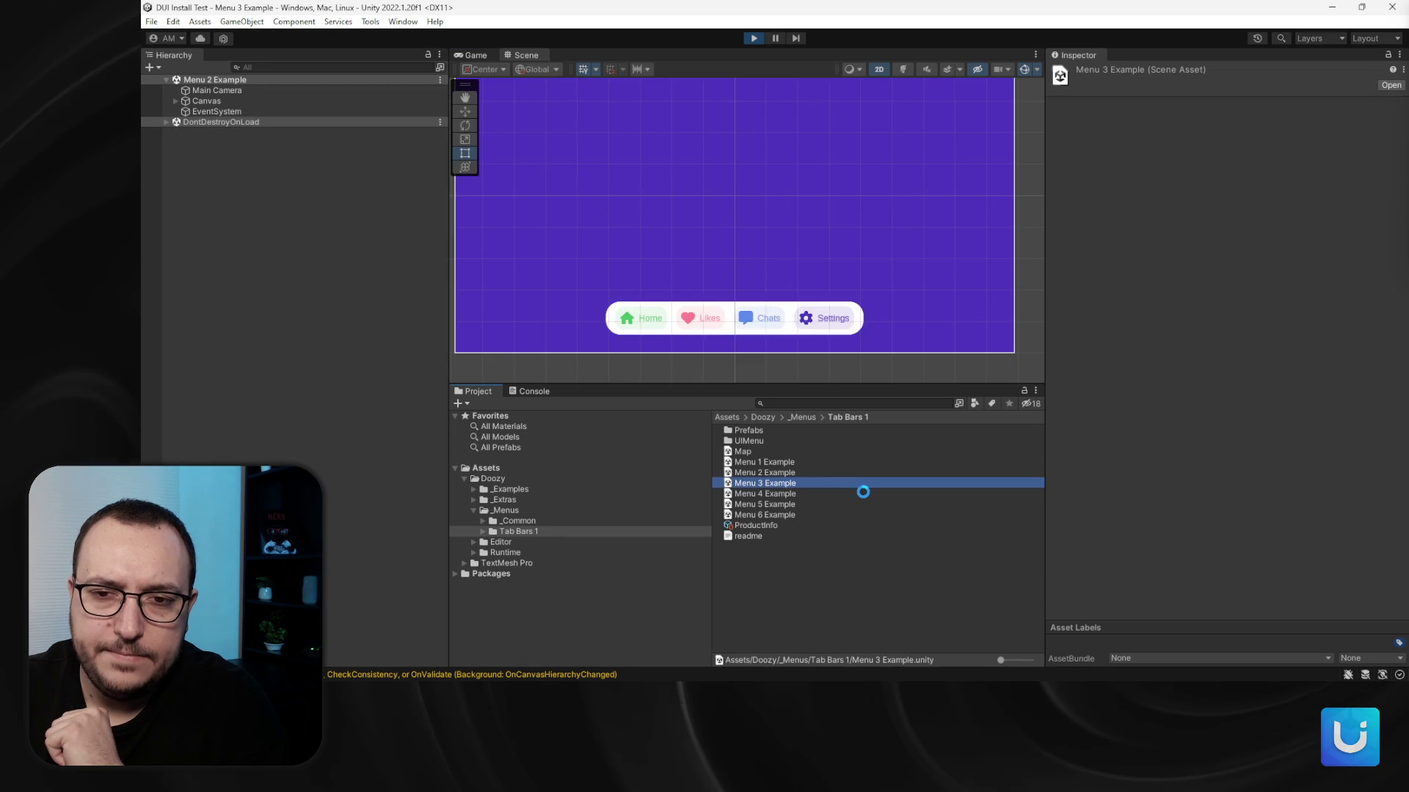
click(756, 38)
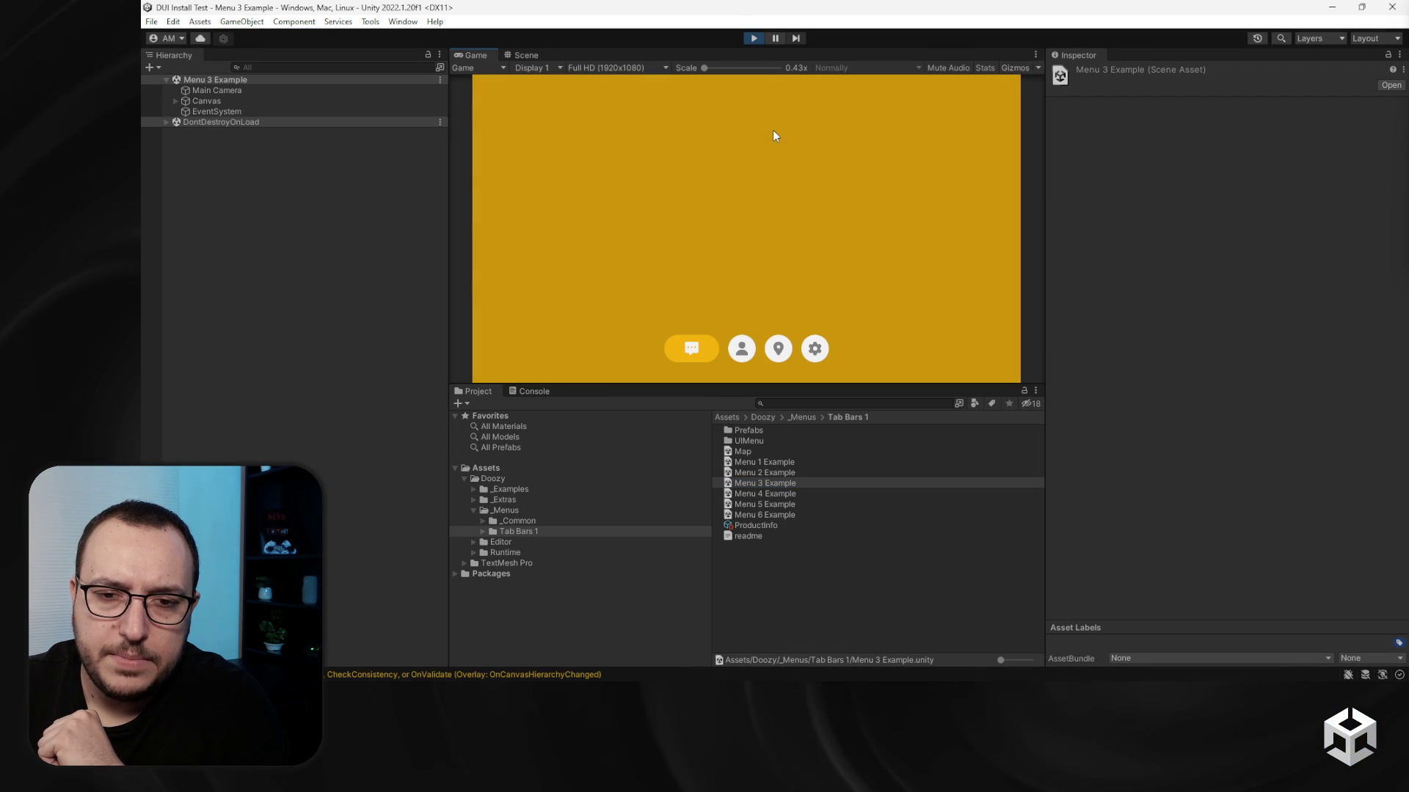
click(740, 348)
click(779, 349)
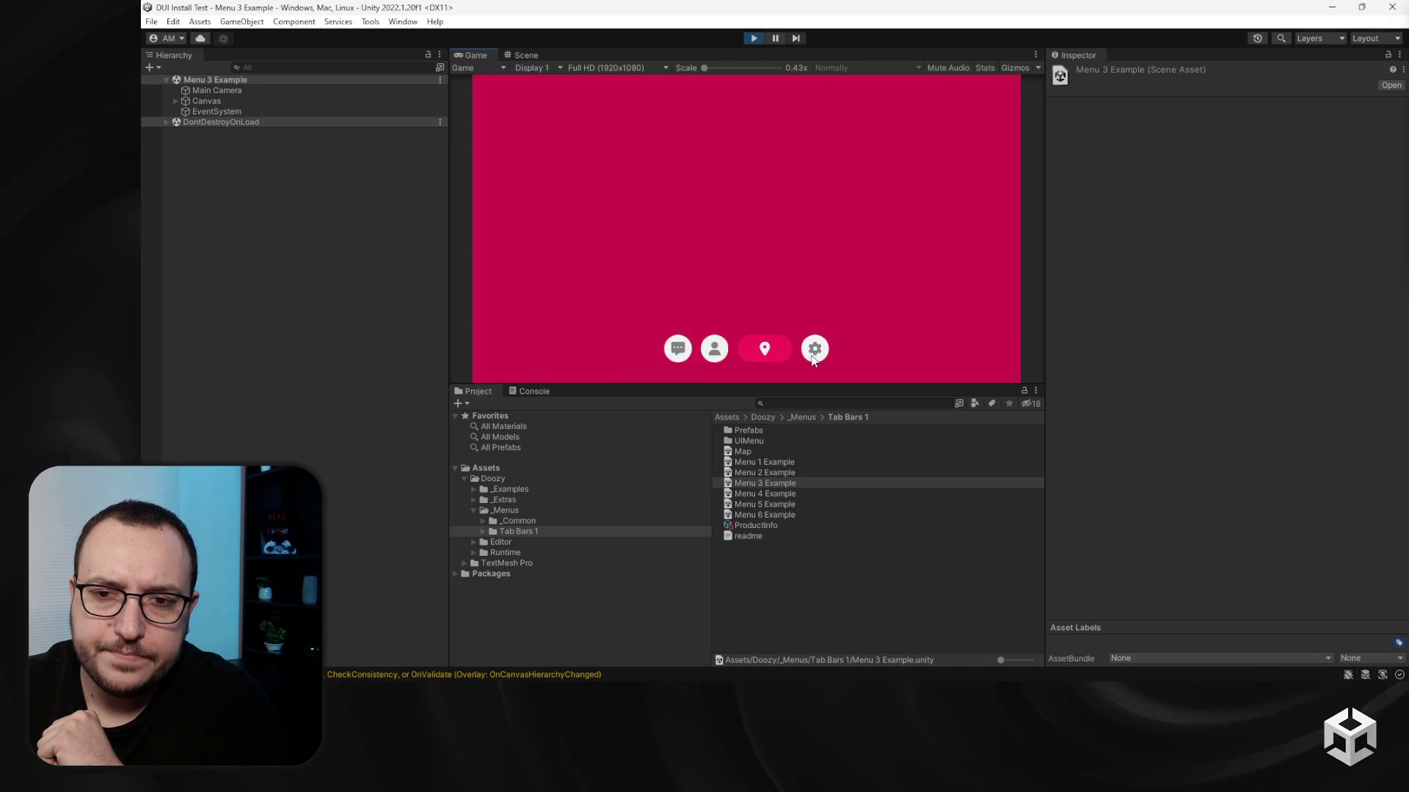
click(813, 349)
click(710, 352)
click(678, 349)
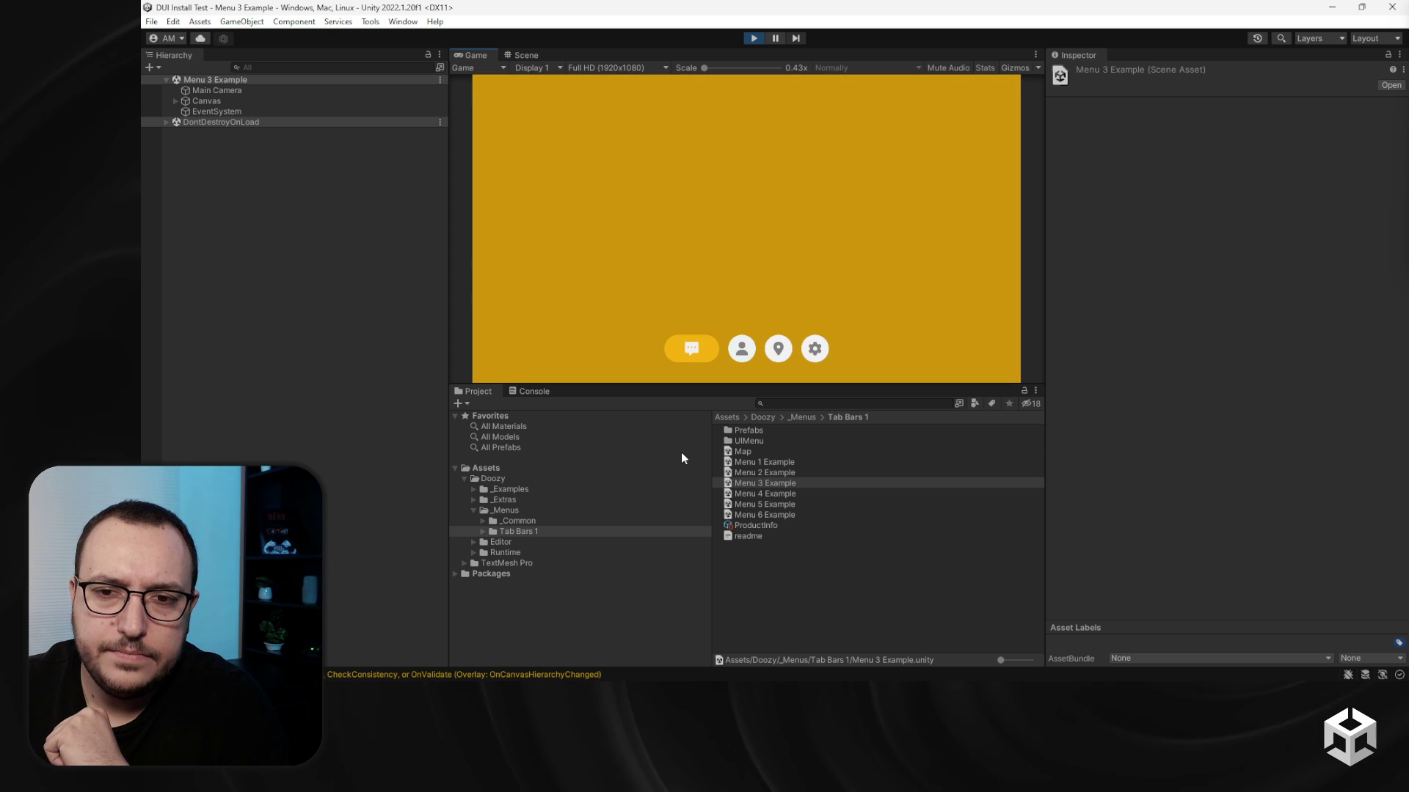
Step: Open and play Menu 4 Example, switching between heart, {}, star and home tabs
double_click(765, 494)
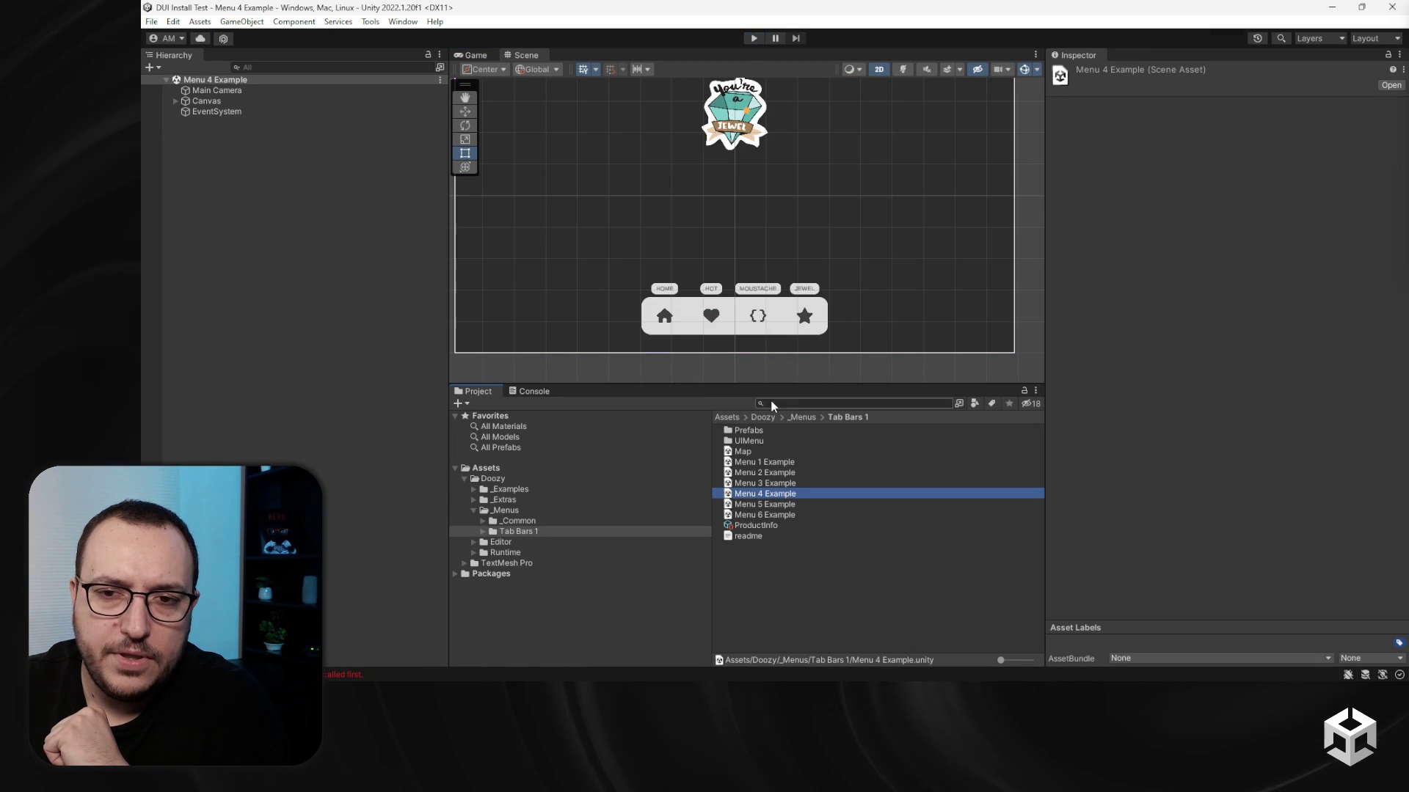
click(754, 39)
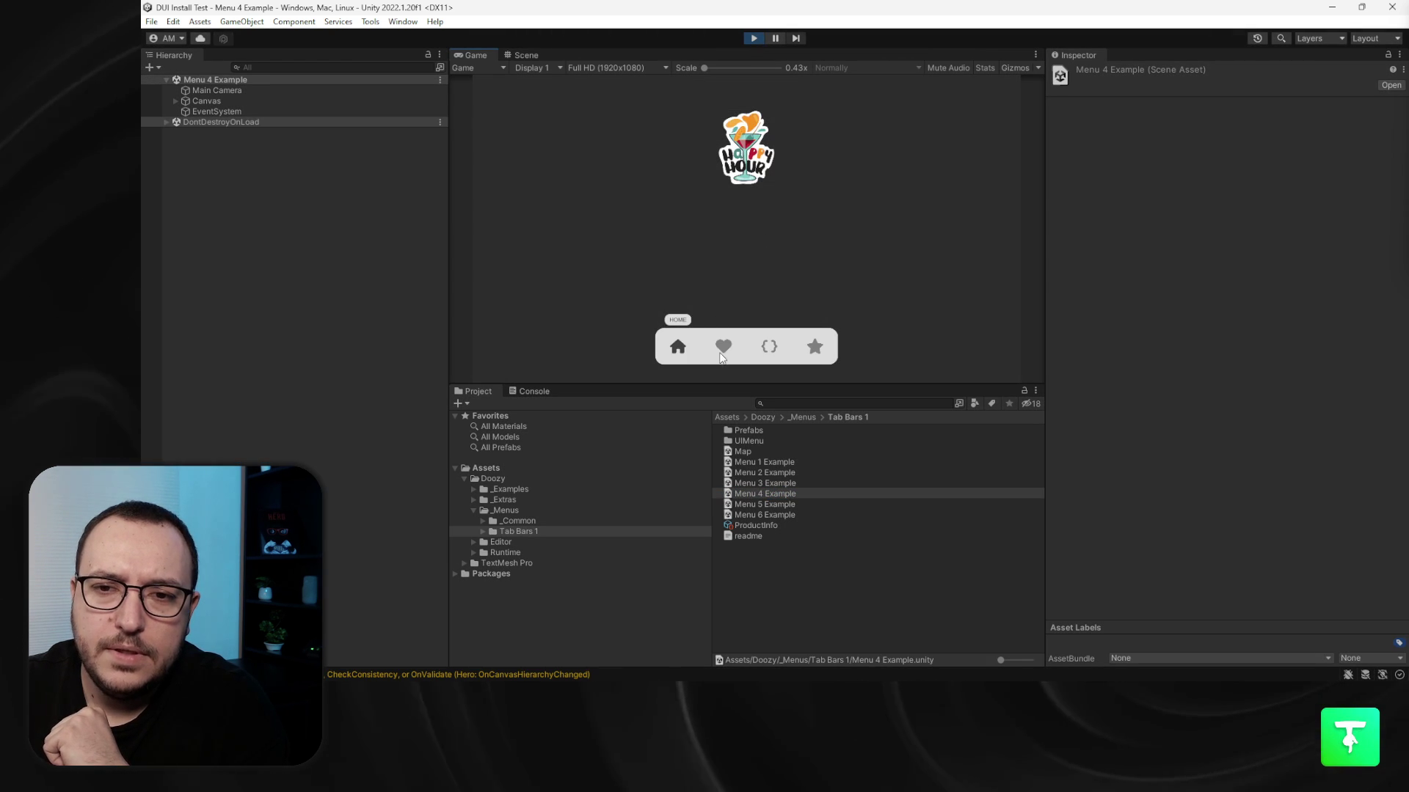
click(723, 351)
click(771, 345)
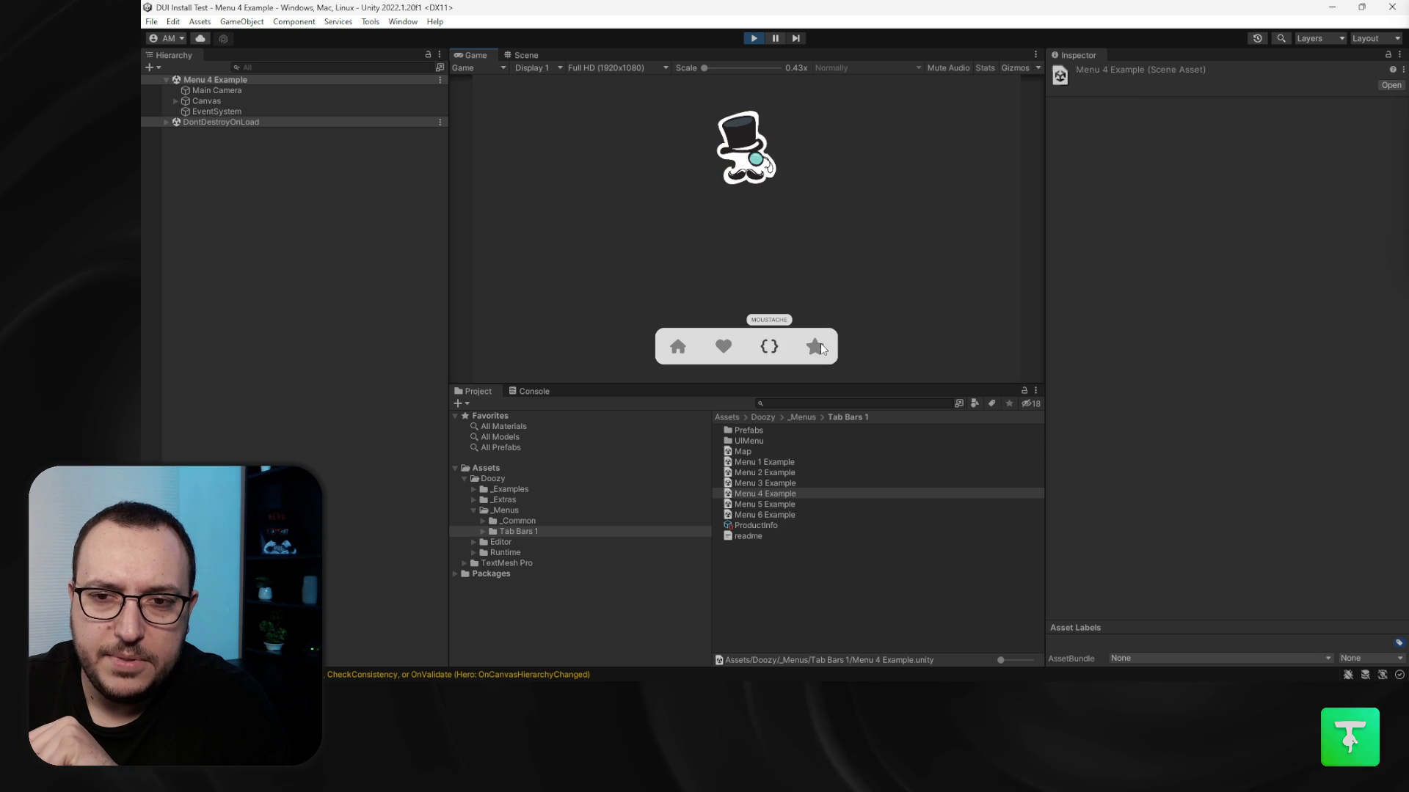
click(821, 344)
click(719, 343)
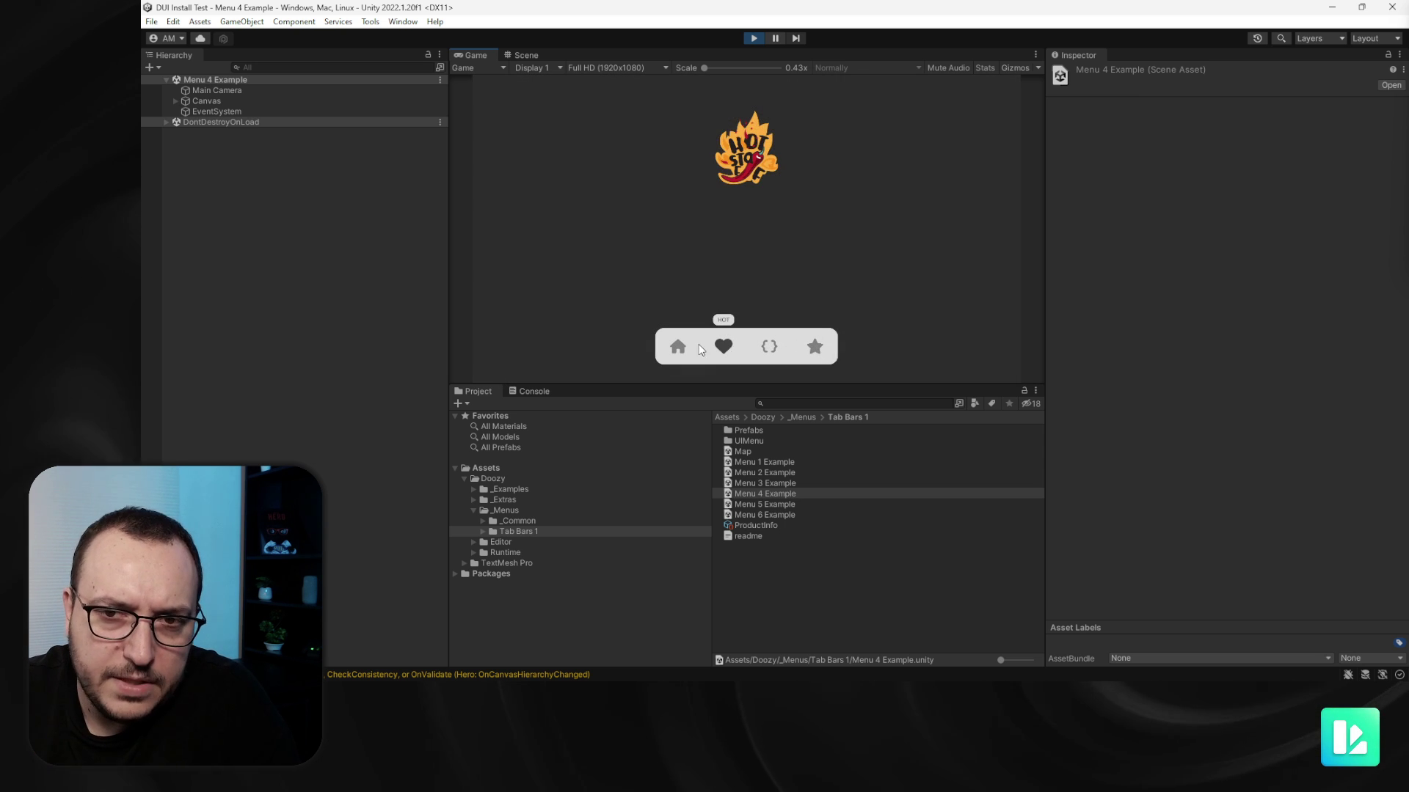
click(681, 346)
click(727, 349)
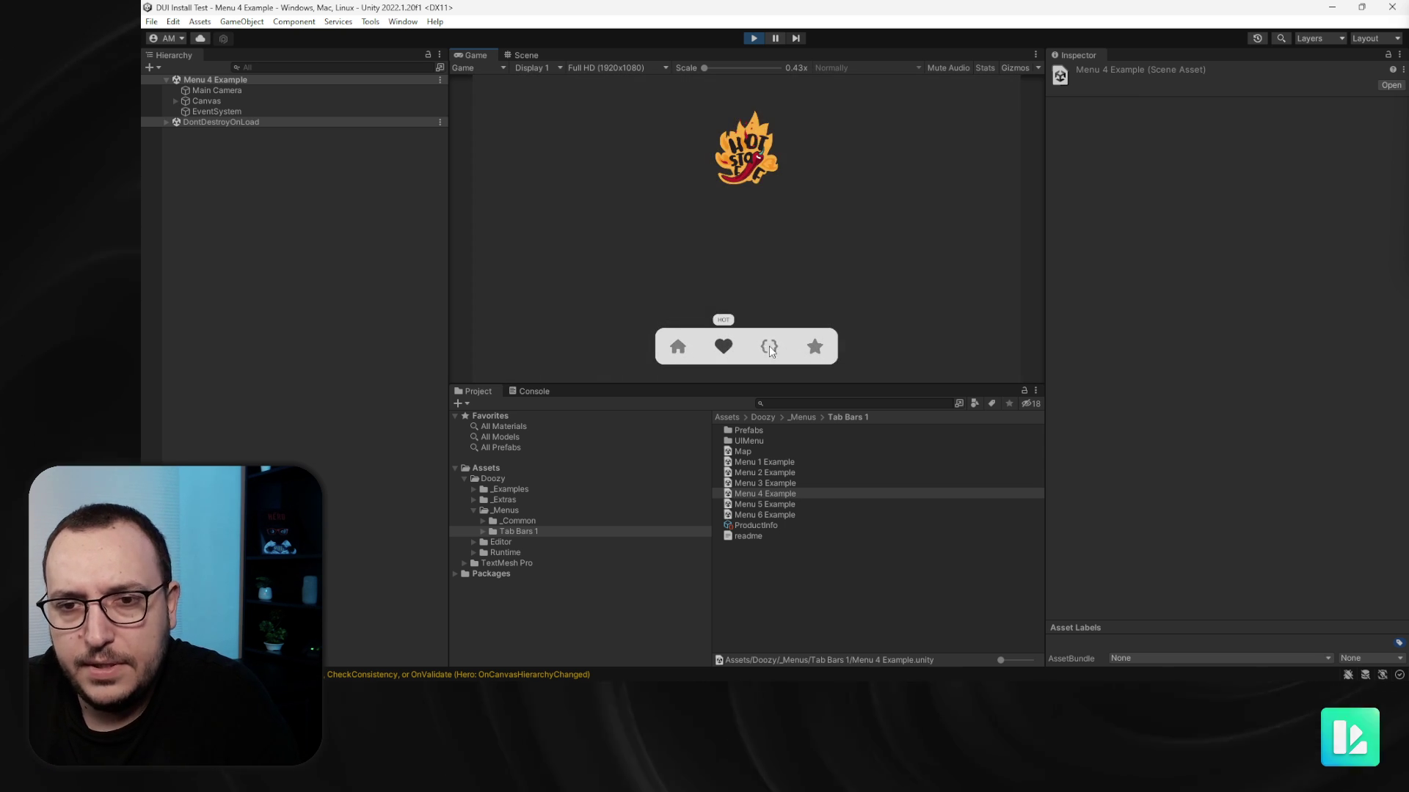
click(768, 347)
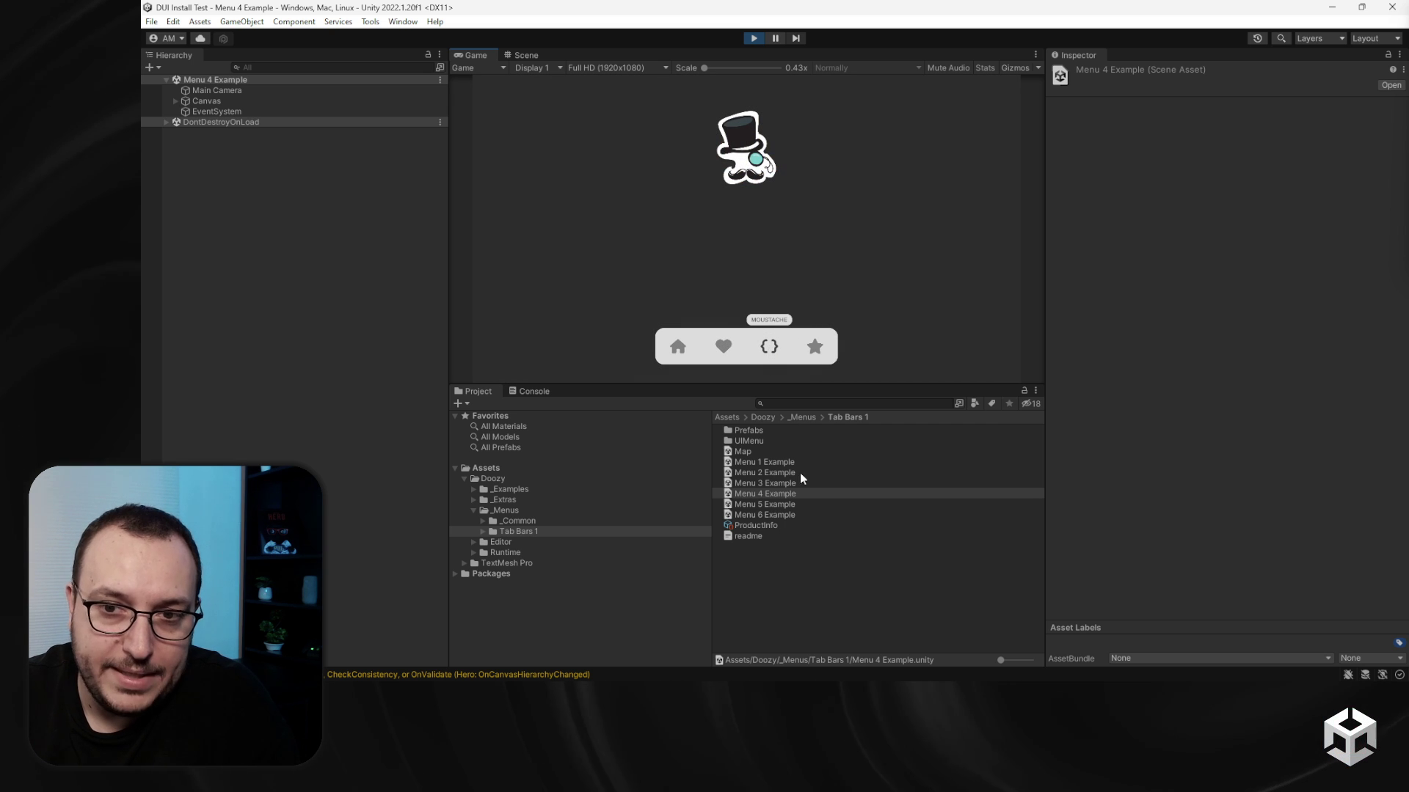
Step: Open and play Menu 5 Example, trying Search, Profile and Likes, ending on Home
double_click(765, 505)
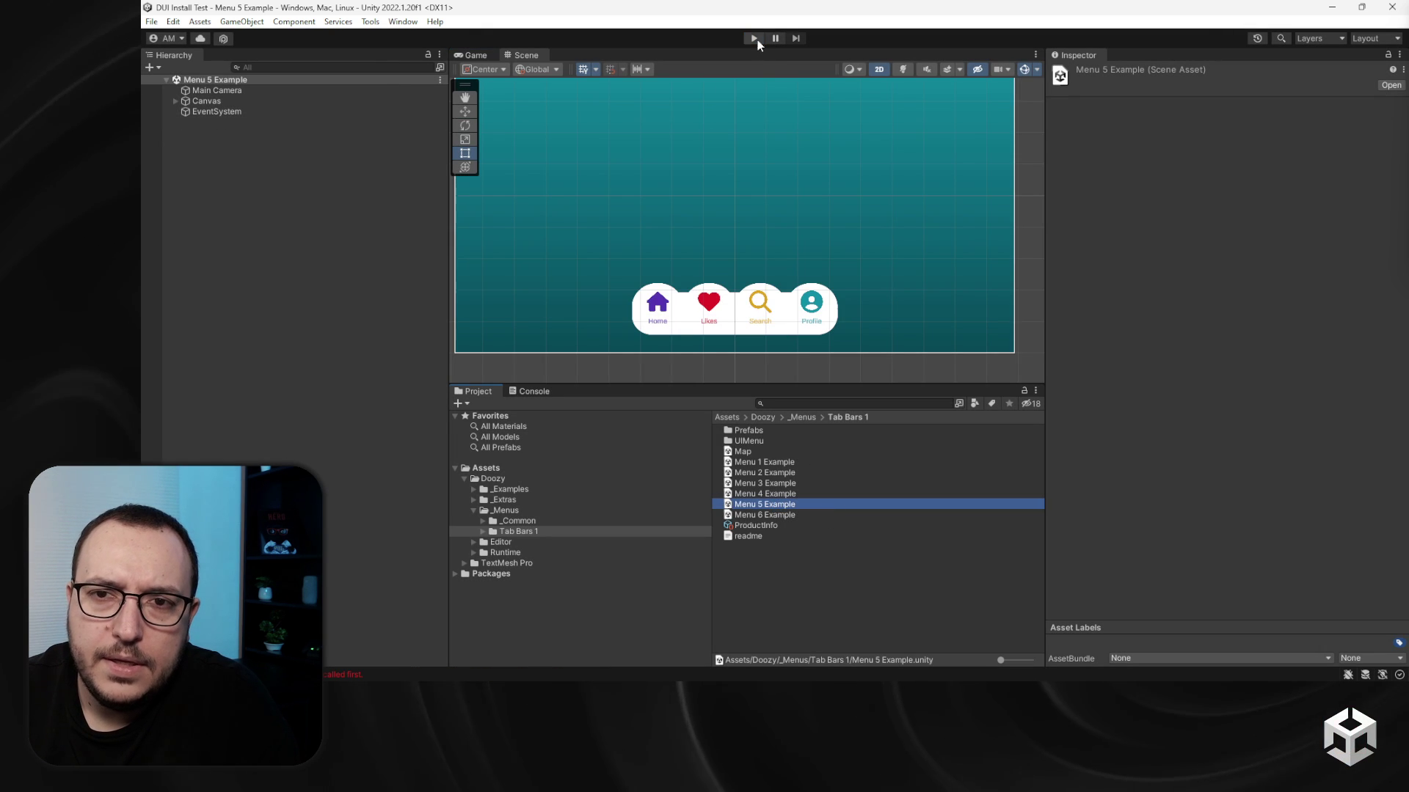
click(754, 38)
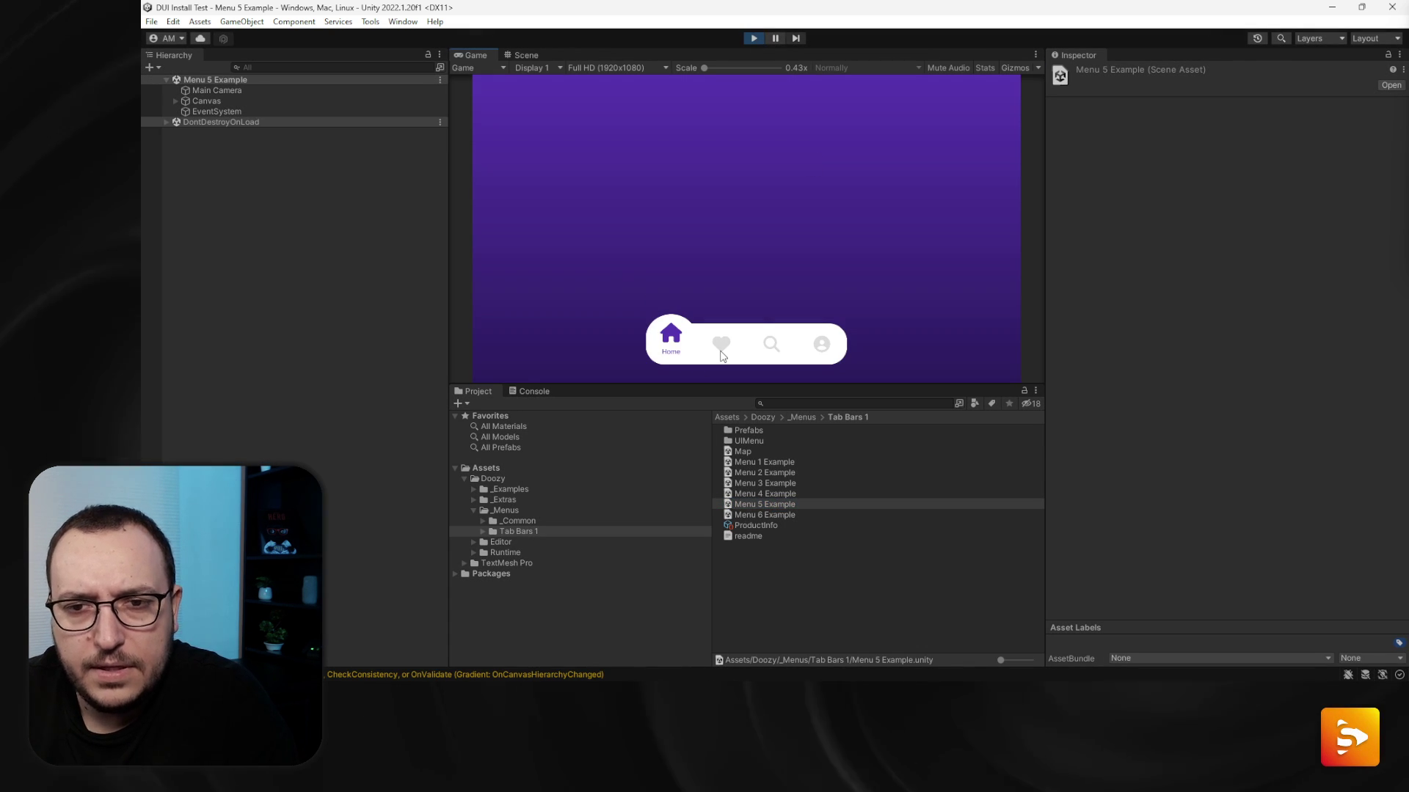
click(772, 345)
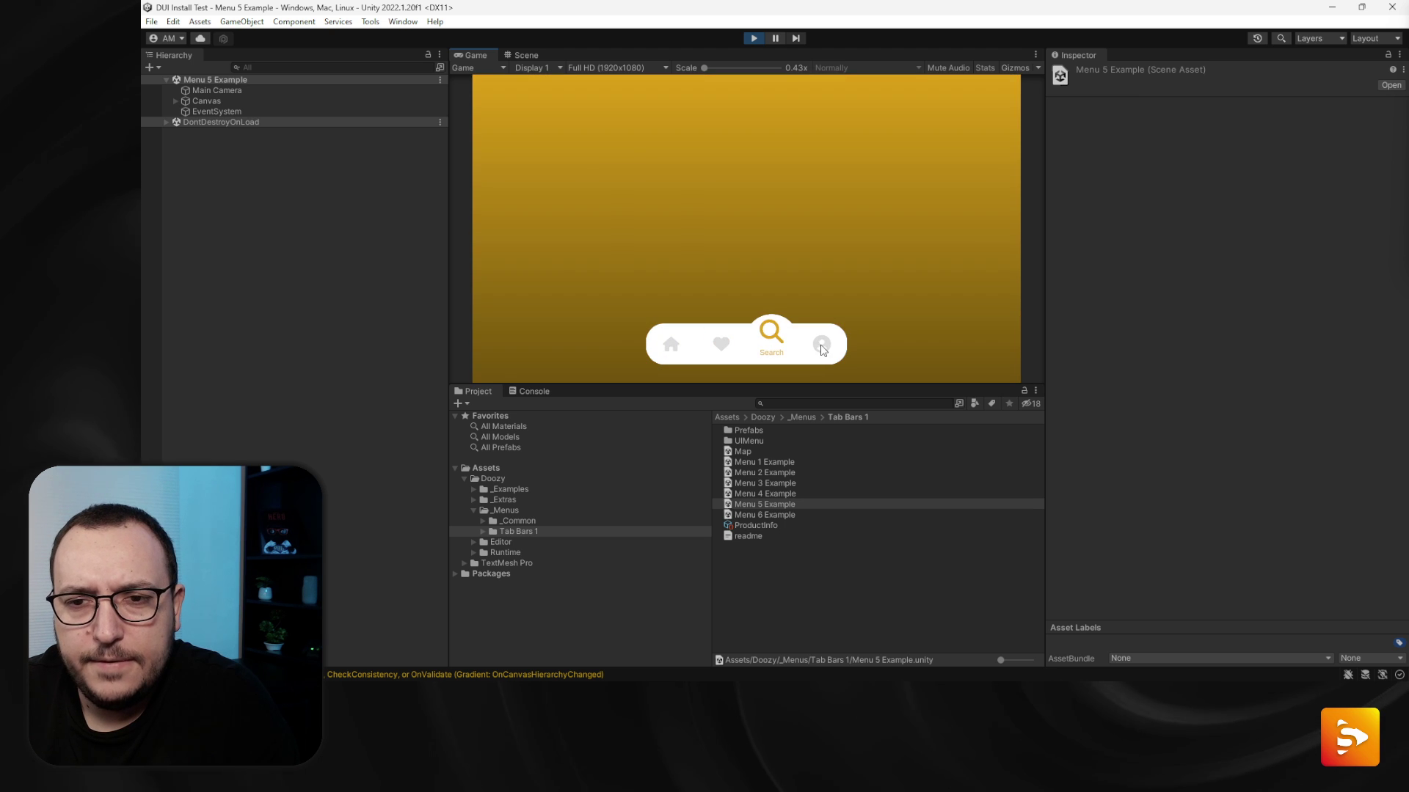
click(821, 346)
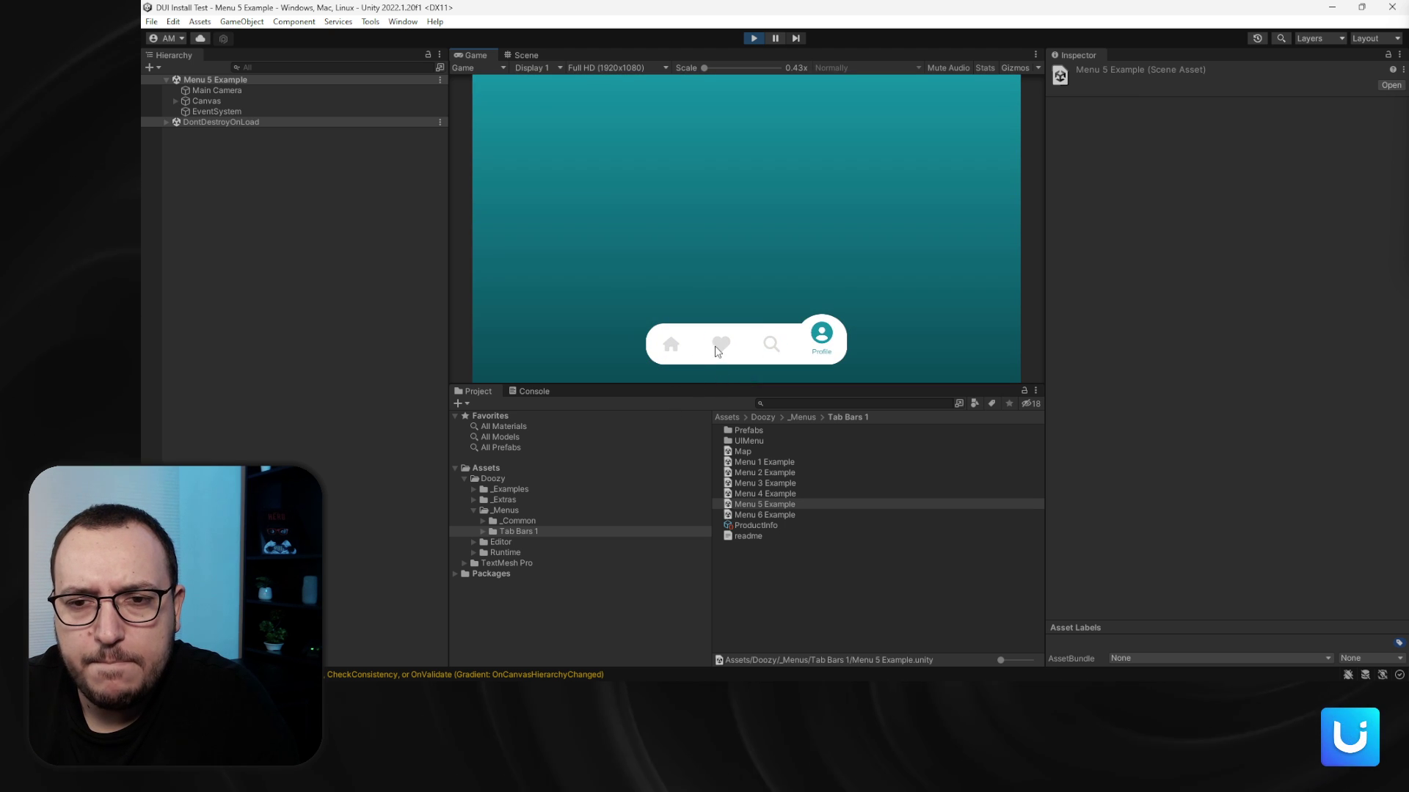
click(721, 343)
click(671, 342)
Step: Open Menu 6 Example, try chat, settings and home tabs, and dock Scene below Game
double_click(771, 515)
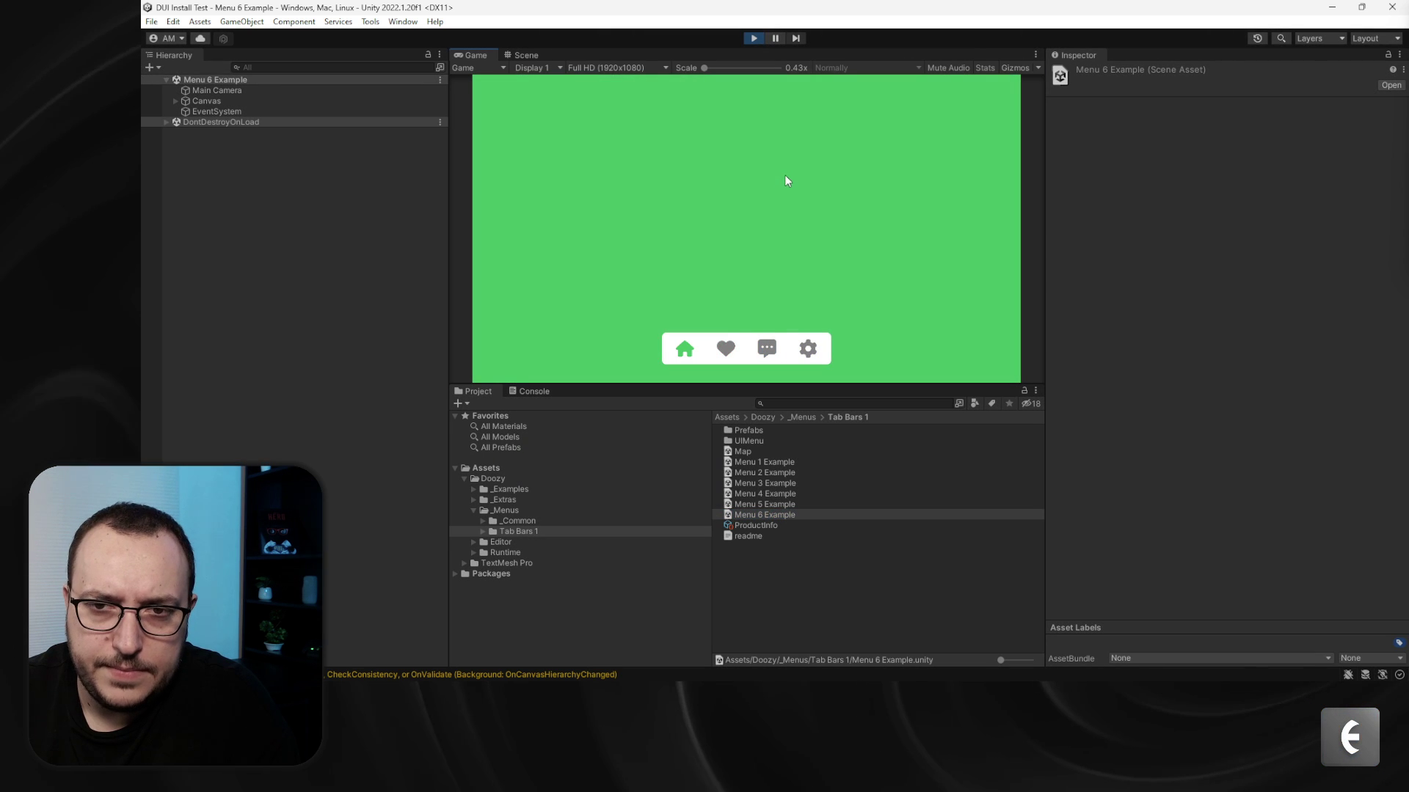
click(763, 349)
click(808, 350)
click(685, 349)
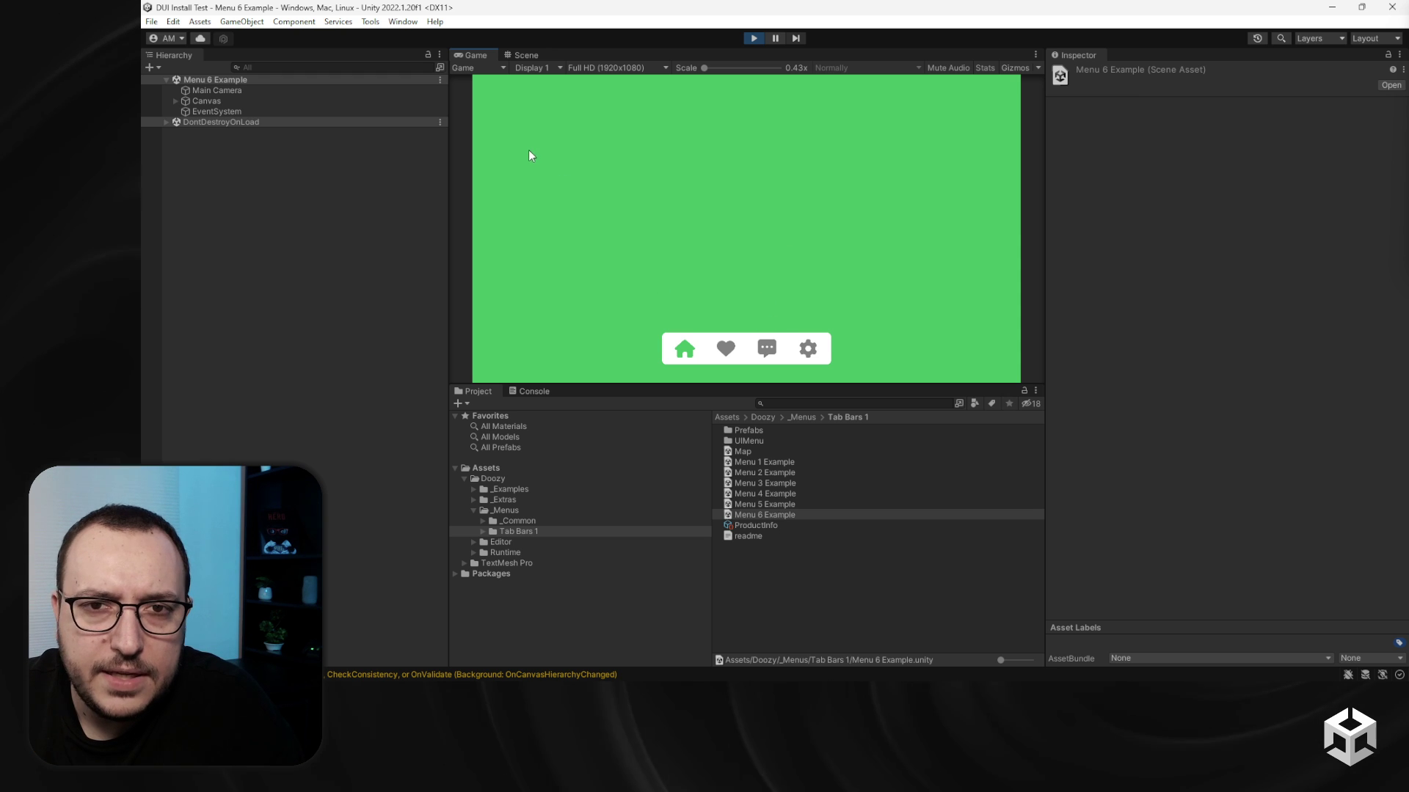
drag(526, 55, 665, 393)
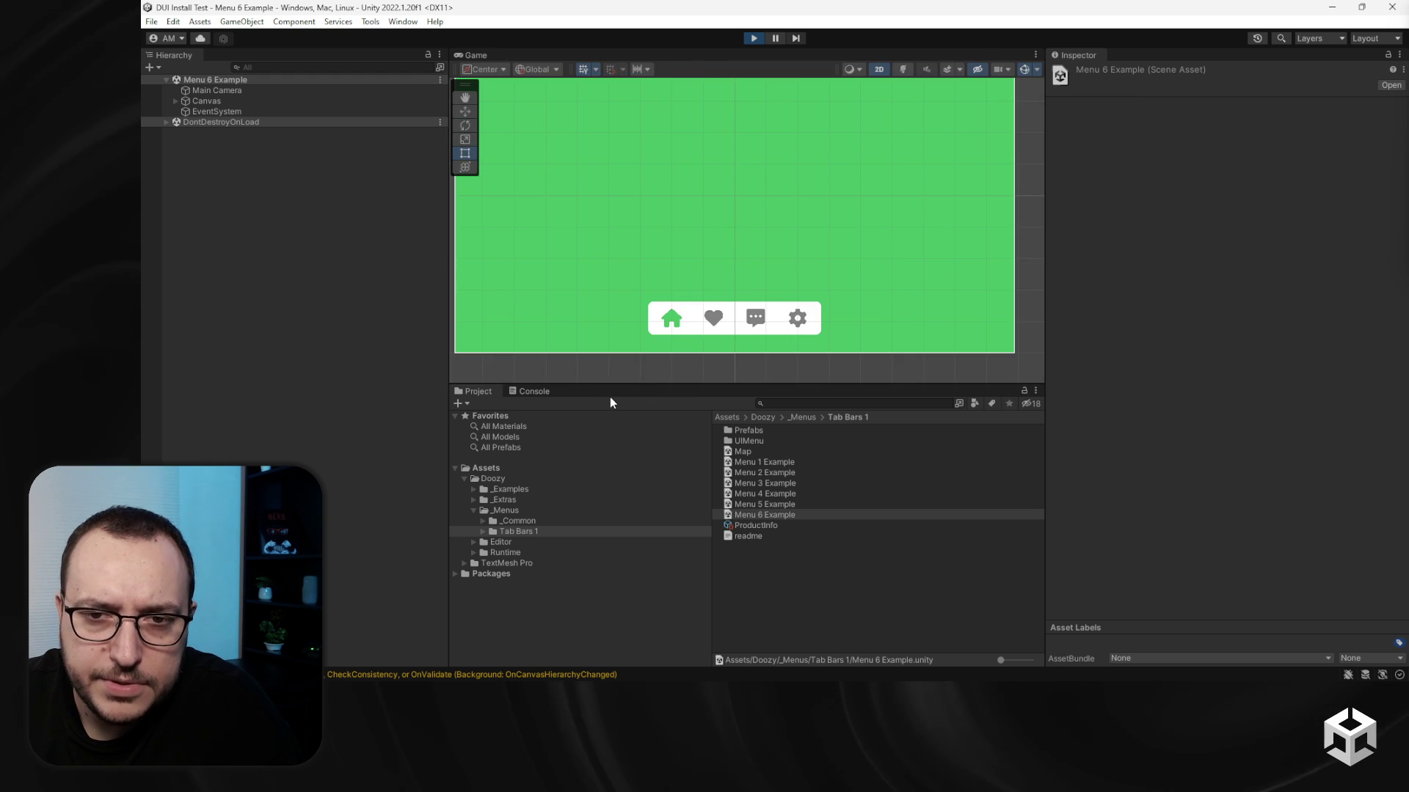
scroll(685, 577, up, 8)
scroll(716, 510, up, 3)
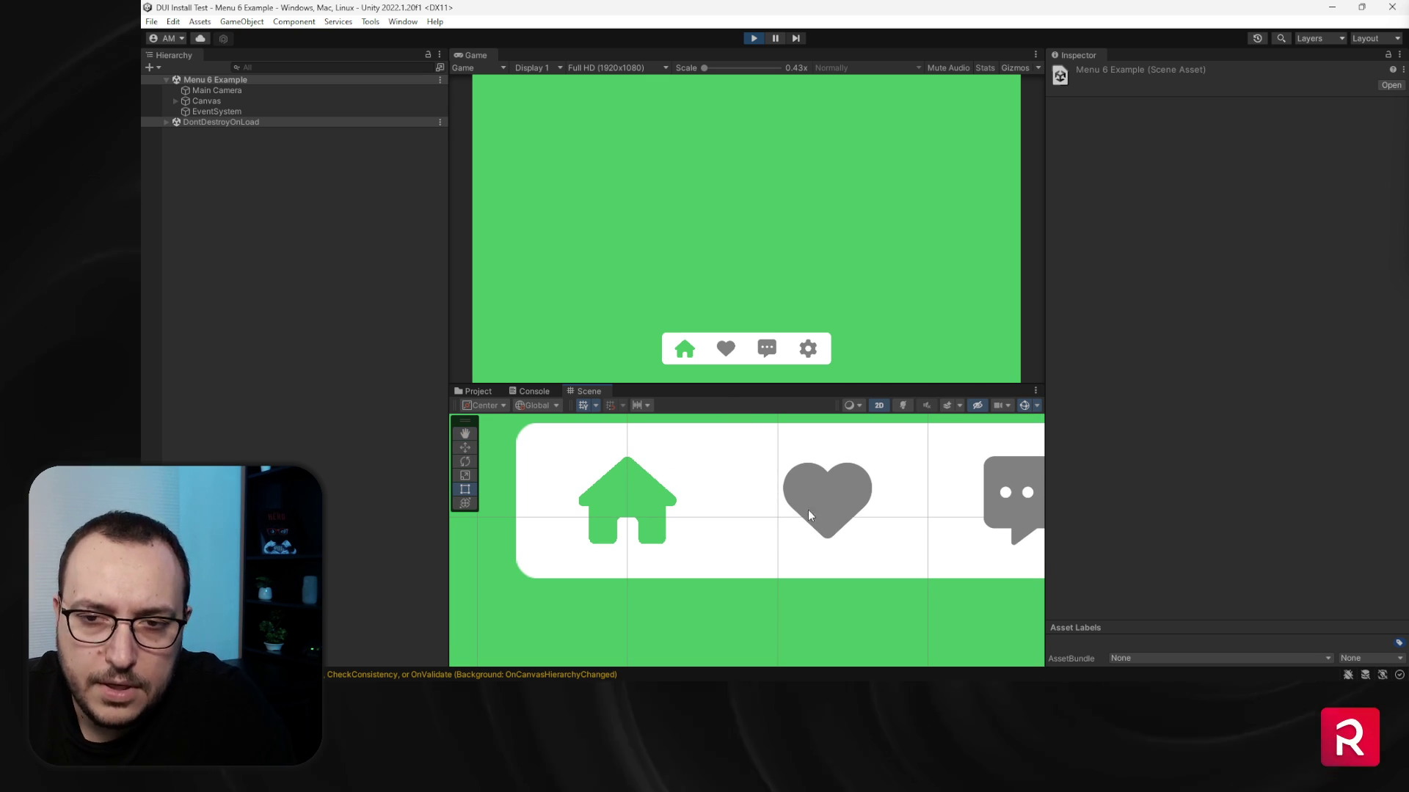
Step: Toggle heart (pink), chat (blue) and home tabs, then stop play and redock Scene beside Game
click(722, 347)
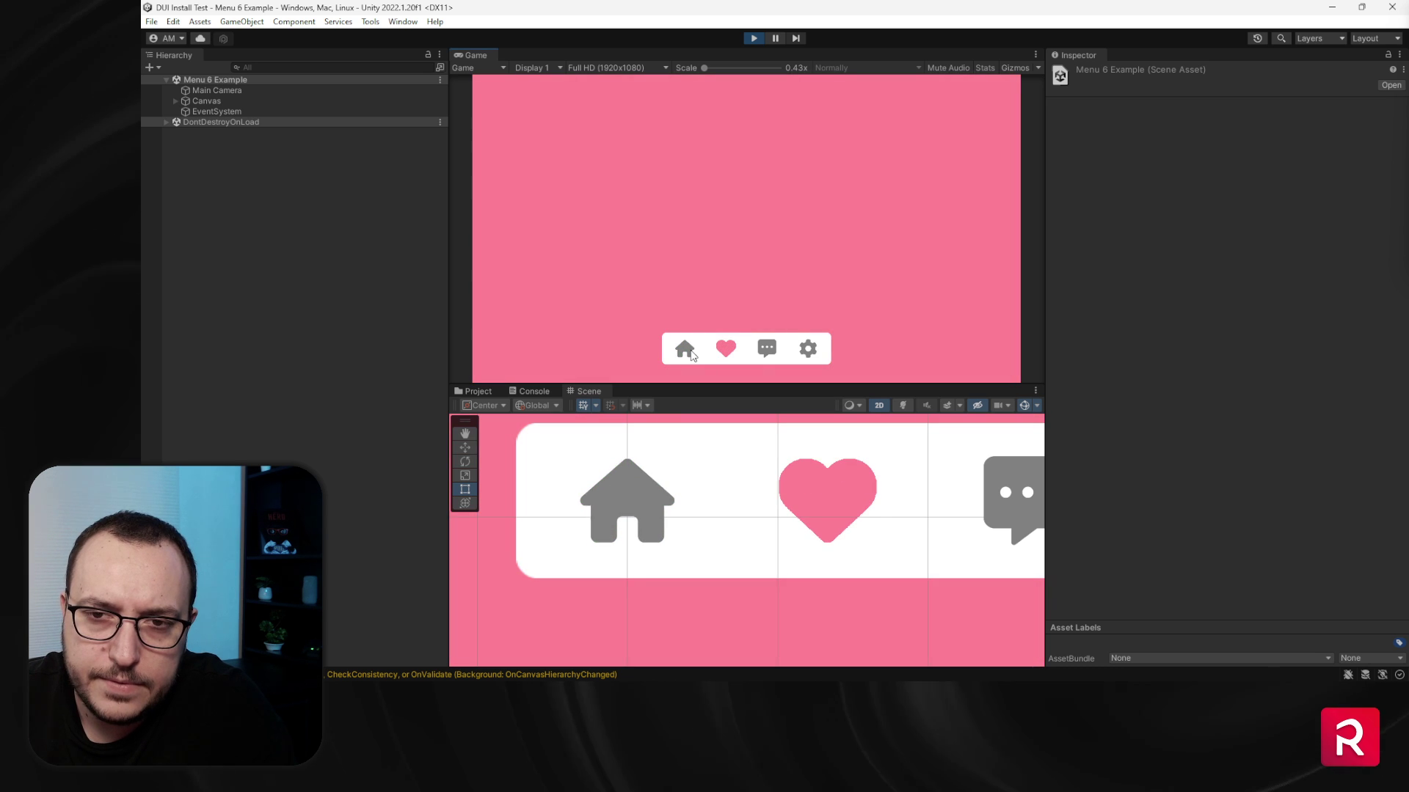
click(690, 353)
click(723, 348)
click(686, 352)
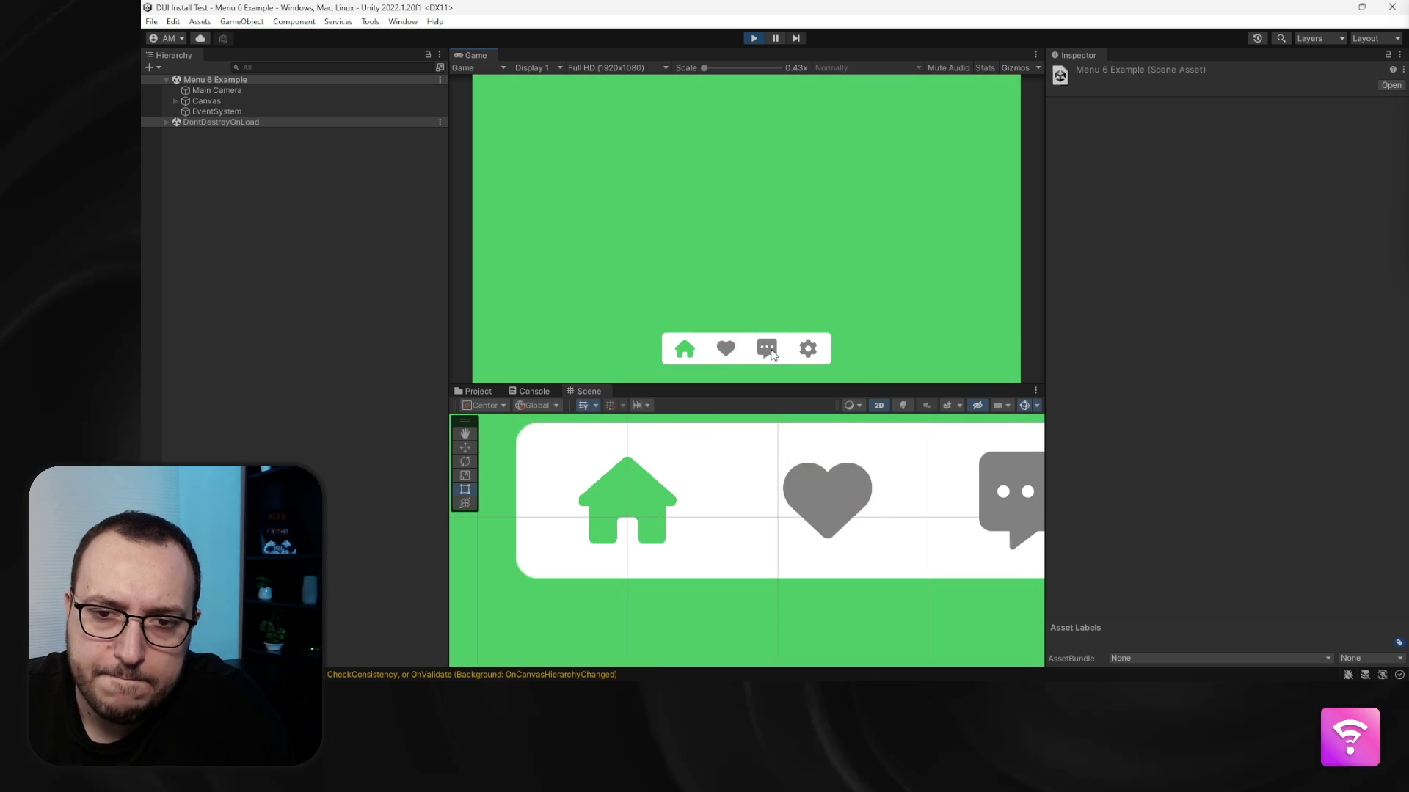
click(764, 350)
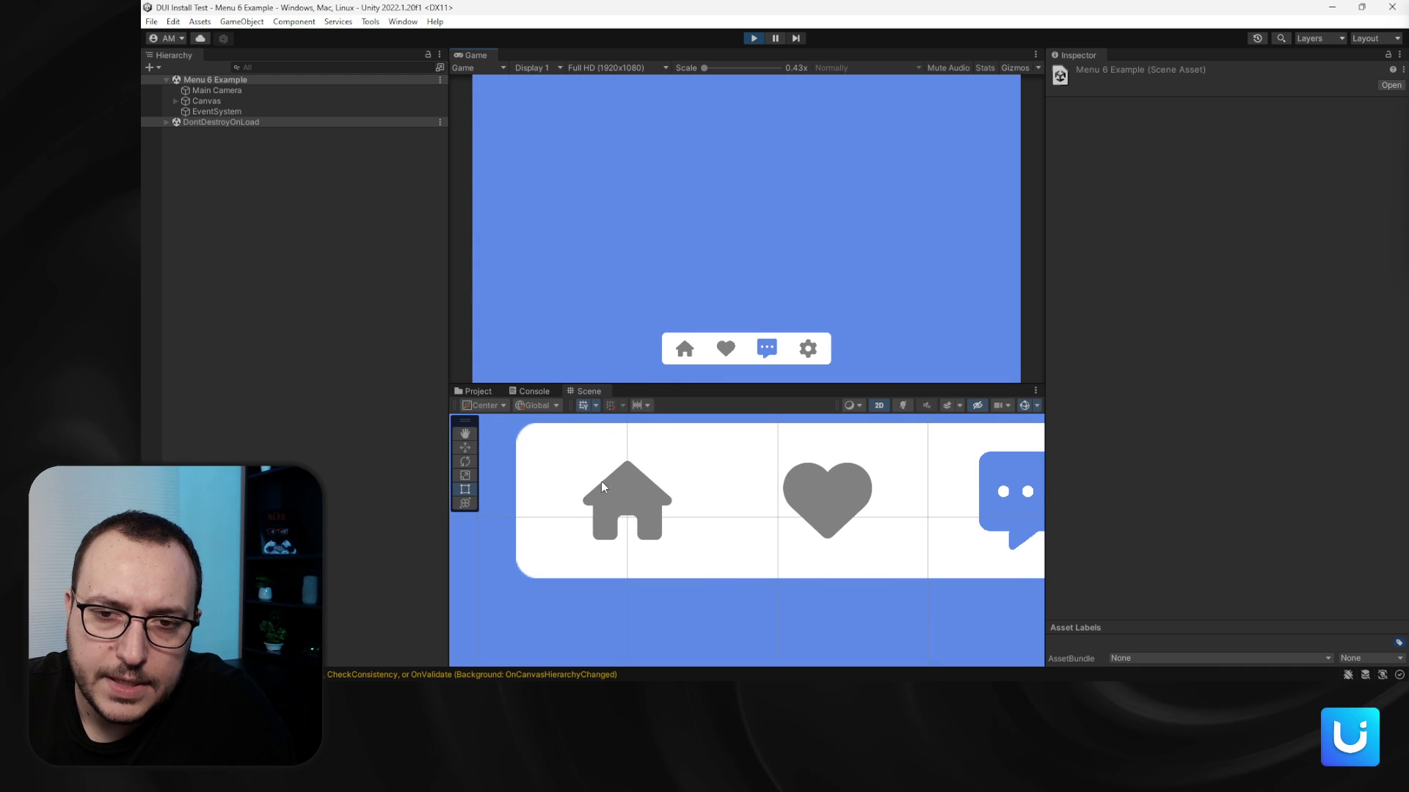
click(687, 349)
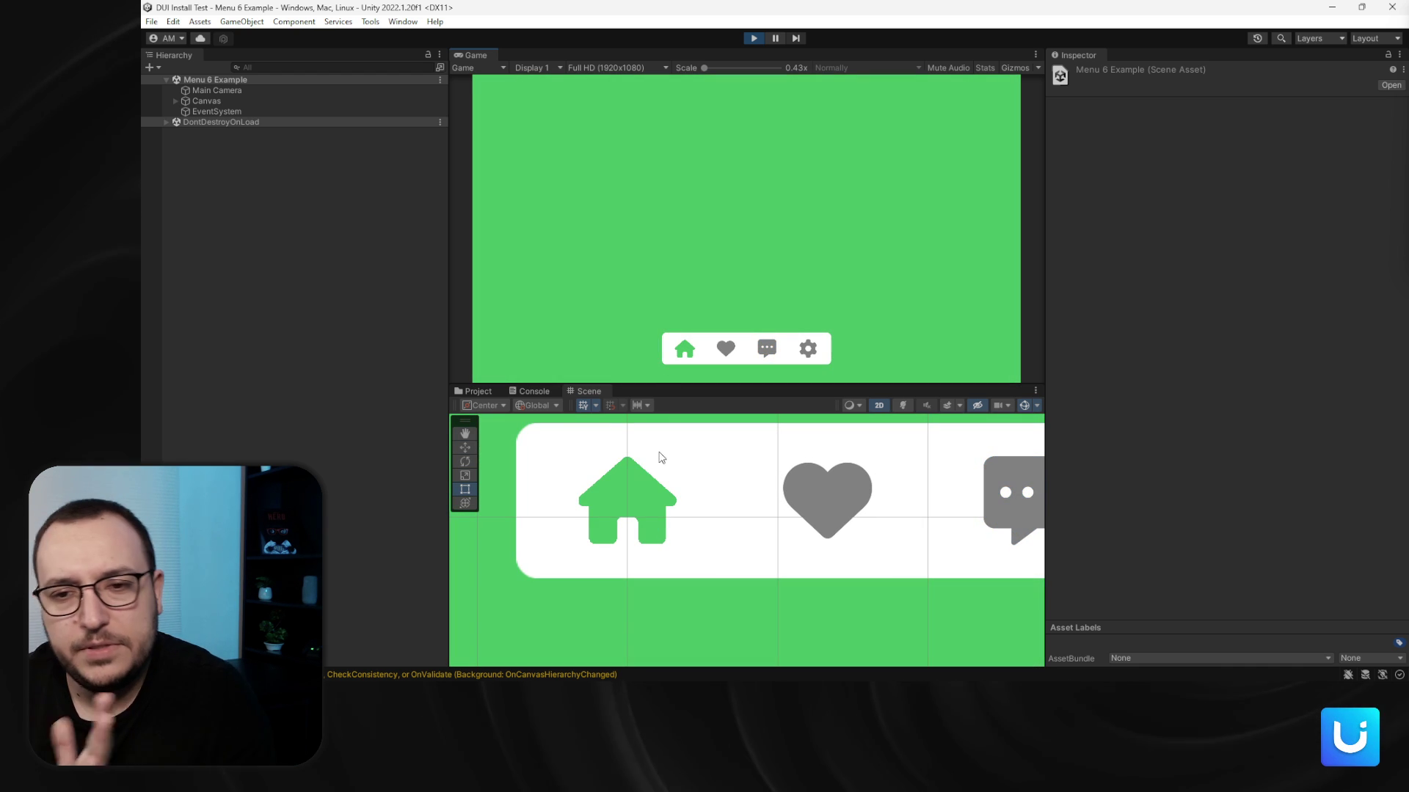
click(727, 351)
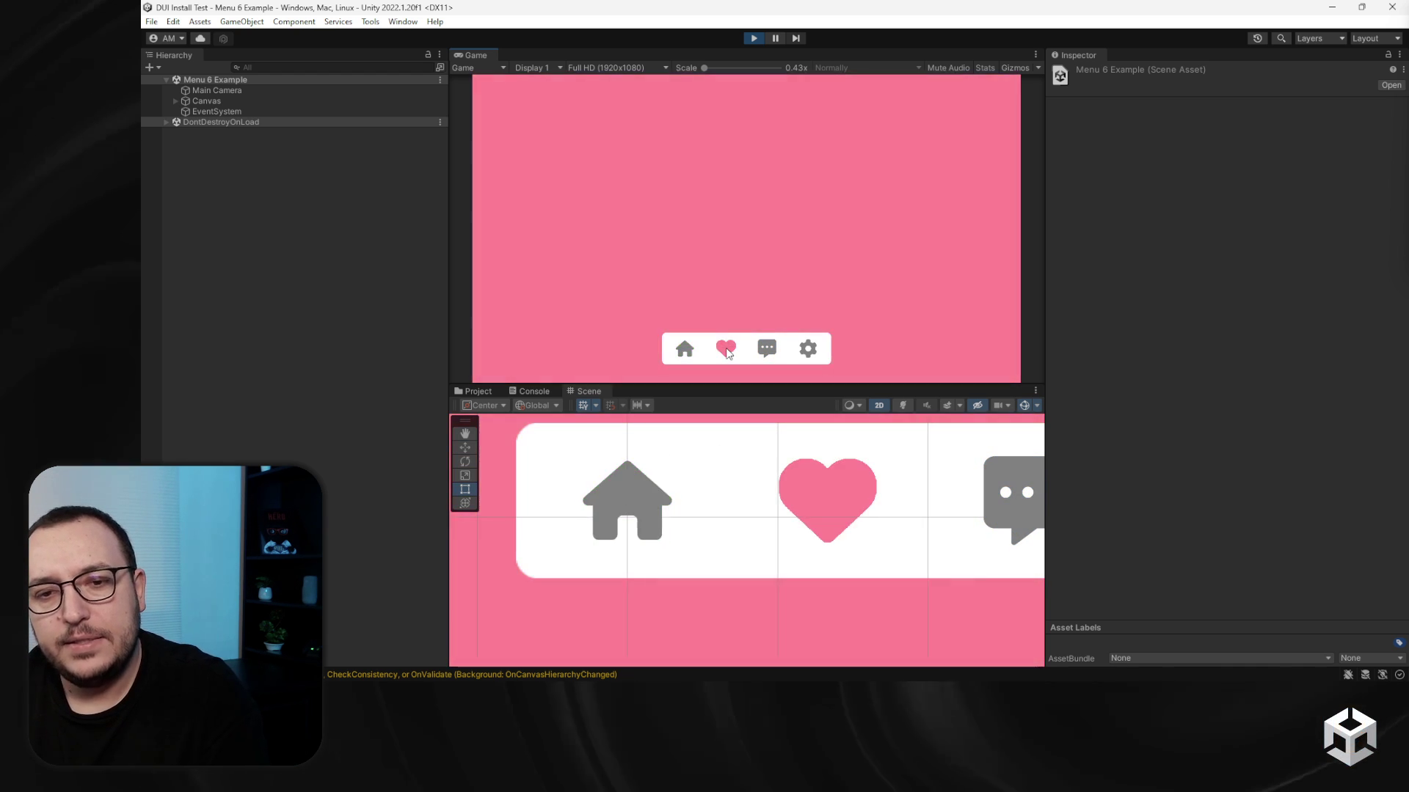
click(754, 38)
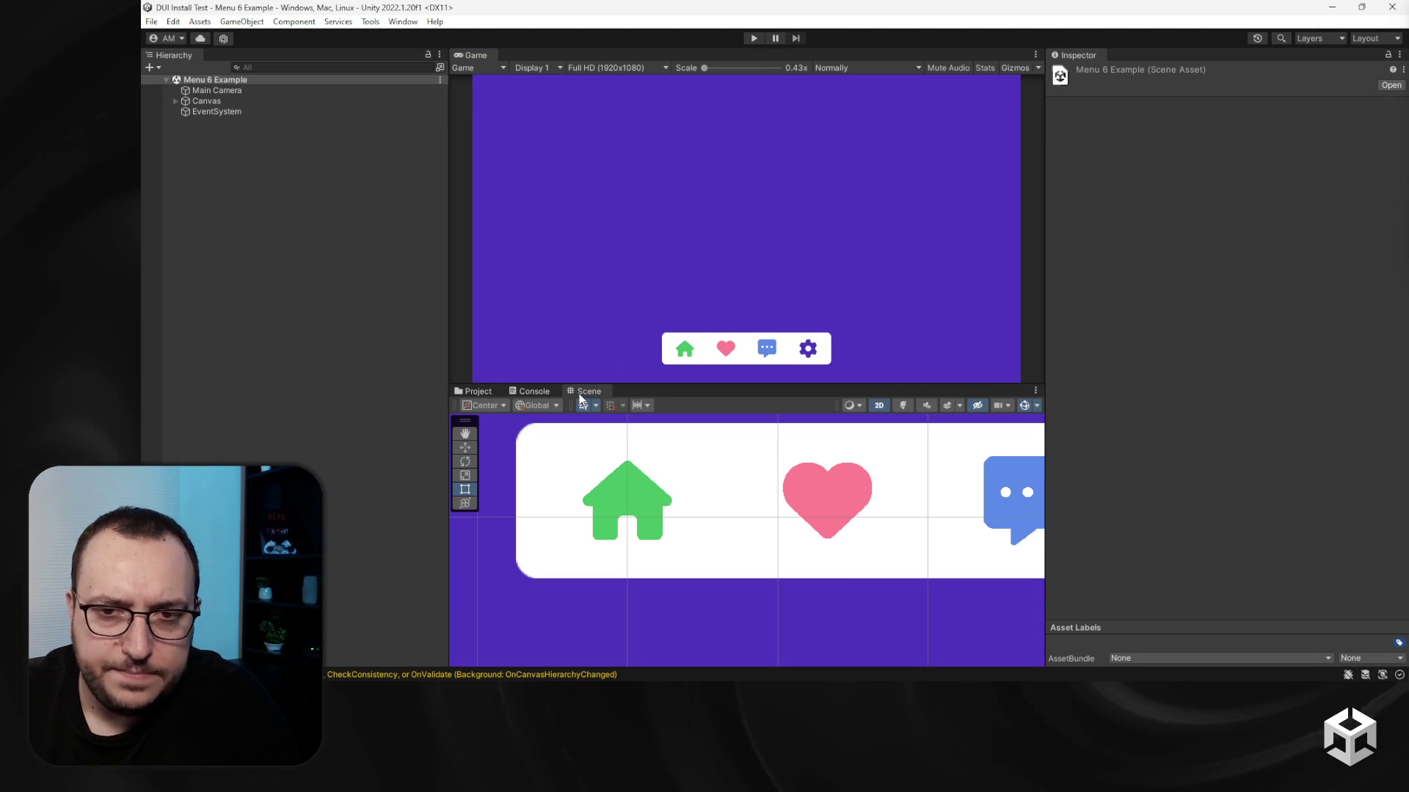
drag(580, 392, 556, 63)
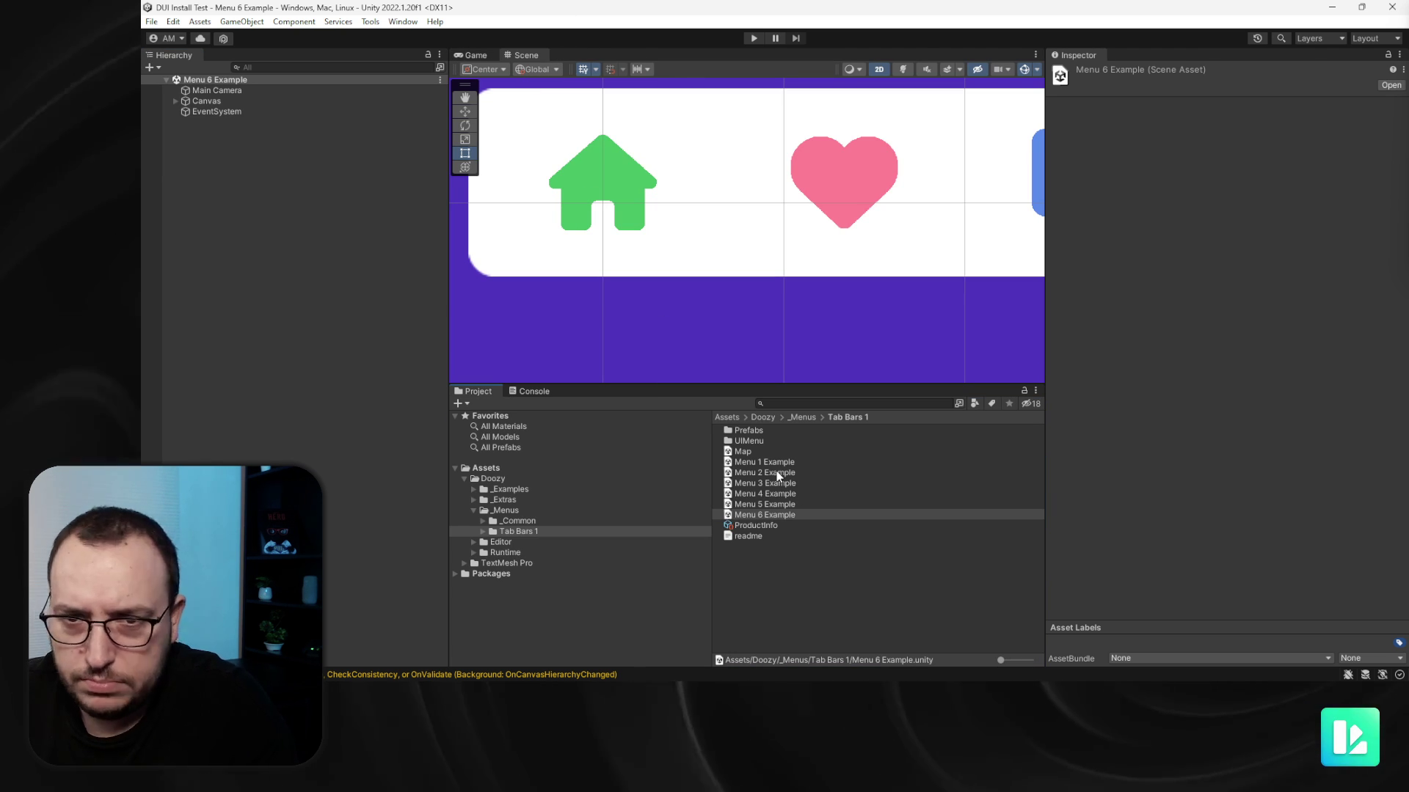
Step: Open Menu 2 Example and expand Canvas > Example 2 > TB1 Menu 2 in the Hierarchy
double_click(778, 473)
scroll(734, 345, down, 10)
scroll(742, 354, up, 4)
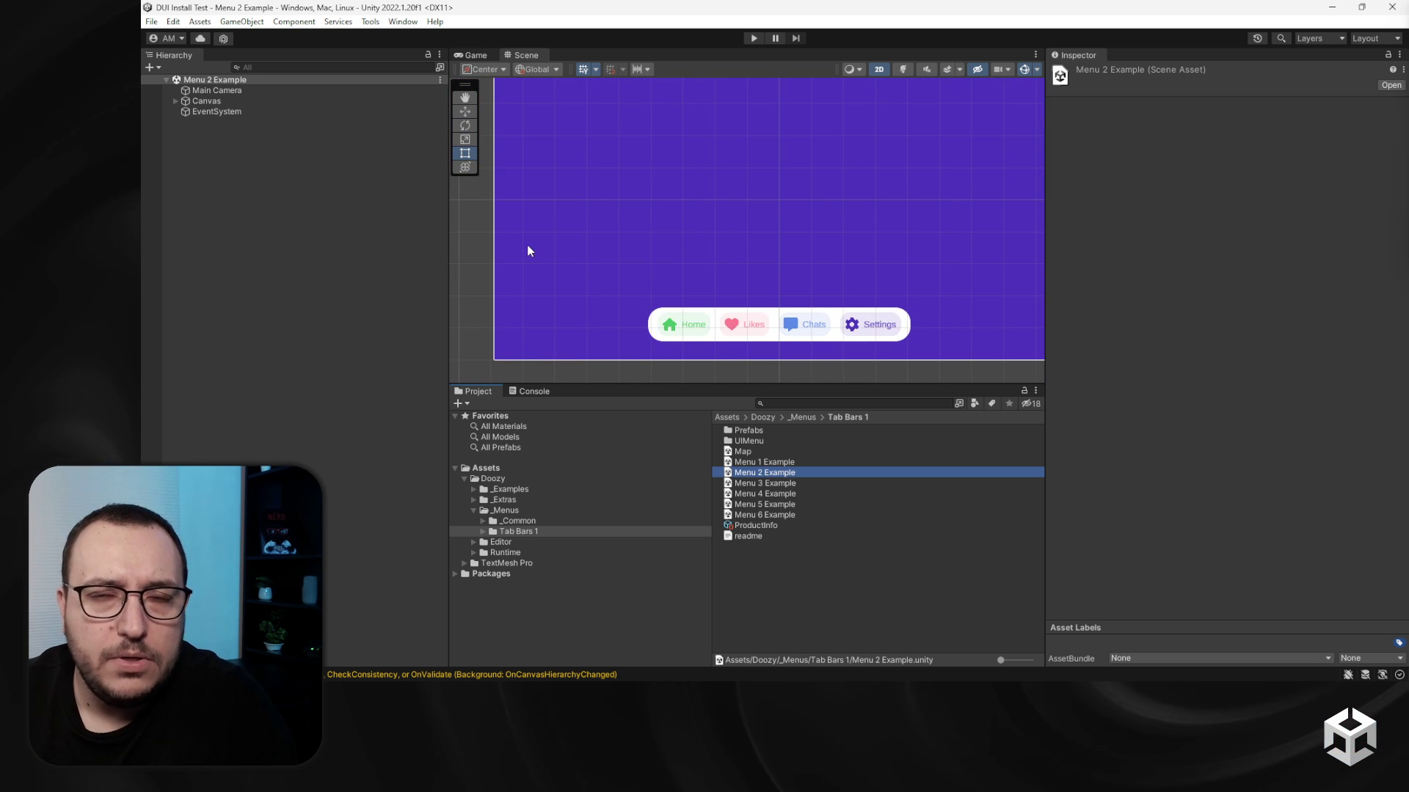
click(168, 100)
click(175, 101)
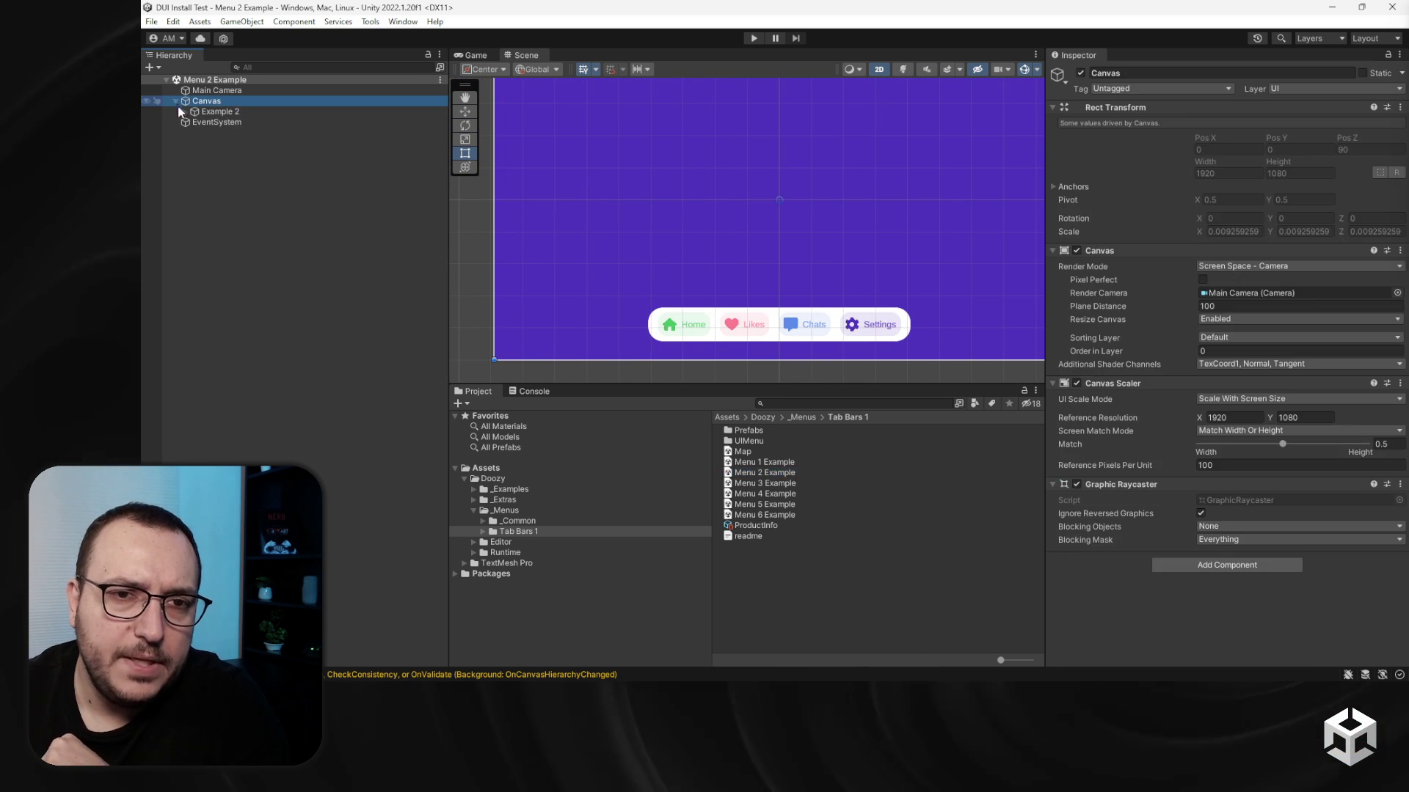
click(185, 111)
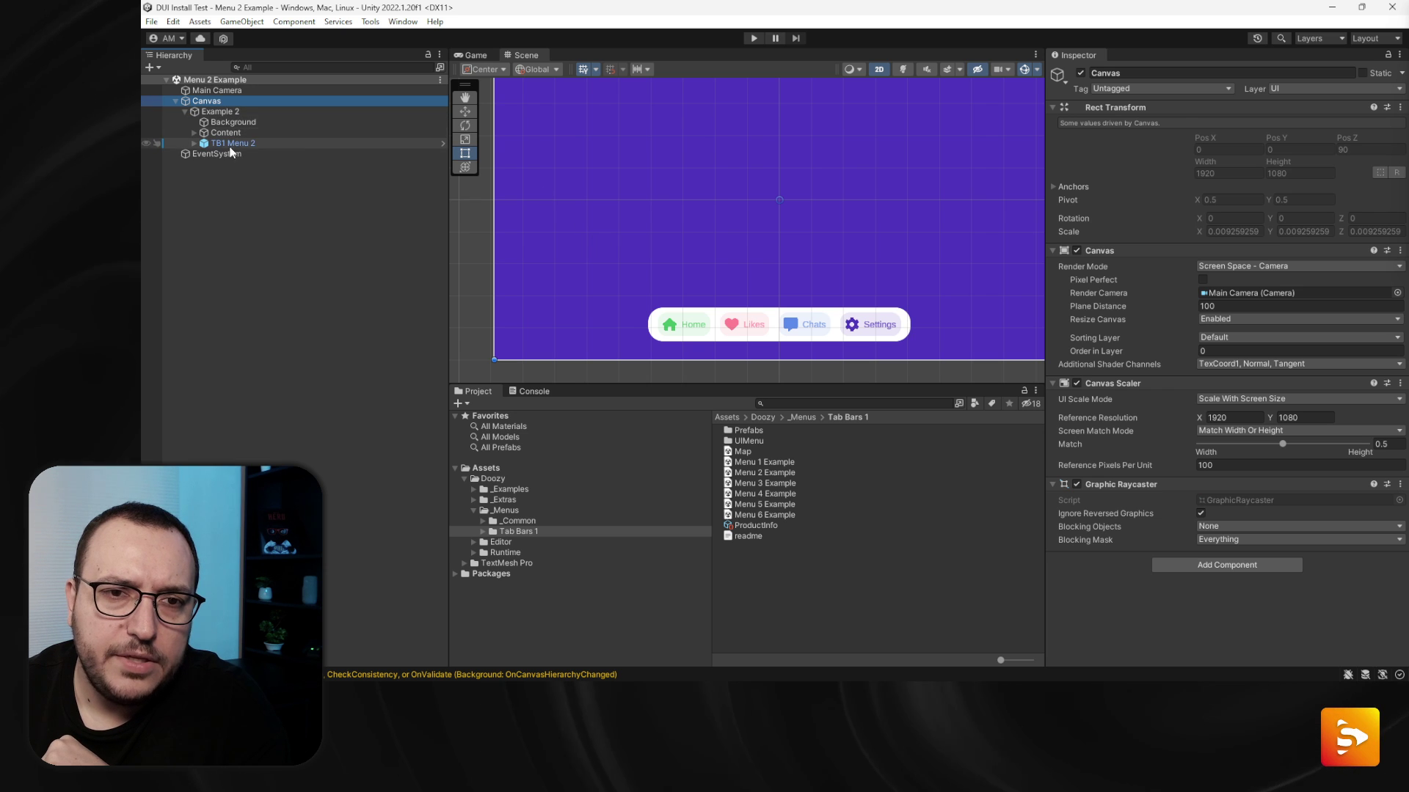
click(231, 144)
click(194, 144)
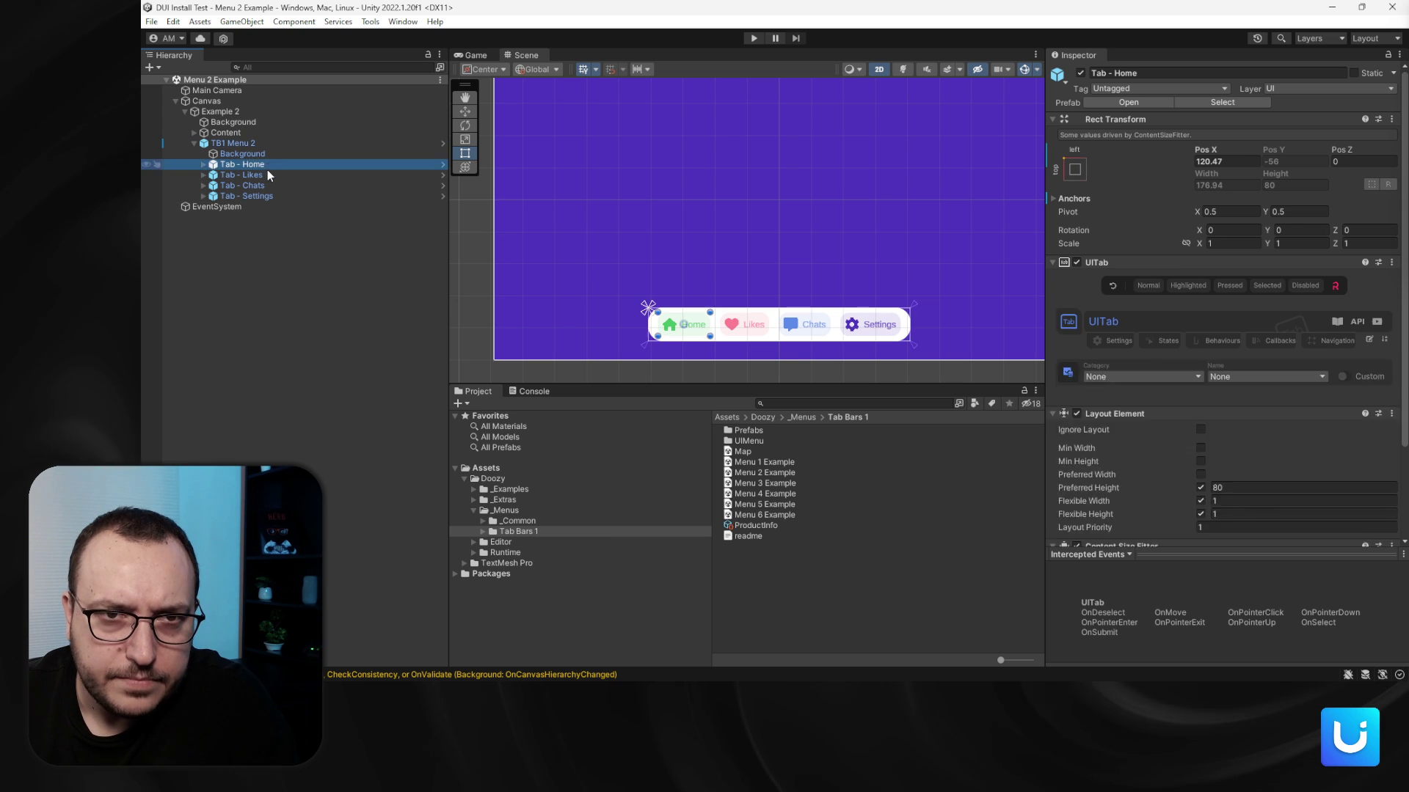
Step: Inspect Tab - Settings, the TB1 Menu 2 toggle group, and Tab - Home
click(266, 195)
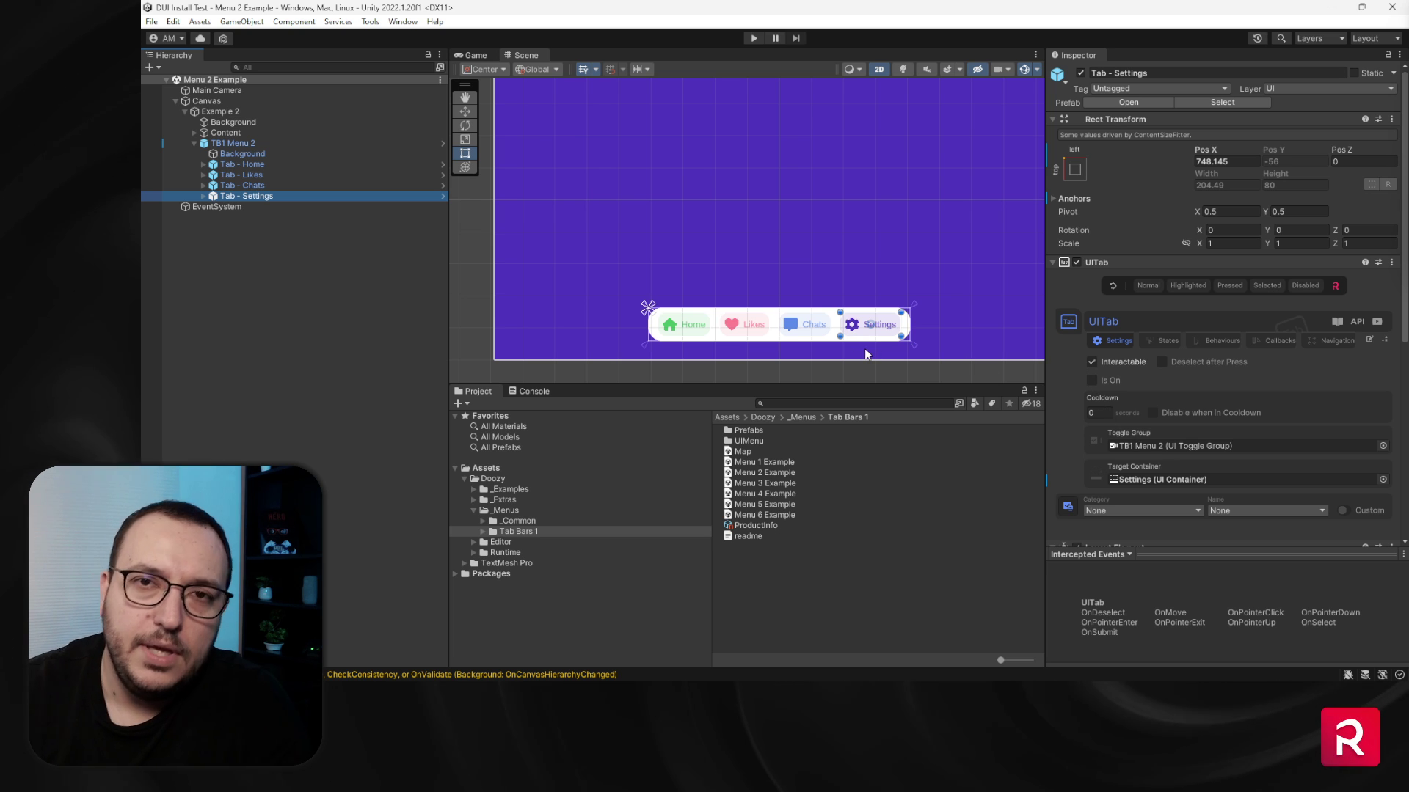
click(235, 144)
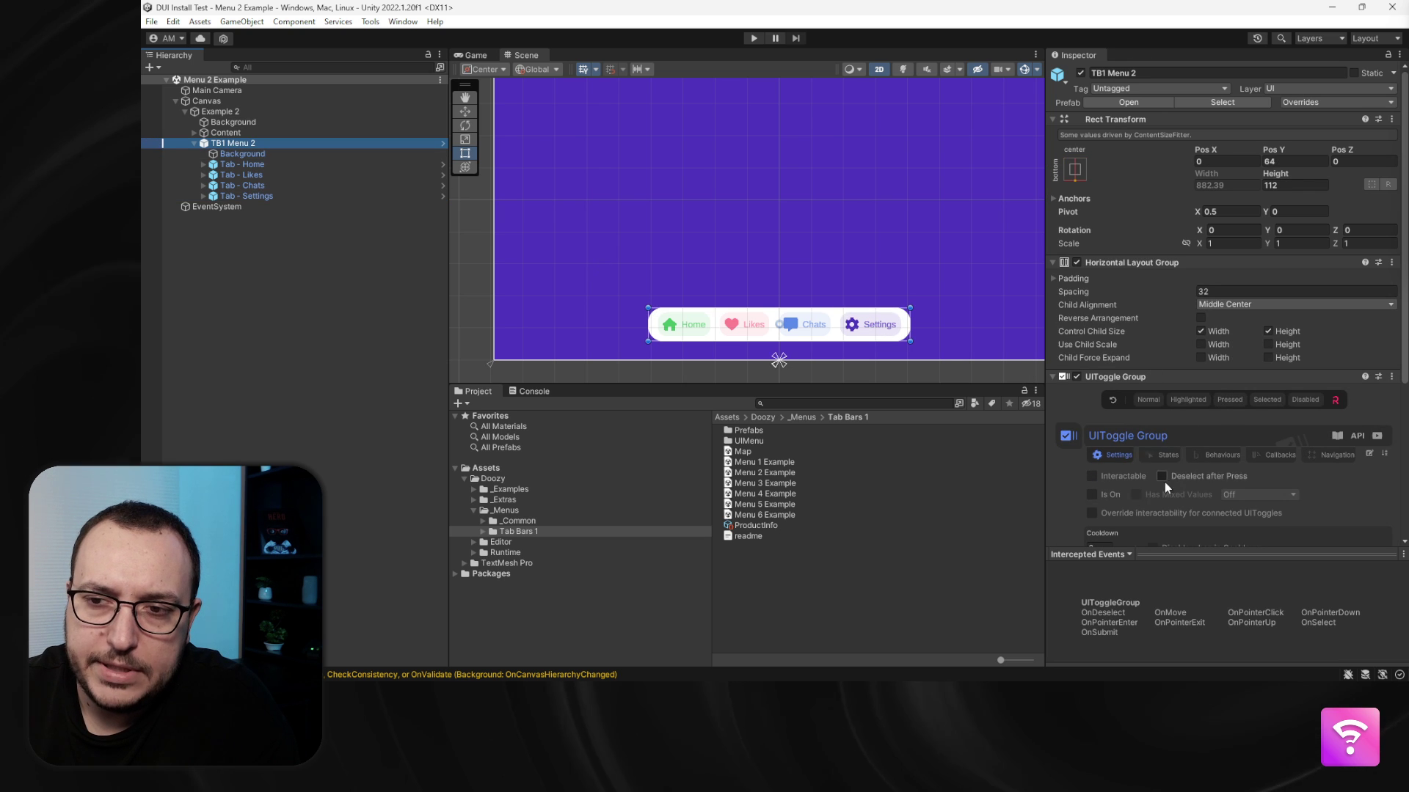
scroll(1165, 482, down, 5)
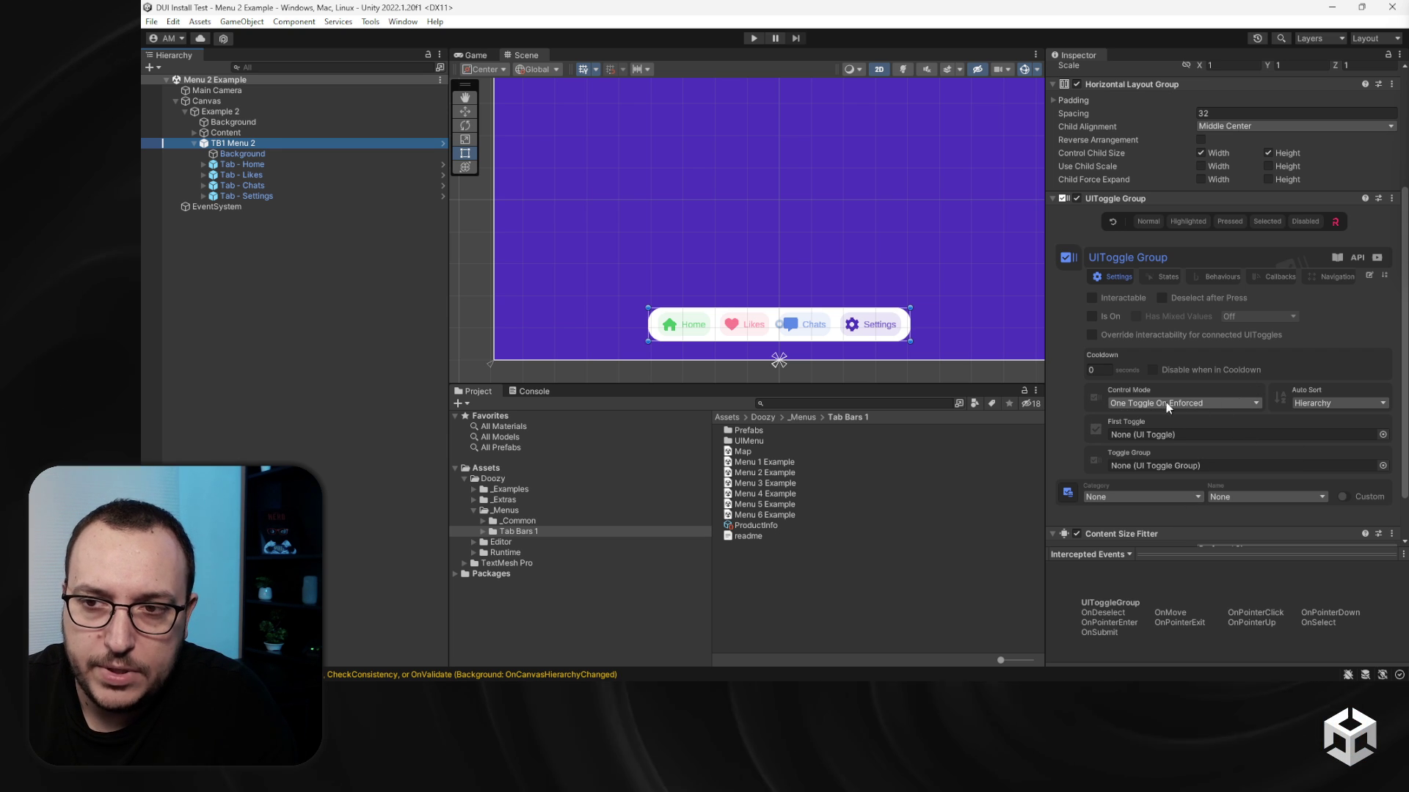
click(261, 165)
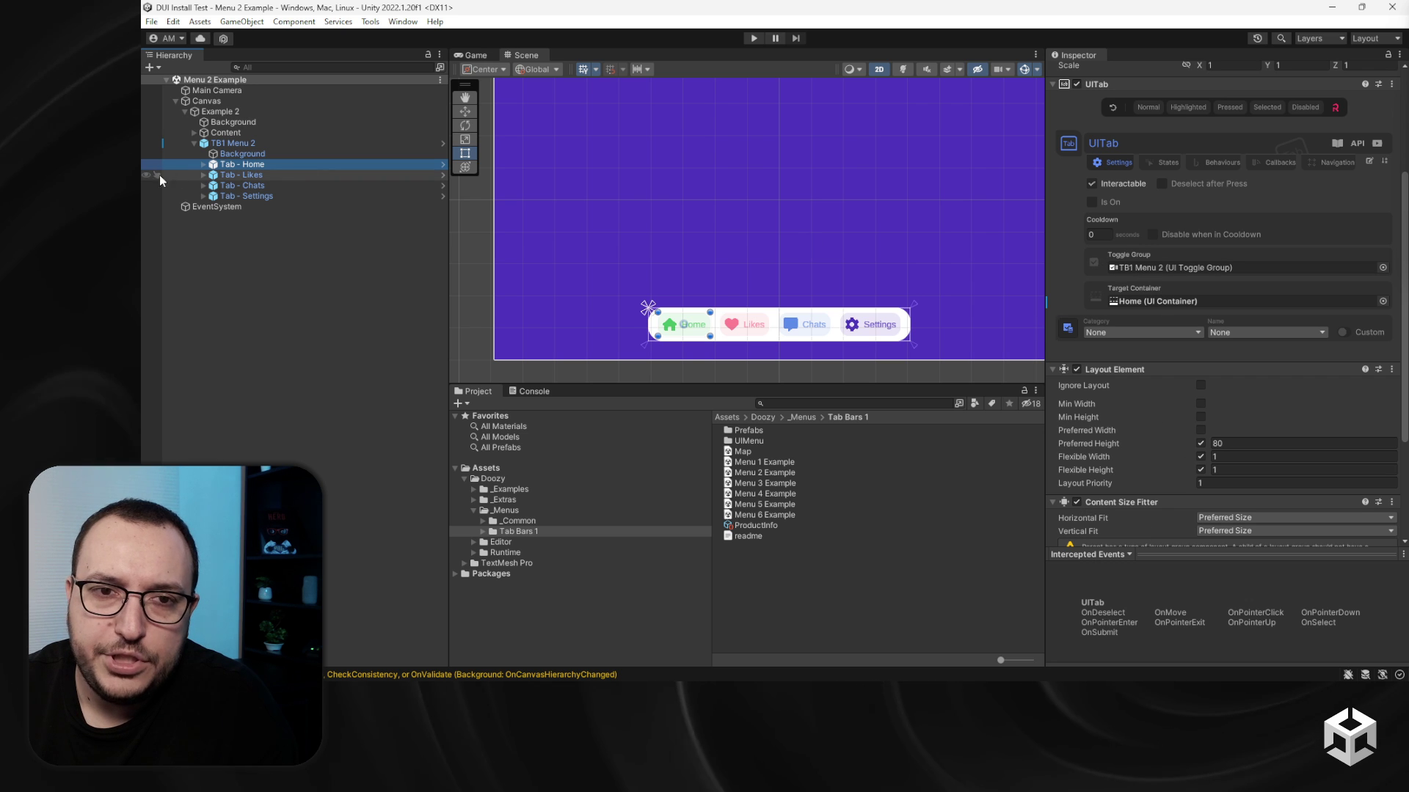
scroll(664, 351, up, 5)
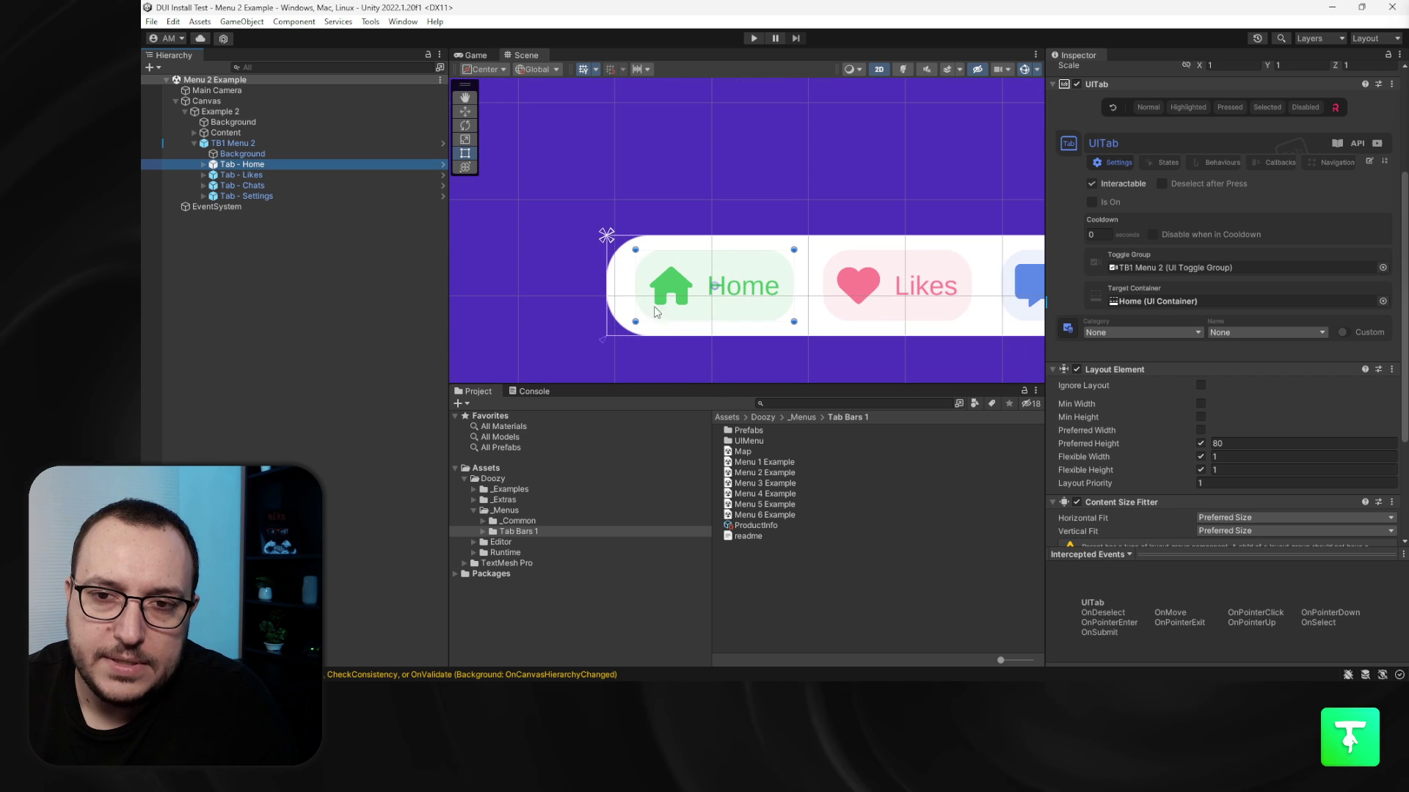
scroll(709, 285, down, 6)
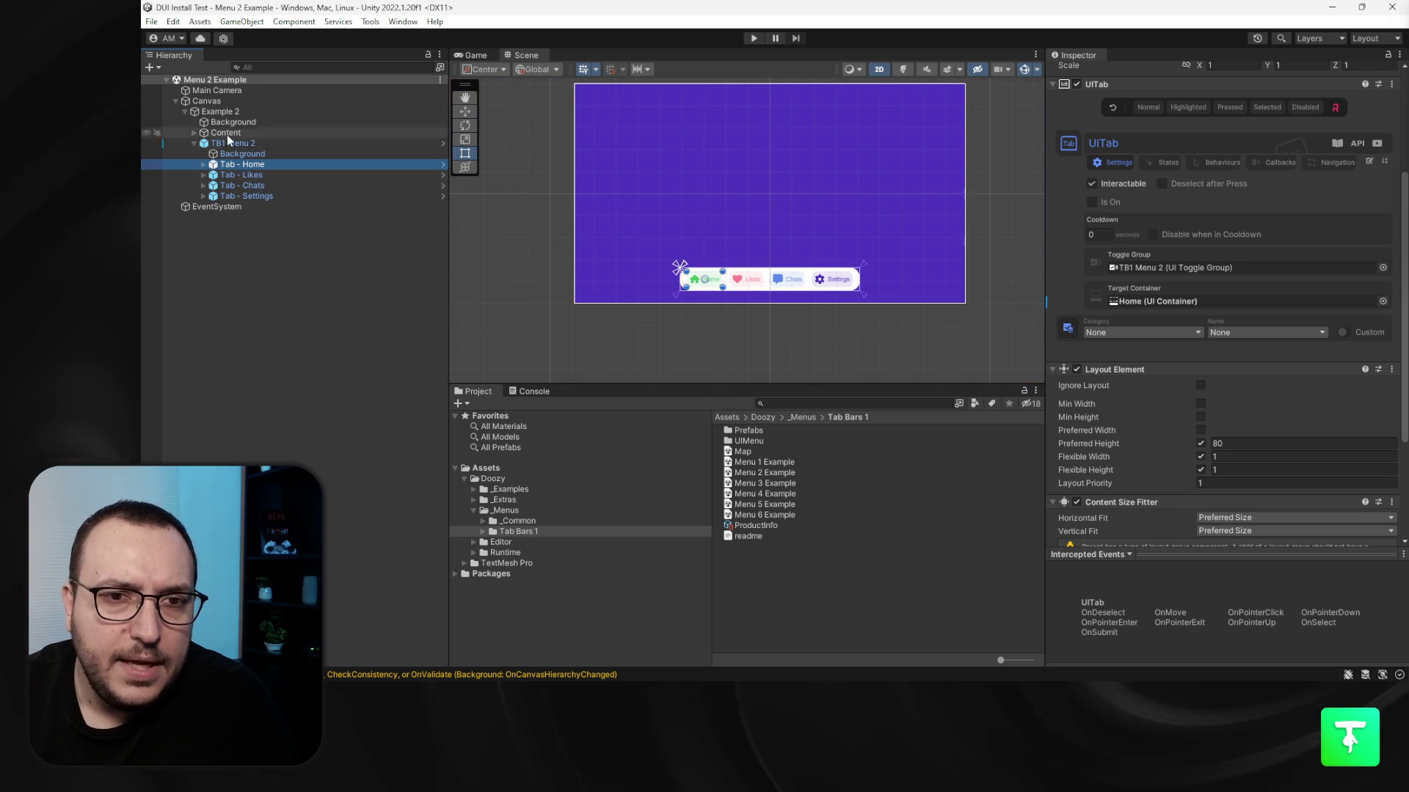
Step: Select the Home container under Content, trying a move and then undoing it
click(196, 133)
click(230, 143)
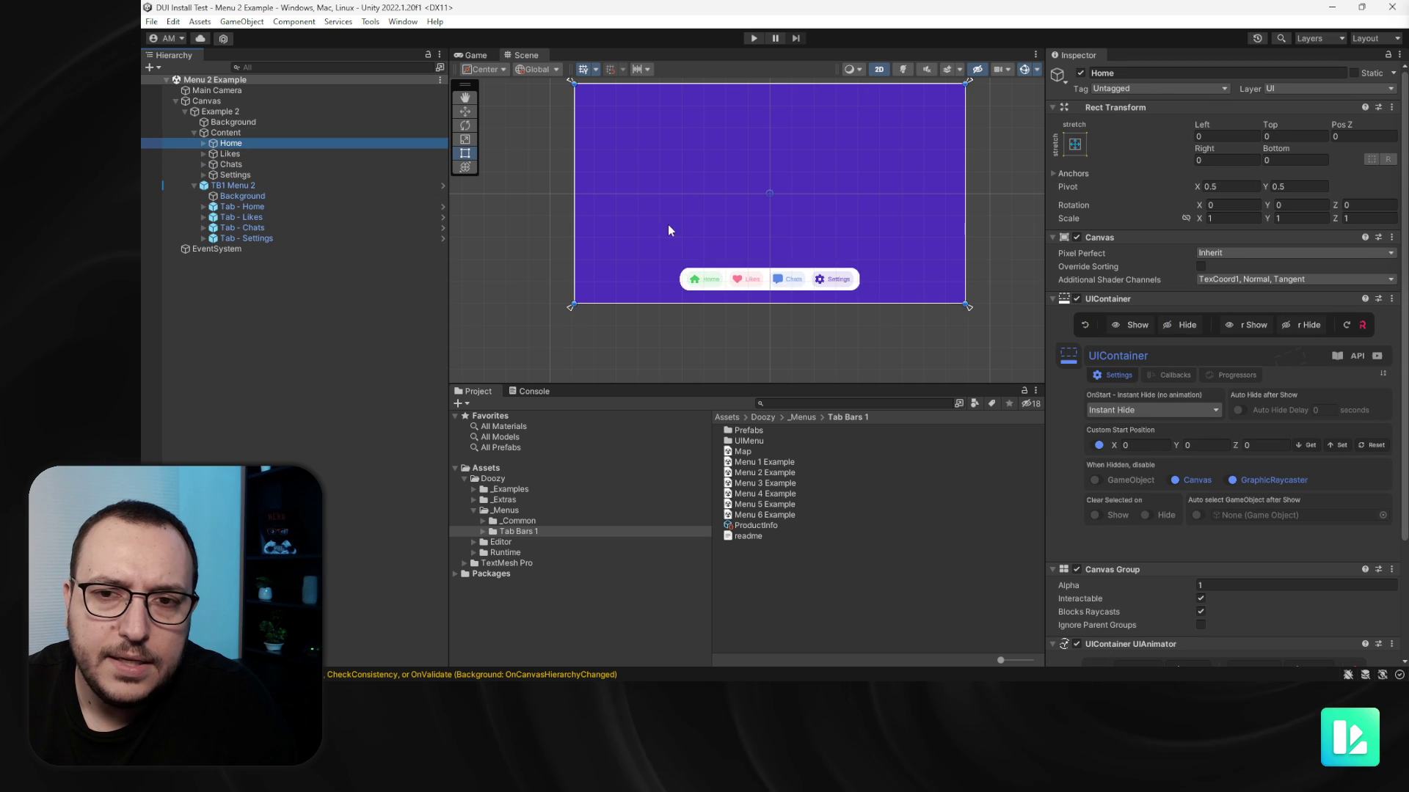
scroll(671, 231, down, 5)
key(w)
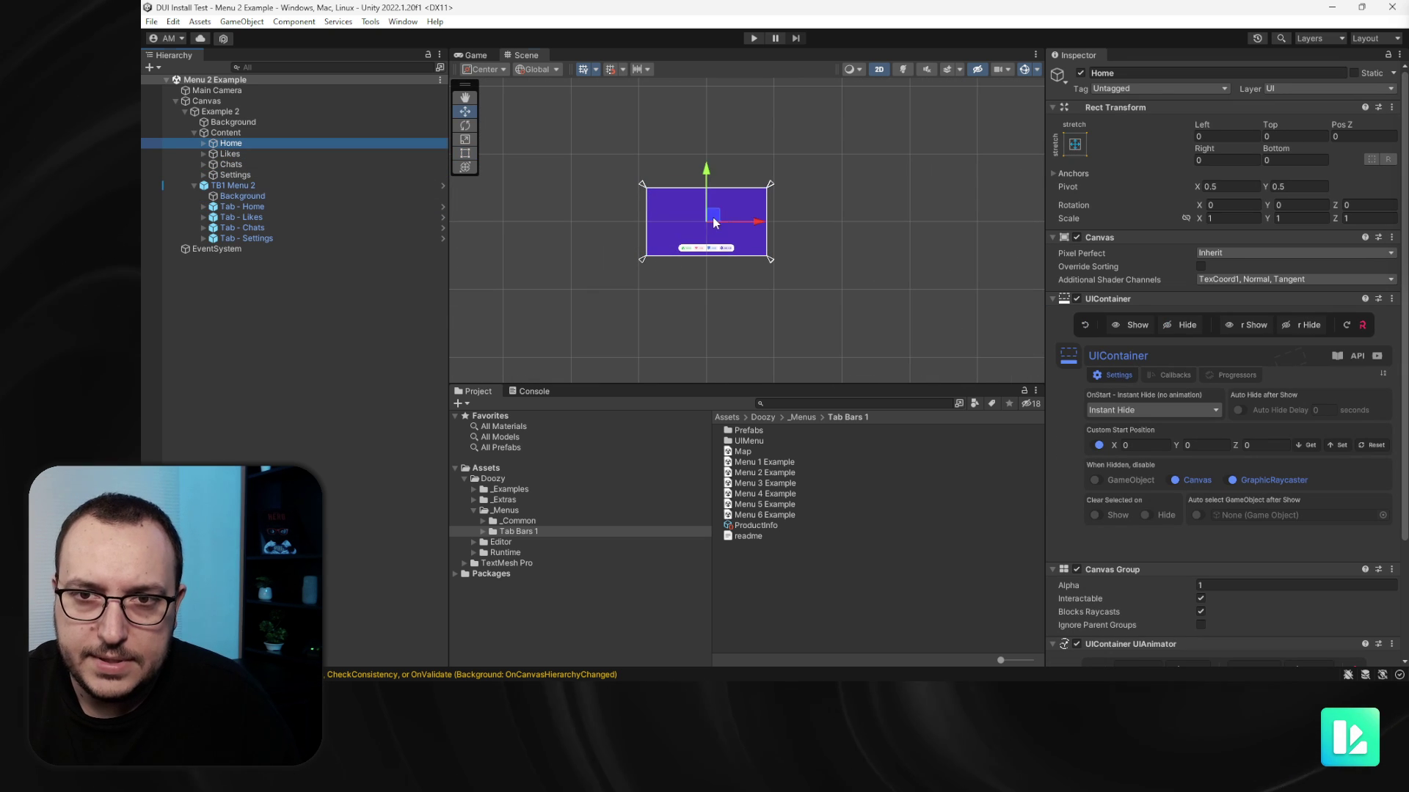
drag(711, 217, 726, 153)
key(ctrl+z)
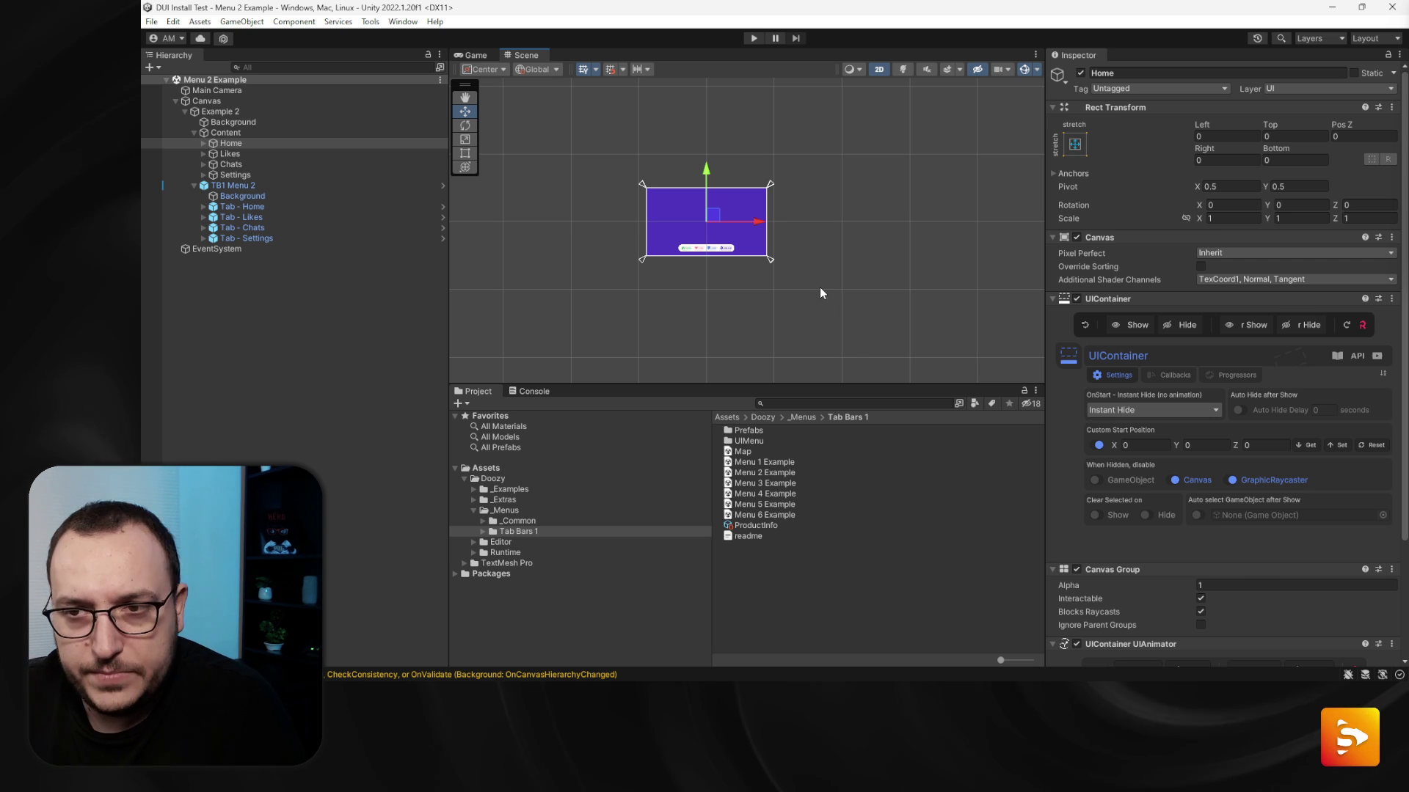
Step: Zoom and pan the Scene view to centre the Home, Likes, Chats and Settings tab bar
scroll(705, 288, up, 4)
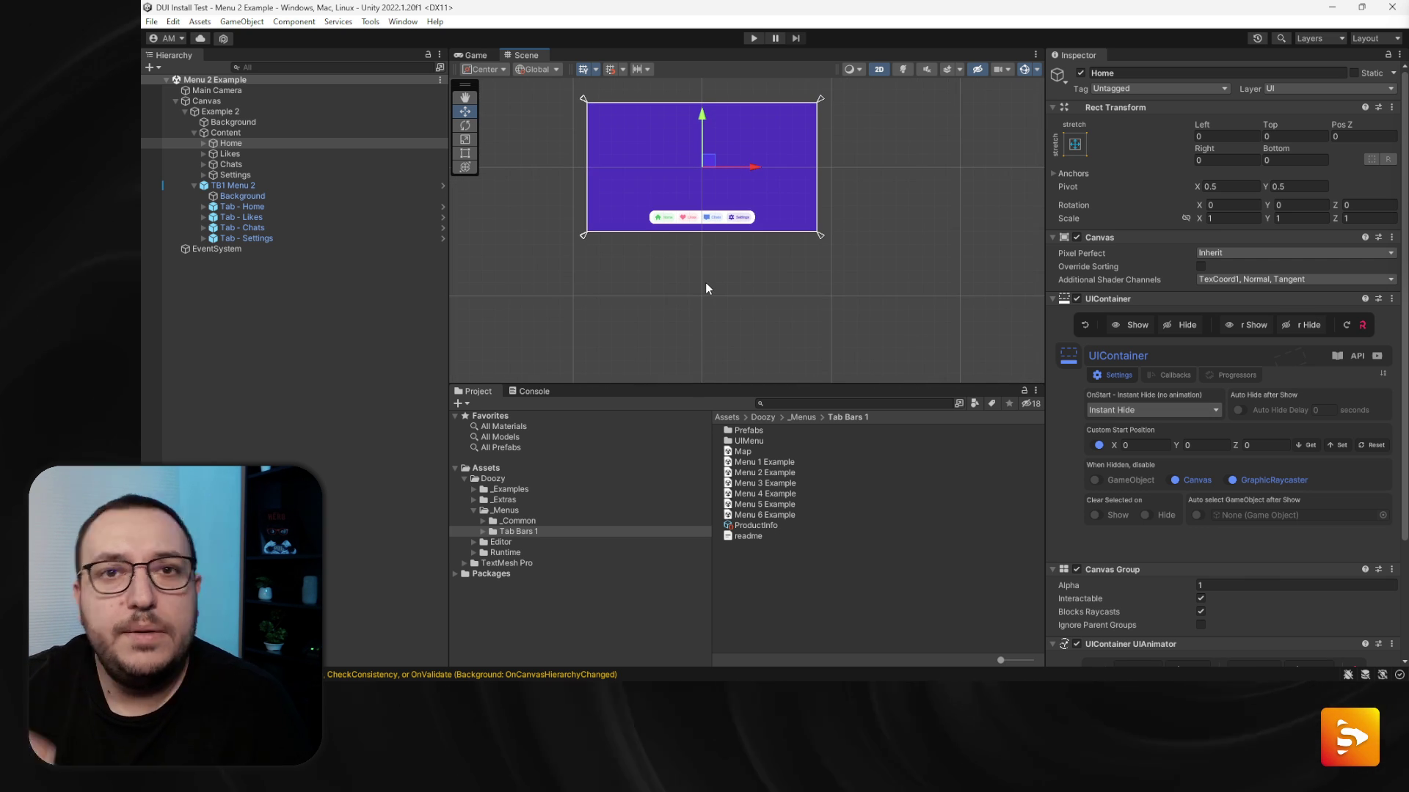
scroll(888, 96, up, 2)
scroll(702, 264, up, 3)
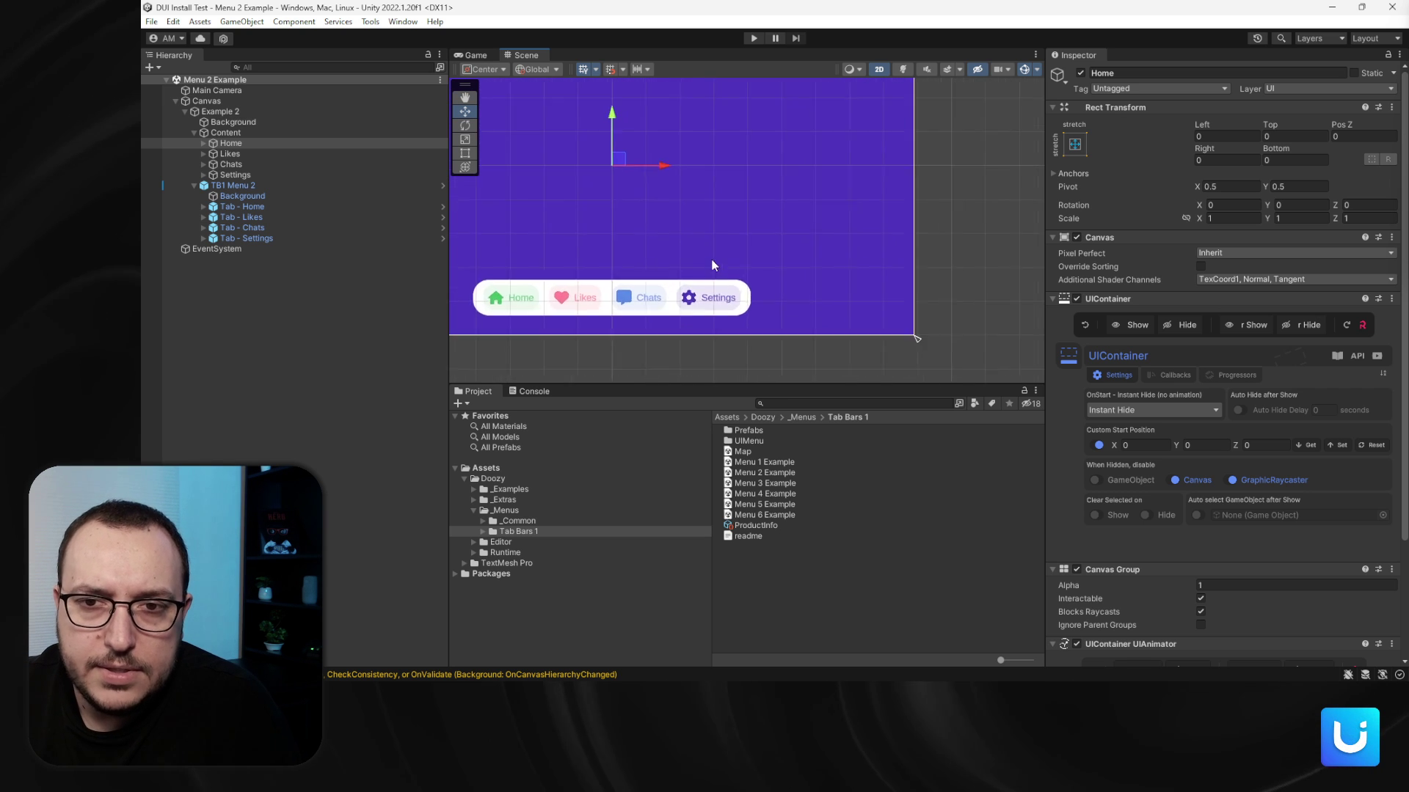
middle_drag(704, 265, 832, 244)
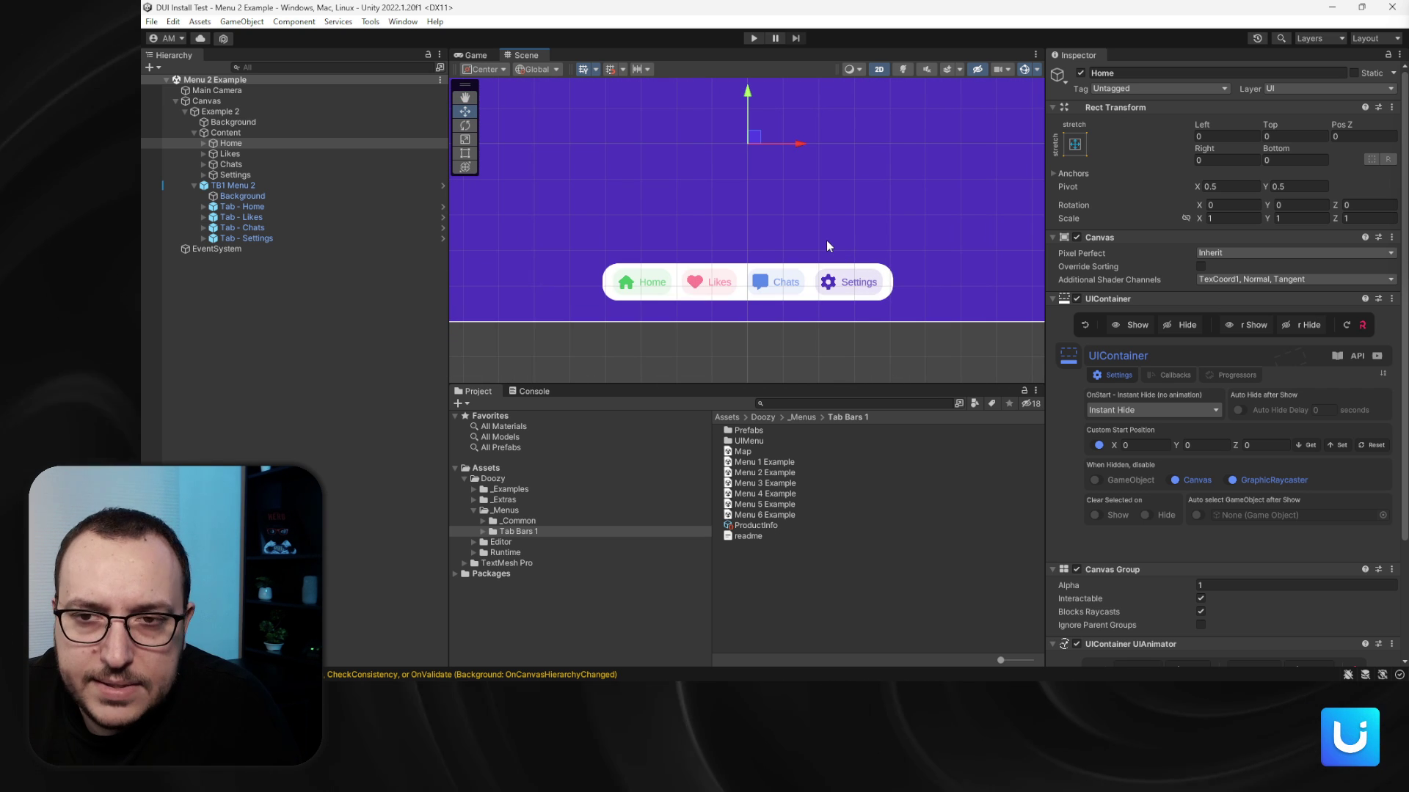
Step: Duplicate Tab - Chats, move the copy before Tab - Settings, and rename it Tab - Profile
click(252, 227)
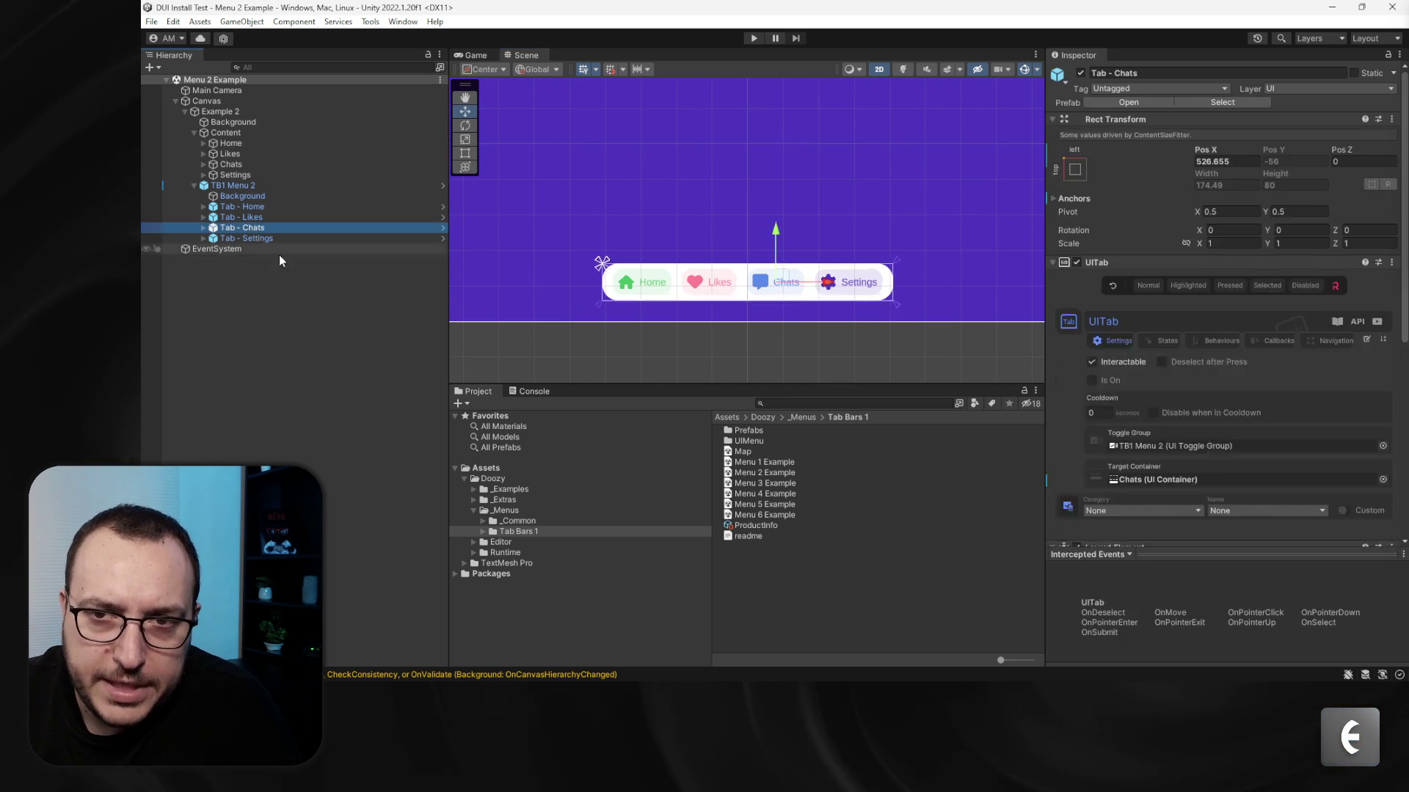
key(ctrl+d)
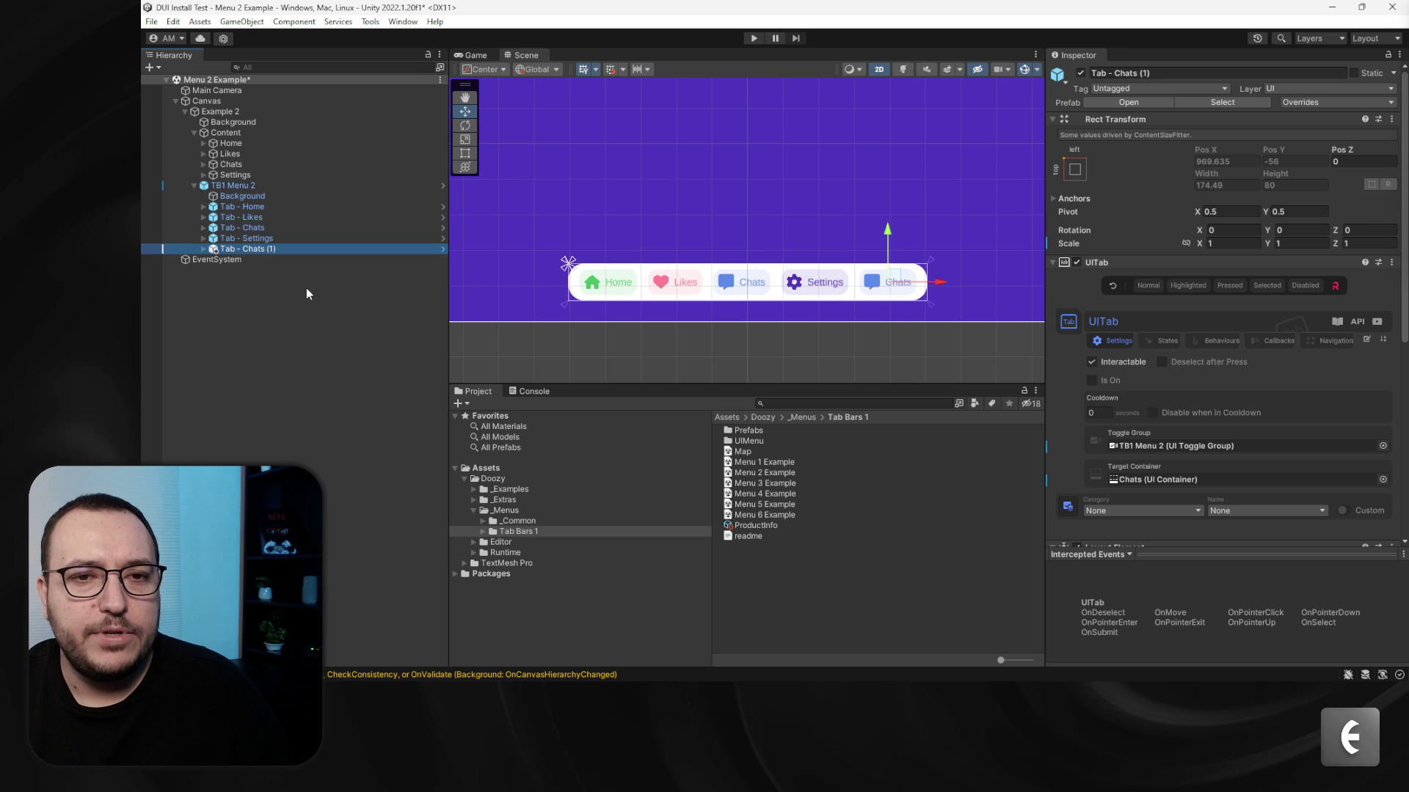
drag(247, 249, 317, 244)
click(250, 238)
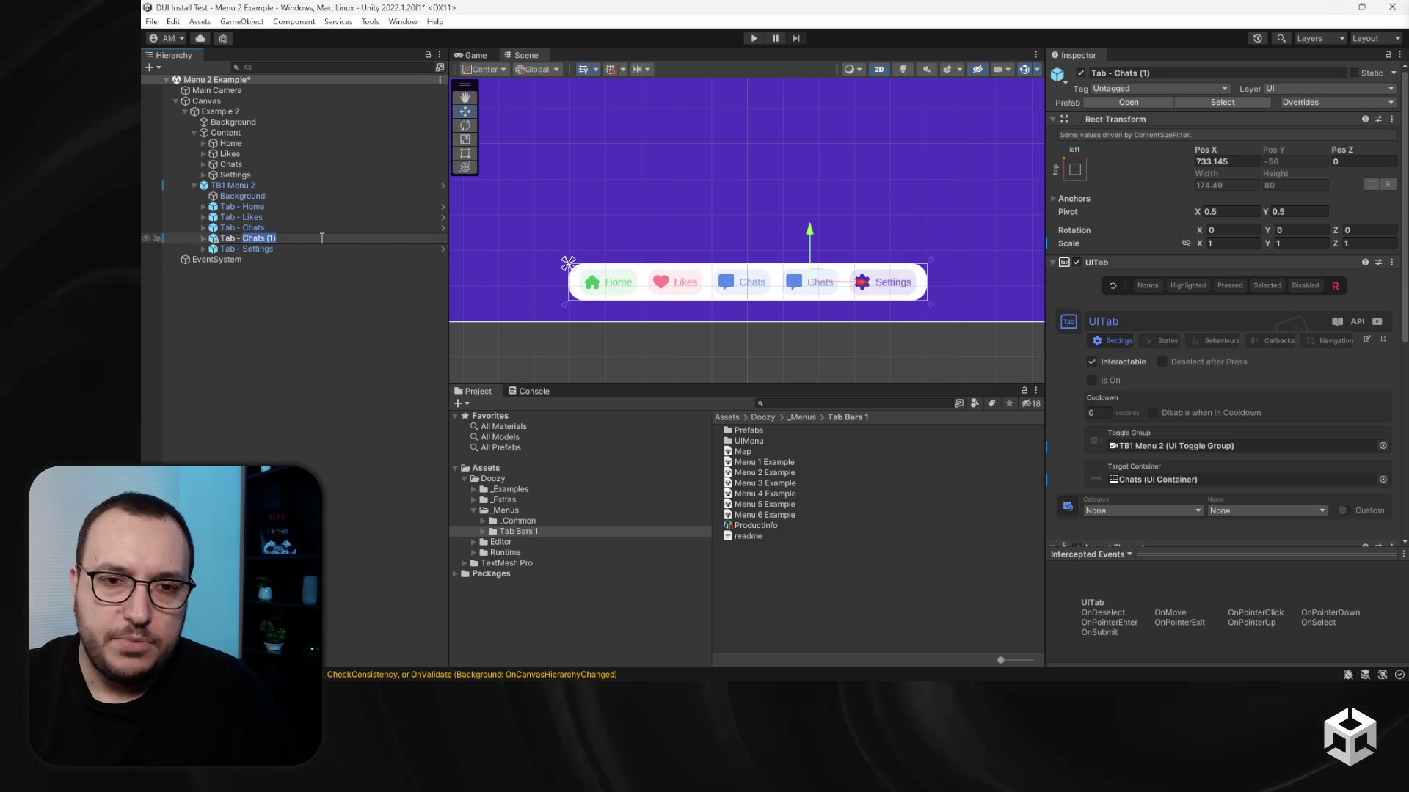
text(Profile)
key(Return)
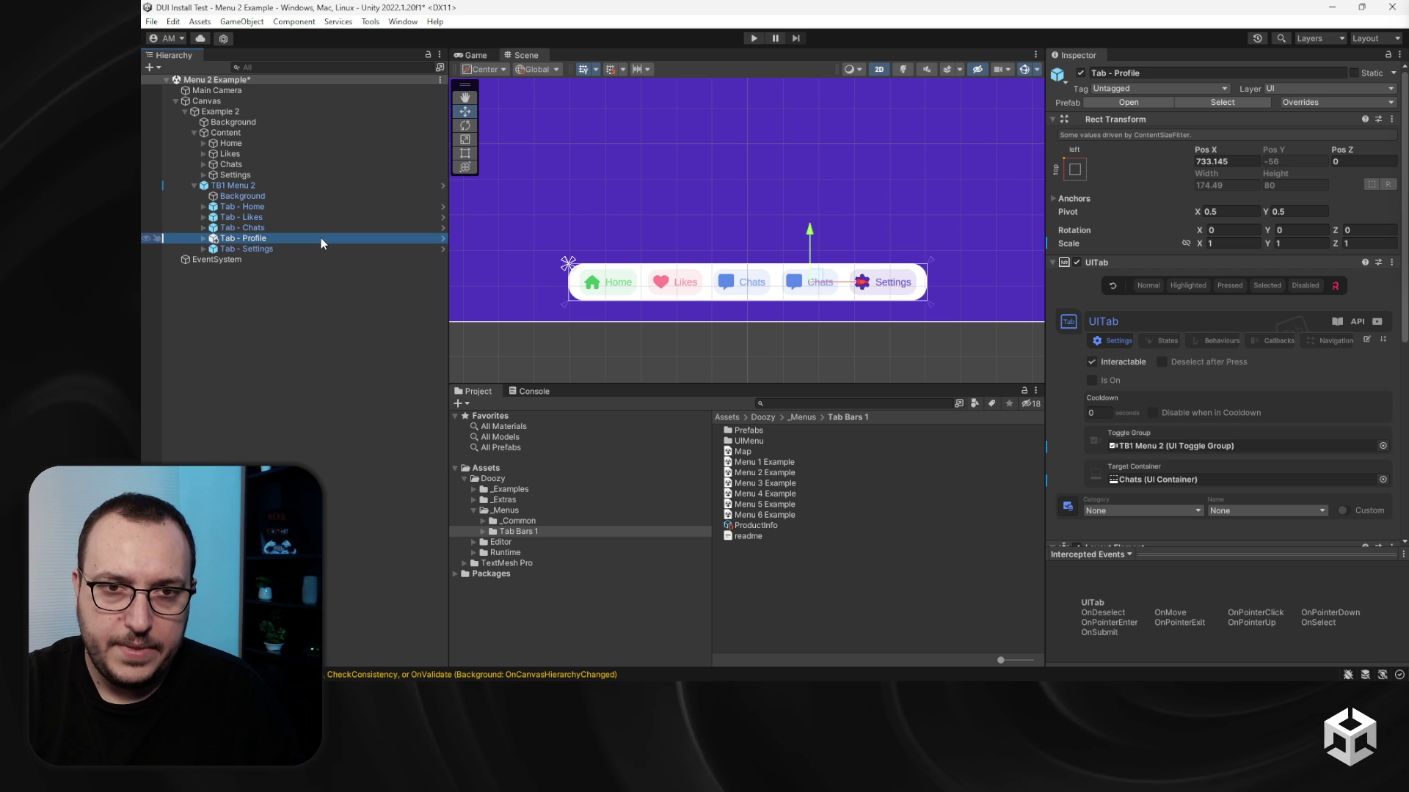
Step: Unpack the TB1 Menu 2 and Tab - Profile prefabs completely
right_click(235, 186)
mouse_move(350, 295)
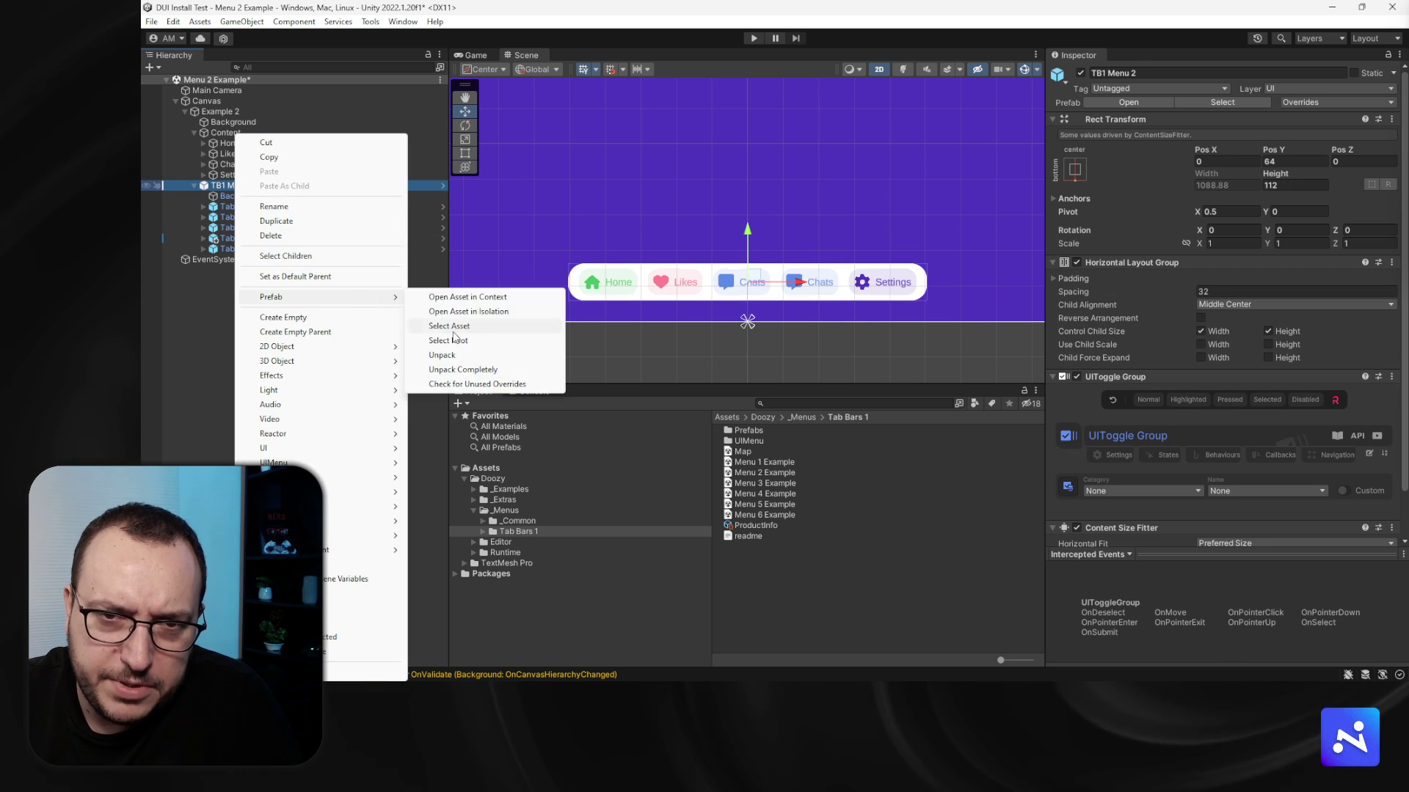
click(463, 371)
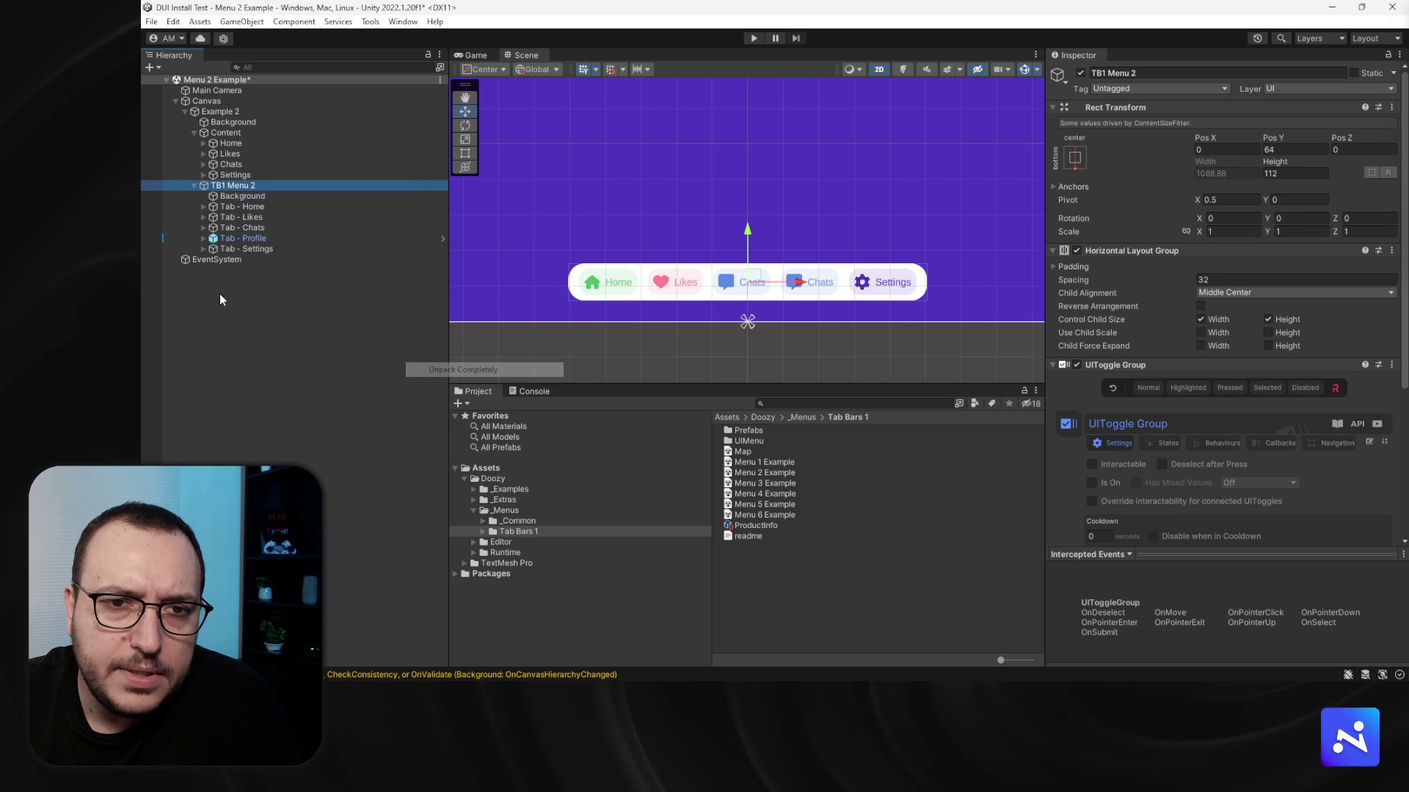
right_click(234, 239)
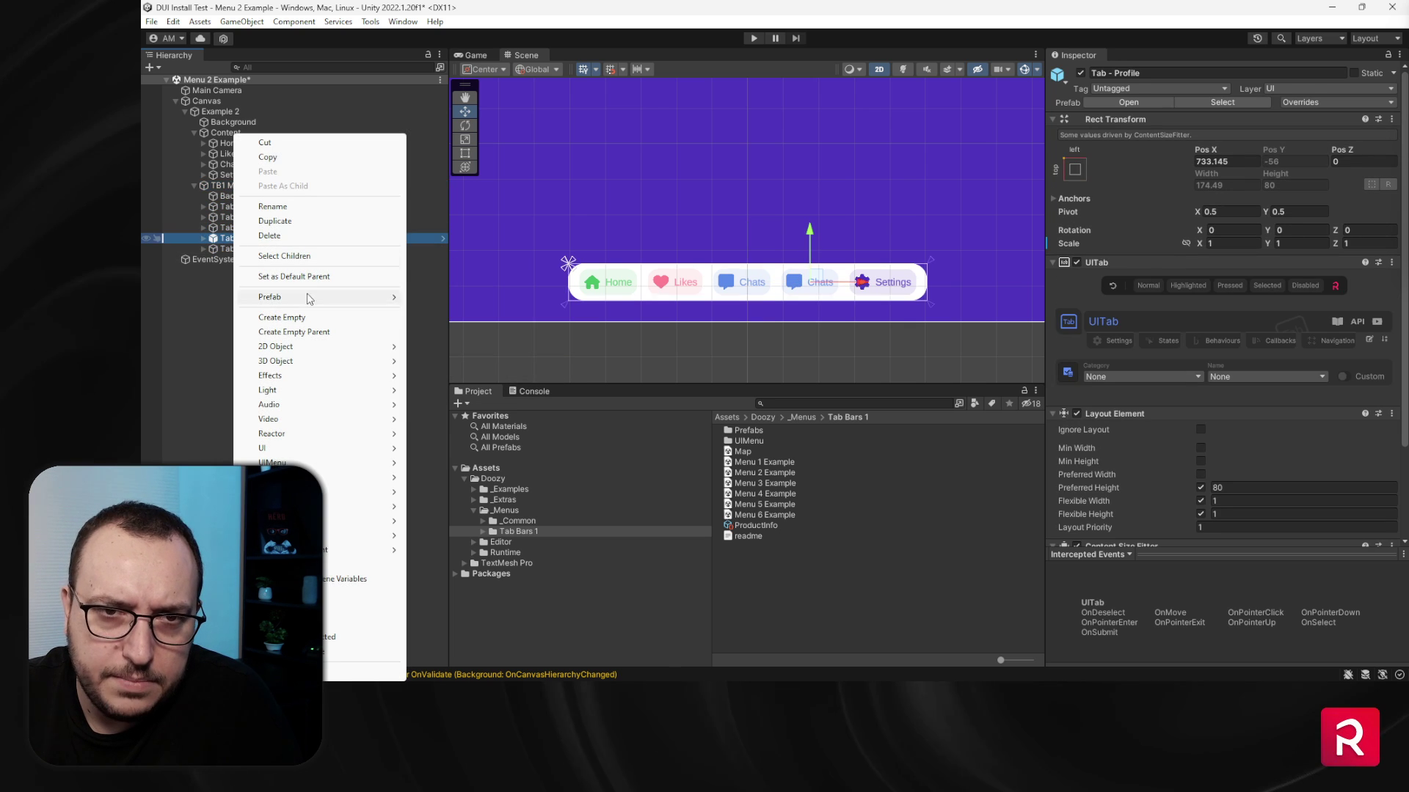
mouse_move(330, 296)
click(470, 372)
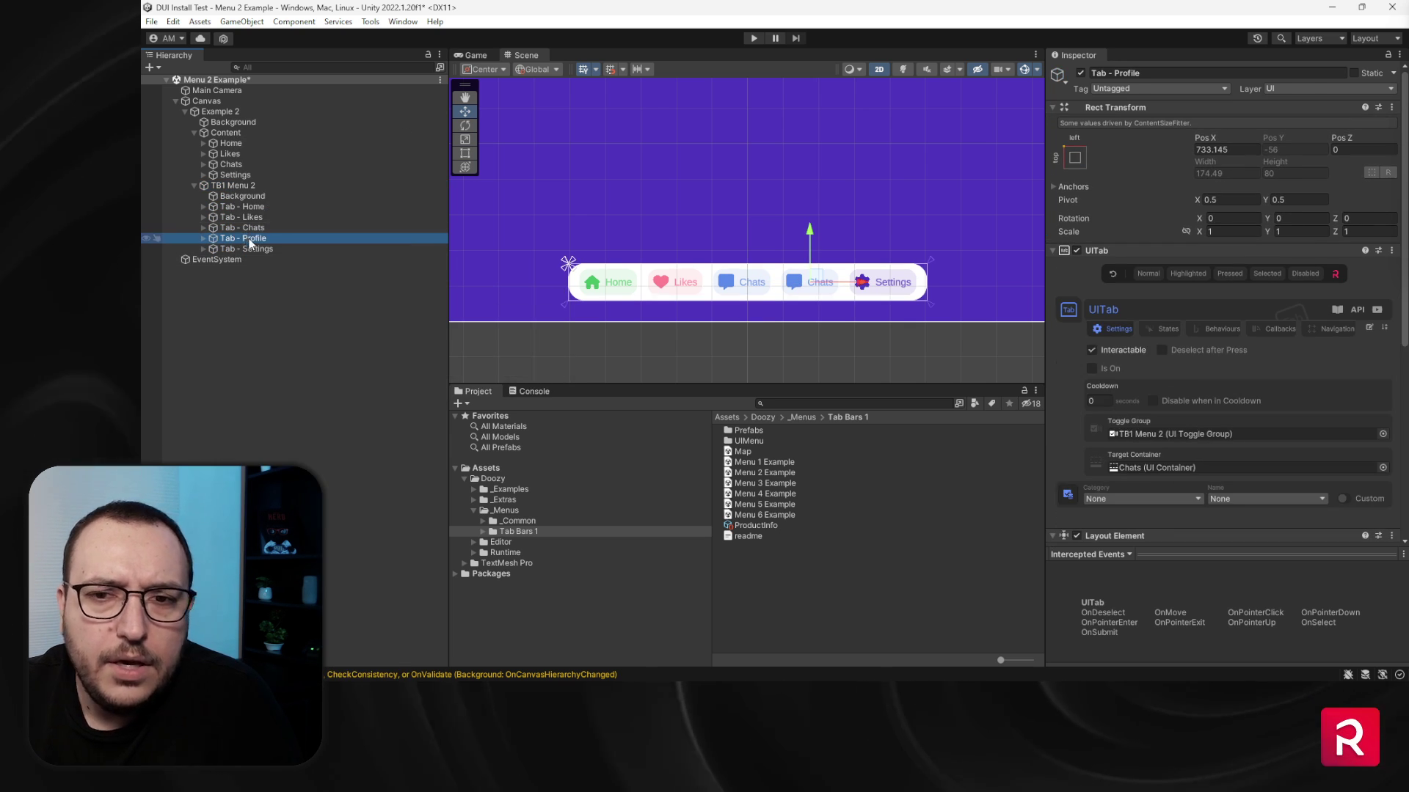
Step: Select the Profile tab's Icon and search its sprite chooser for 'user'
scroll(789, 306, up, 5)
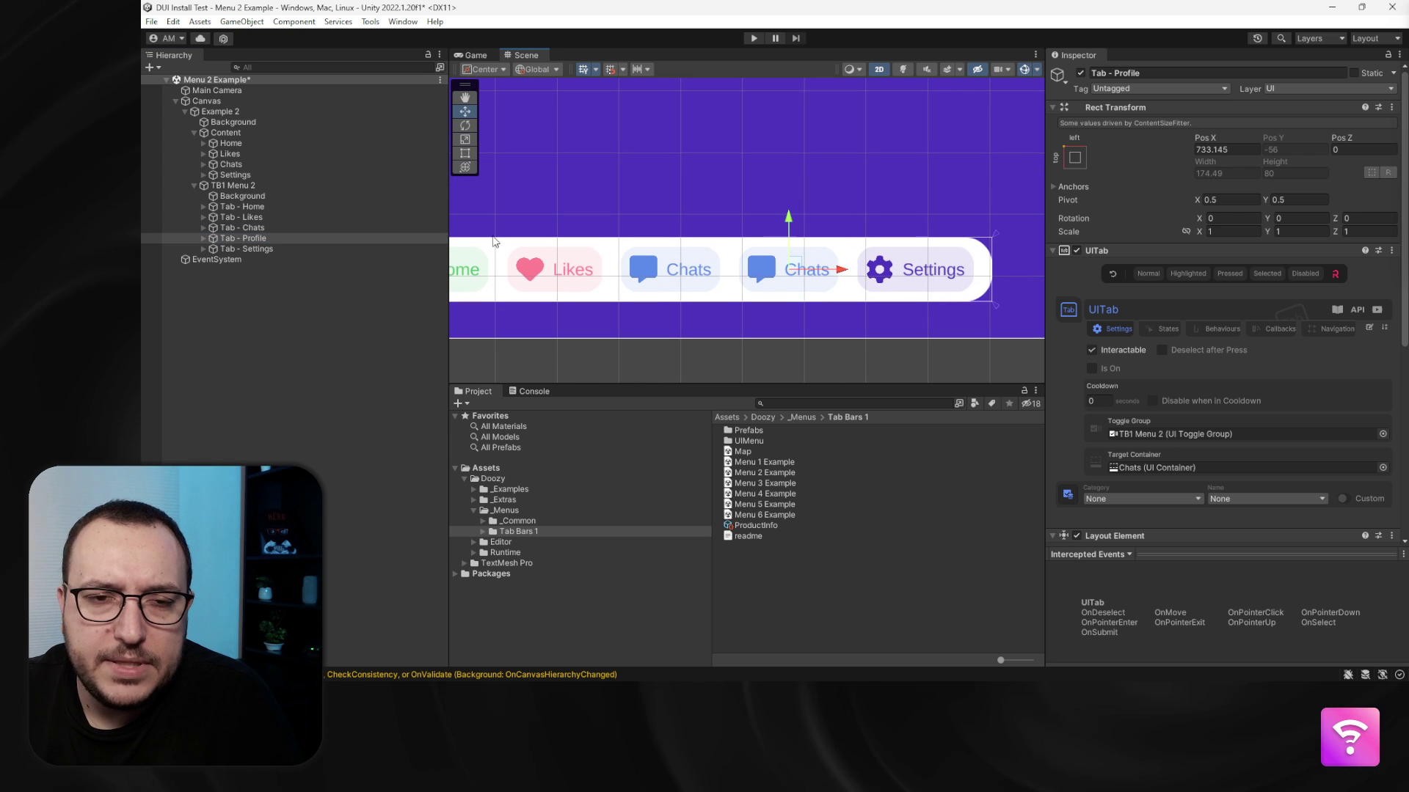
click(204, 238)
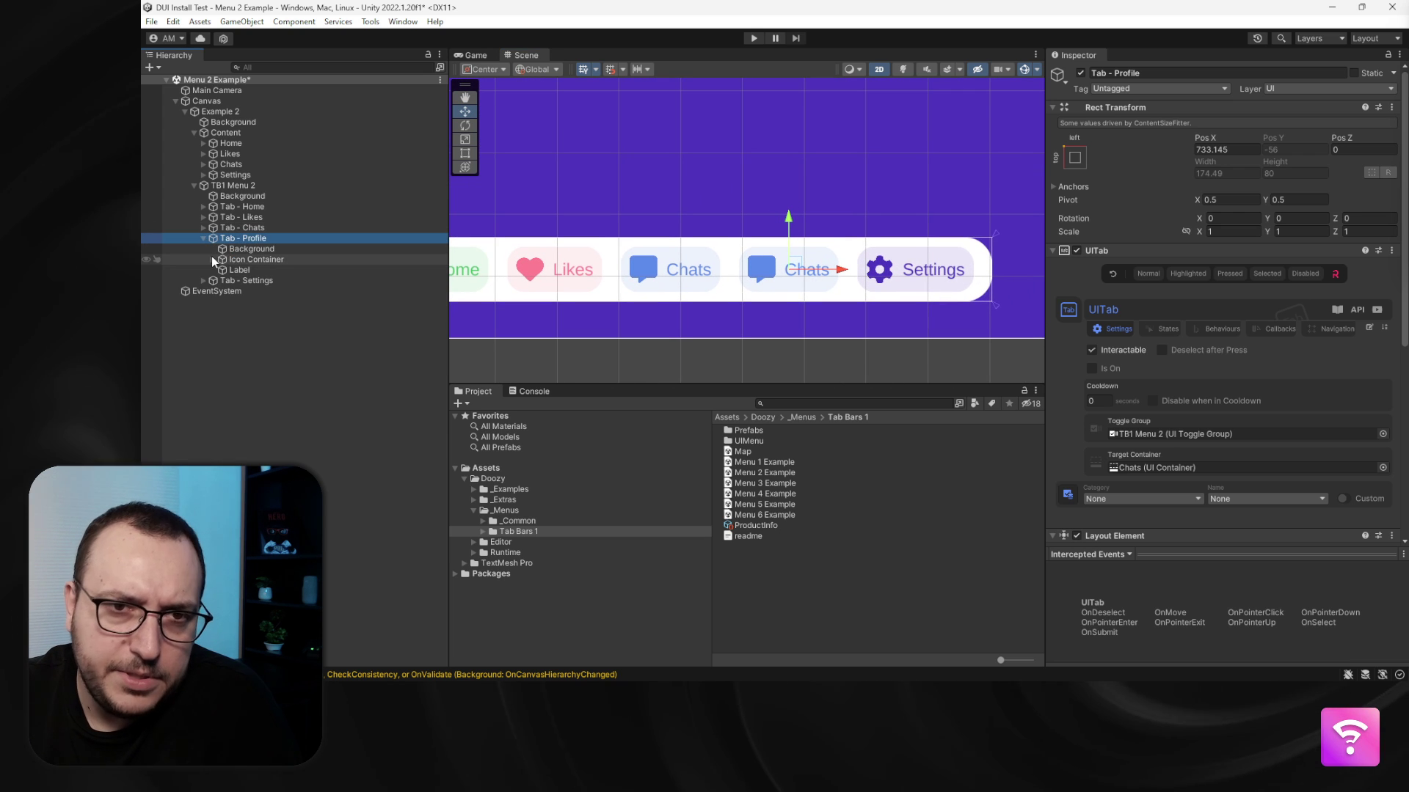
click(238, 270)
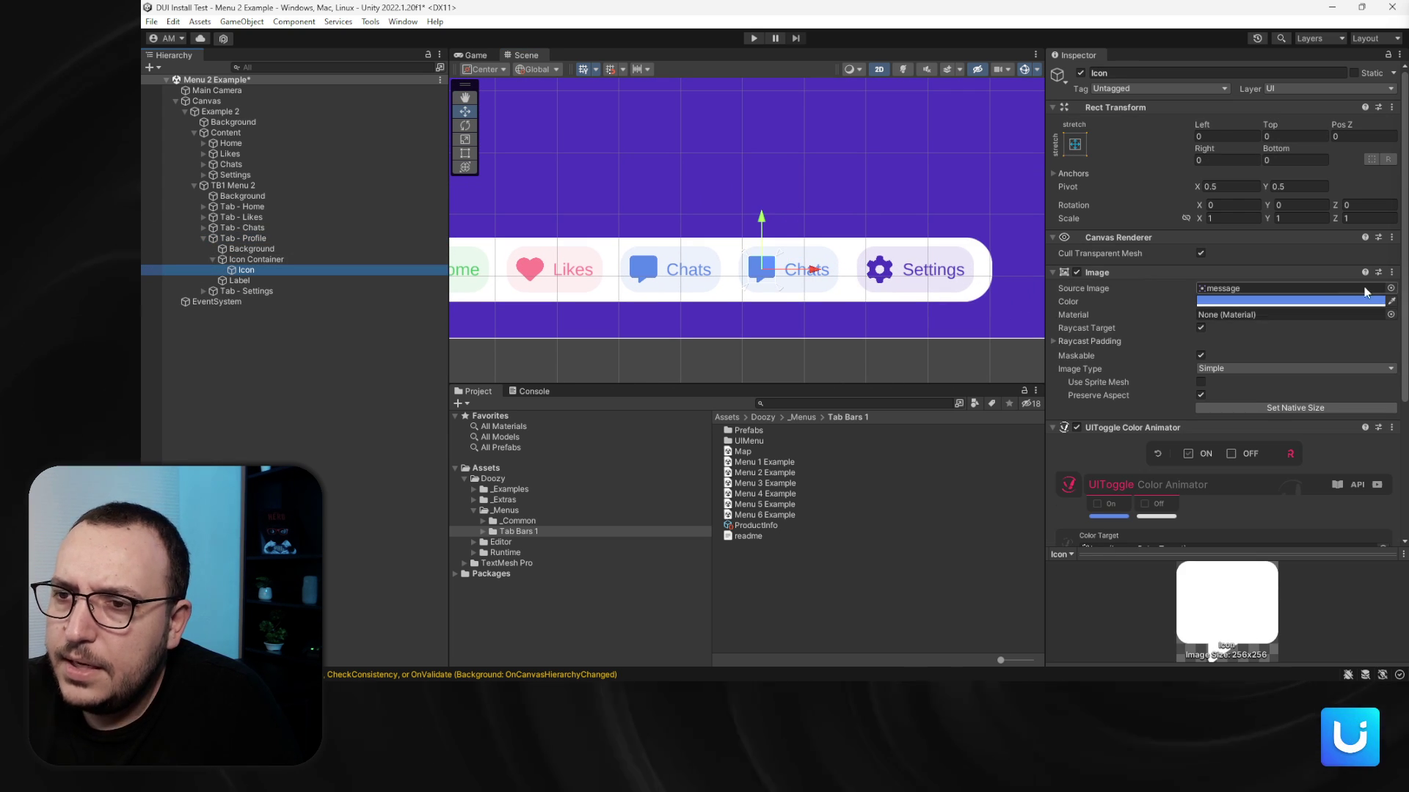
click(1383, 292)
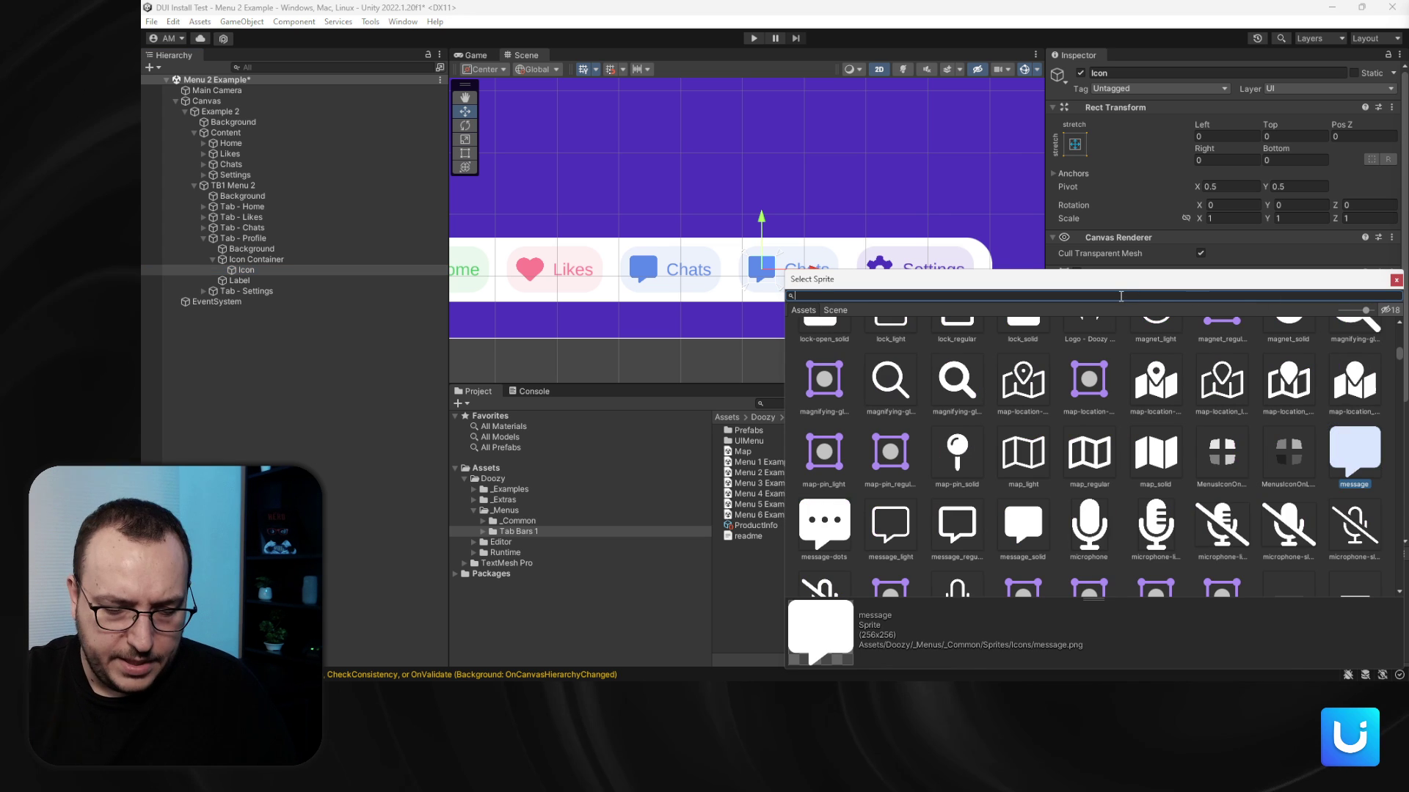
text(user)
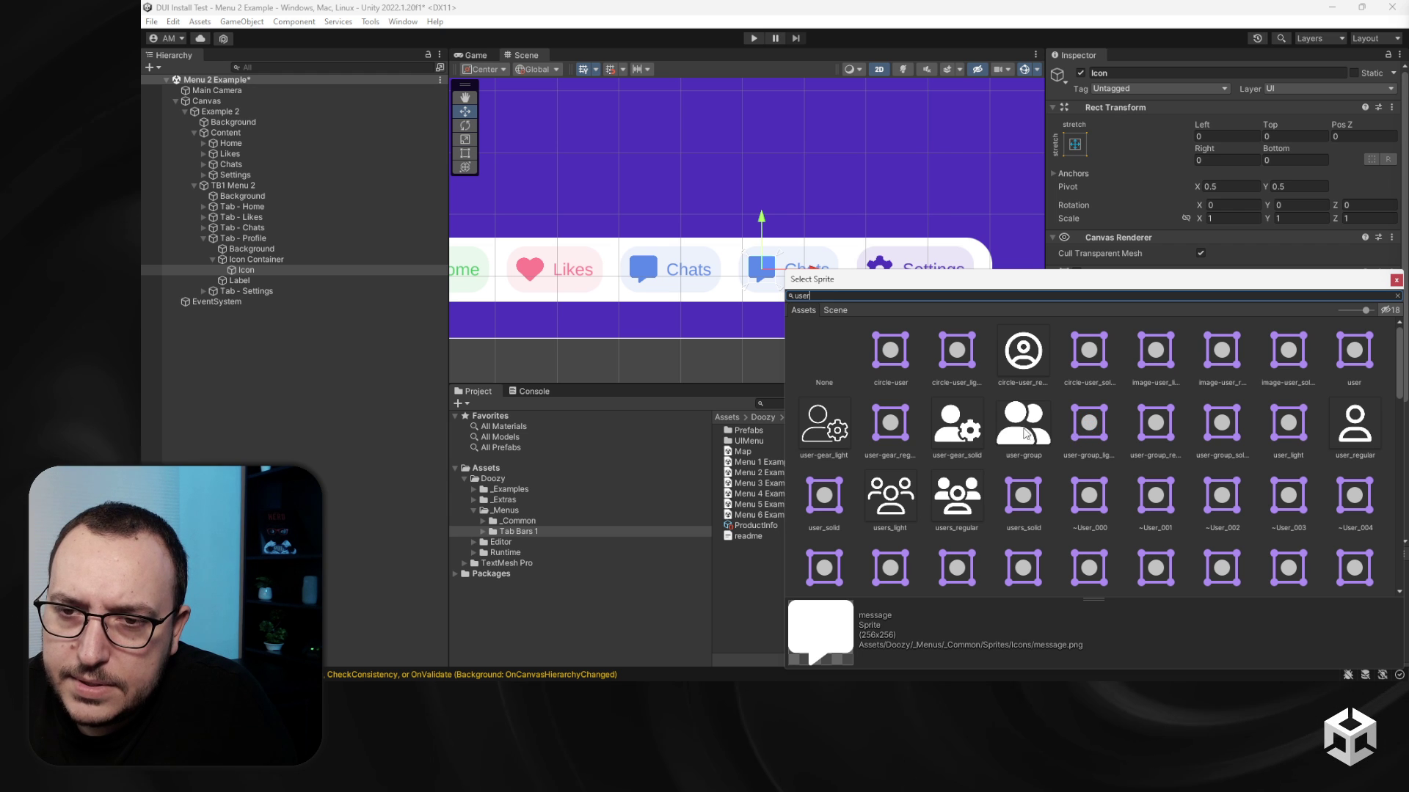
scroll(1035, 437, down, 9)
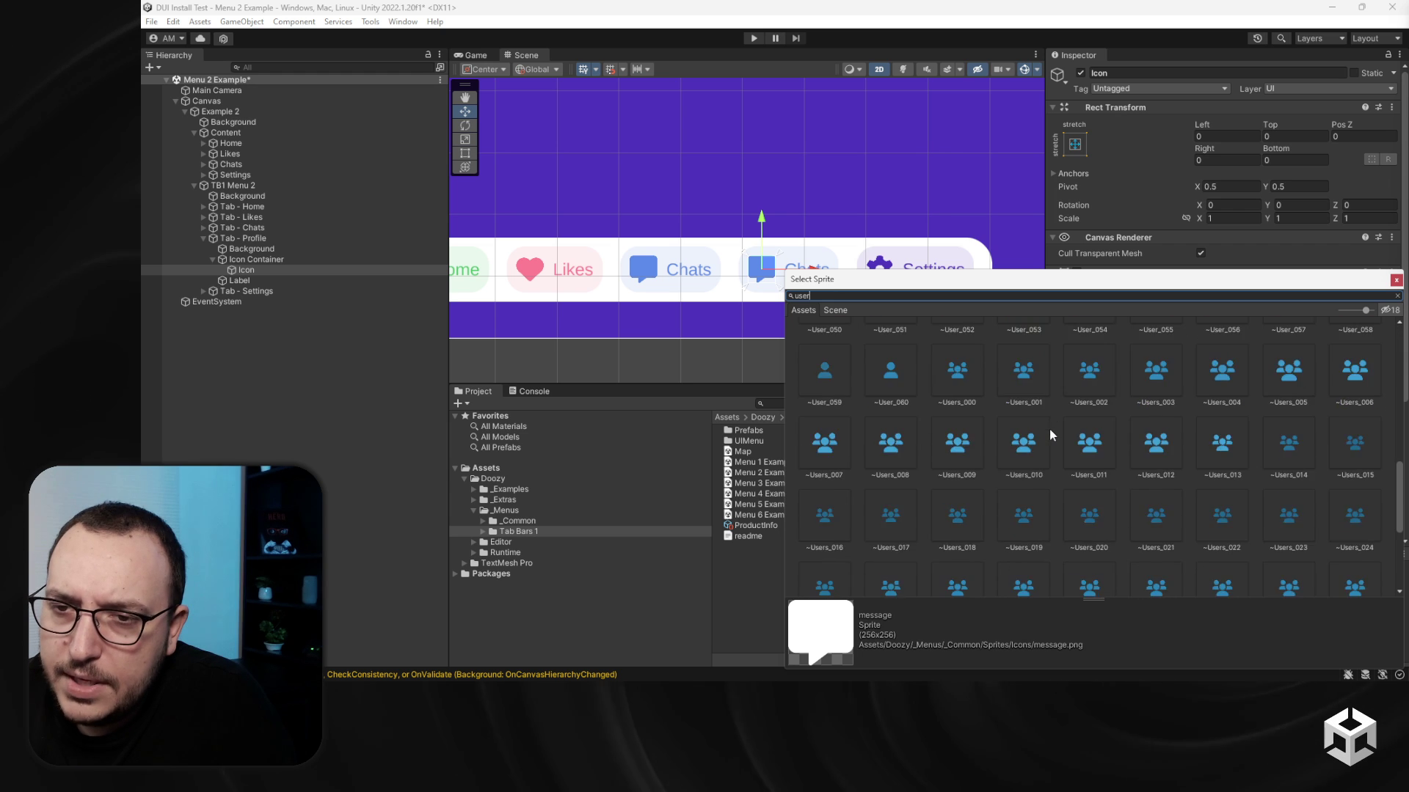
scroll(1049, 429, up, 9)
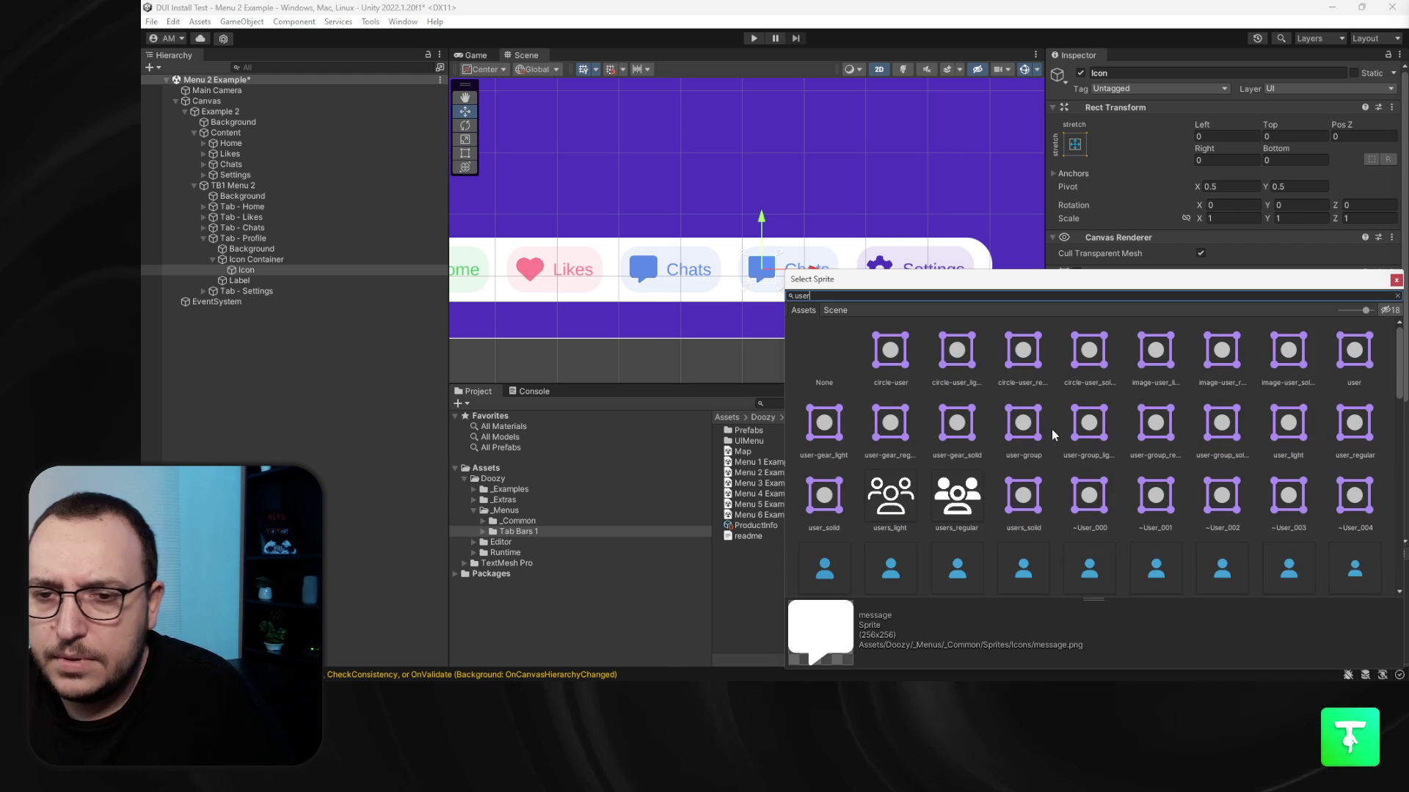
ctrl+scroll(1054, 435, down, 3)
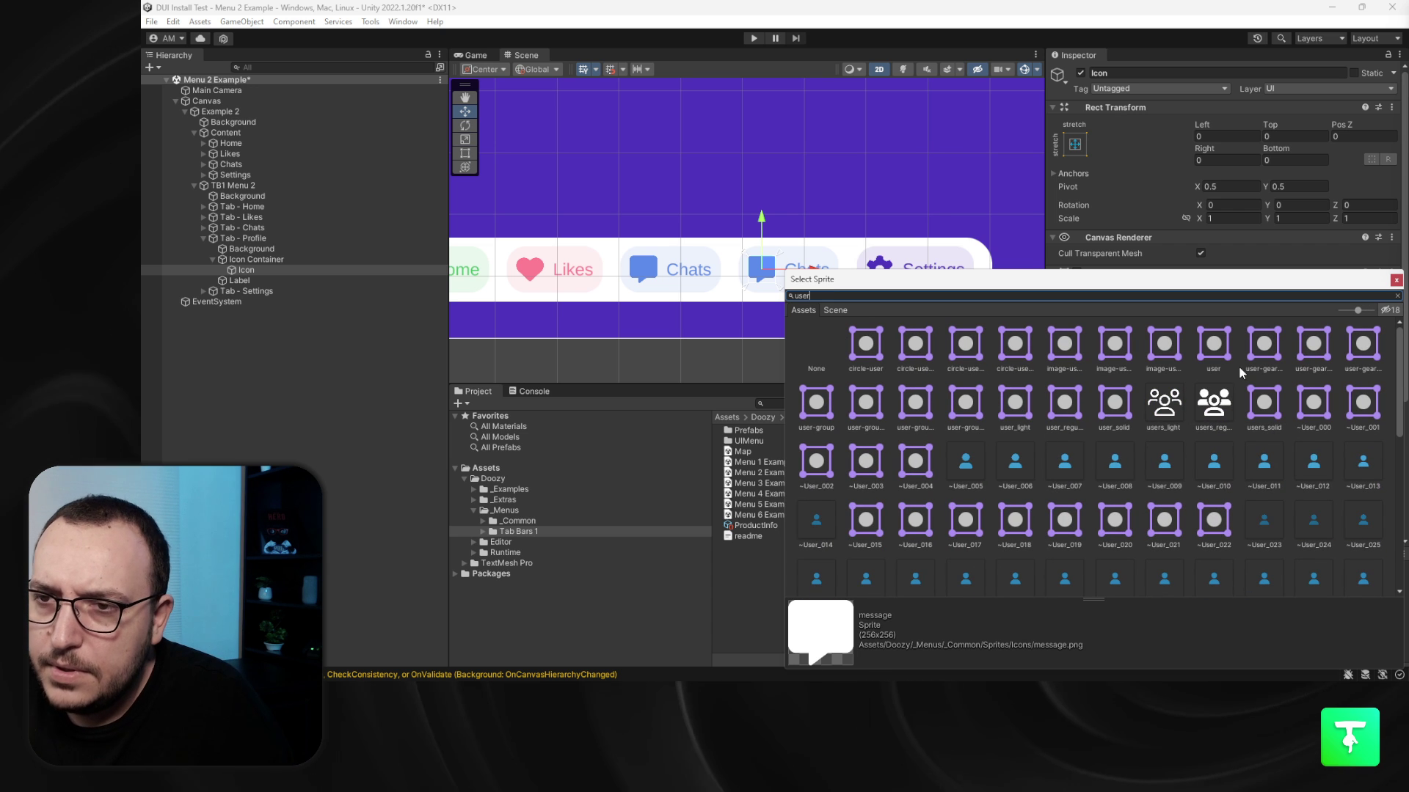
drag(1357, 310, 1357, 310)
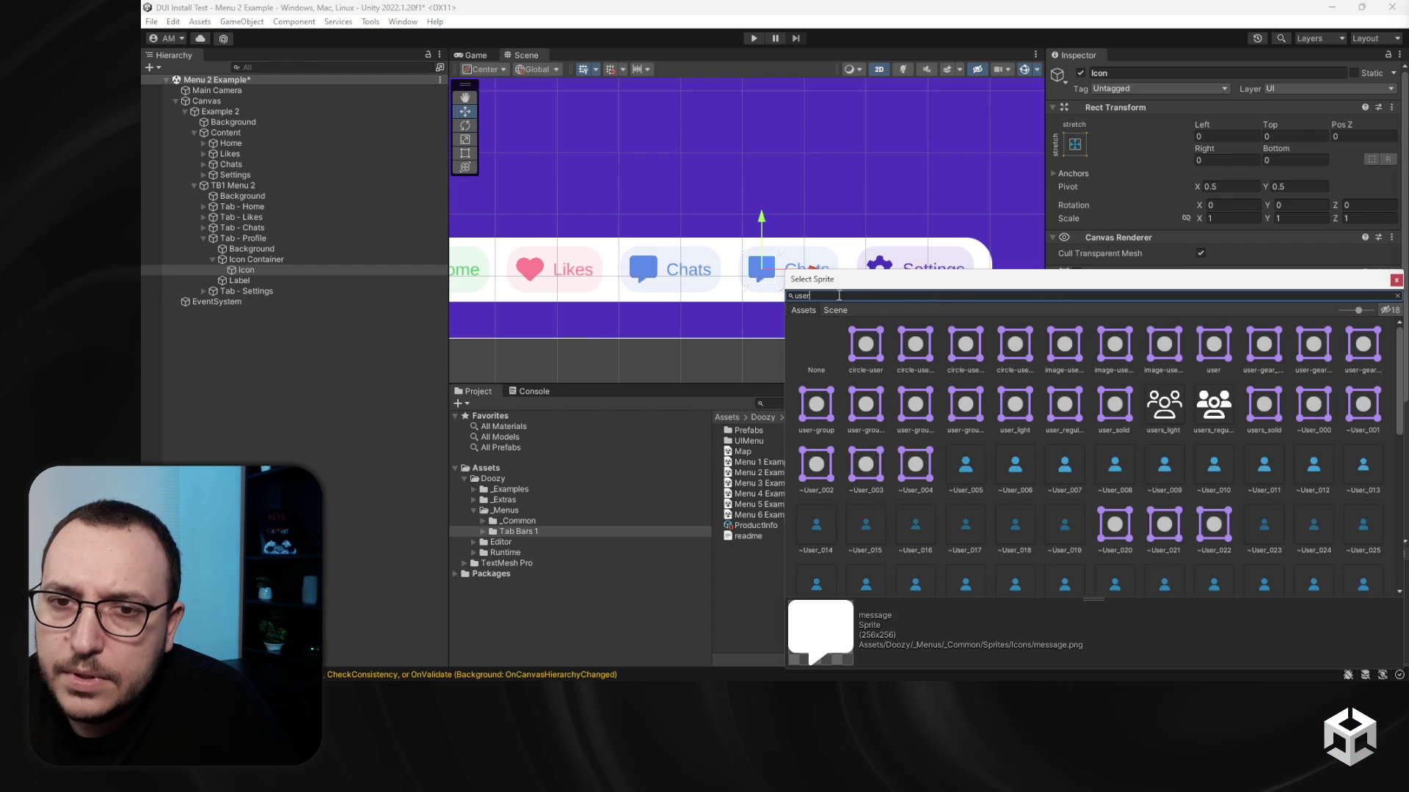
click(1396, 280)
Step: Set the Profile tab Icon's Source Image to the circle-user sprite
click(1392, 290)
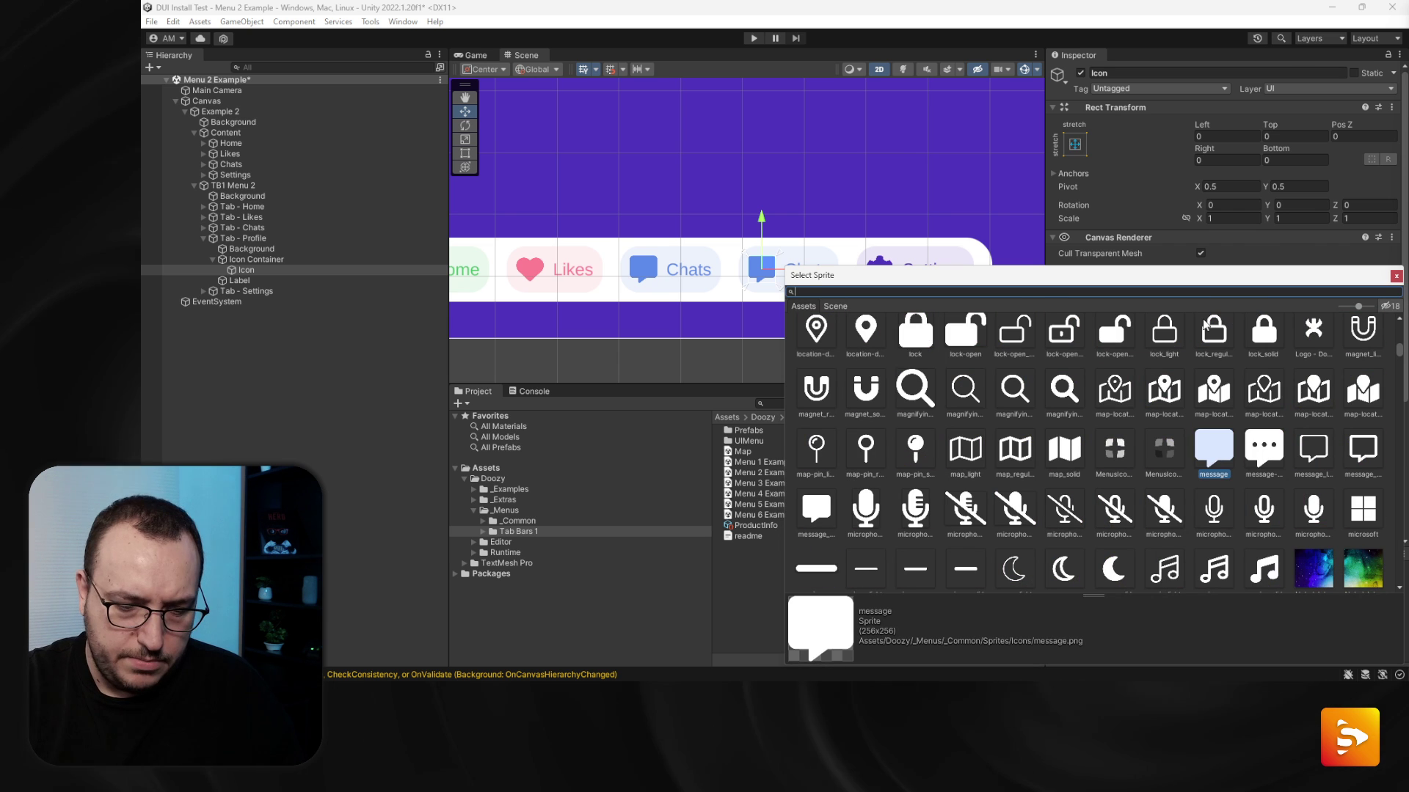
text(user)
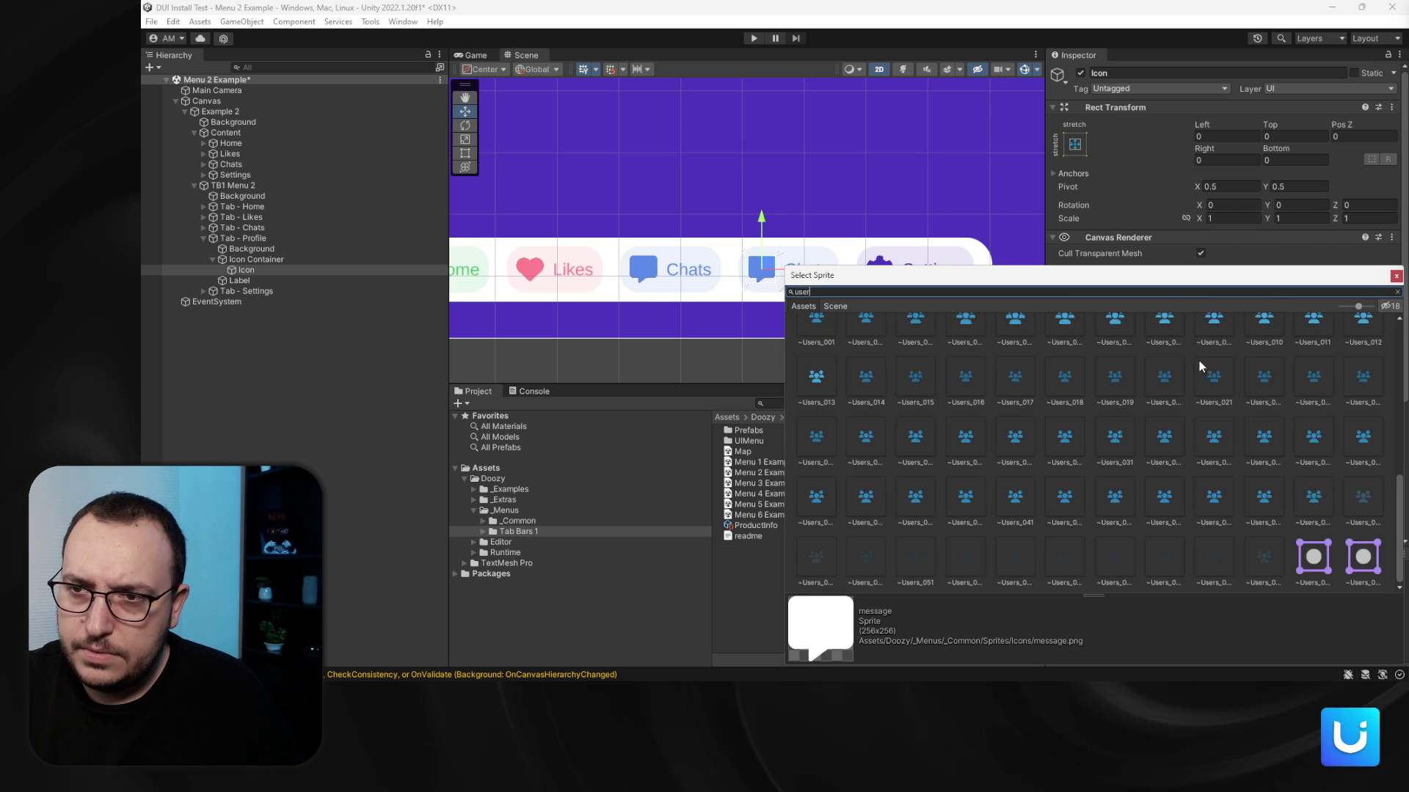
scroll(1182, 367, up, 3)
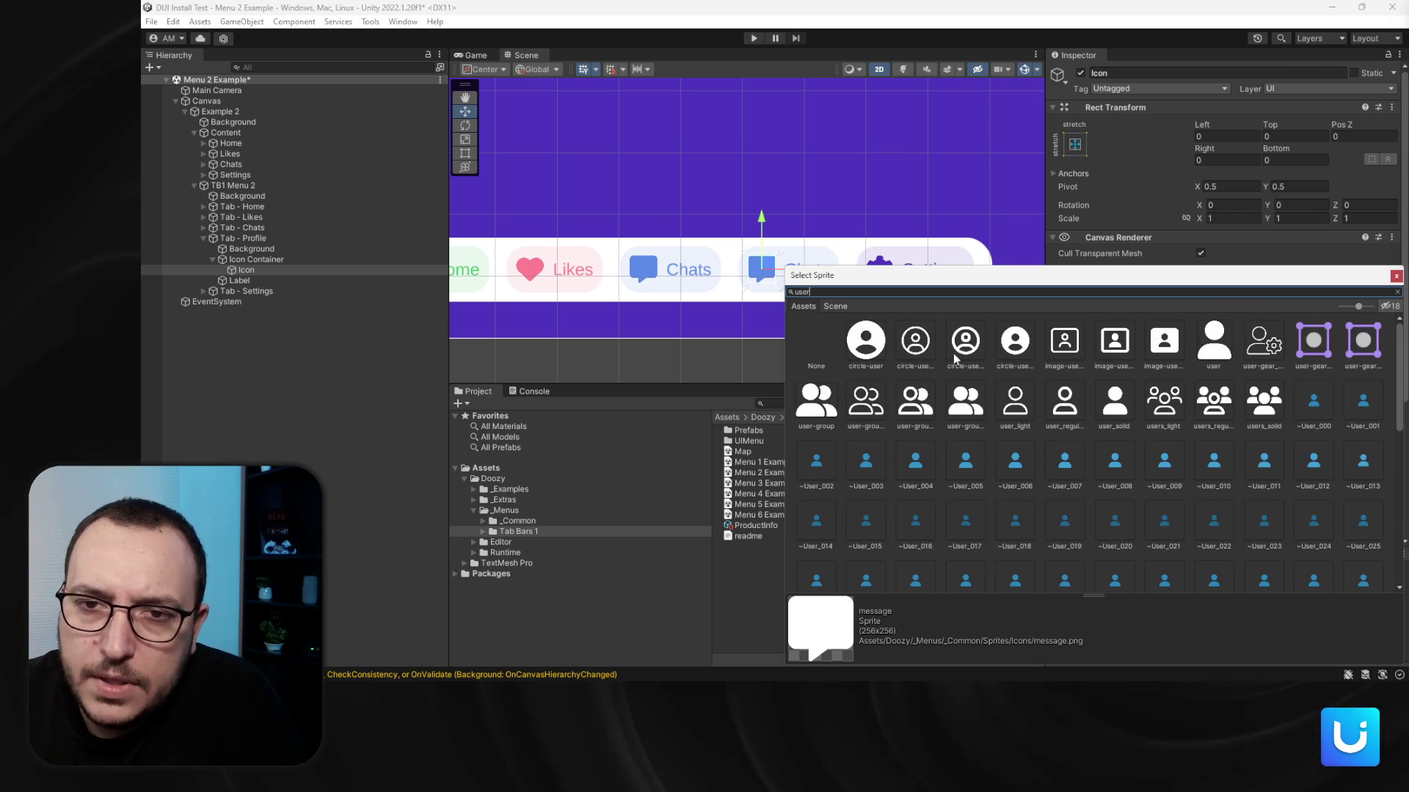
click(871, 346)
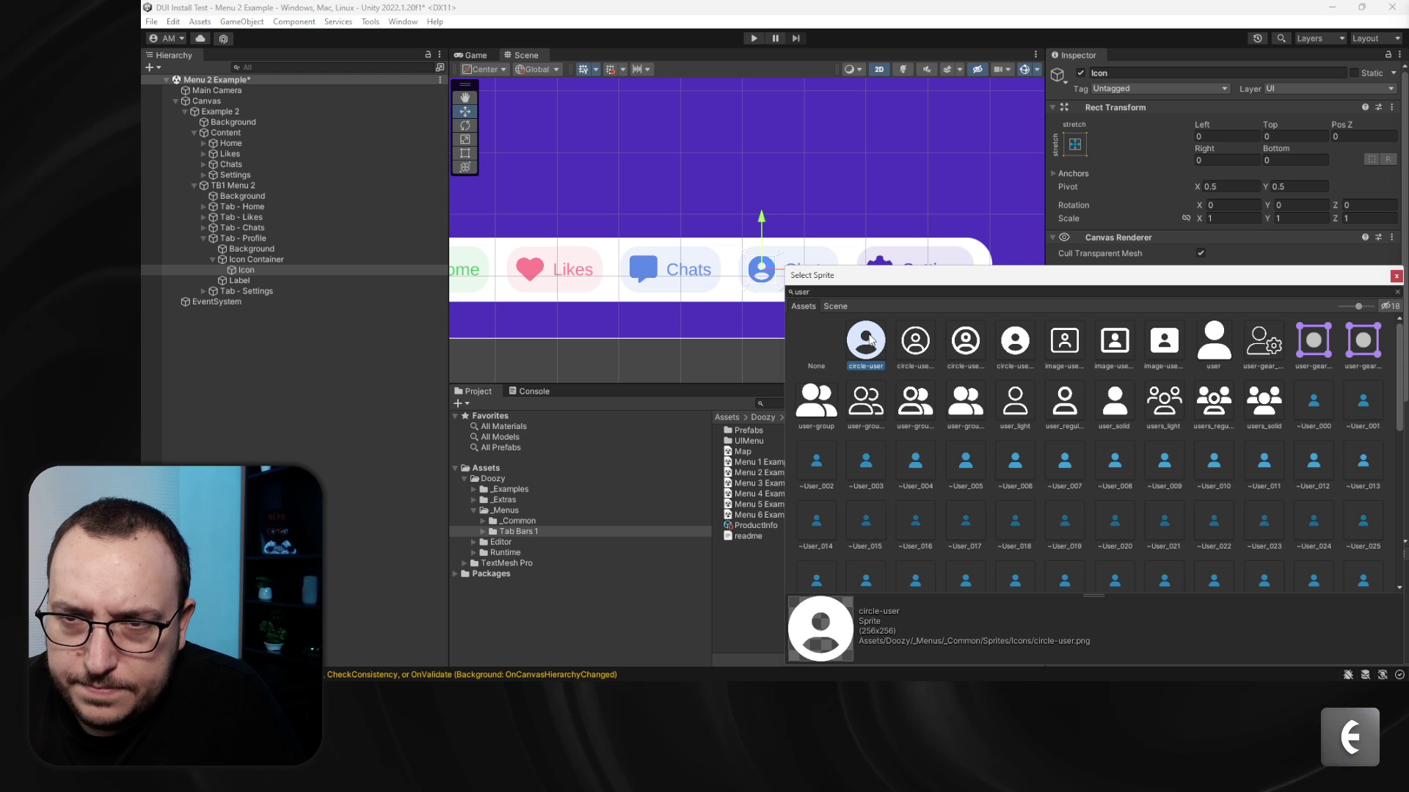
double_click(870, 339)
scroll(775, 299, up, 3)
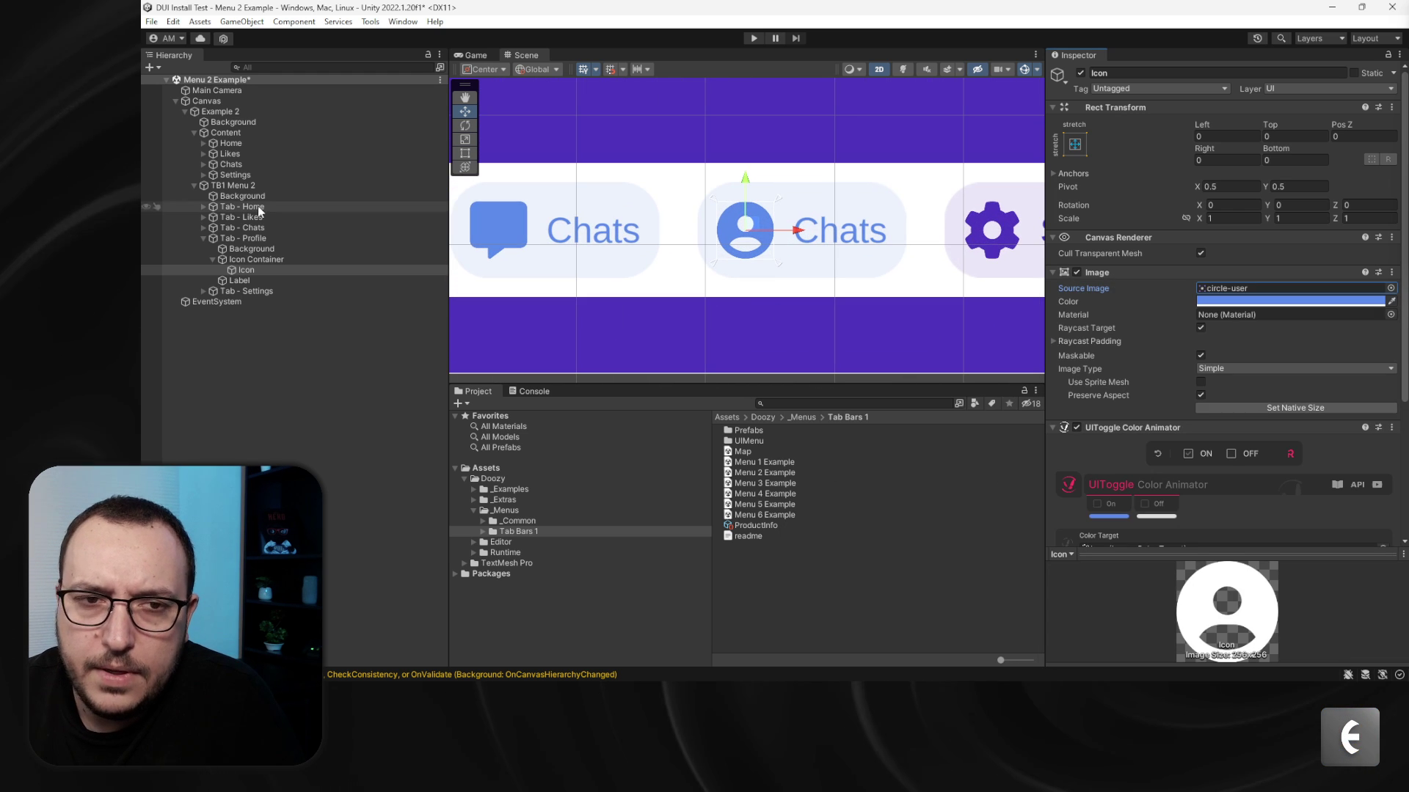
Step: Change the Profile tab Label's TextMeshPro text from Chats to 'Profile'
click(237, 281)
click(1162, 345)
text(Profile)
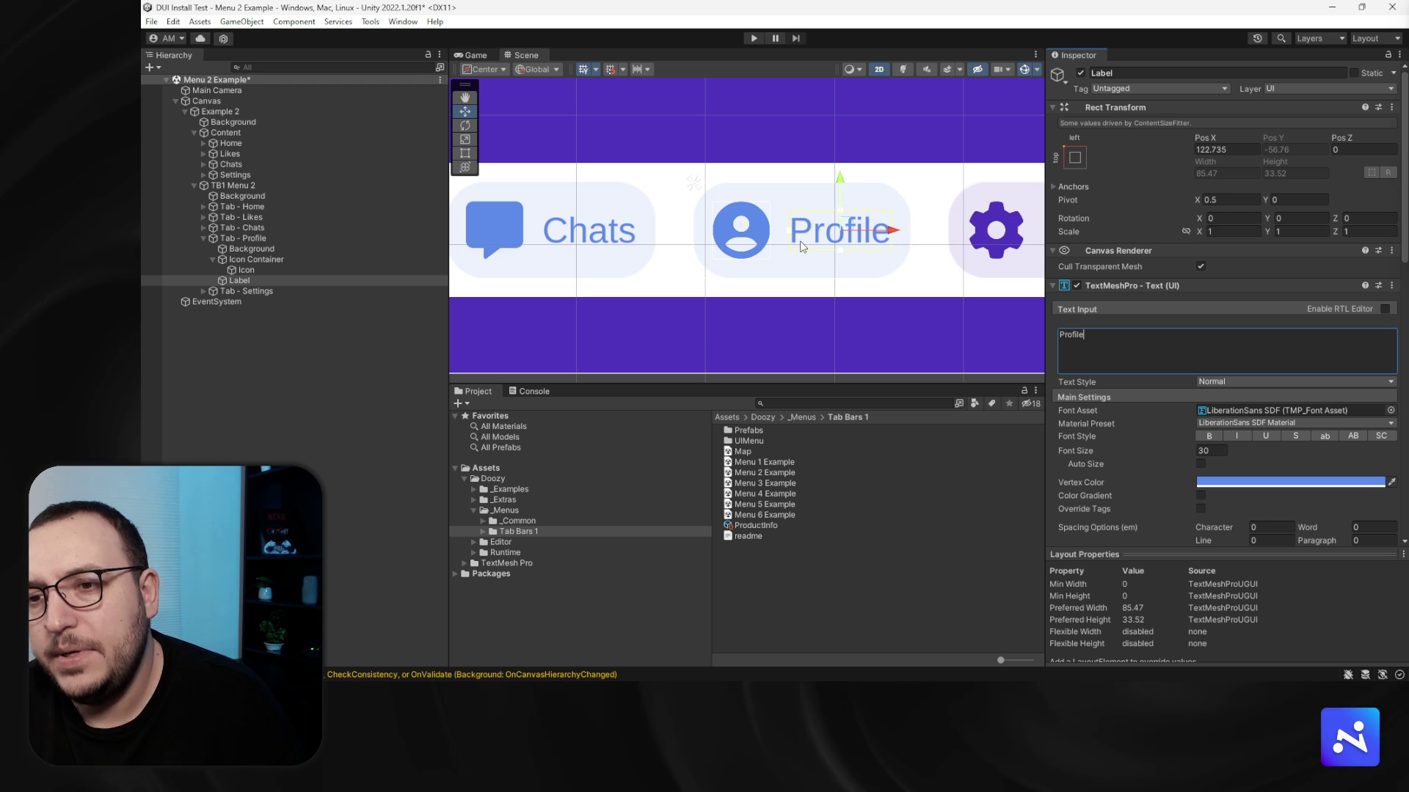
scroll(1156, 527, down, 5)
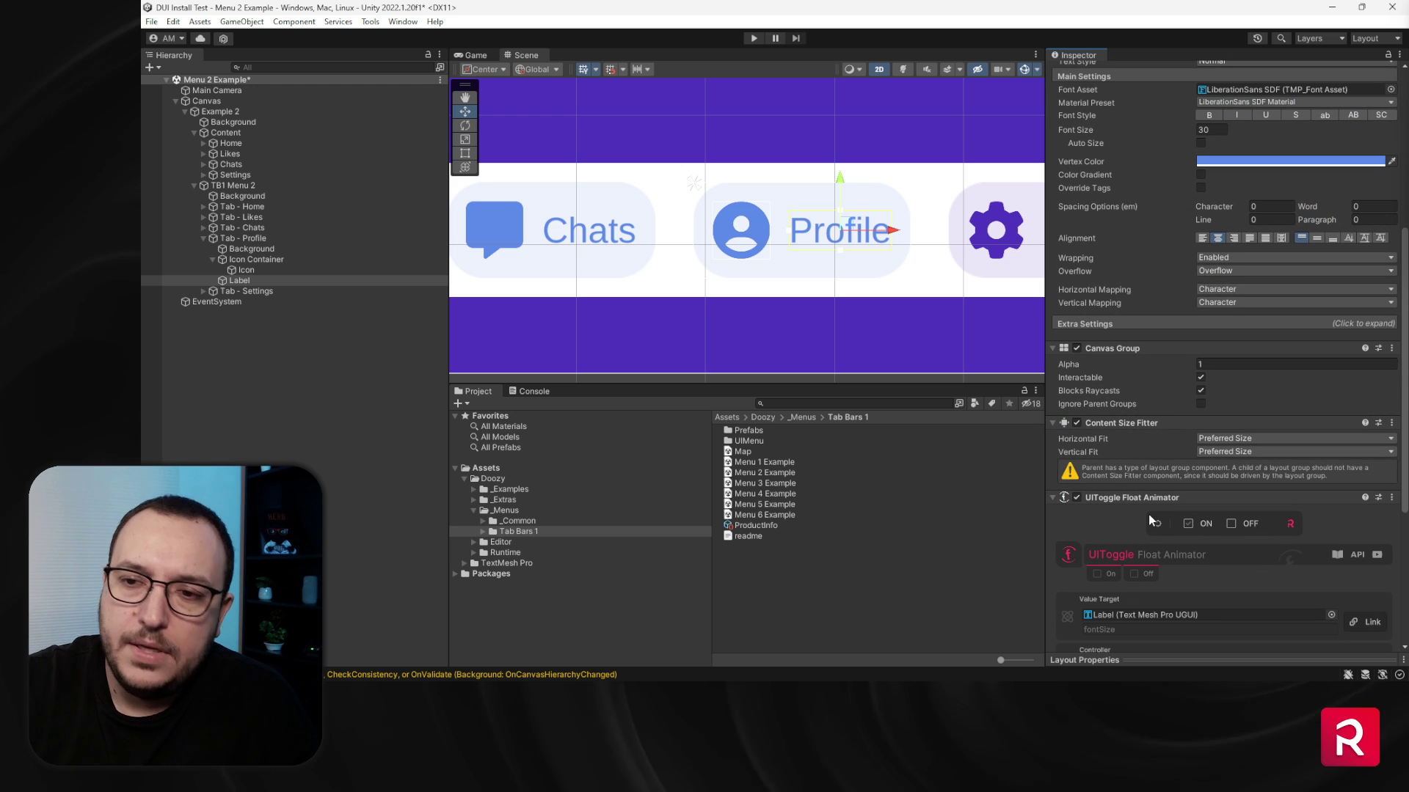
click(244, 248)
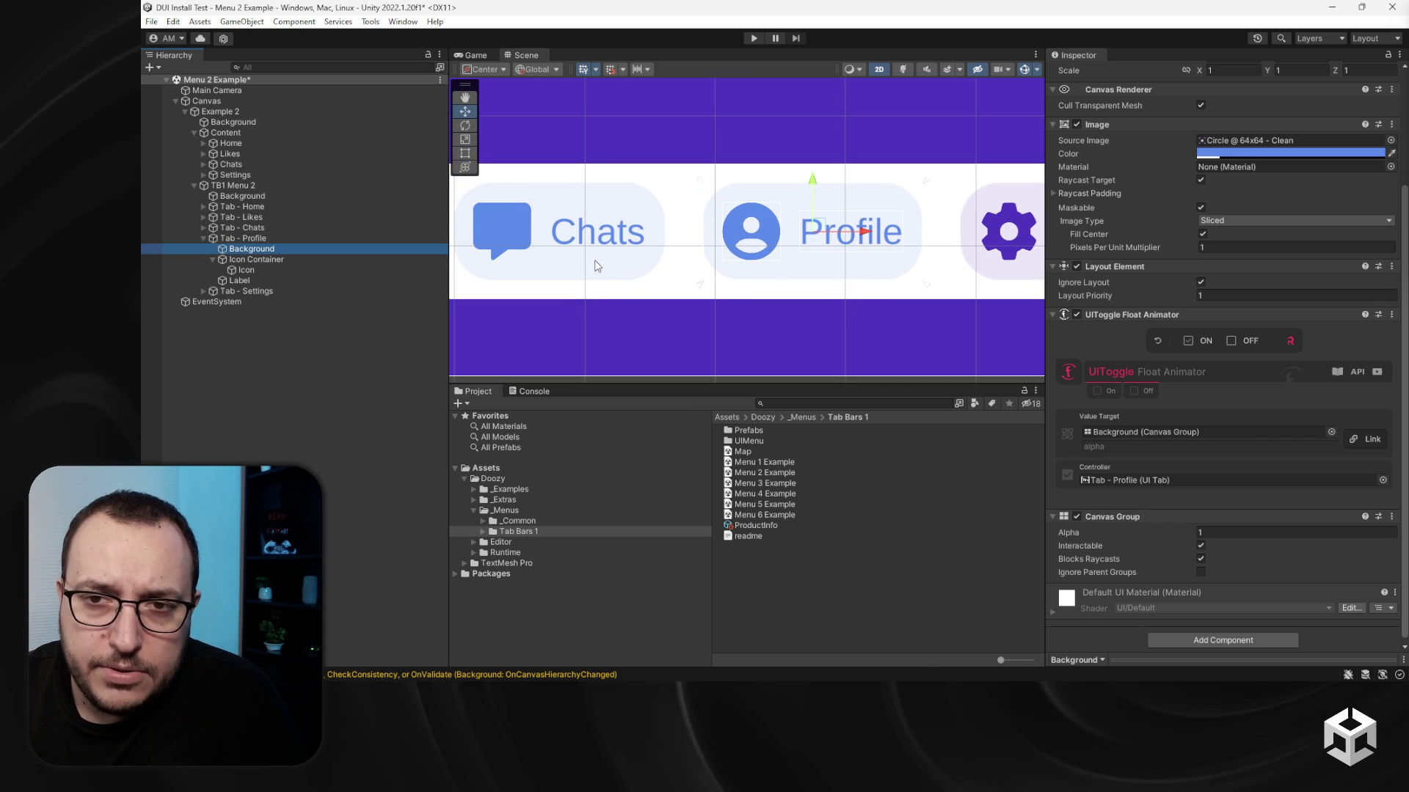
Step: Colour the Profile tab's Icon a fully saturated orange, DB7A00
click(249, 270)
click(1244, 214)
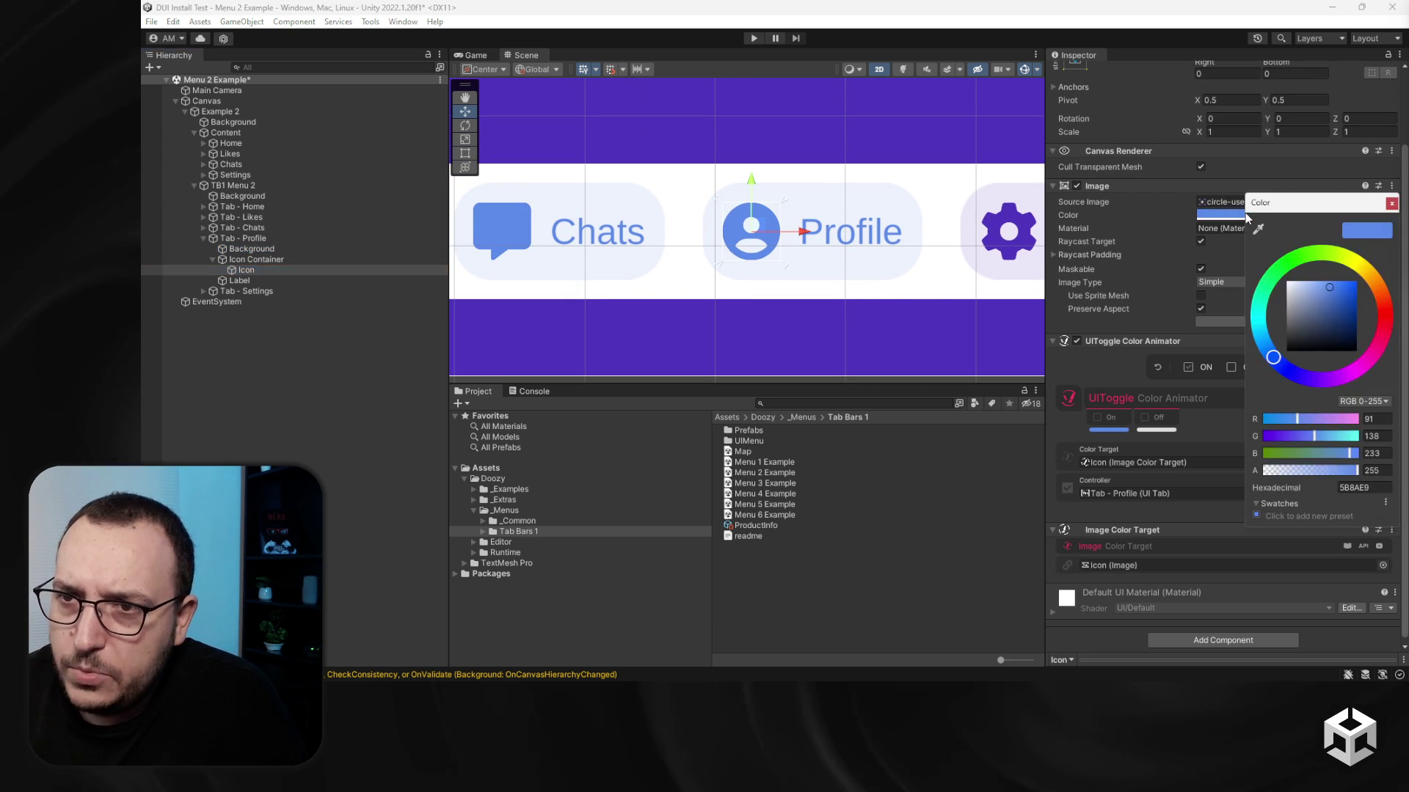
scroll(755, 286, down, 5)
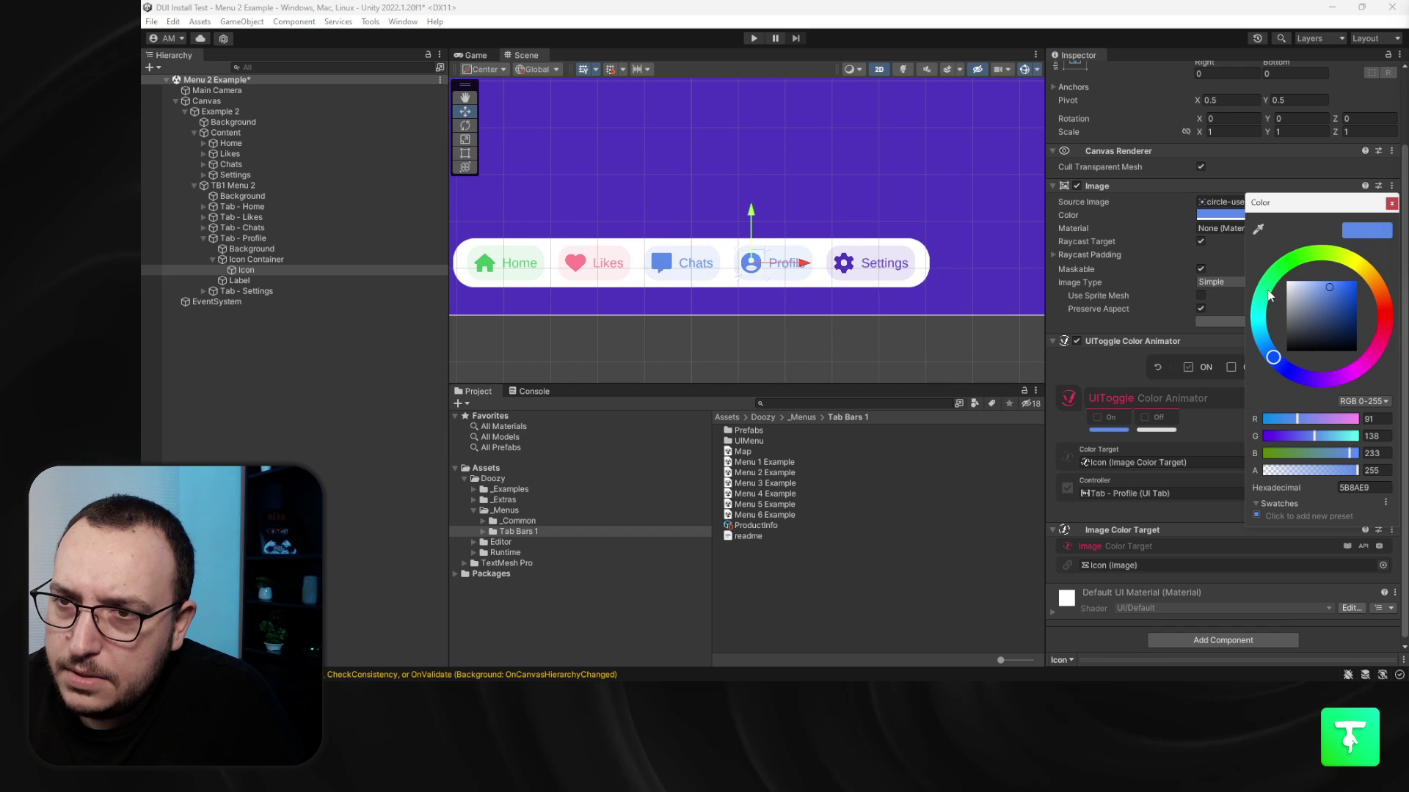
click(1385, 319)
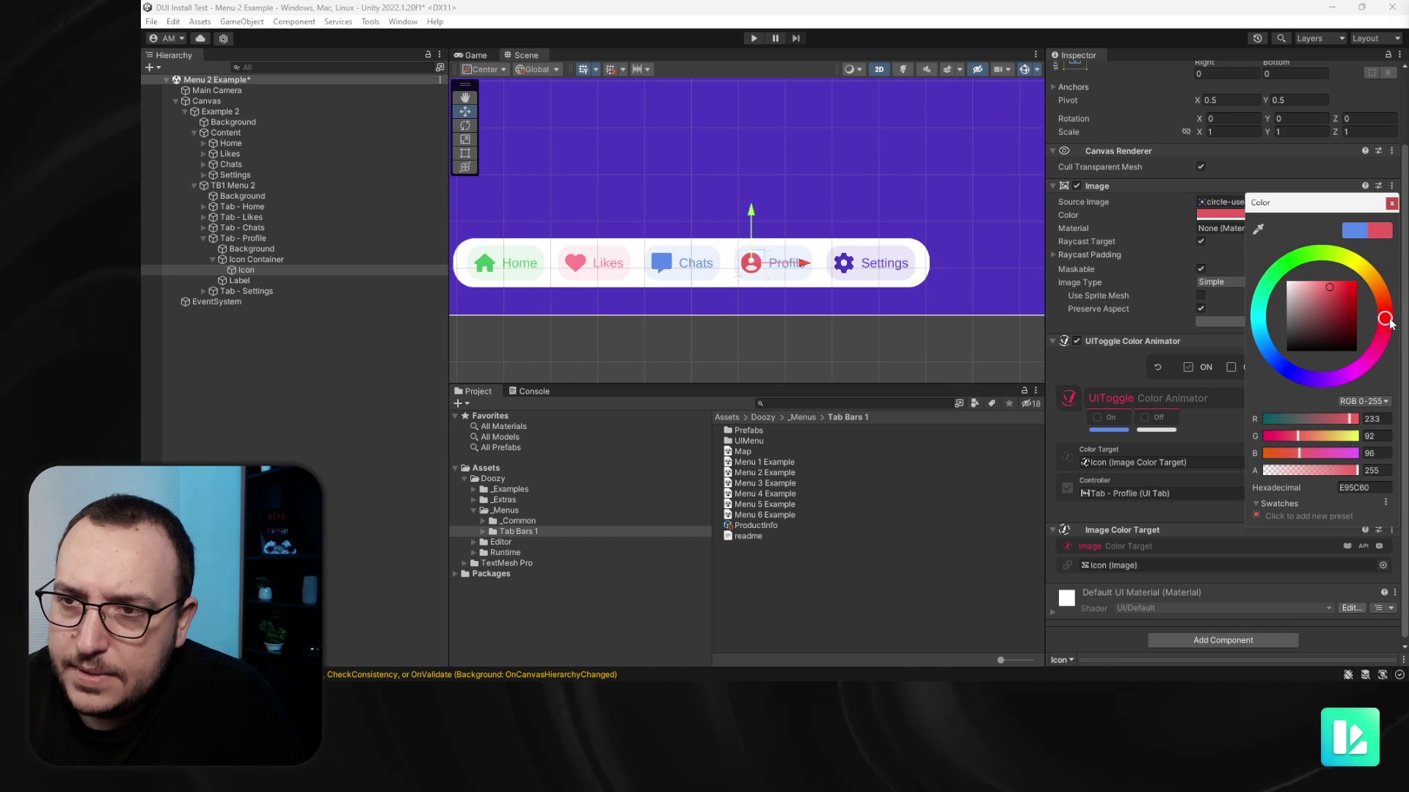
drag(1385, 328, 1383, 295)
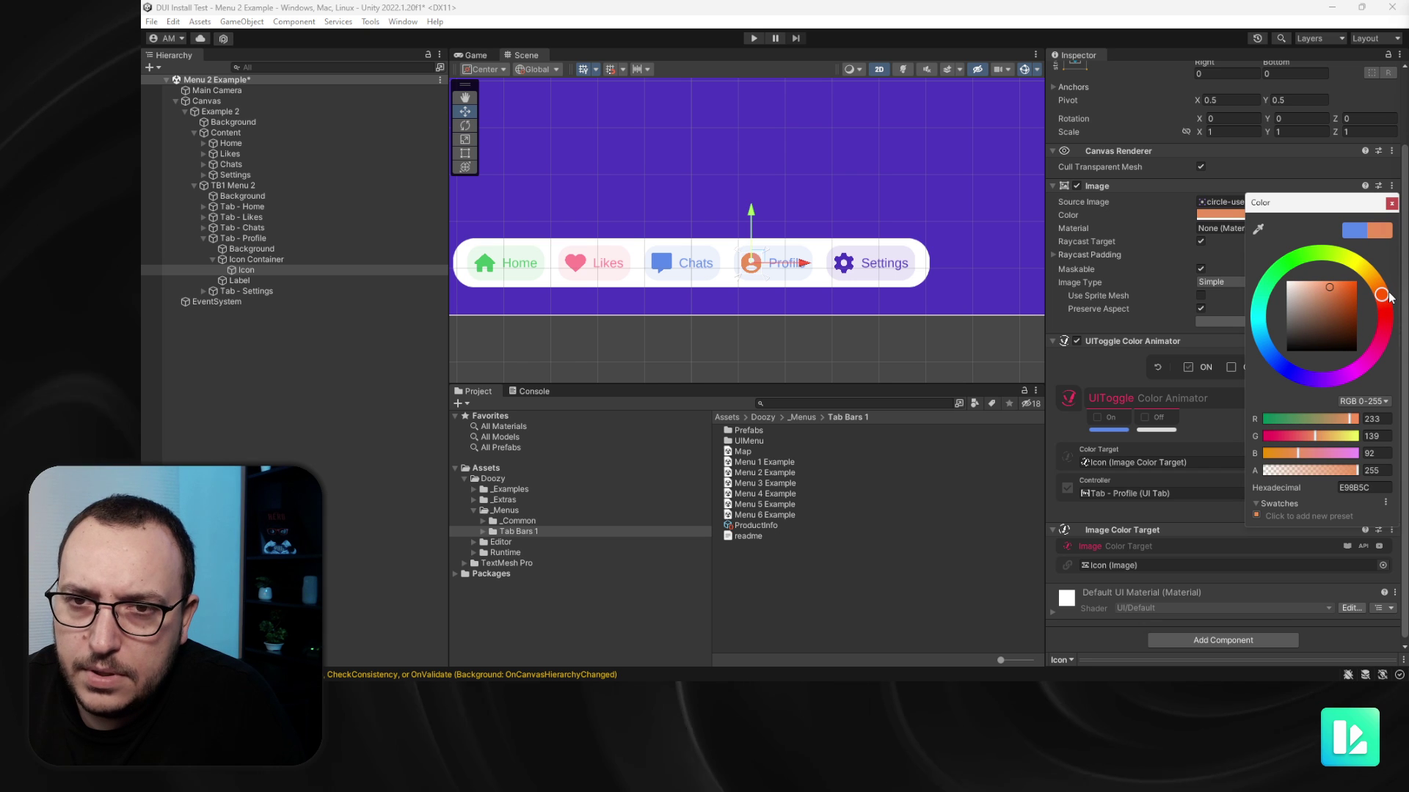
click(1350, 289)
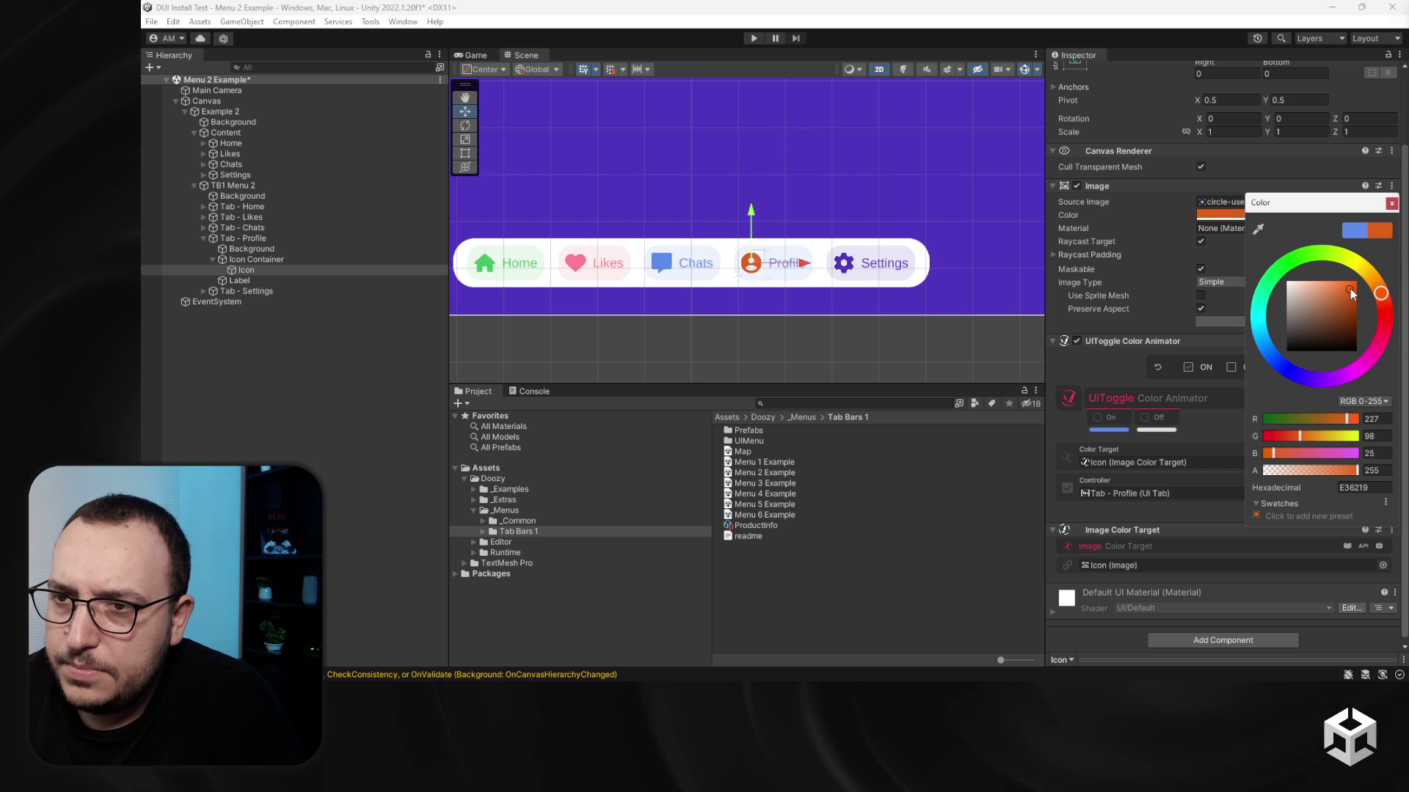
drag(1353, 298, 1380, 287)
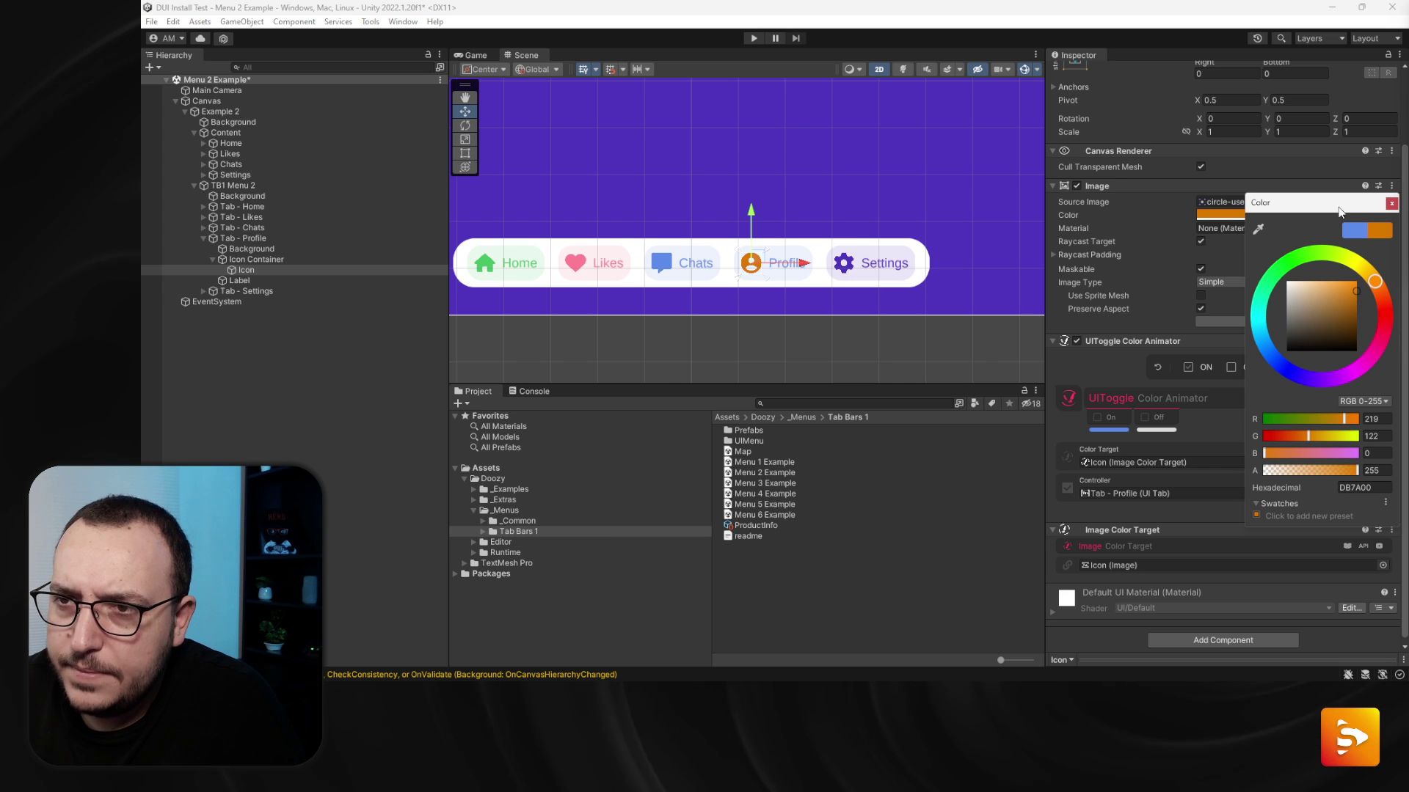
click(1369, 487)
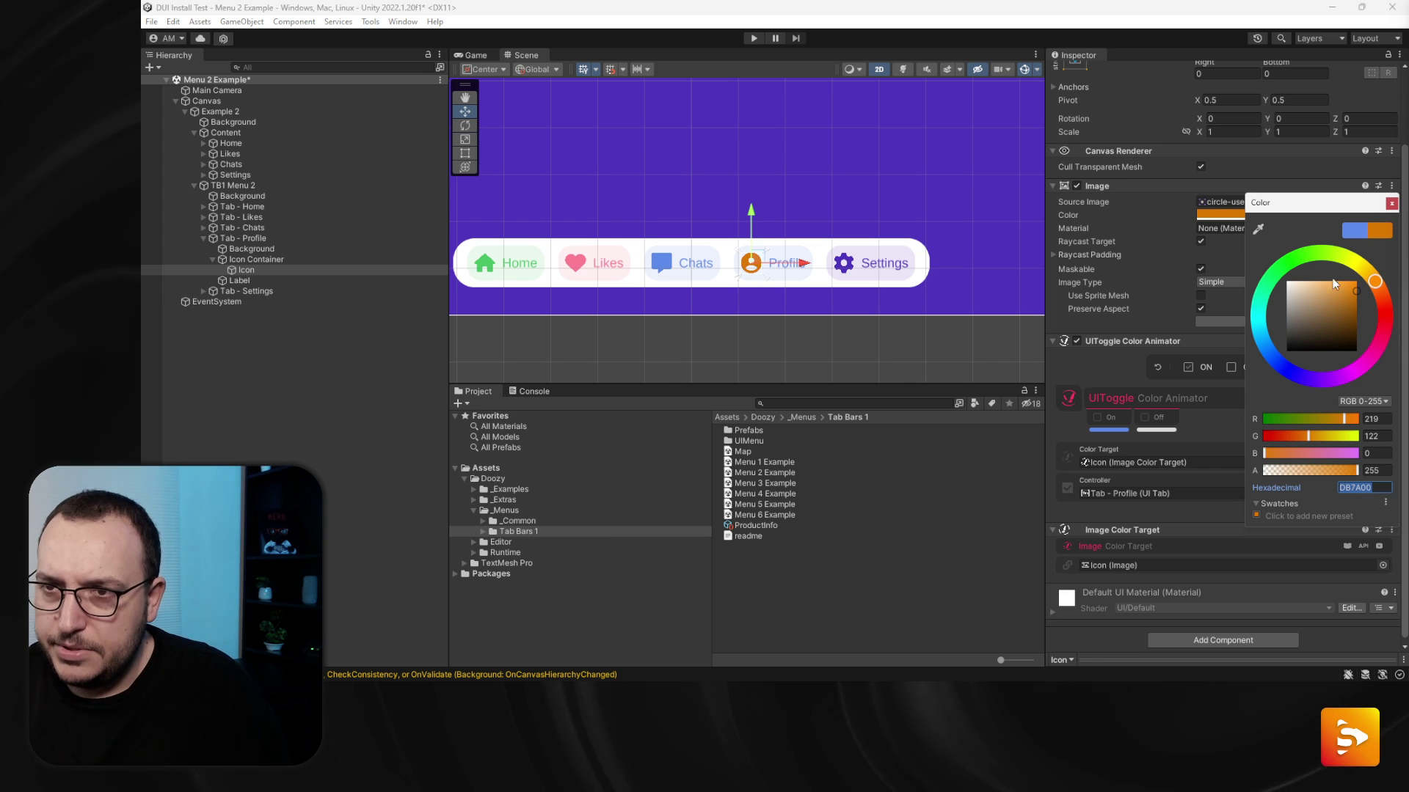
scroll(786, 261, up, 6)
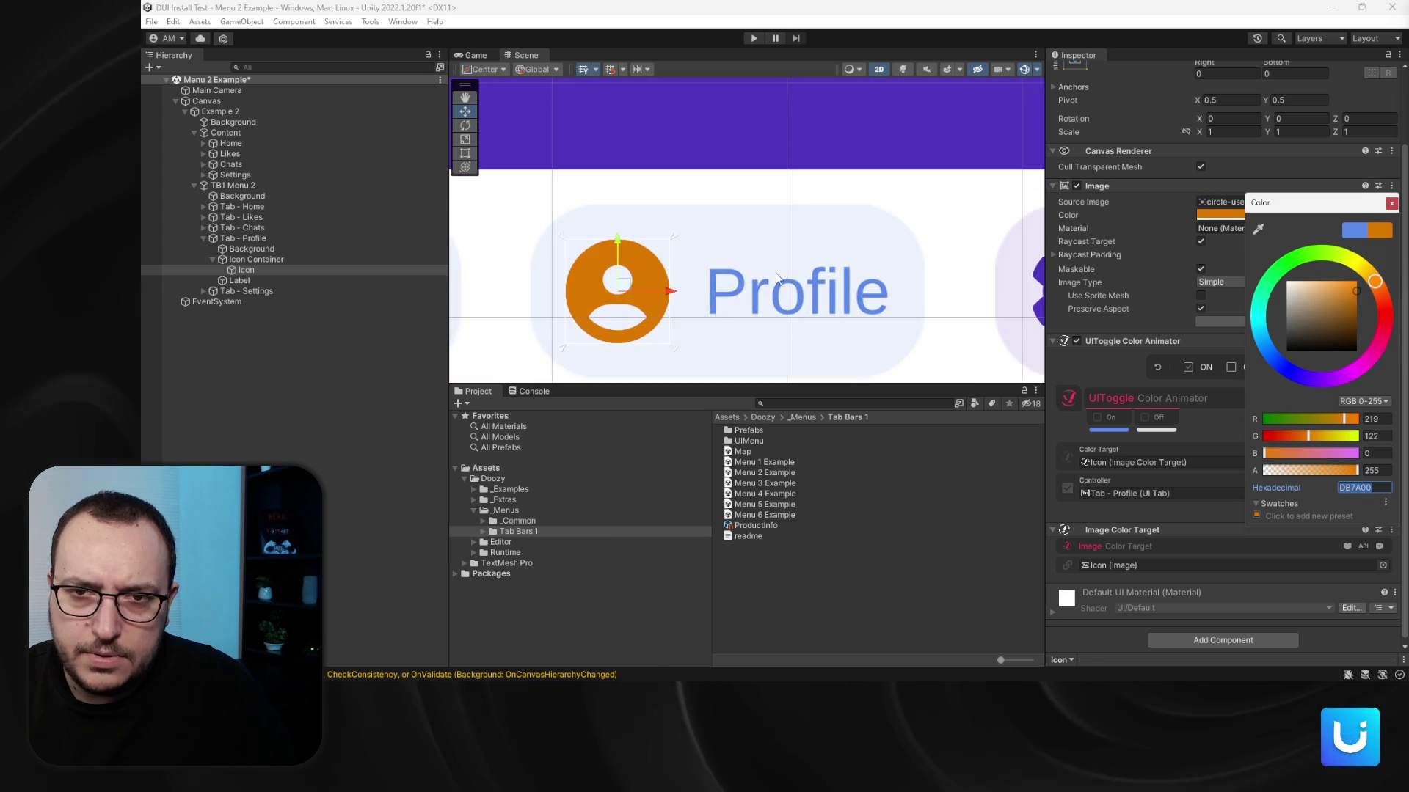
Step: Tint the Profile tab's Background peach and make its Label text orange DB7A00
click(250, 251)
click(1223, 215)
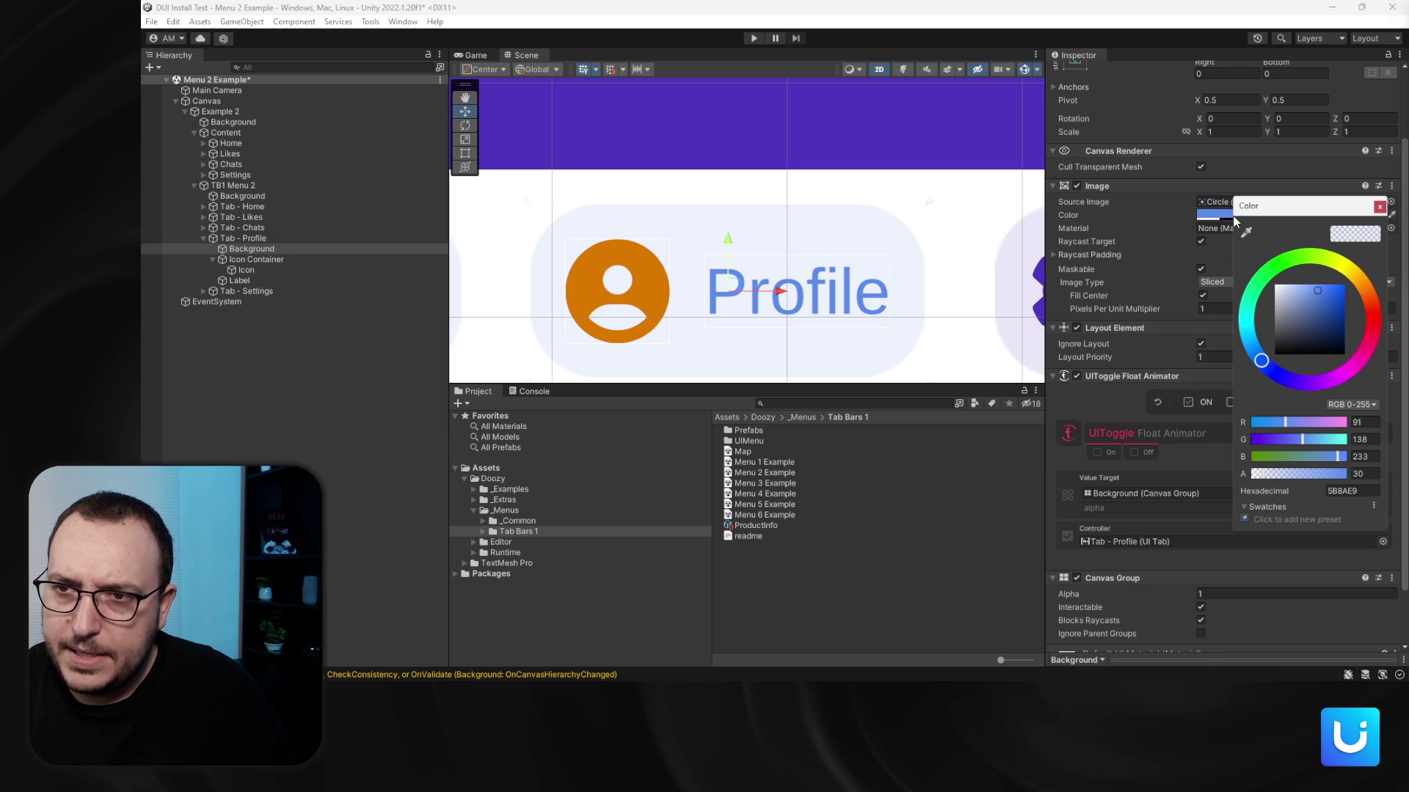
key(ctrl+z)
click(239, 280)
click(1256, 396)
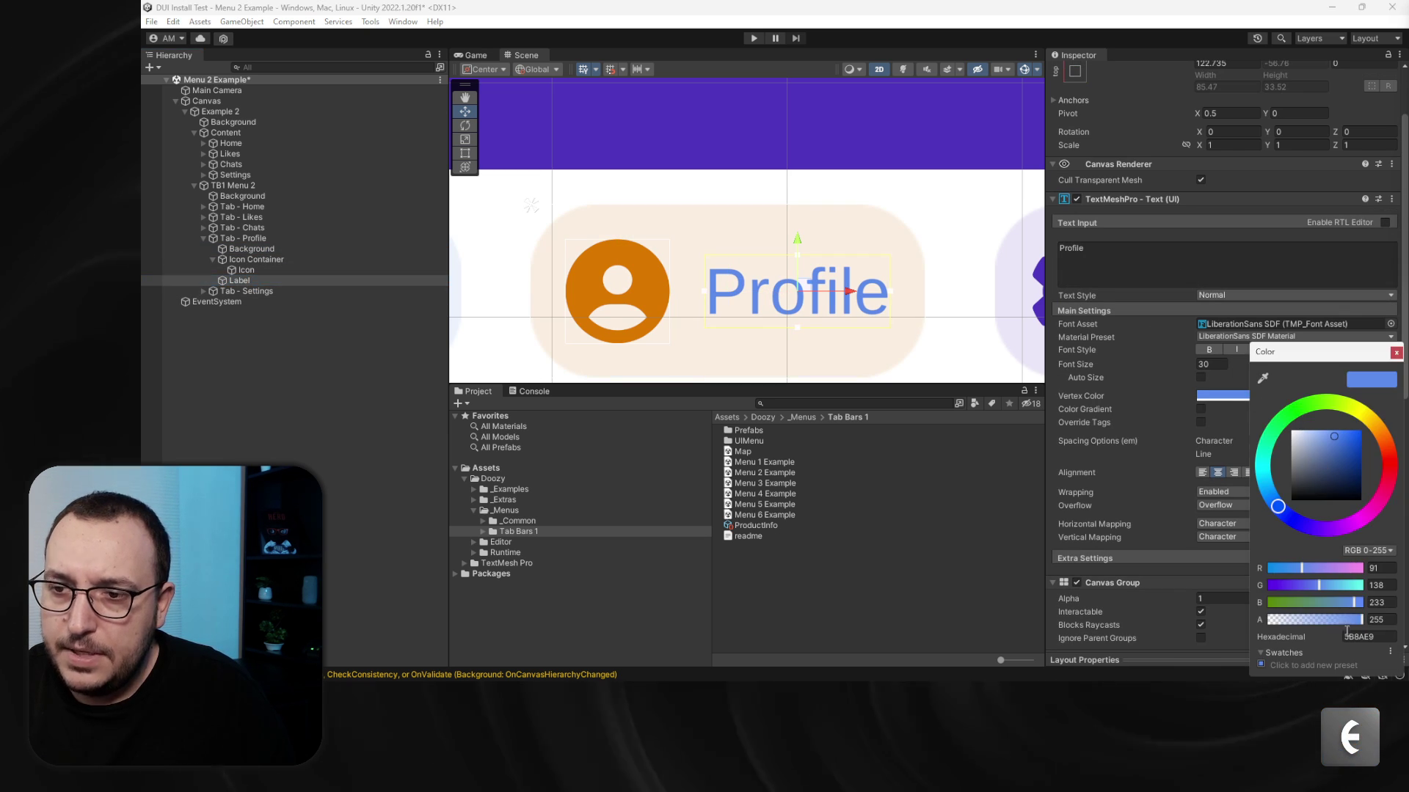
key(ctrl+z)
scroll(712, 292, down, 5)
scroll(711, 291, up, 3)
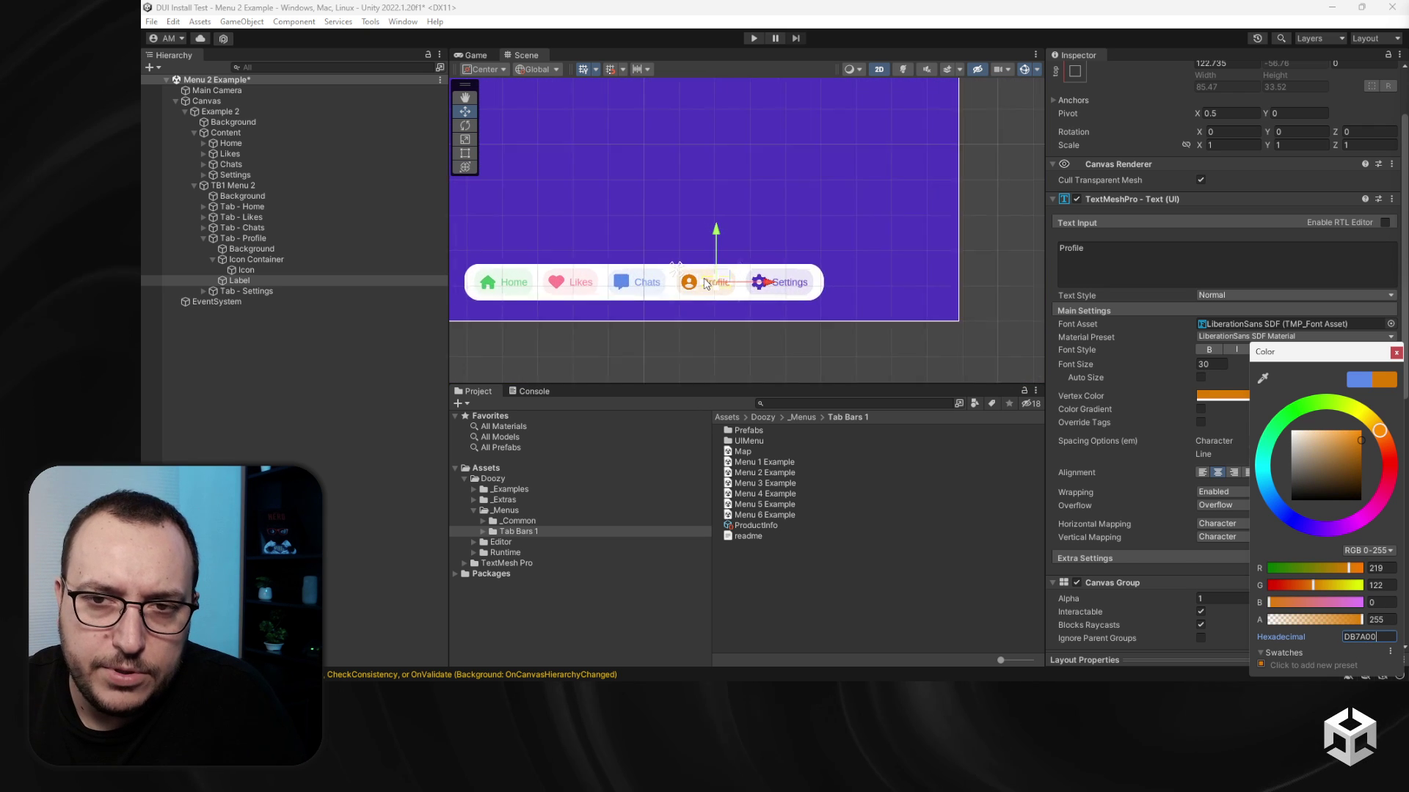
click(711, 291)
scroll(711, 292, down, 2)
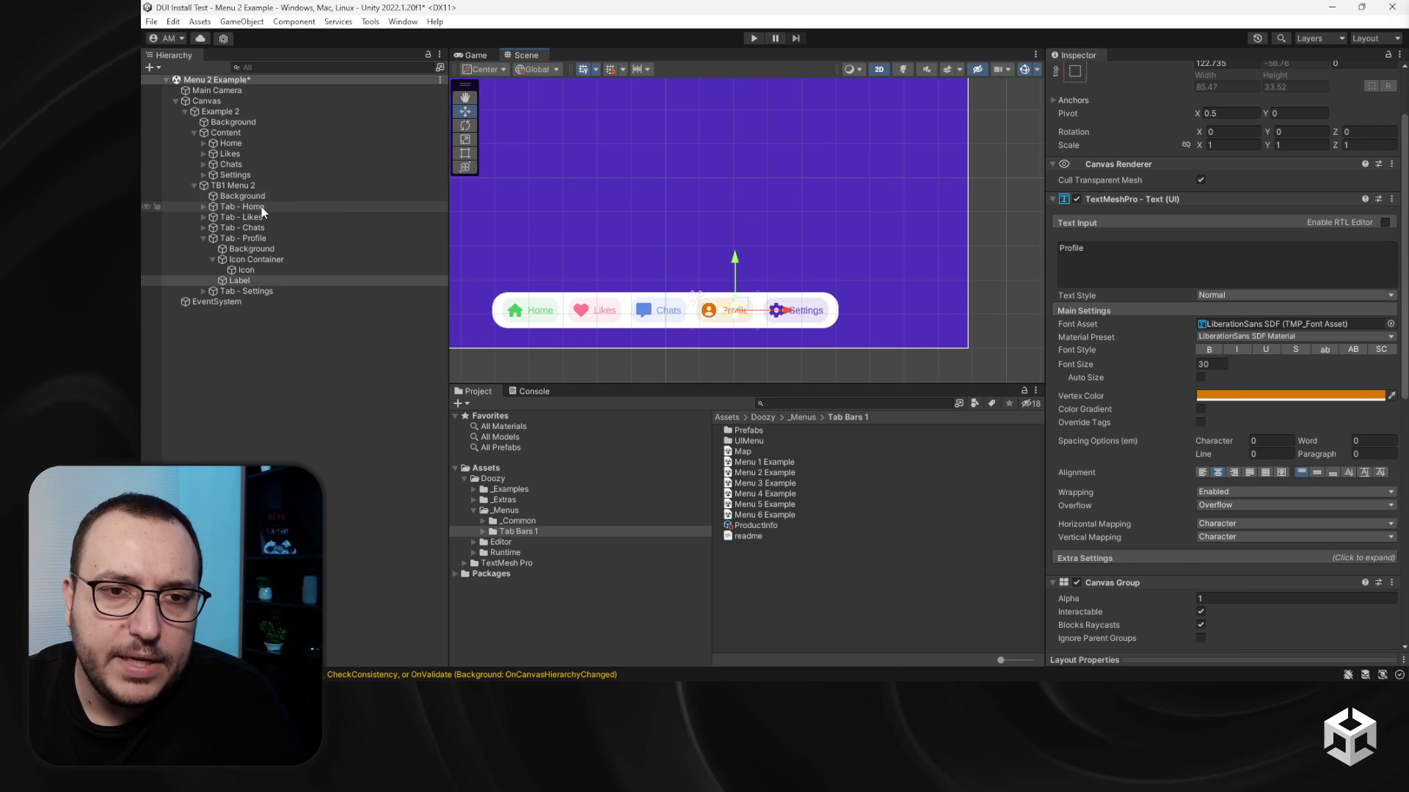
Step: Duplicate the Settings container and name the copy Profile
click(248, 164)
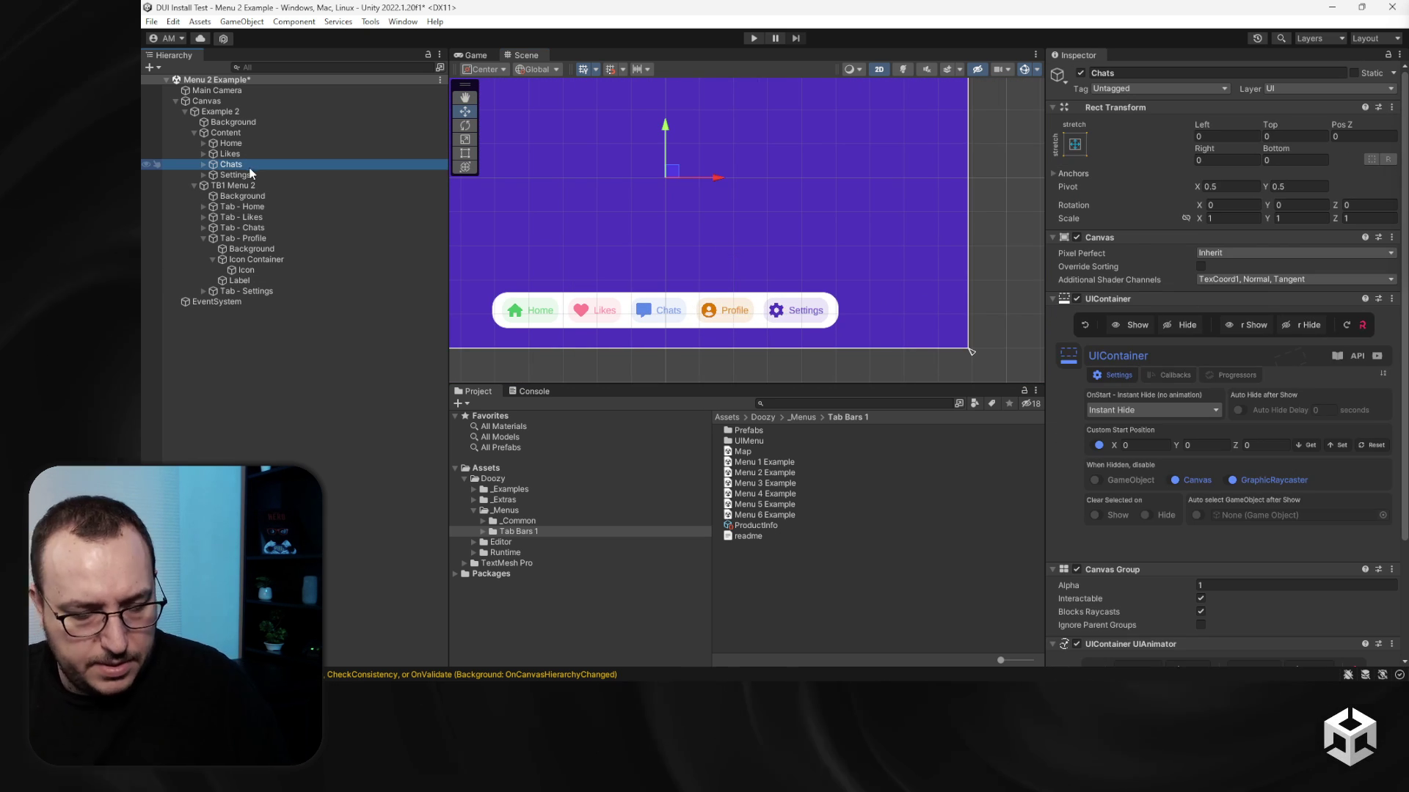
click(254, 176)
key(ctrl+d)
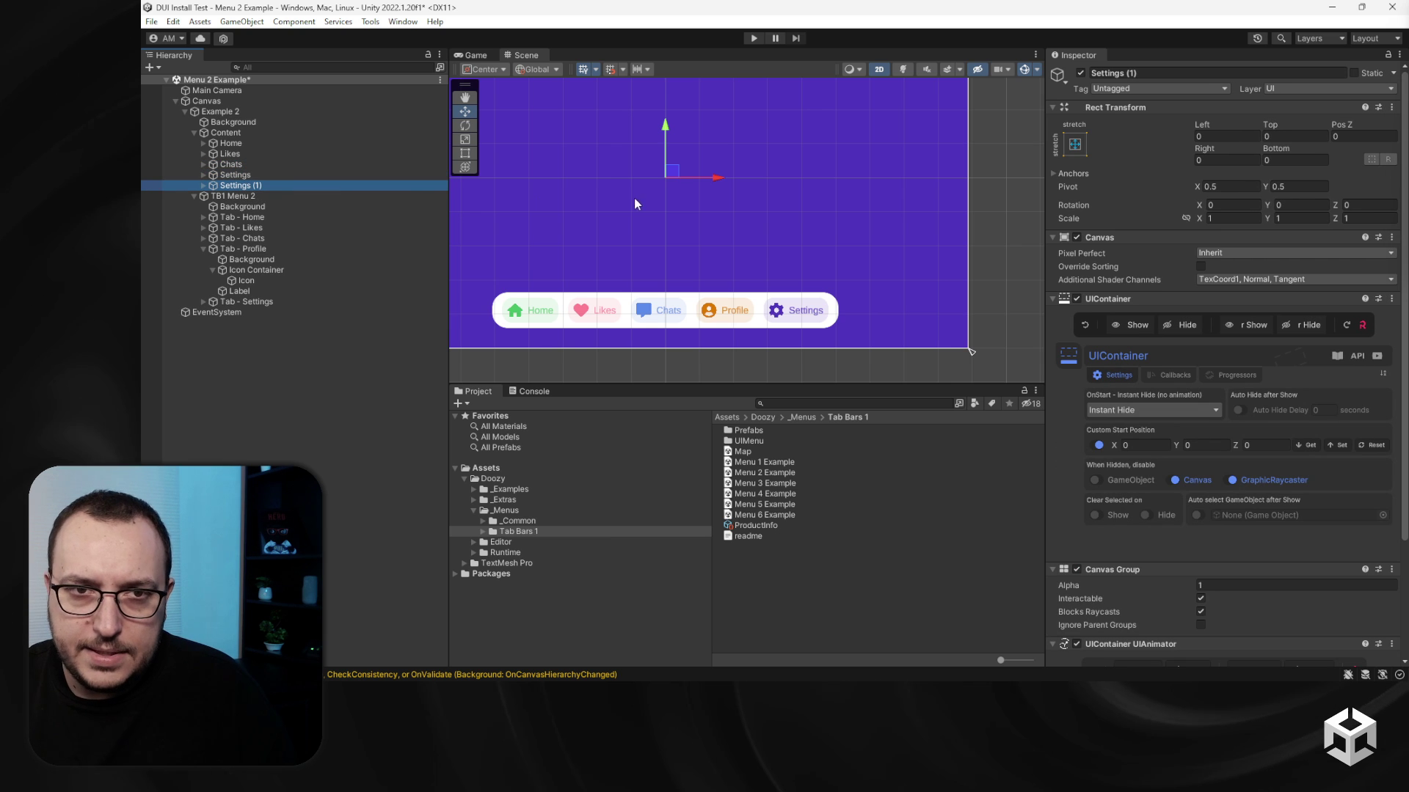
key(F2)
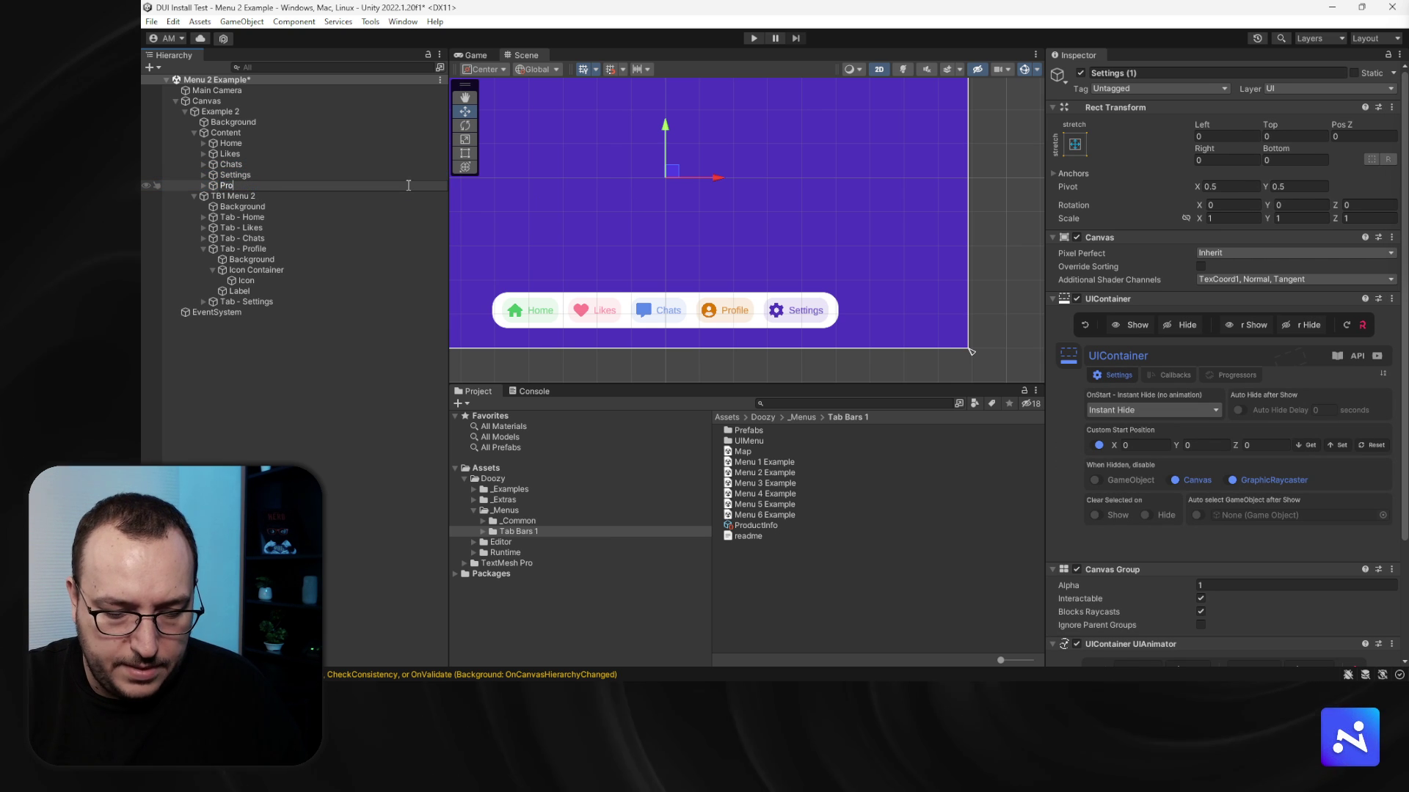
text(Profile)
key(Return)
scroll(694, 187, down, 4)
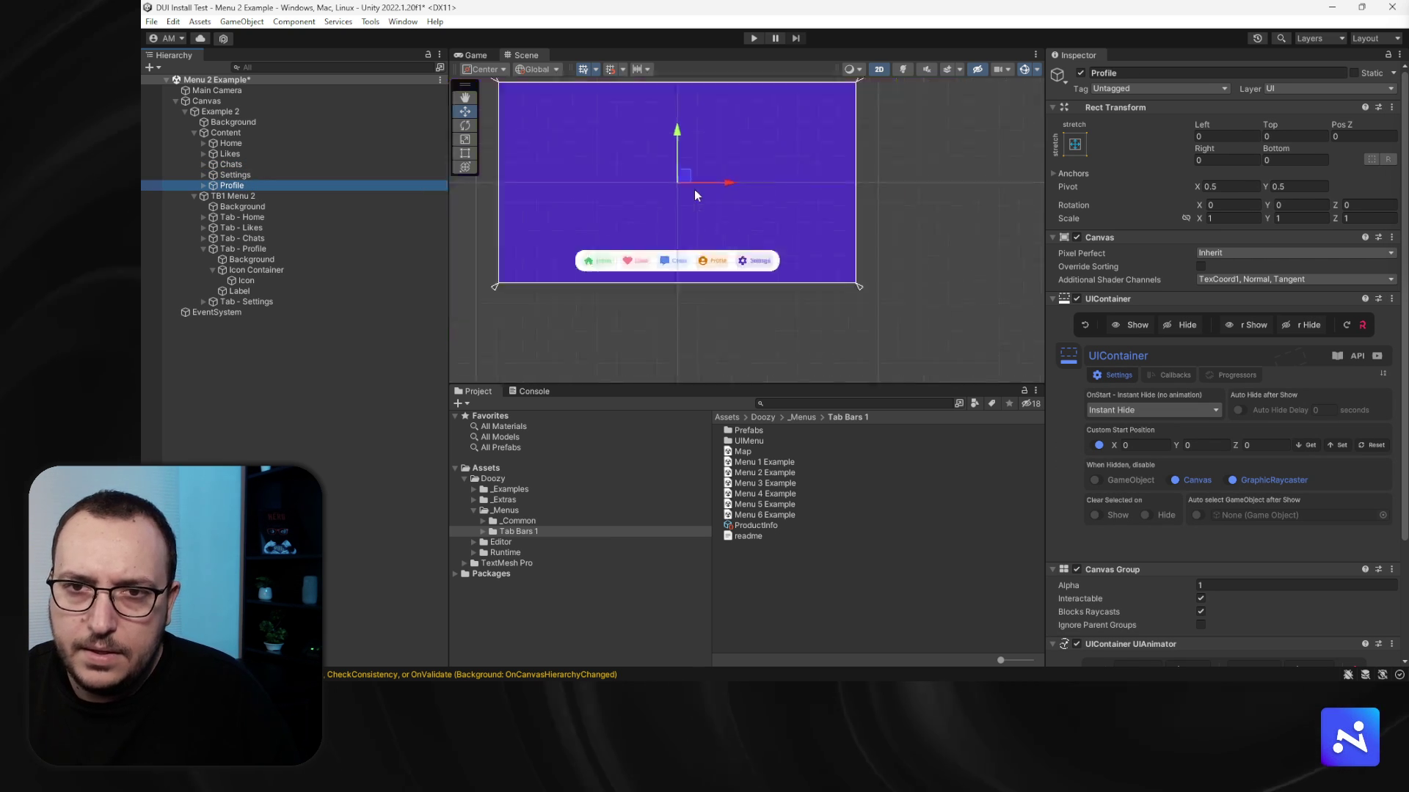
click(695, 185)
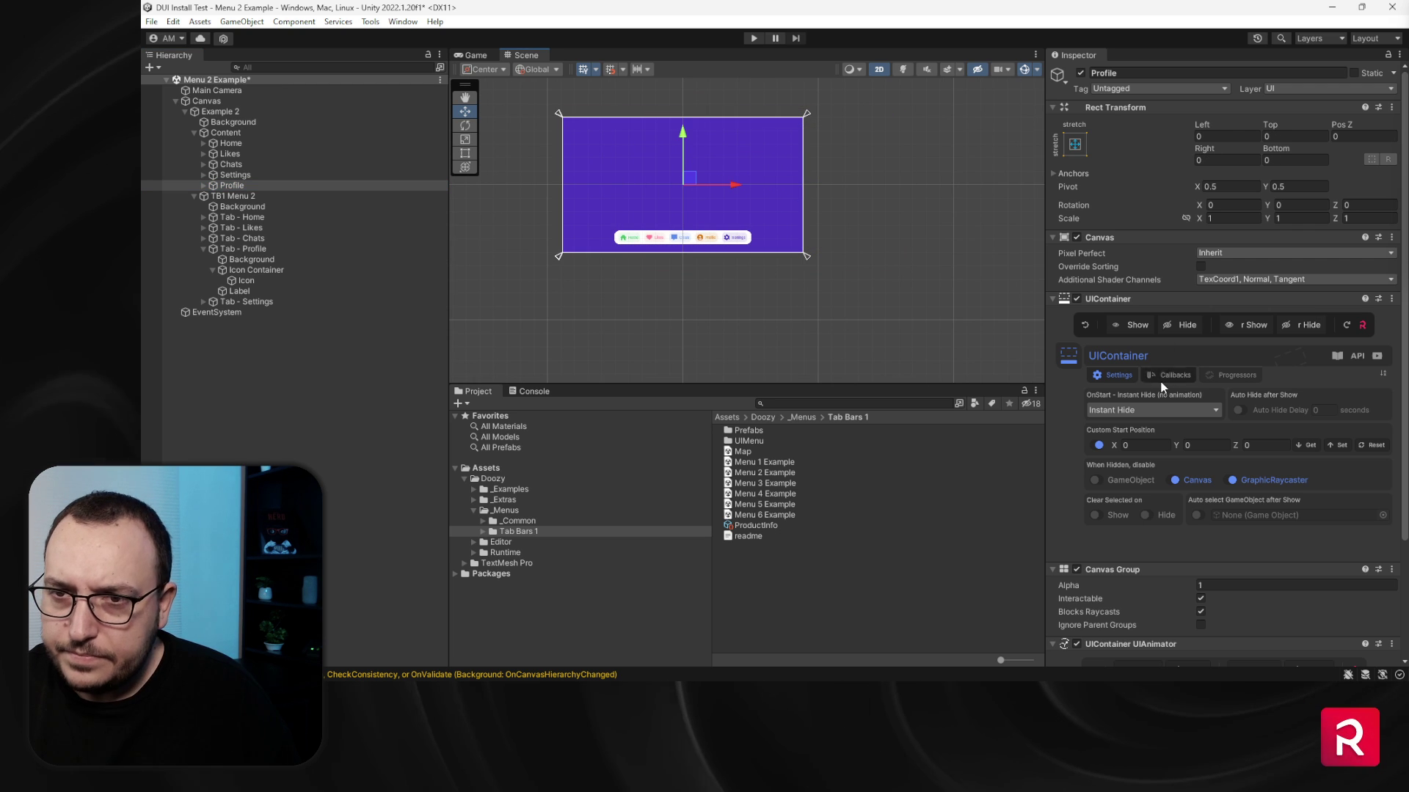
Step: Set the Profile container's Background colour to orange DB7A00
click(202, 185)
click(250, 196)
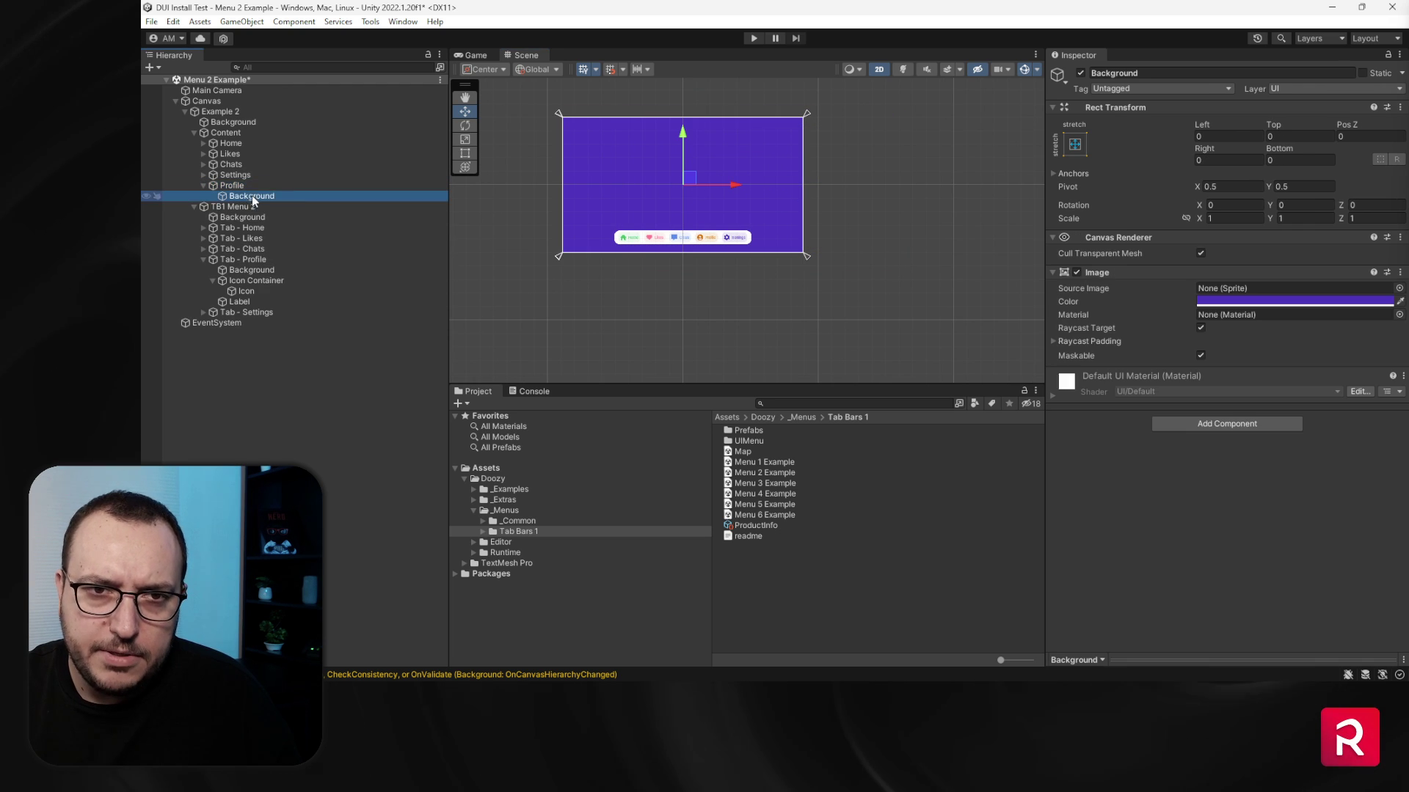
click(1217, 301)
click(1338, 577)
text(DB7A00)
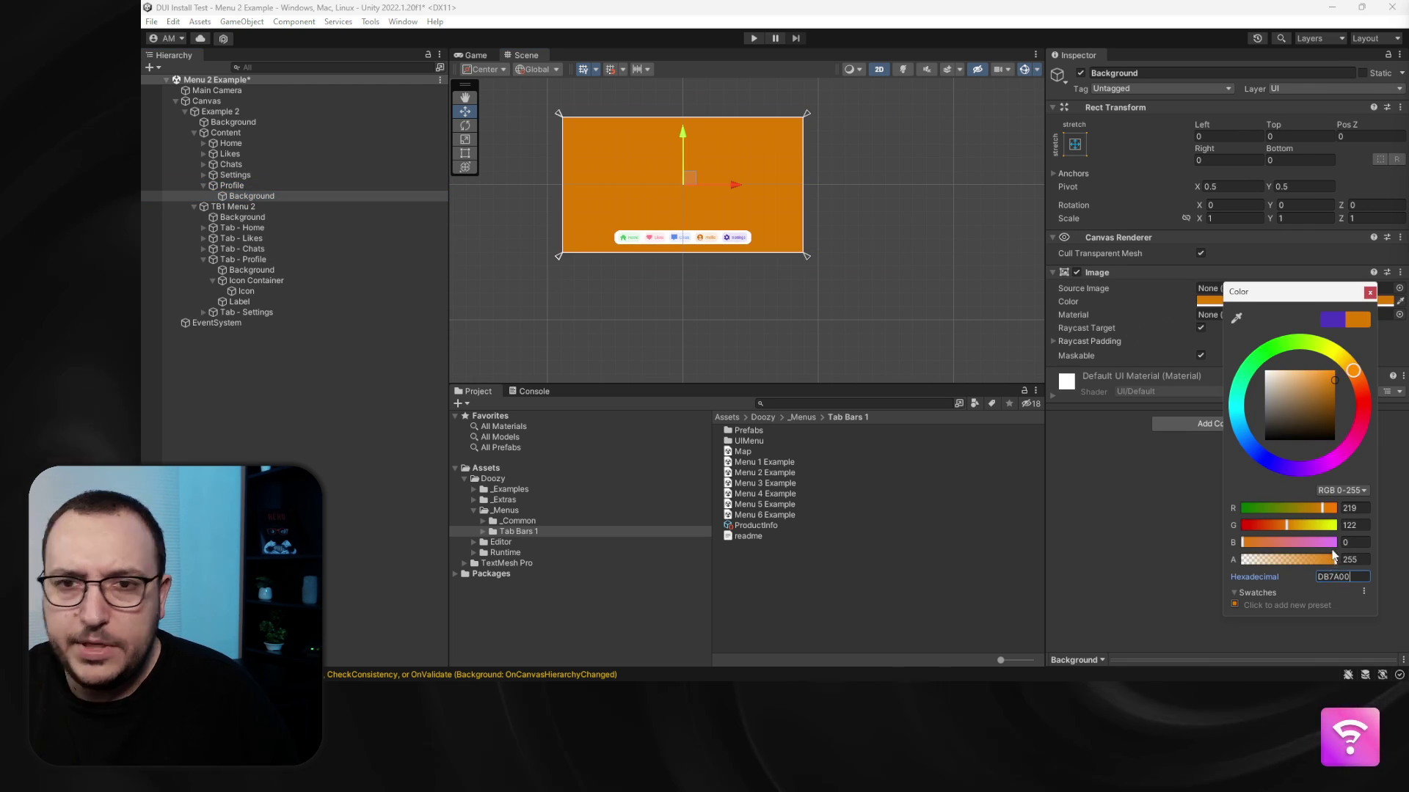
click(1370, 292)
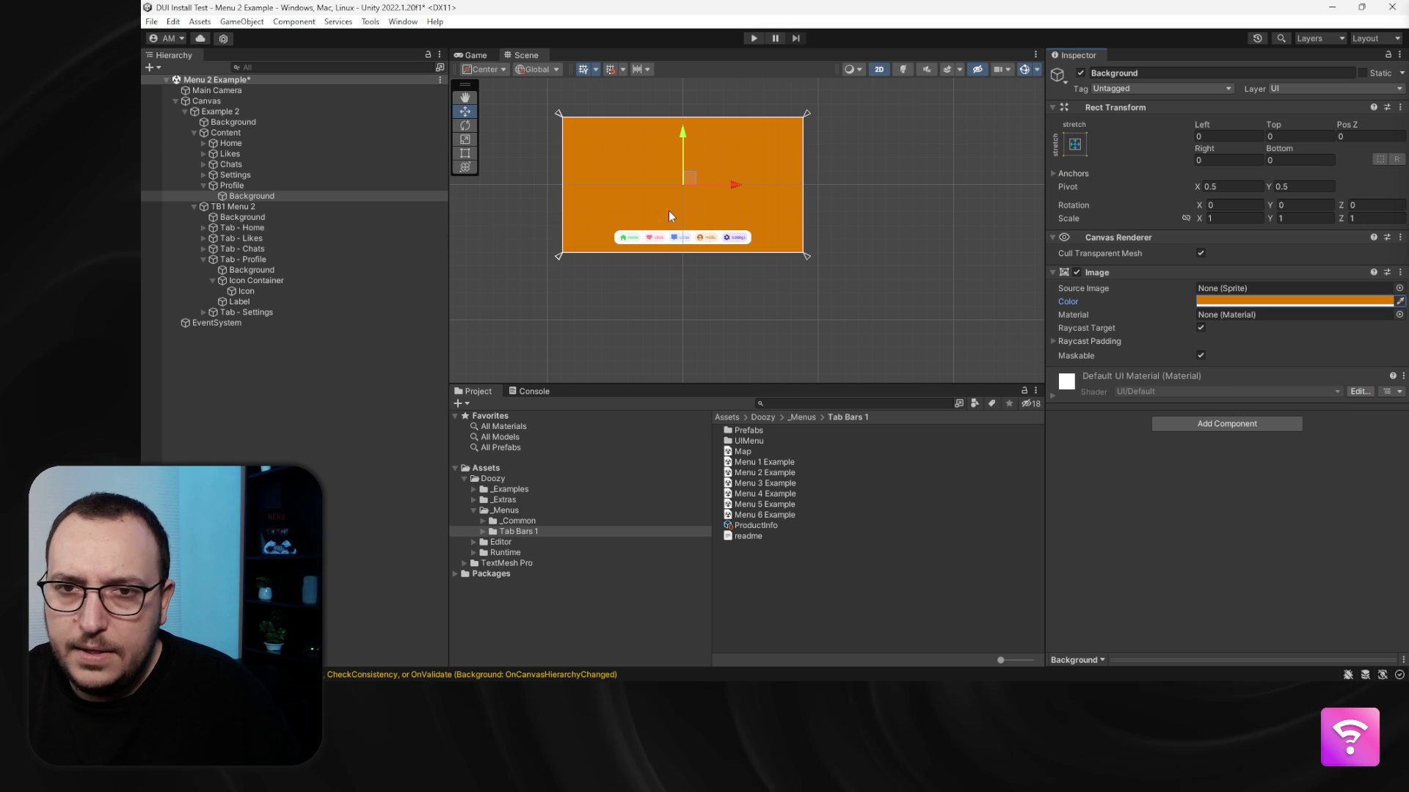
click(203, 186)
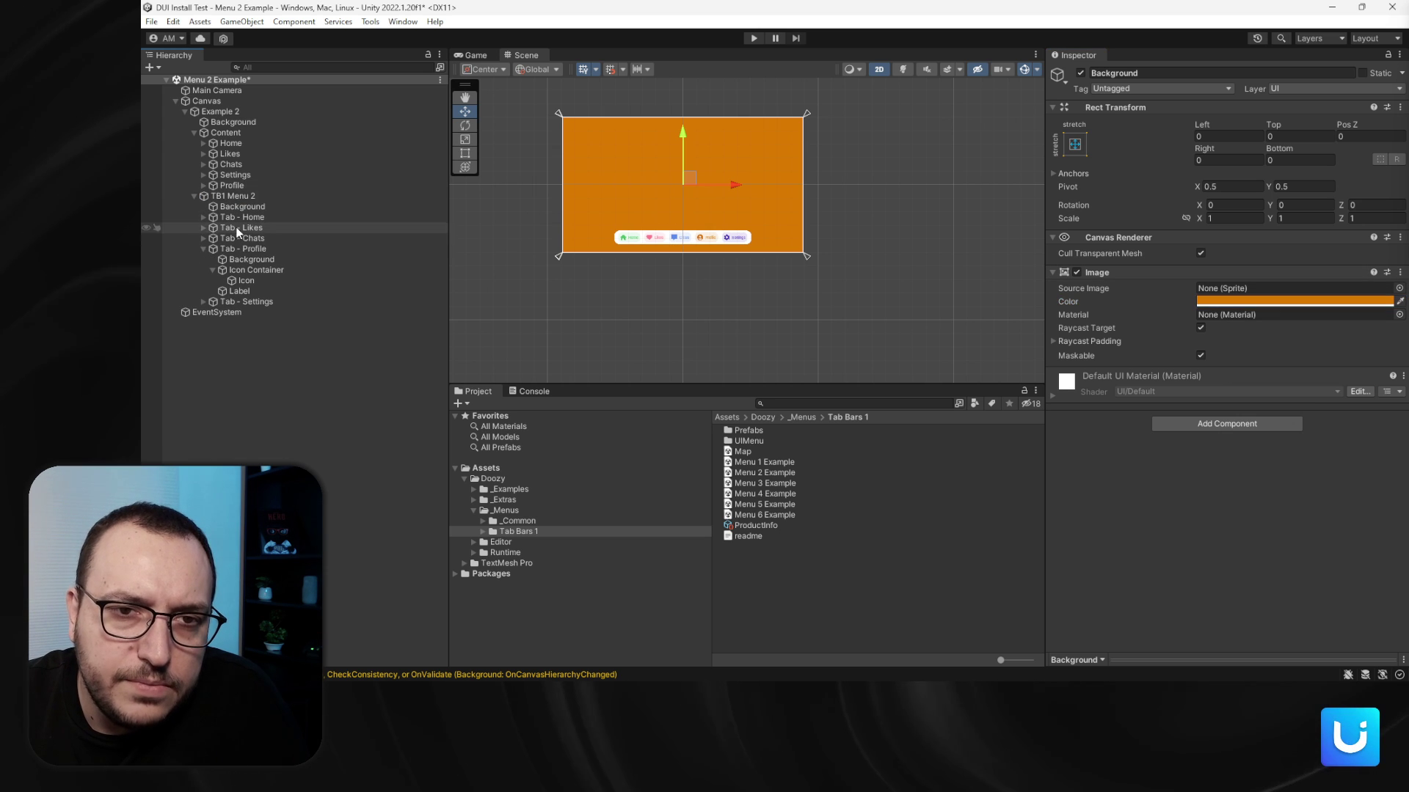
Step: Move Profile above Settings and make it Tab - Profile's Target Container
click(261, 249)
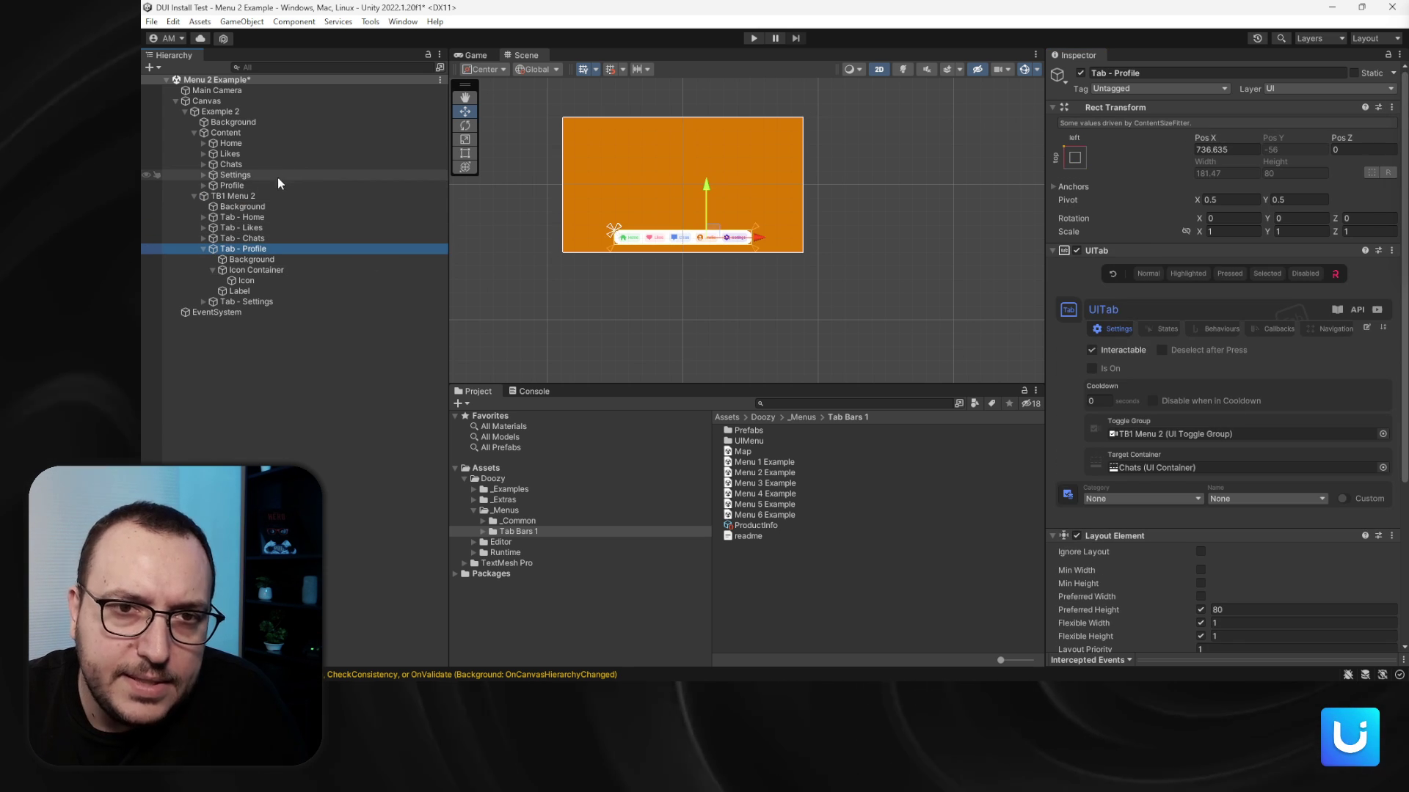
click(248, 188)
drag(251, 190, 252, 174)
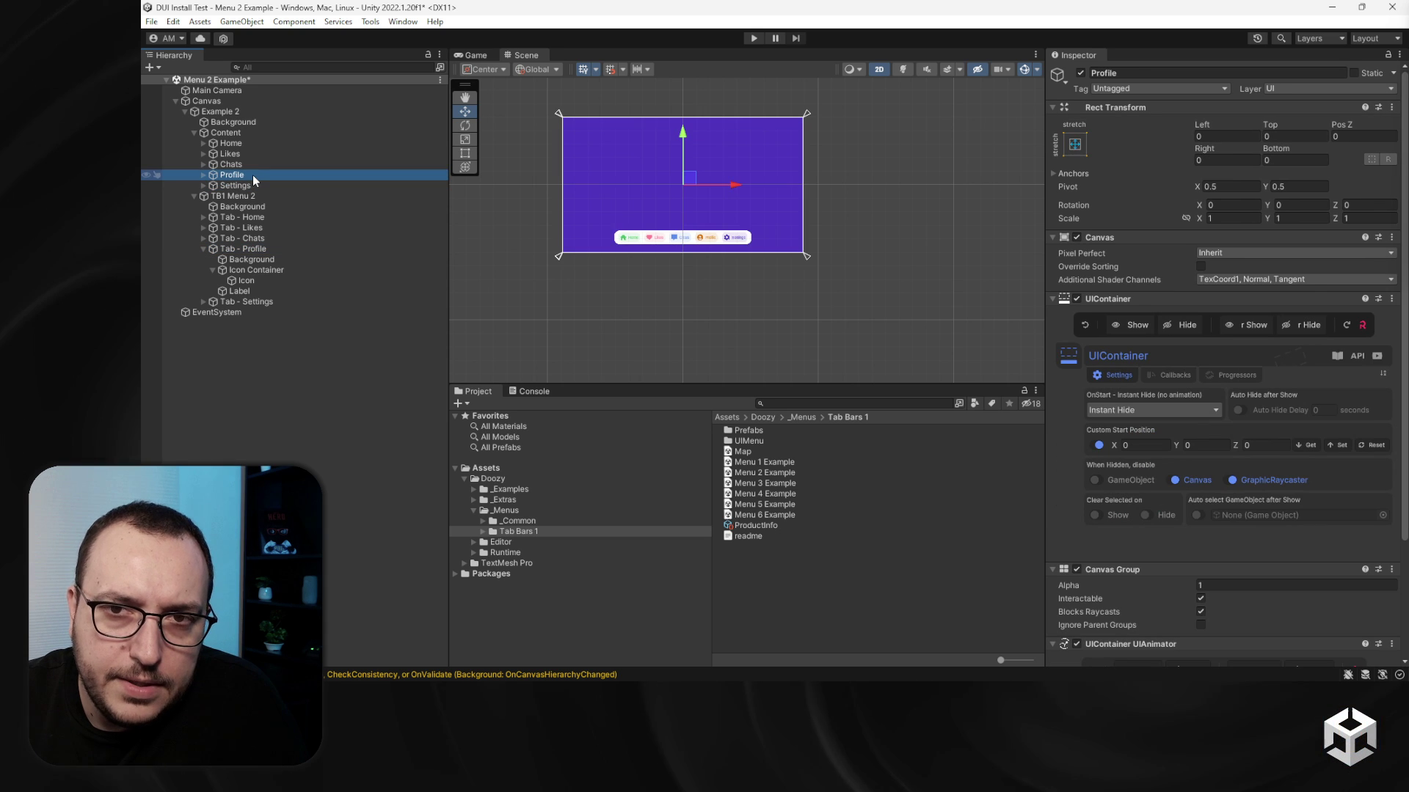
click(265, 250)
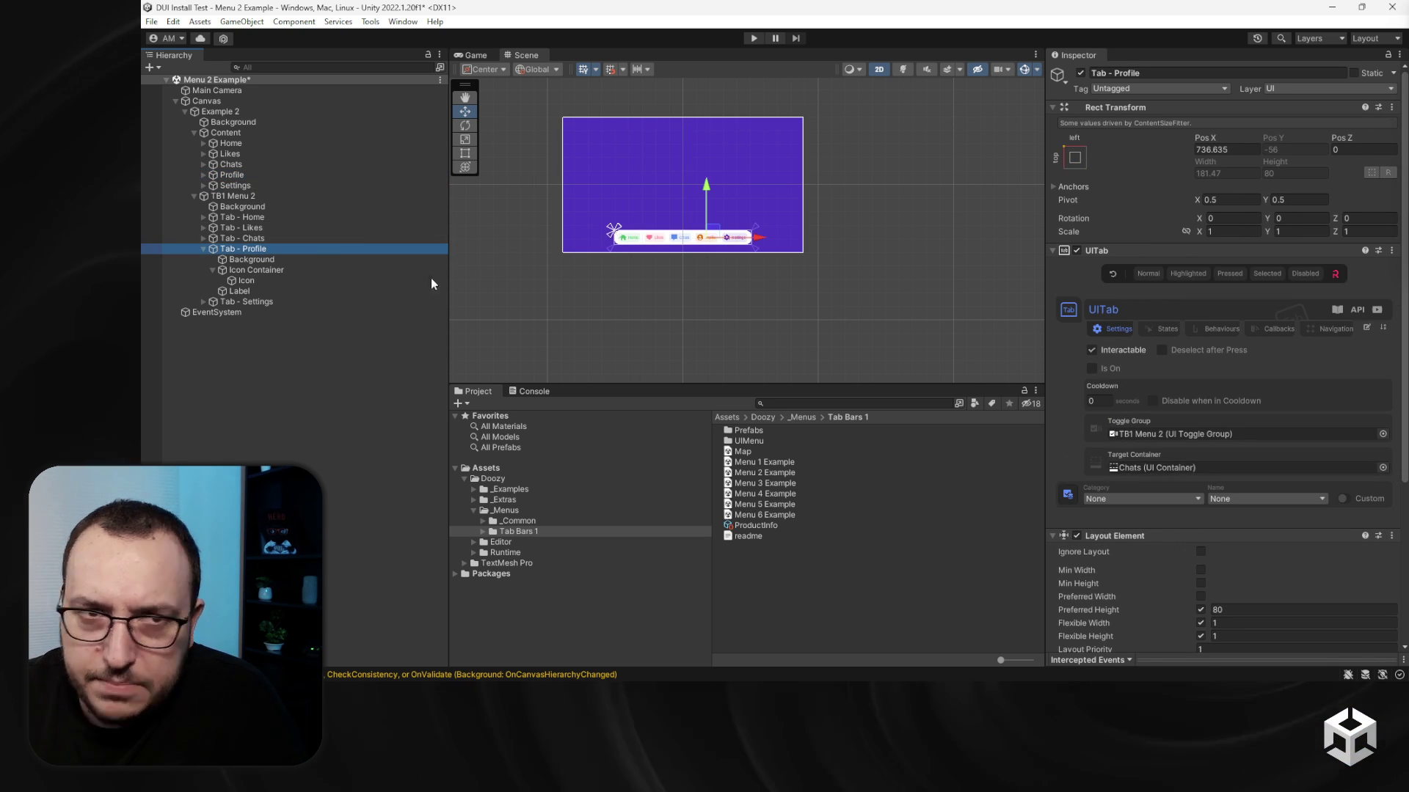
drag(232, 175, 685, 301)
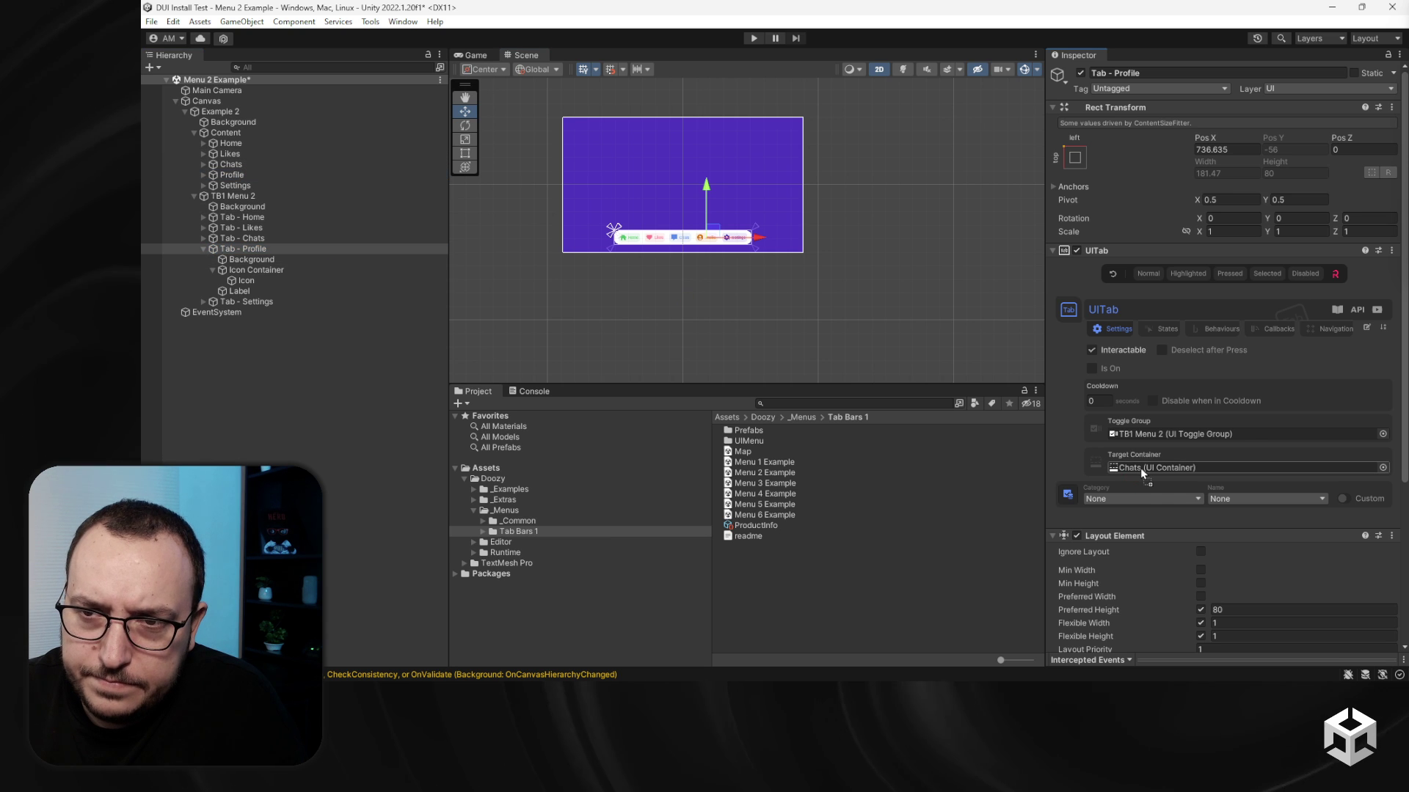
drag(1140, 468, 1141, 469)
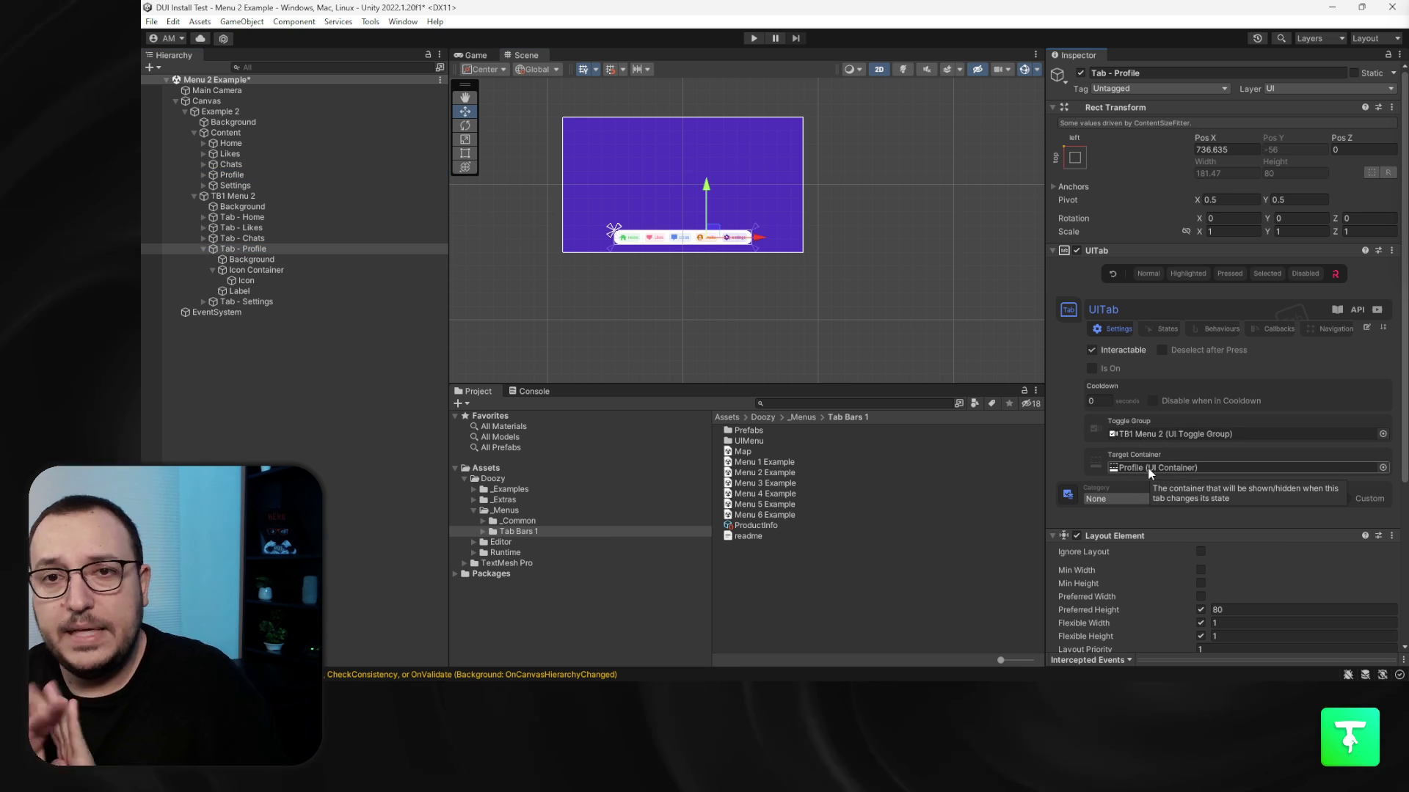
Step: Play the scene and switch through the Chats, Likes, Profile and Settings tabs
click(754, 38)
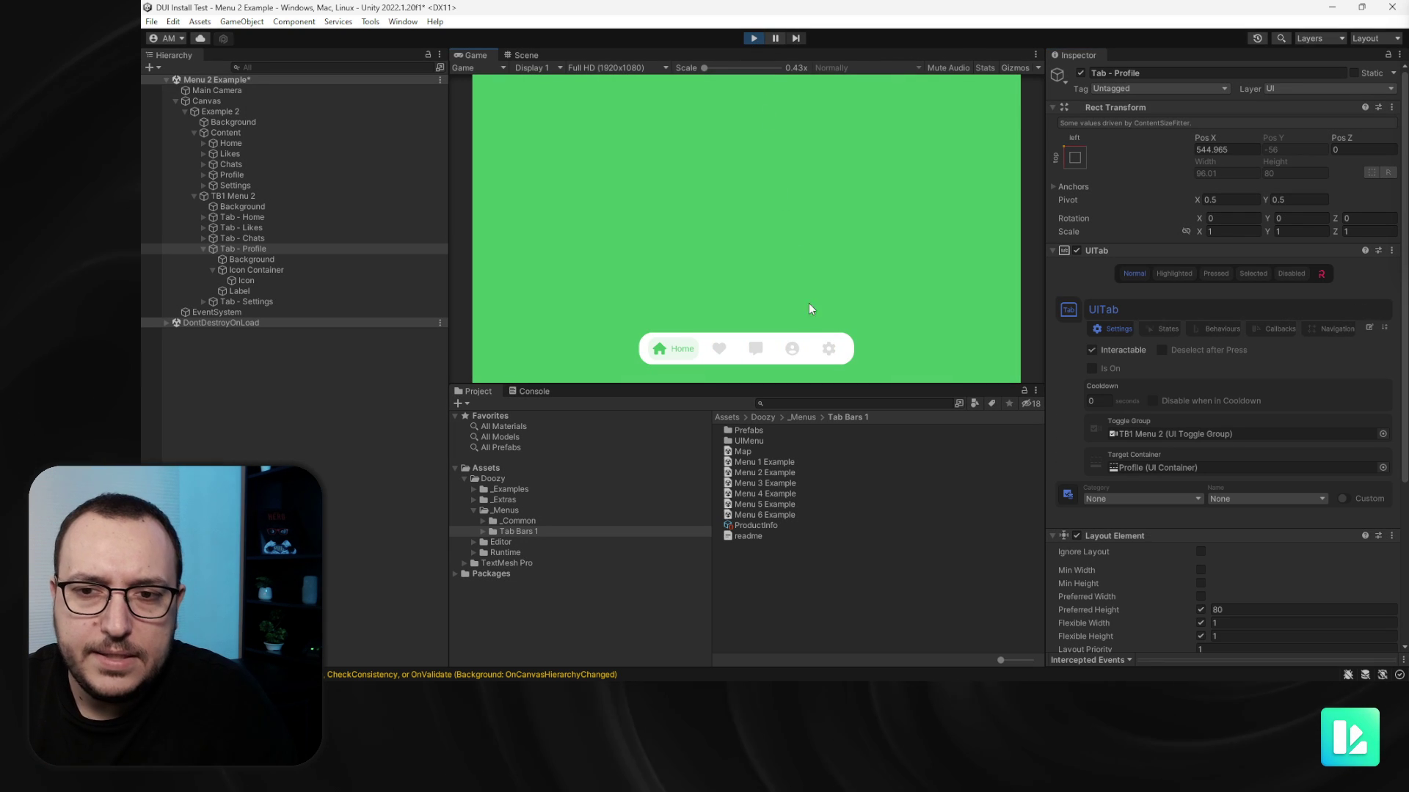
click(795, 352)
click(754, 350)
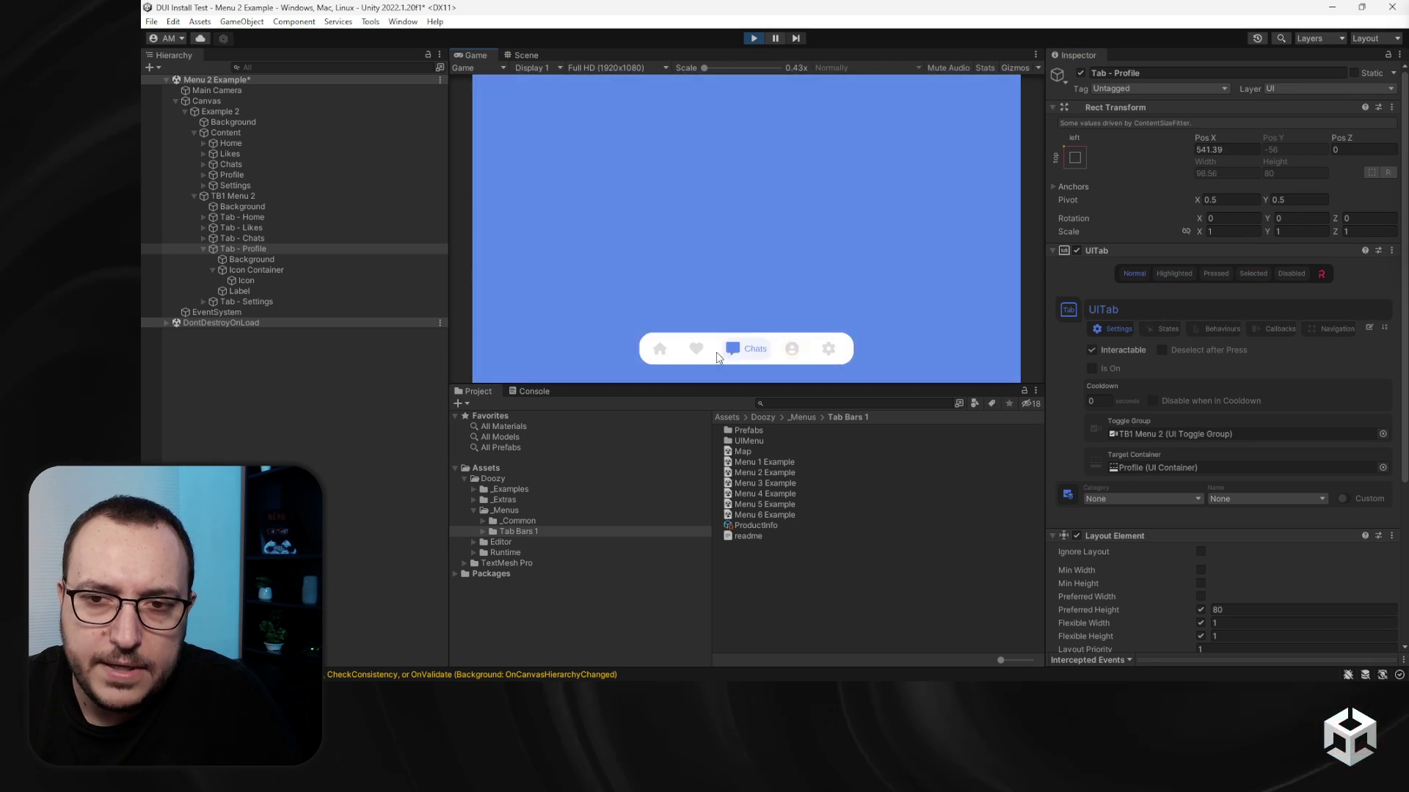
click(717, 349)
click(790, 351)
click(828, 349)
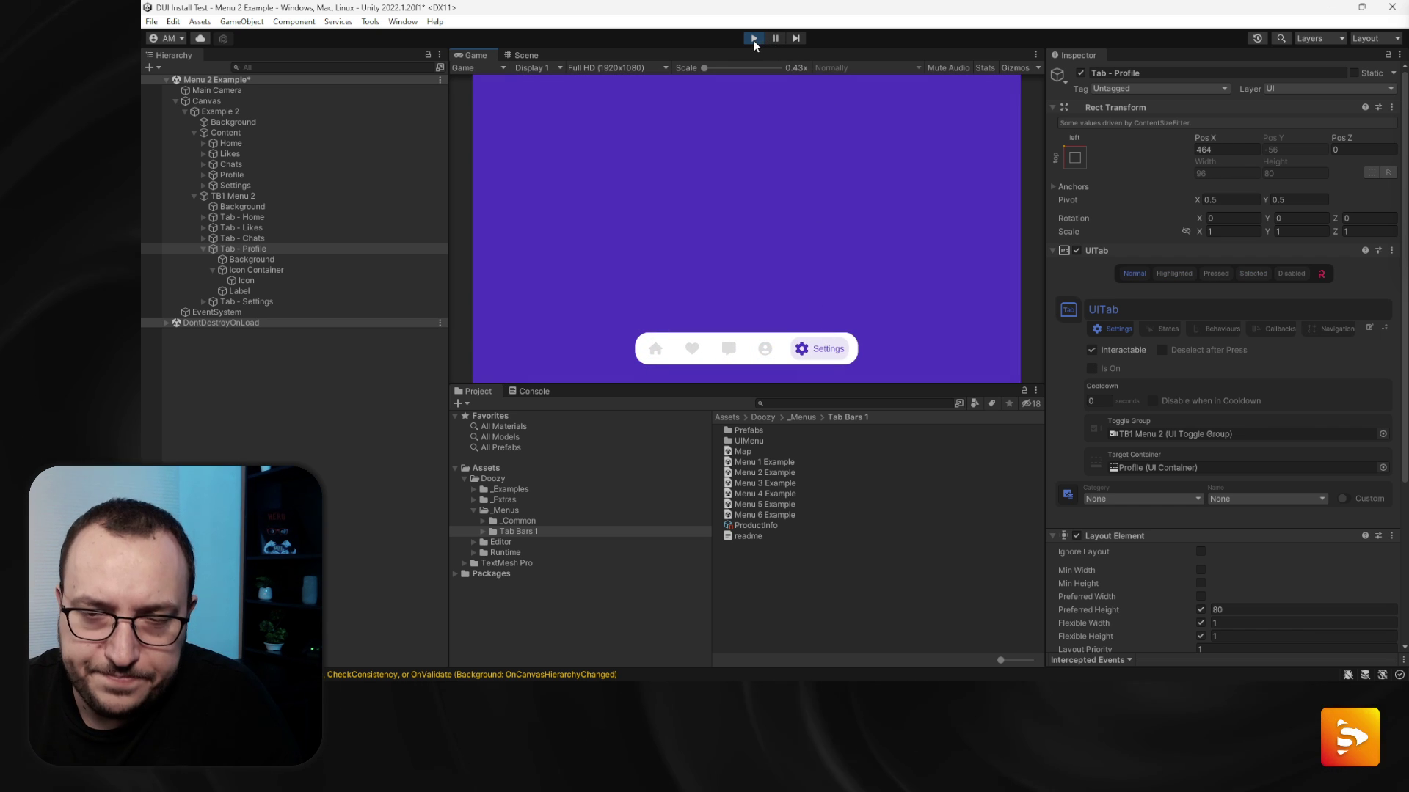
click(753, 39)
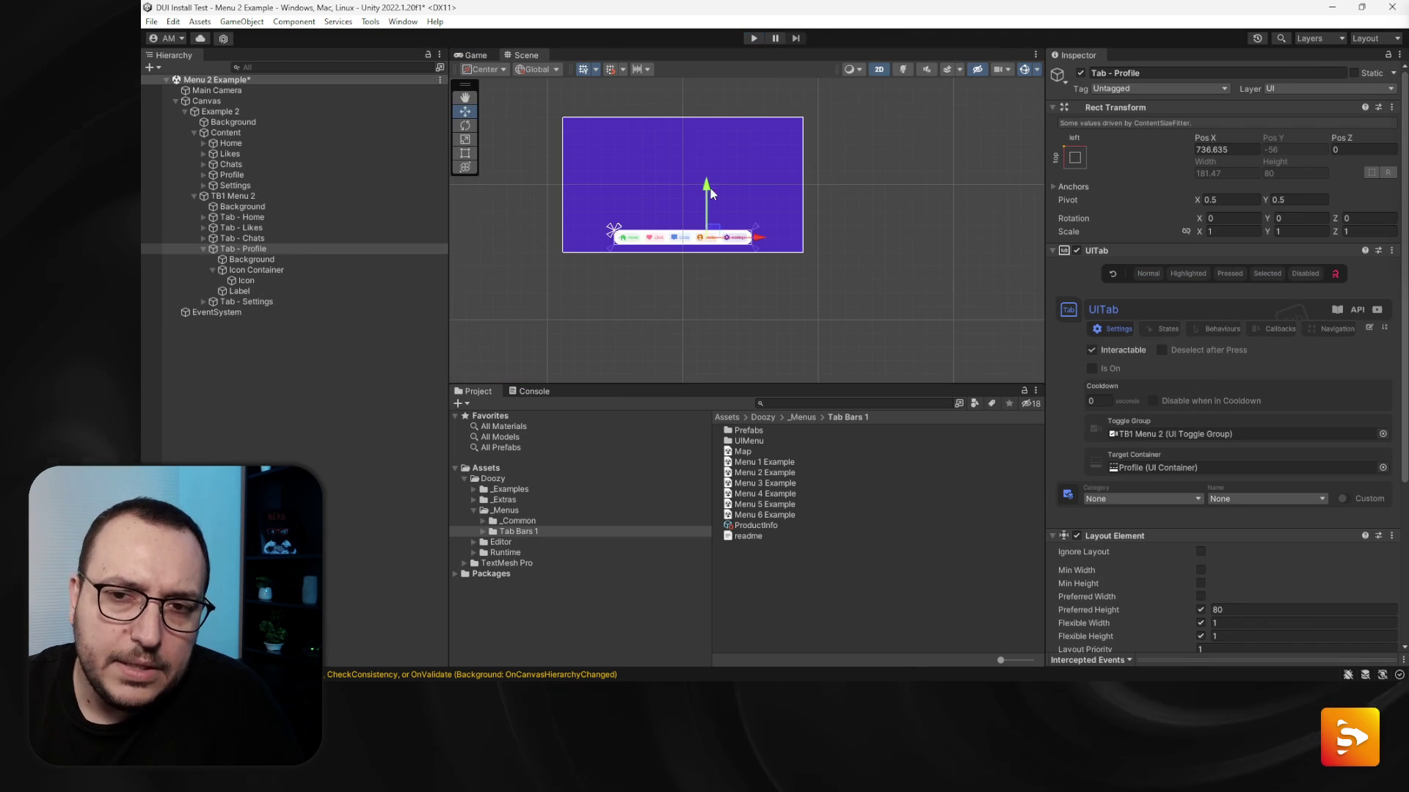
Step: Open the Menu 4 Example scene, discarding Menu 2's unsaved changes
middle_drag(703, 262, 756, 346)
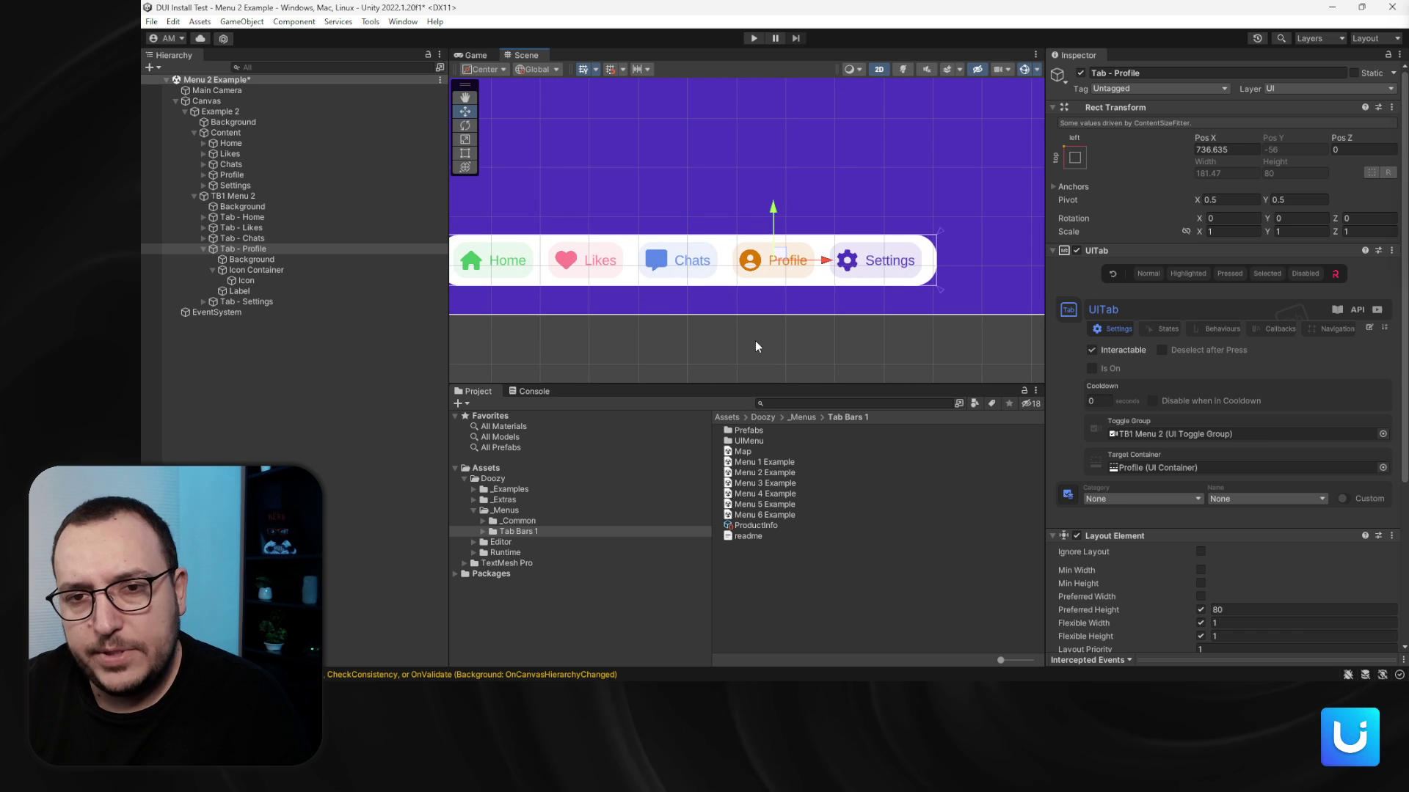
double_click(781, 495)
click(803, 376)
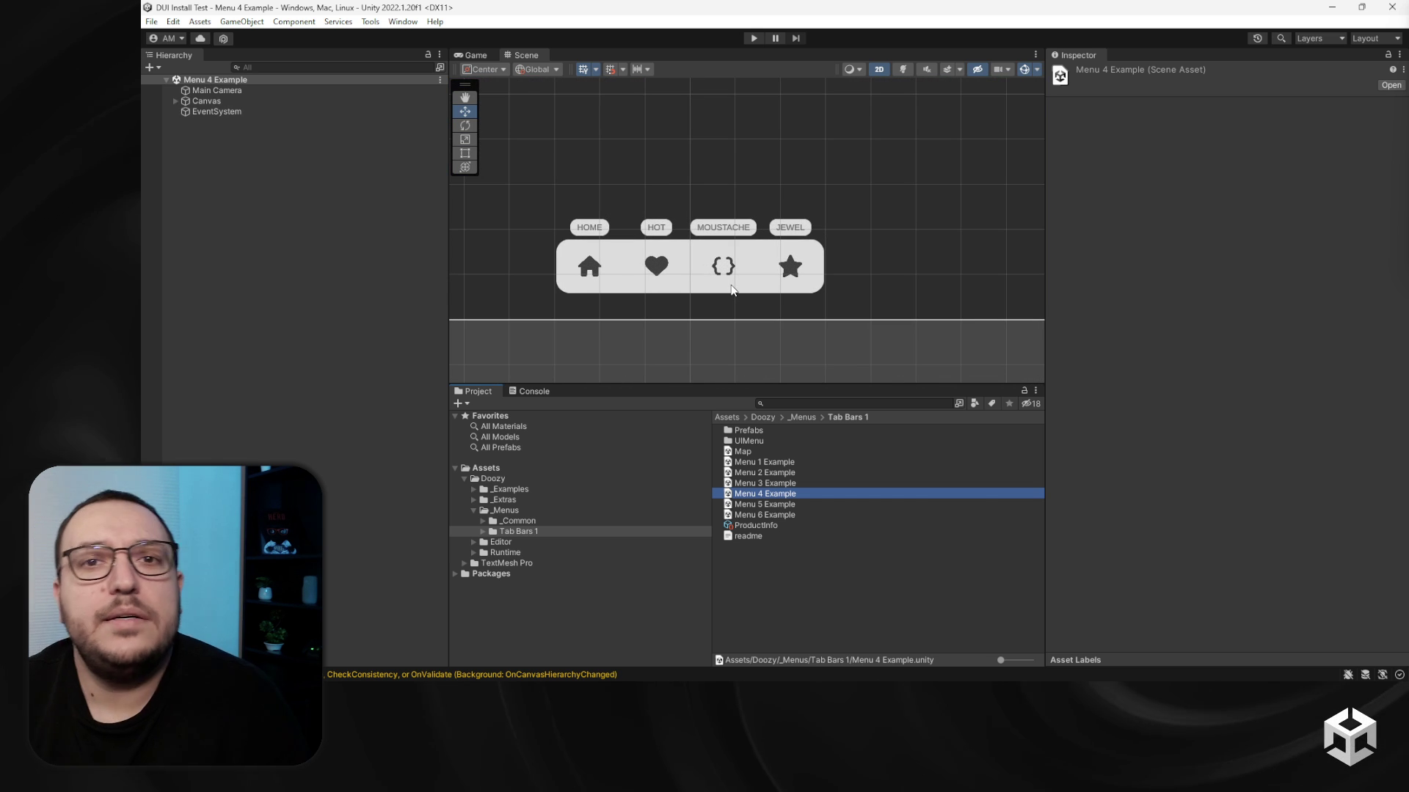
Step: Fully unpack the TB1 Menu 4 prefab with Prefab > Unpack Completely
scroll(731, 289, down, 5)
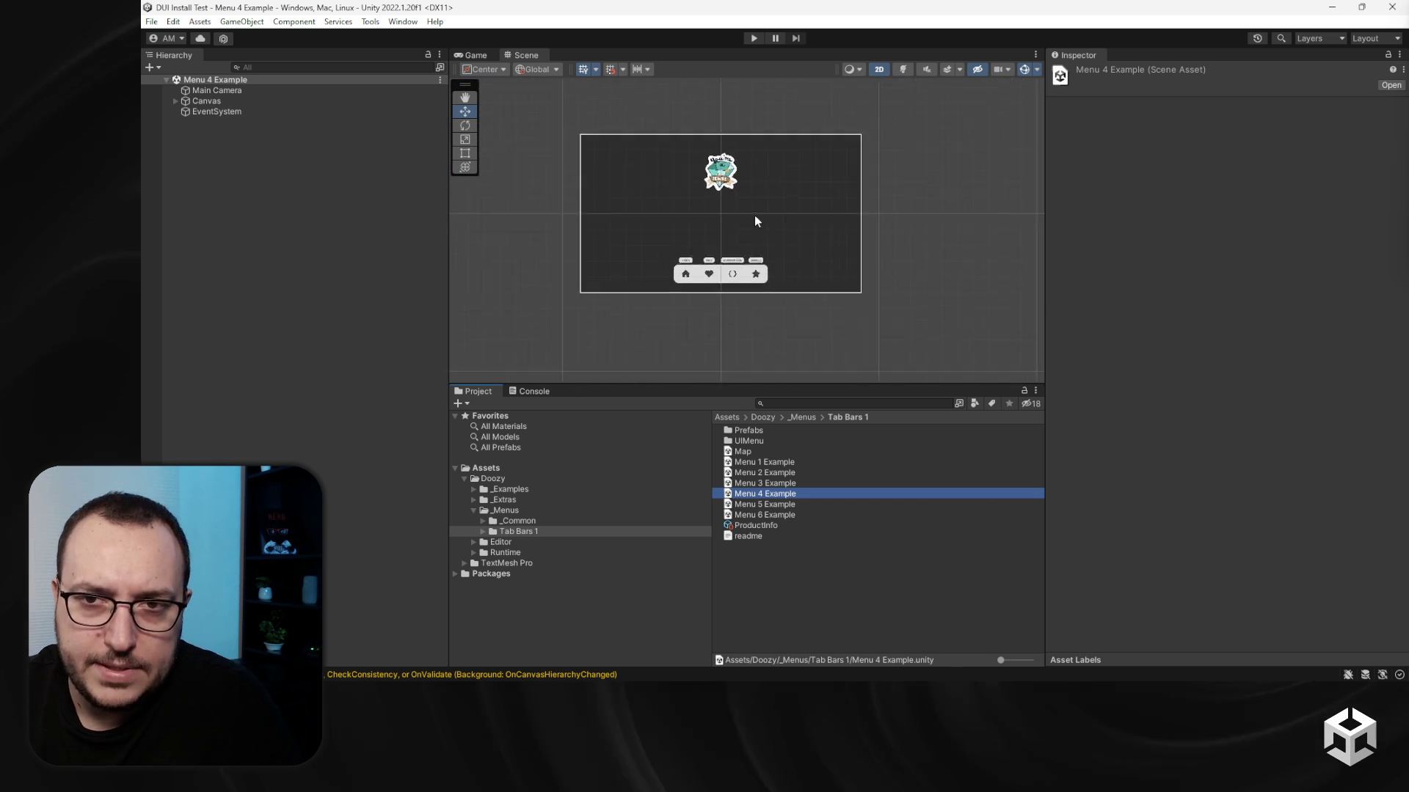
scroll(757, 220, up, 5)
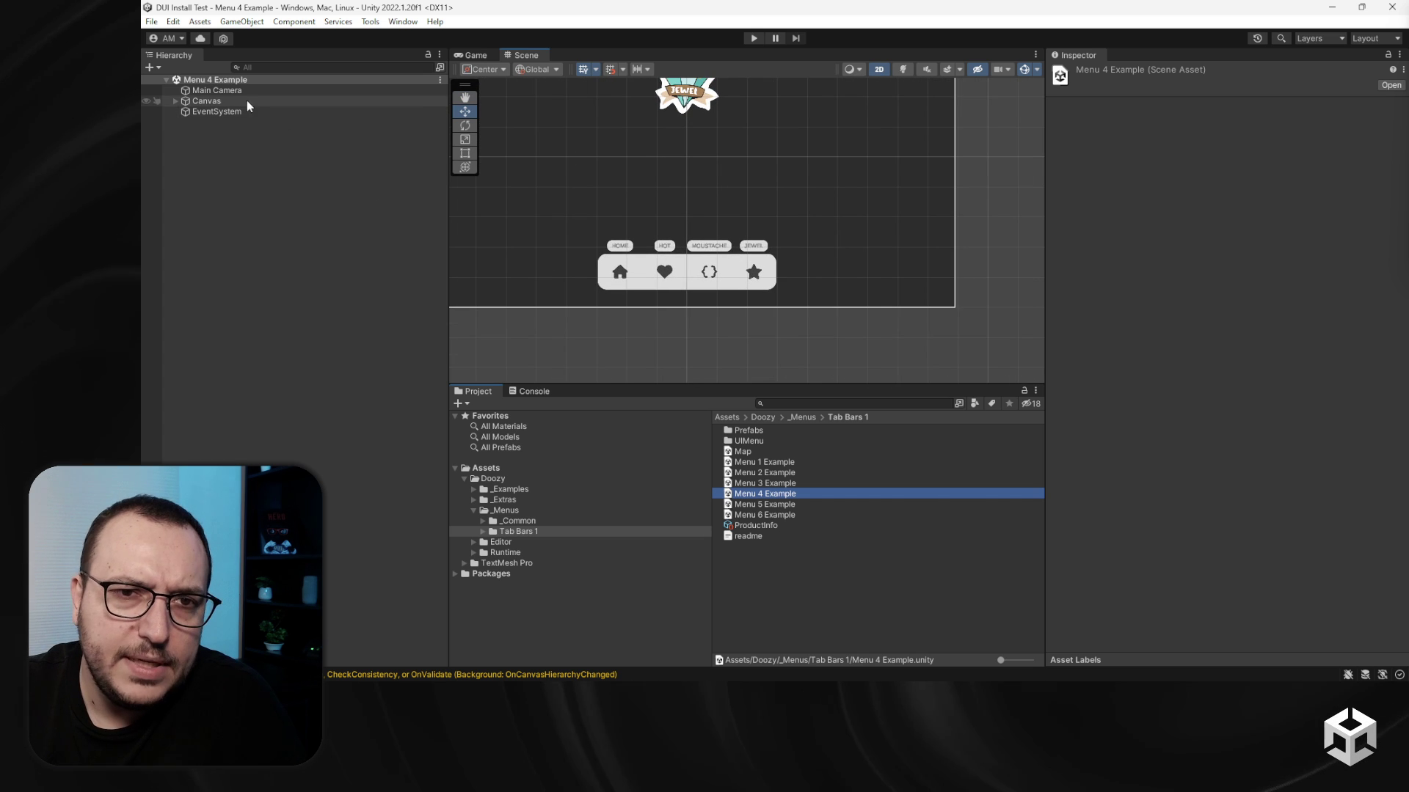
click(175, 101)
click(184, 111)
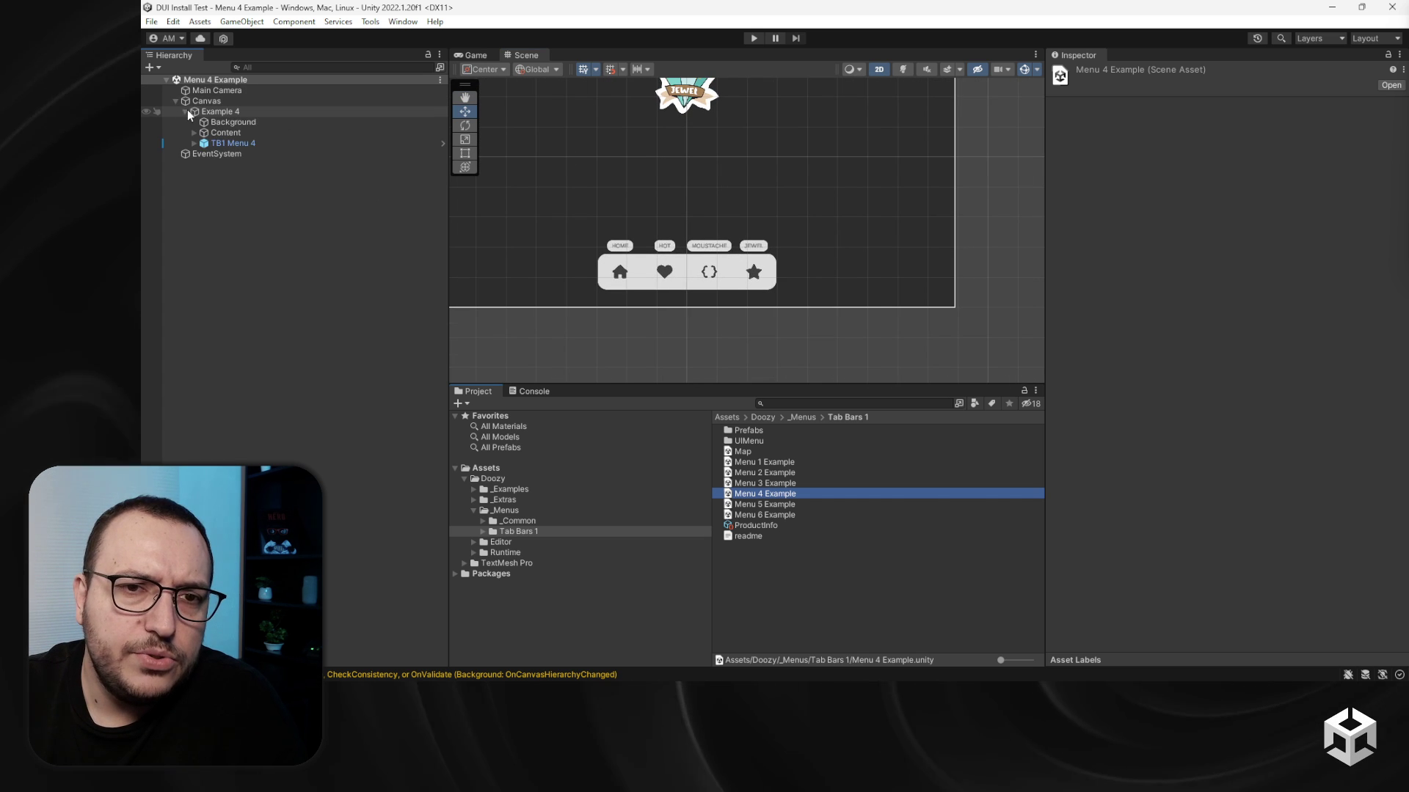
click(202, 143)
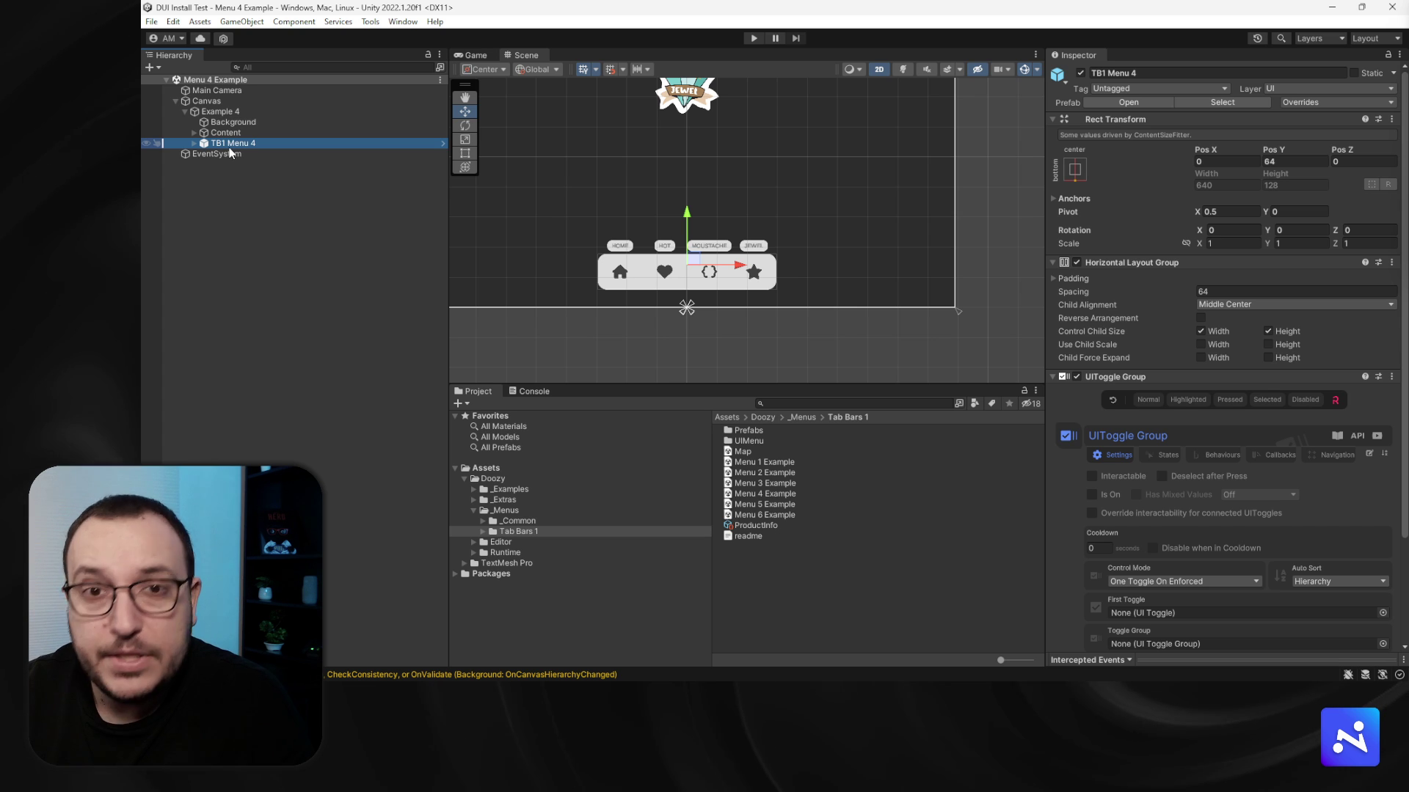
click(195, 143)
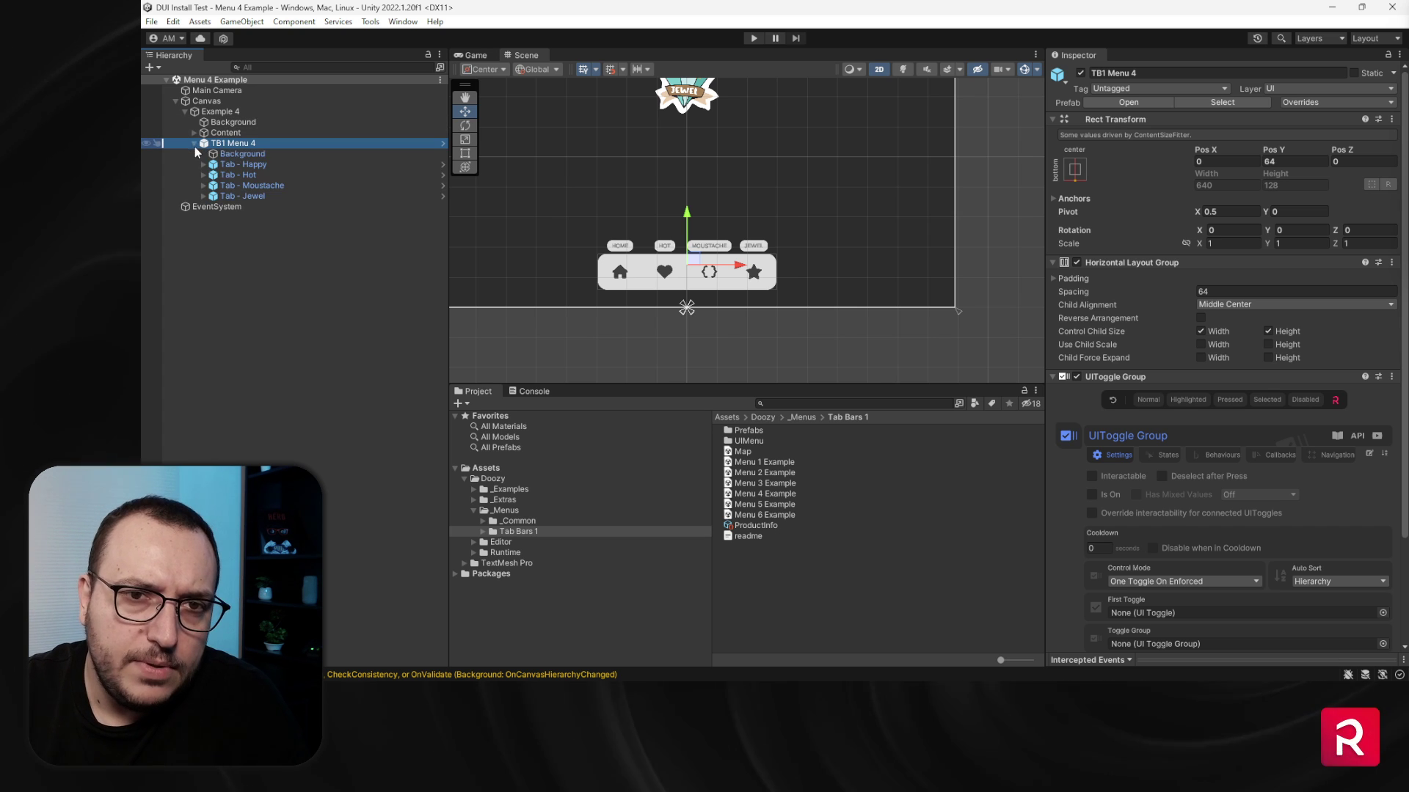
right_click(254, 147)
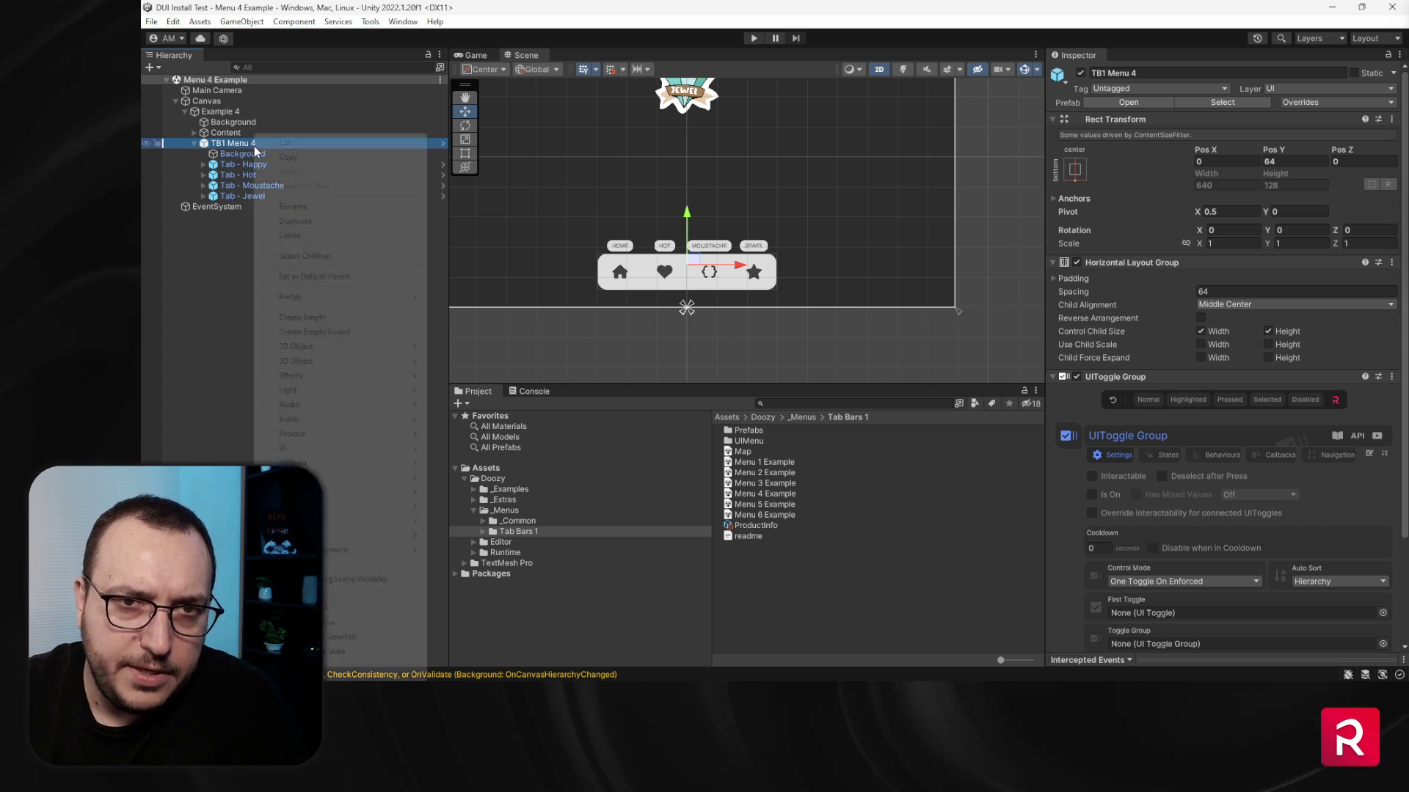
mouse_move(330, 298)
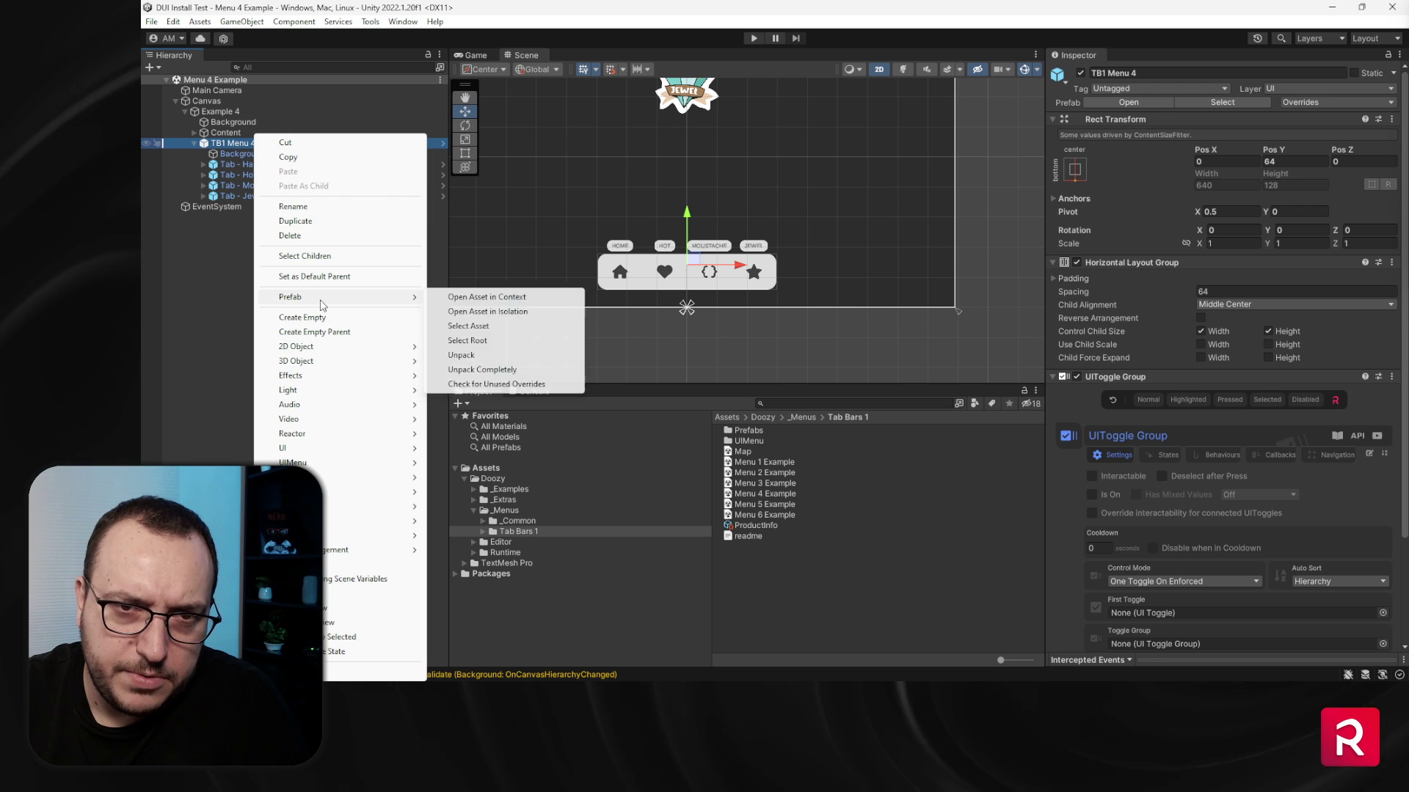
click(482, 370)
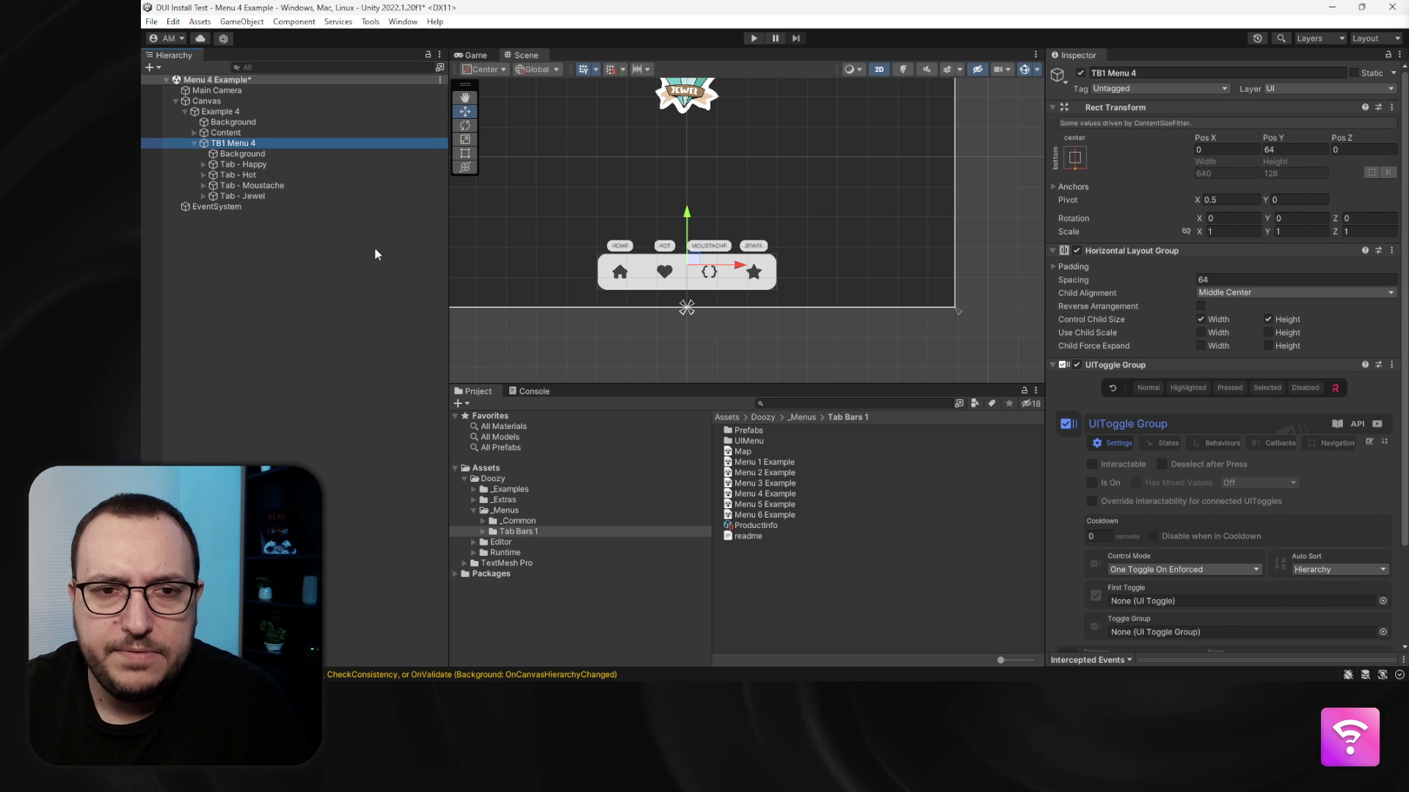
Step: Bring up the Doozy UI Menu preset library from Tools
click(369, 21)
mouse_move(396, 39)
click(499, 106)
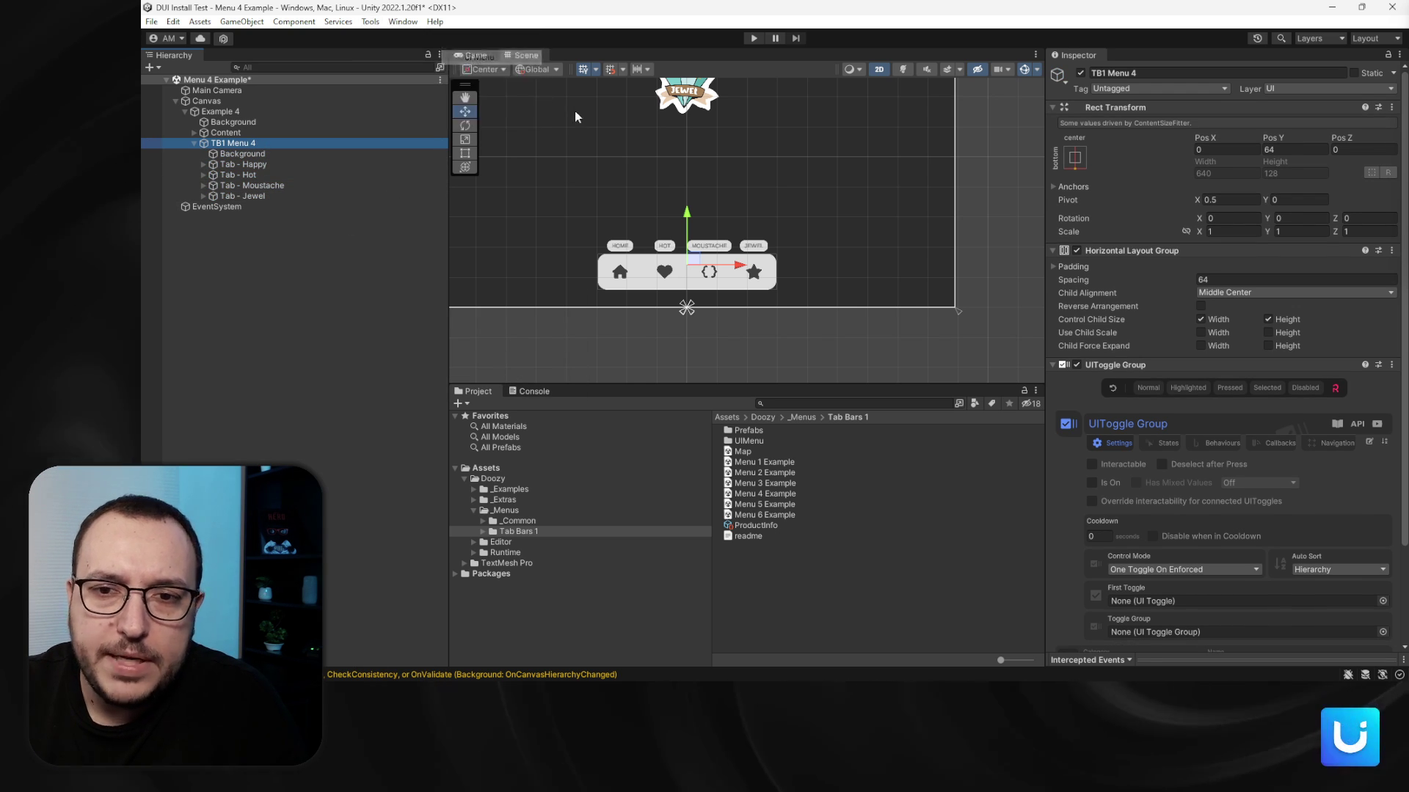
mouse_move(373, 99)
mouse_down()
mouse_move(435, 144)
mouse_move(379, 154)
mouse_move(383, 123)
mouse_up()
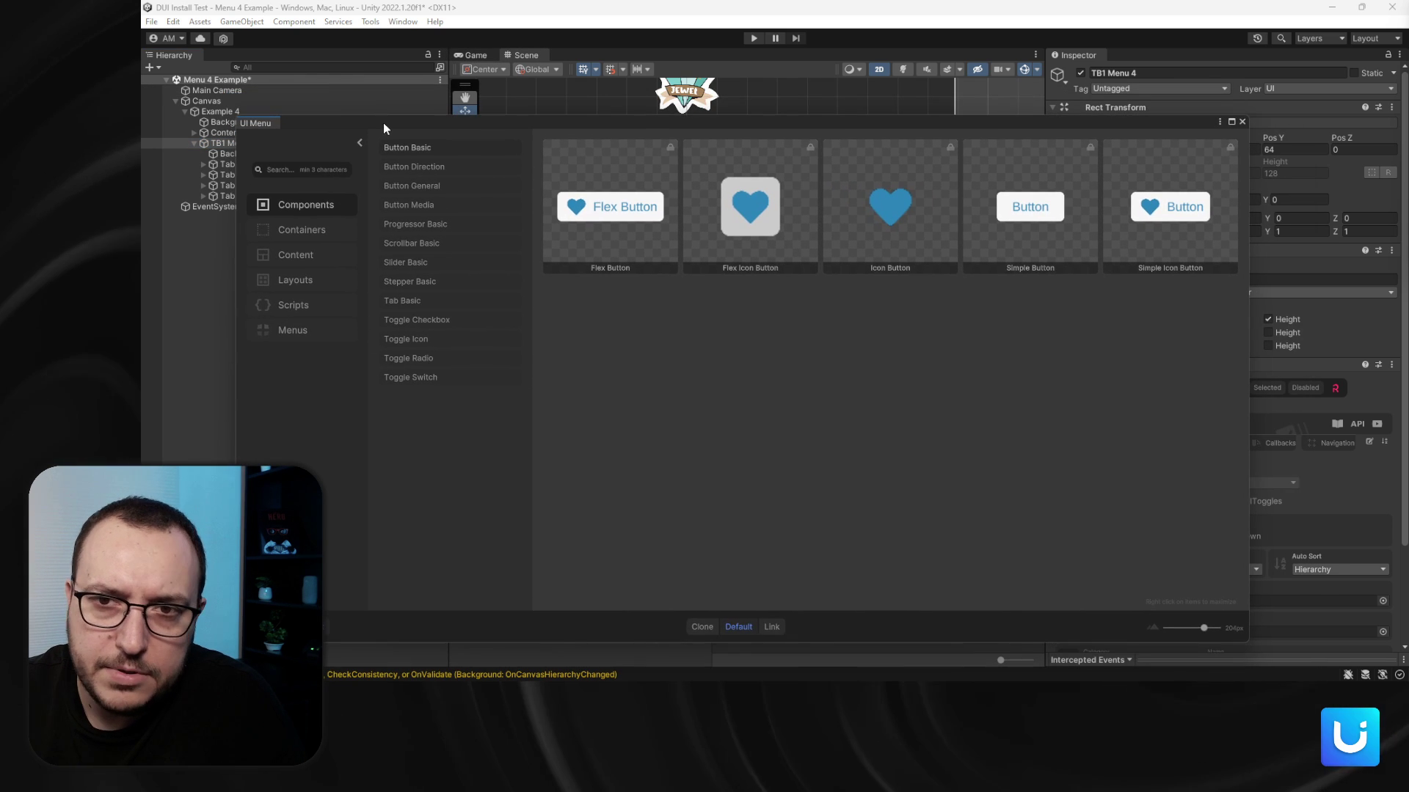
Step: Add the TB1 Menu 4 Tab preset from the Menus category under TB1 Menu 4
click(320, 336)
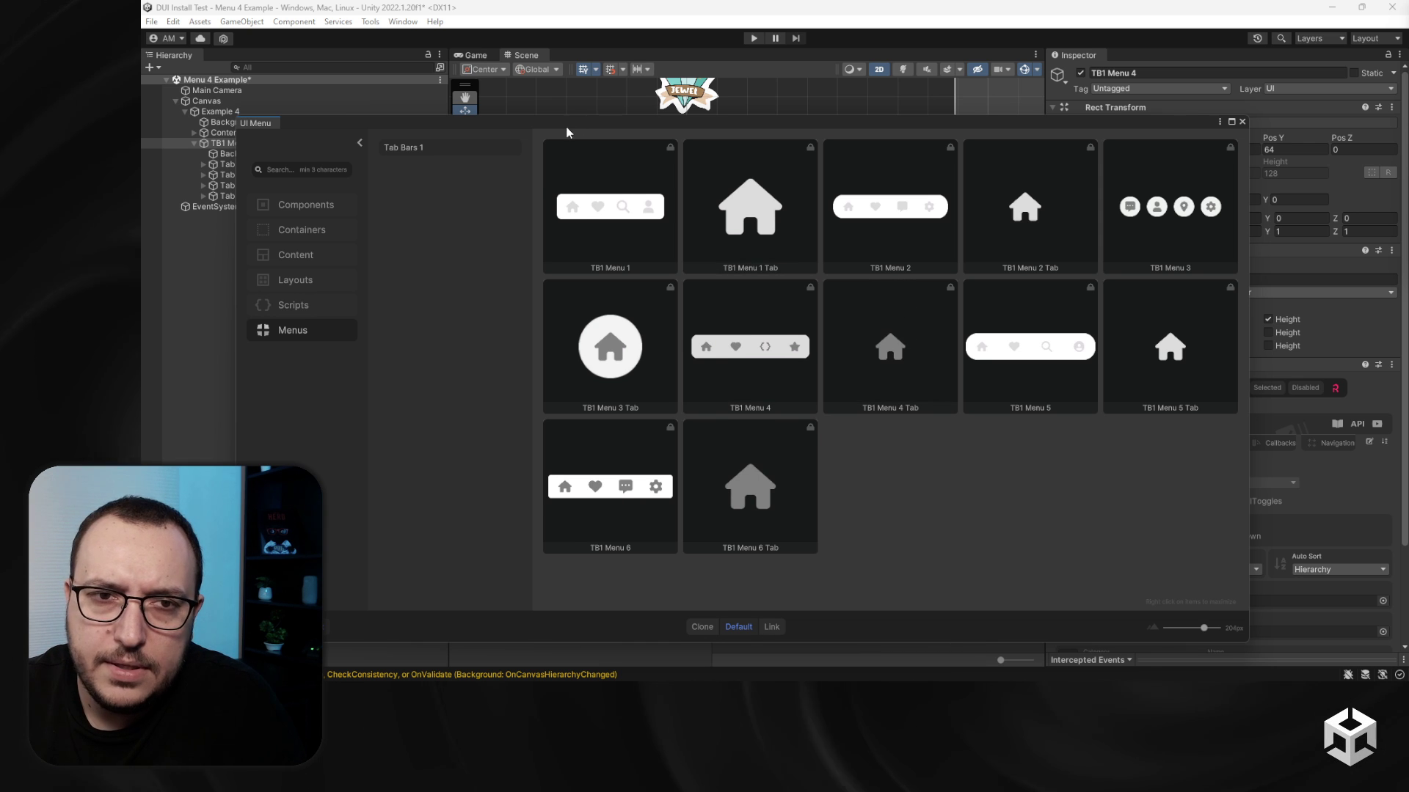
drag(565, 125, 579, 134)
drag(296, 131, 389, 164)
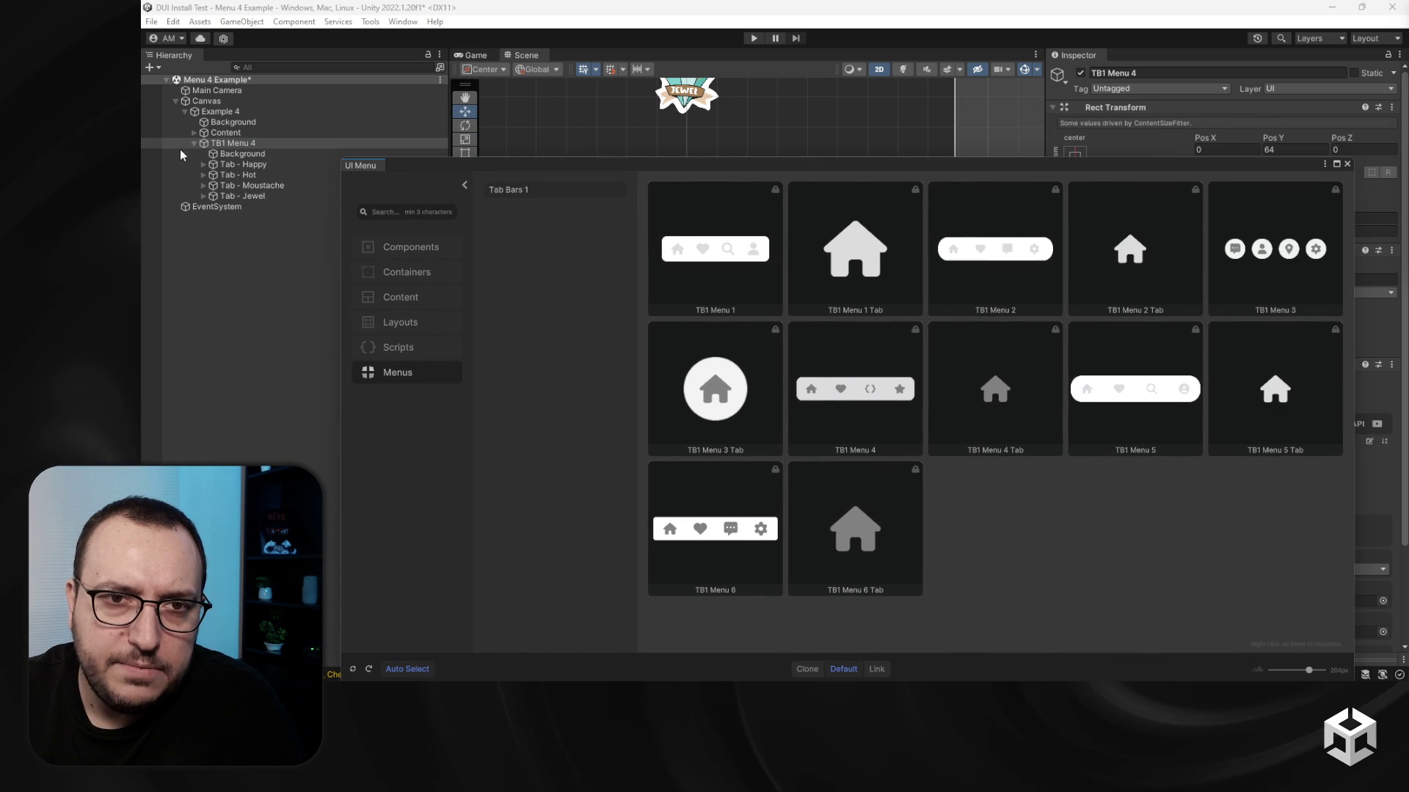
click(988, 385)
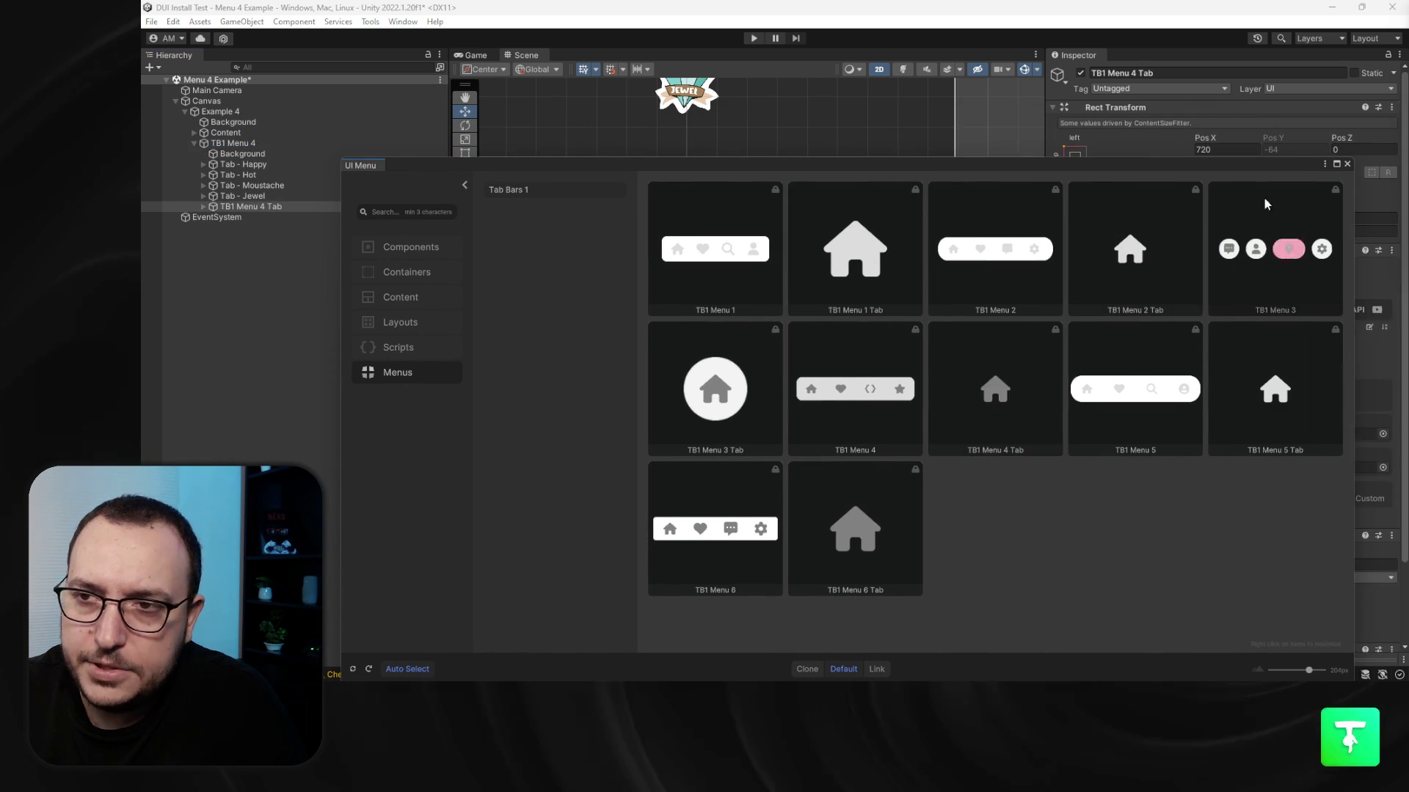
click(1347, 165)
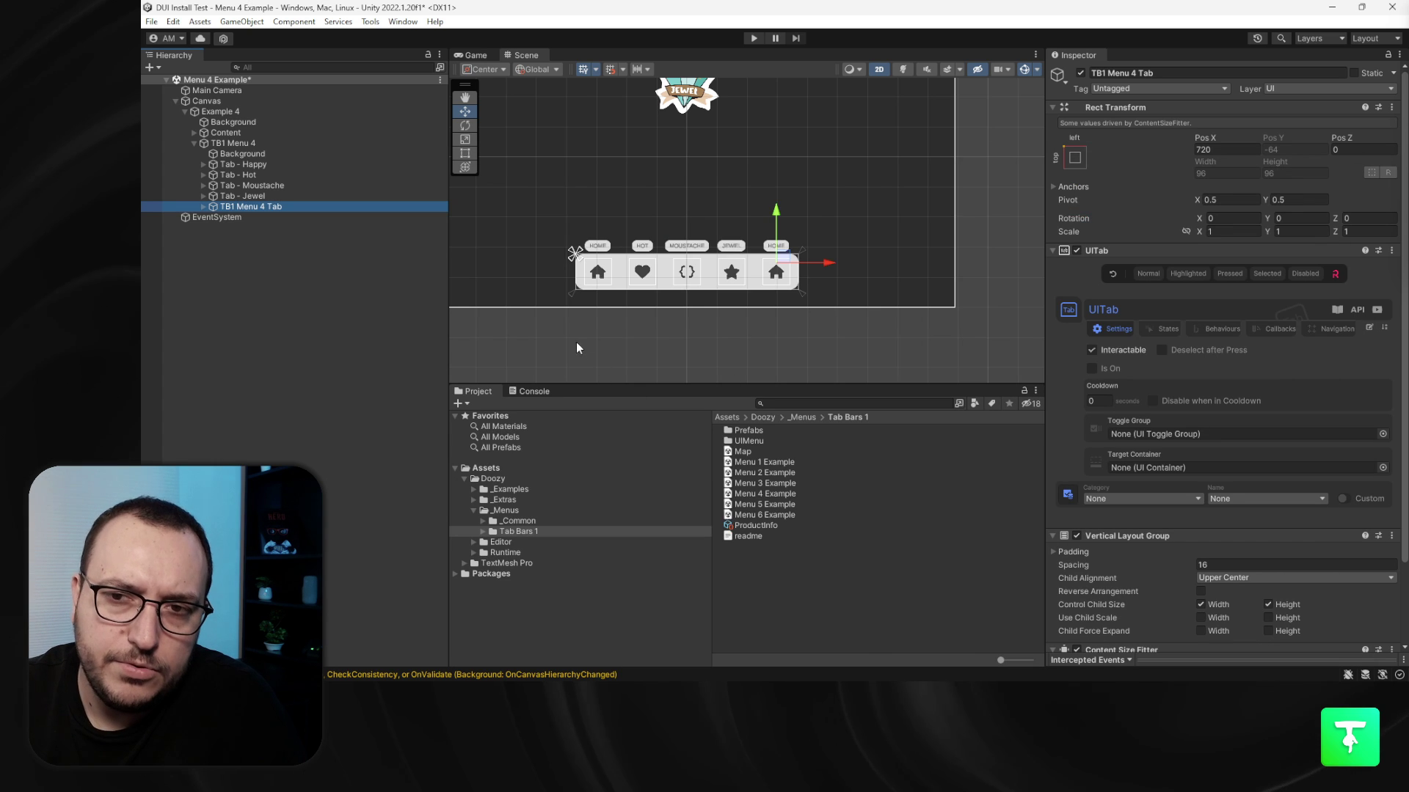
scroll(772, 291, up, 10)
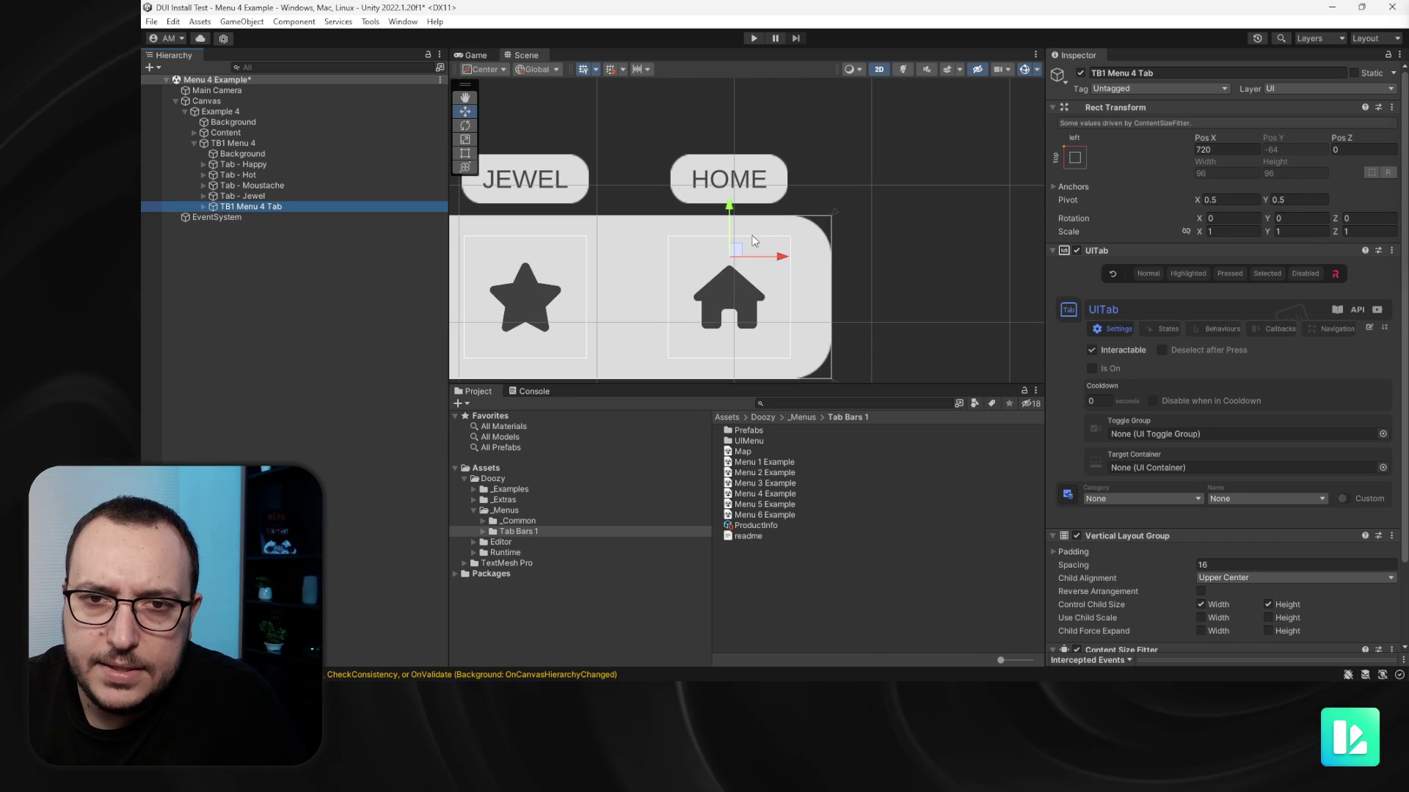
scroll(753, 238, down, 4)
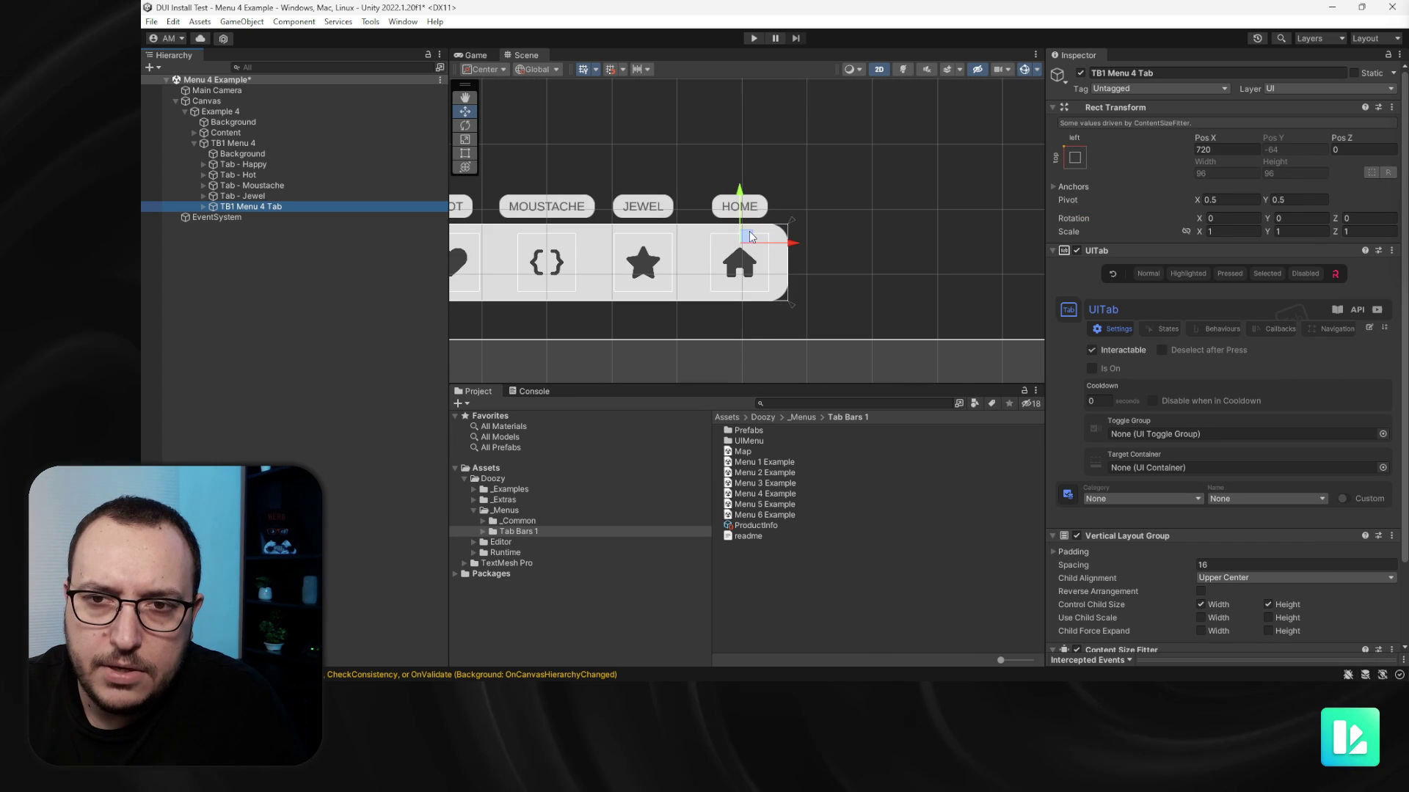
click(204, 207)
Step: Set the new tab Icon's Source Image to the alien sprite instead of the house
click(214, 227)
click(246, 238)
click(1386, 290)
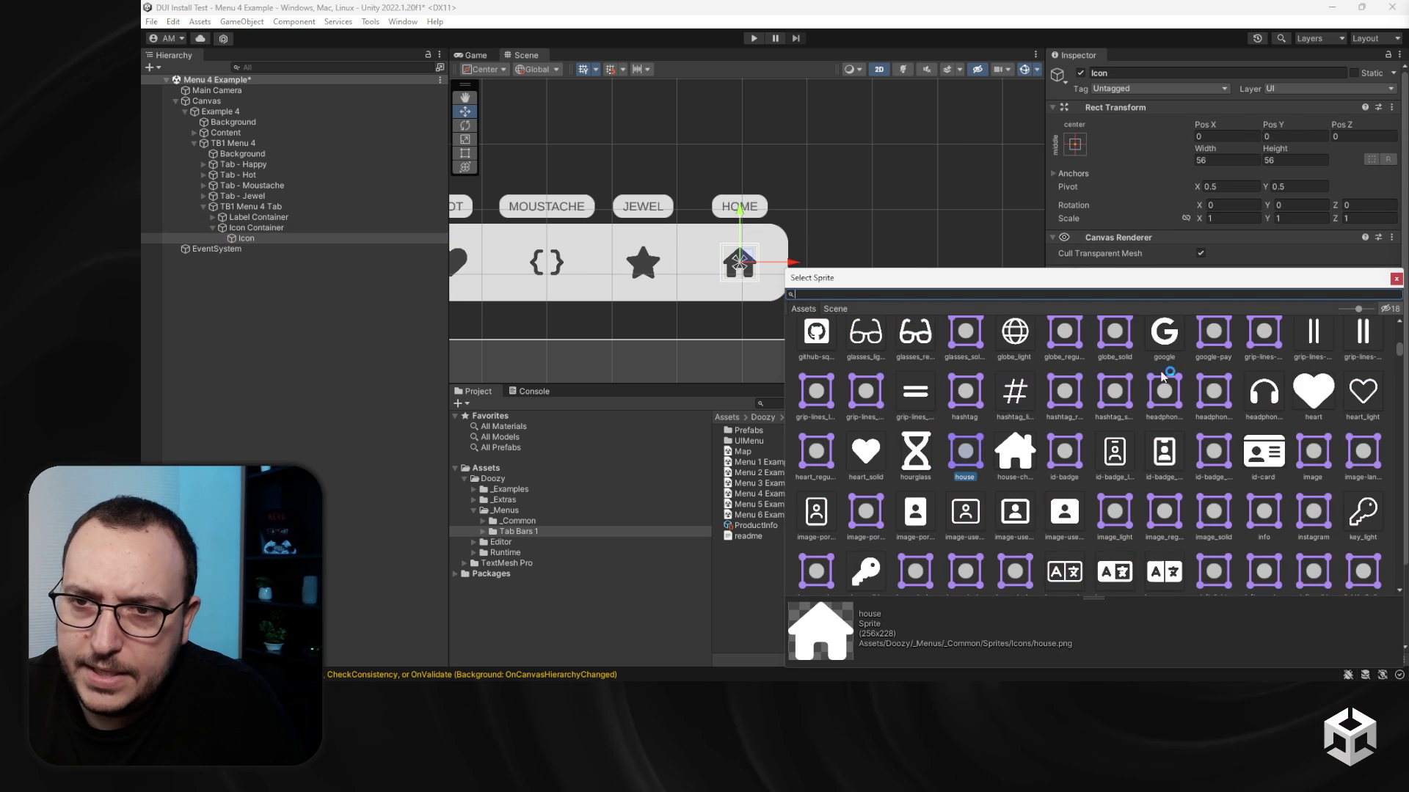
scroll(947, 518, up, 3)
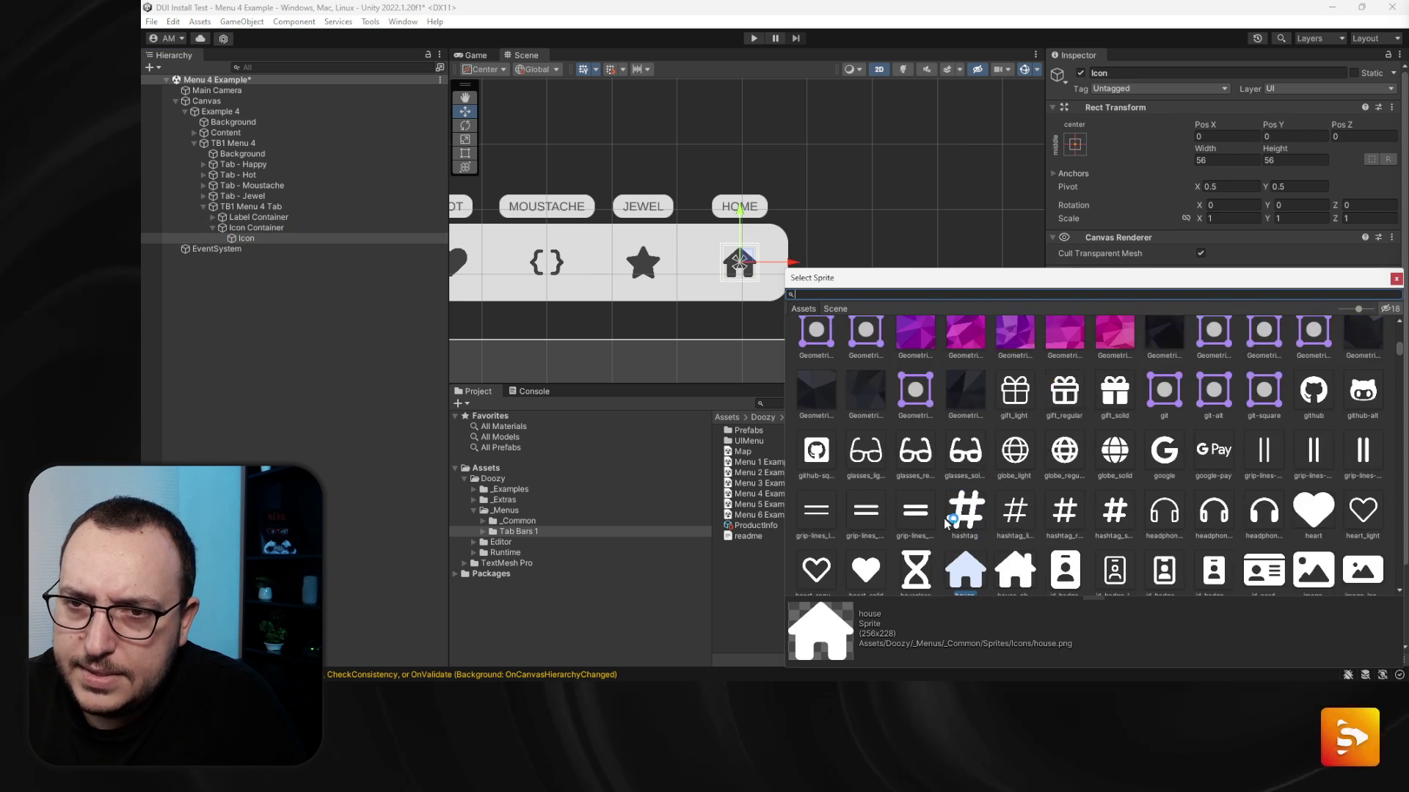
click(976, 458)
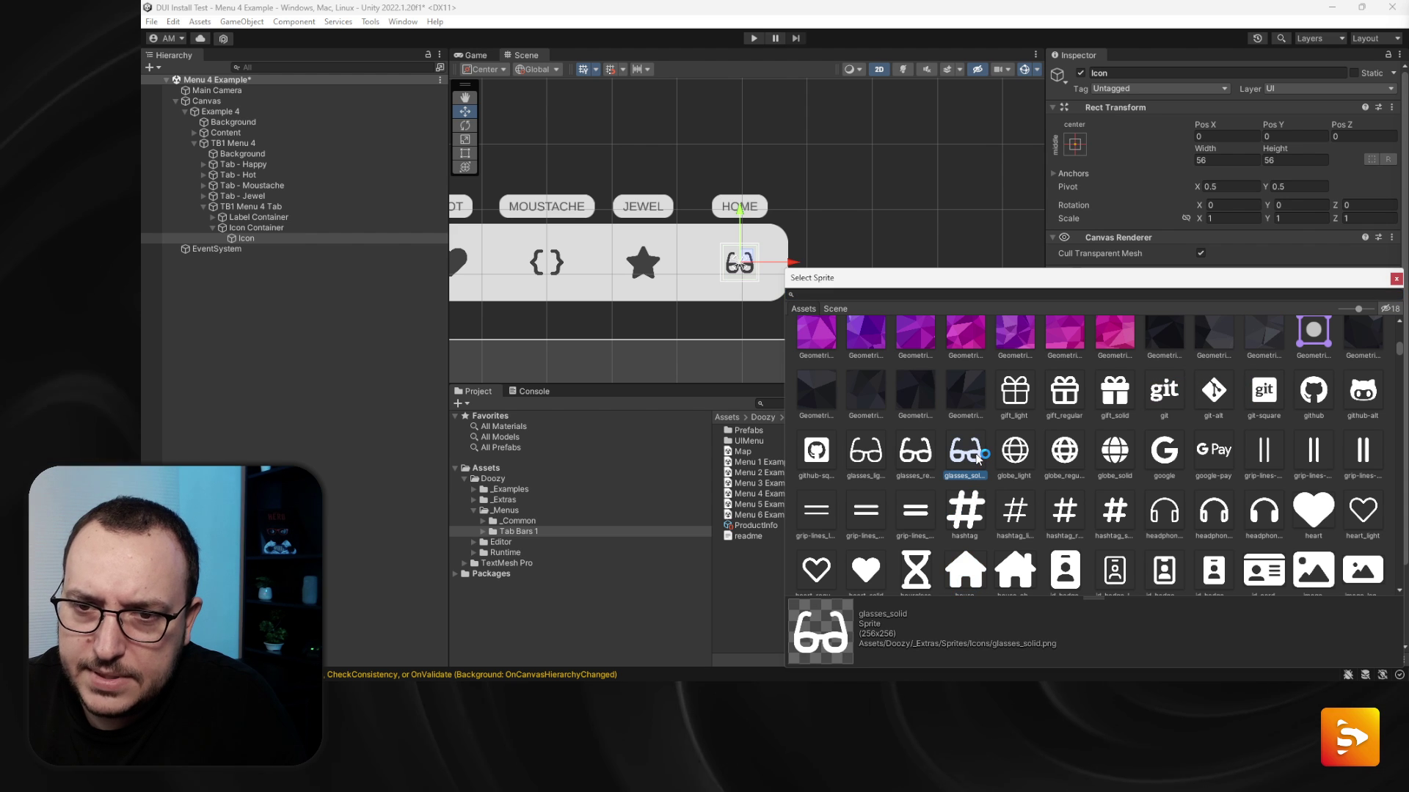
scroll(1103, 490, up, 15)
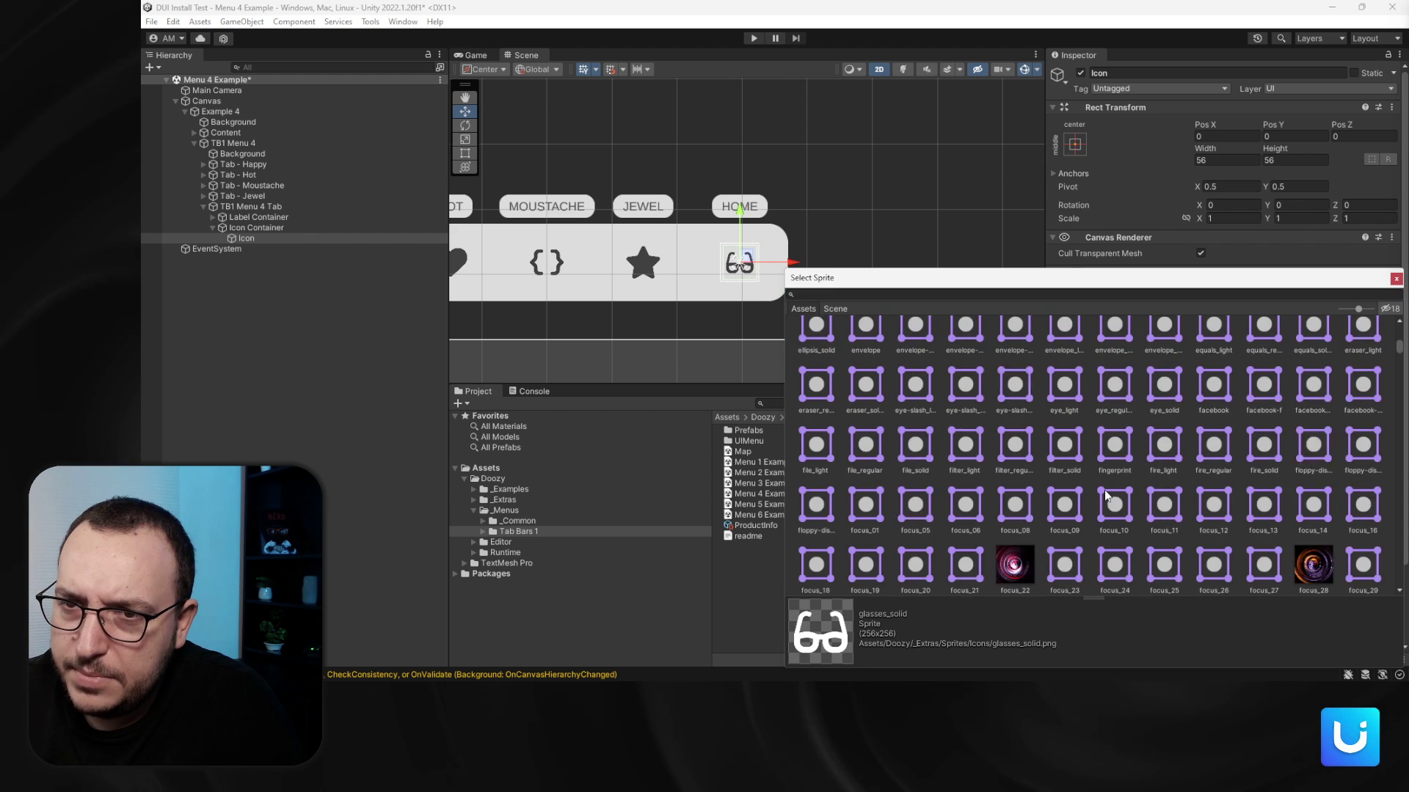
scroll(1106, 495, up, 6)
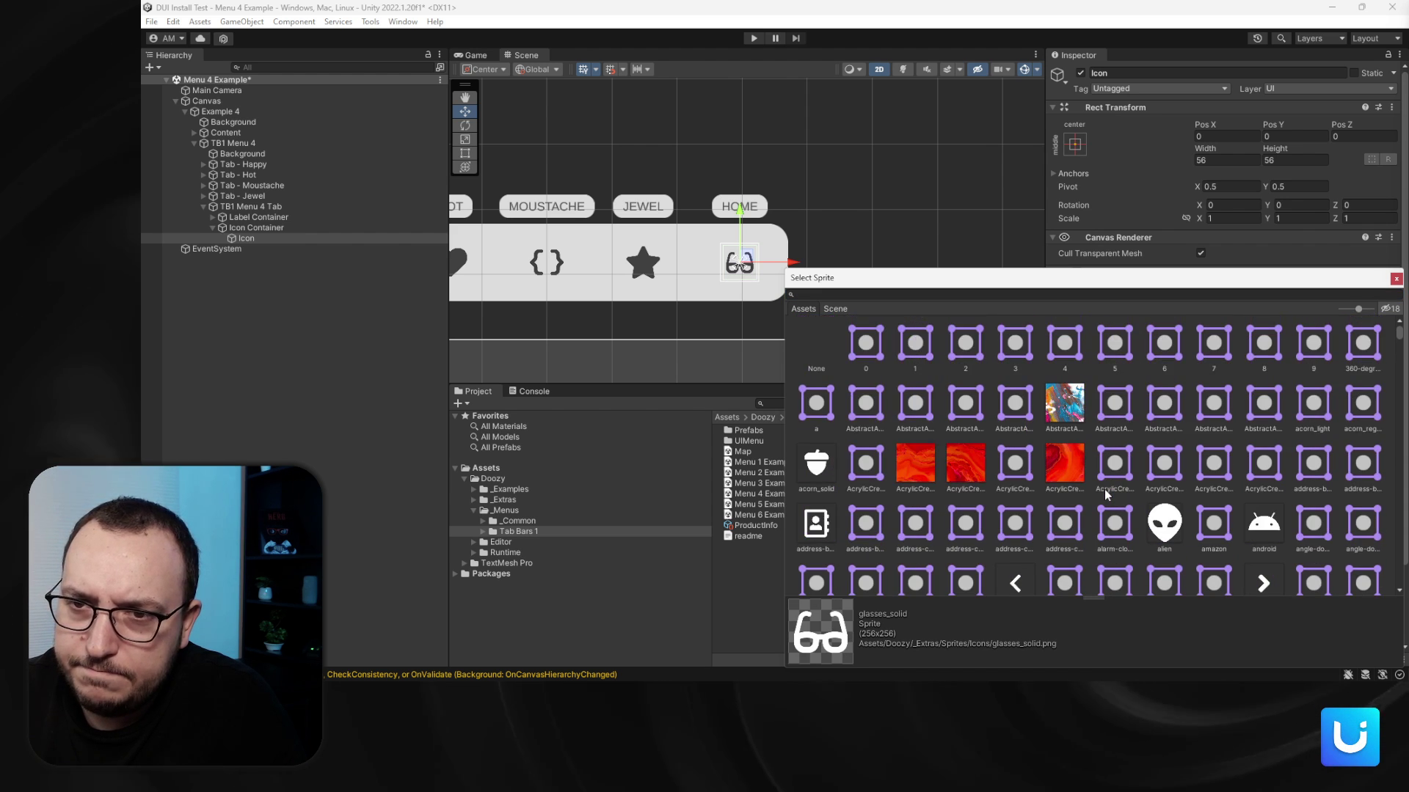
double_click(1149, 518)
scroll(719, 243, up, 5)
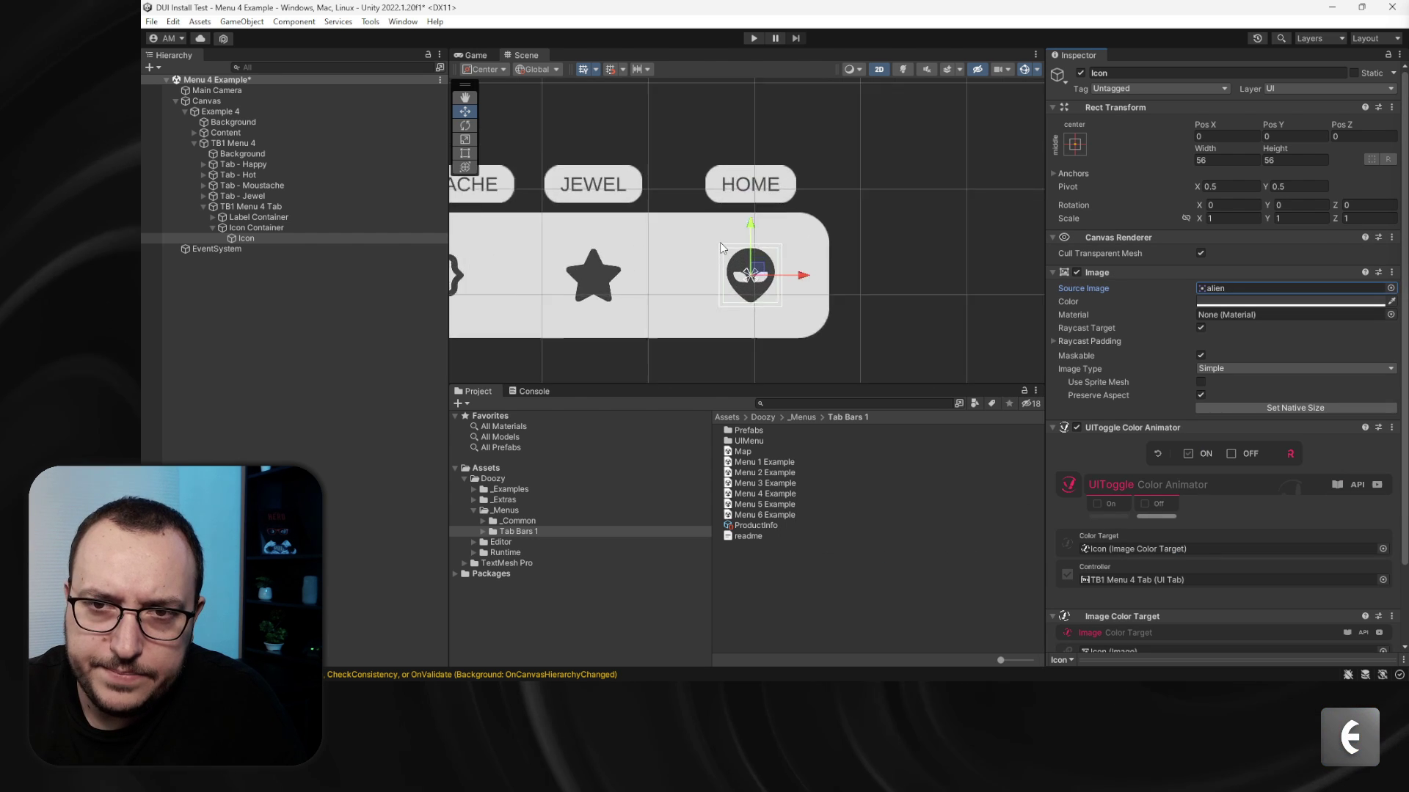
Step: Replace the new tab Label's text 'Home' with 'My Special Label'
click(213, 217)
click(249, 228)
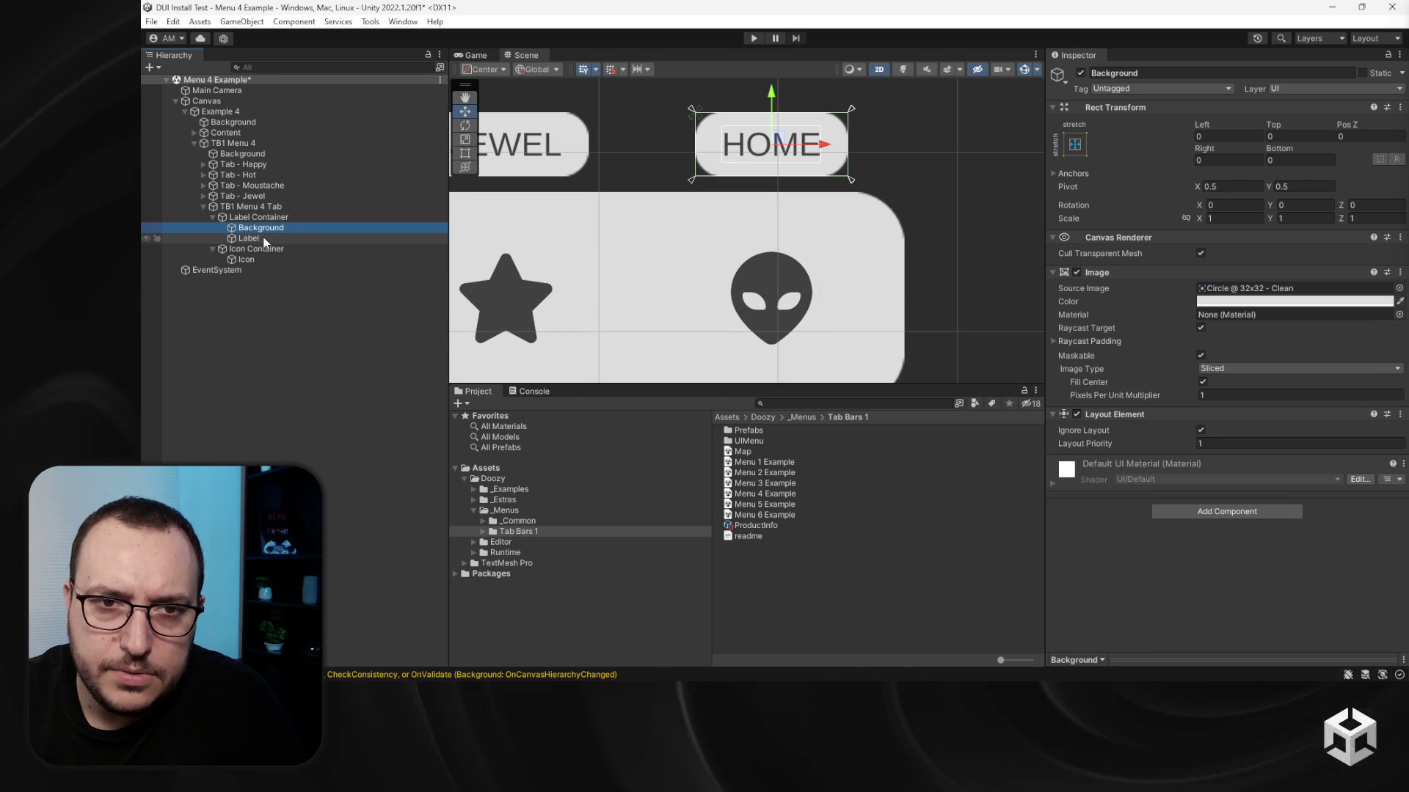
click(263, 238)
text(My Special Label)
scroll(769, 226, down, 3)
scroll(769, 226, down, 2)
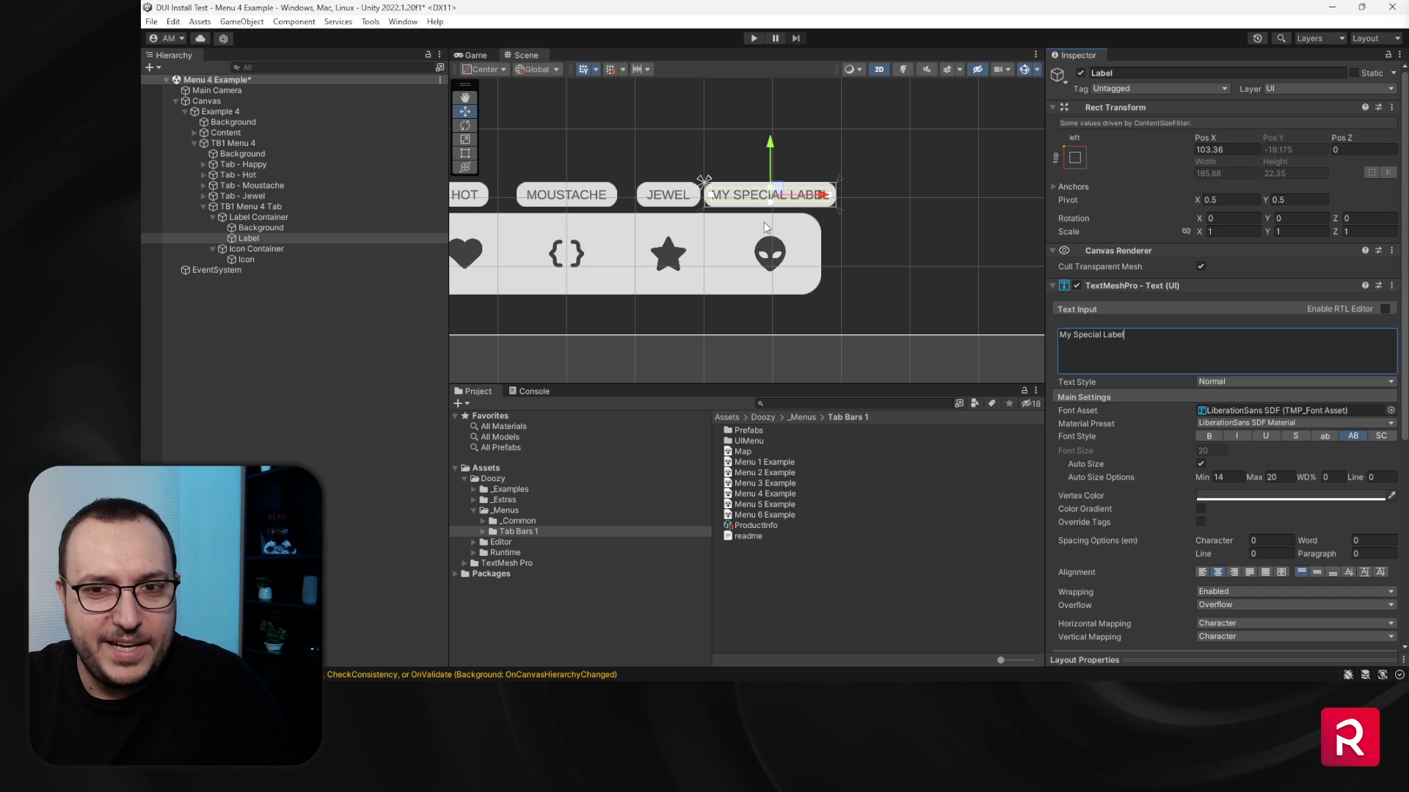
click(213, 207)
click(194, 132)
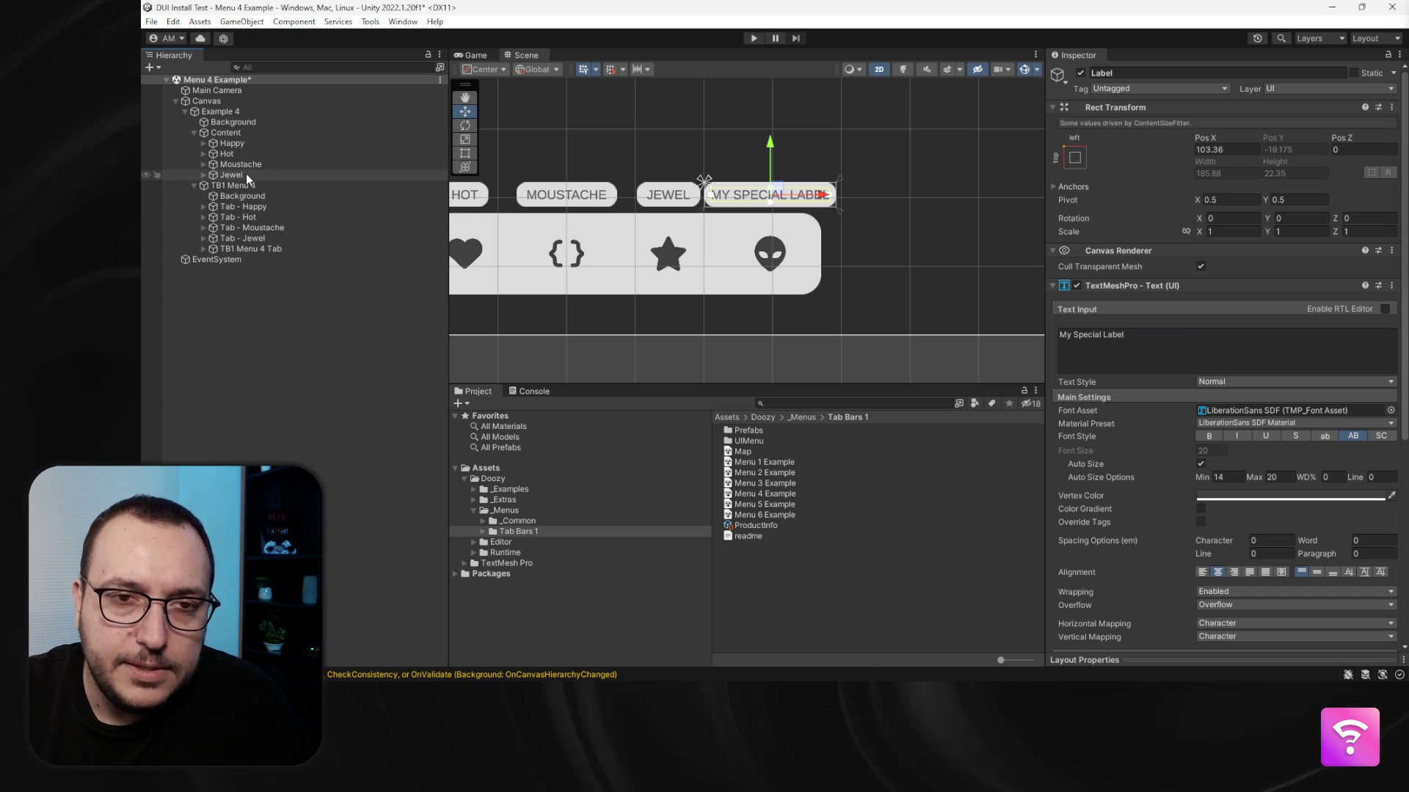
Step: Duplicate the Jewel container and name the copy Alien
double_click(231, 176)
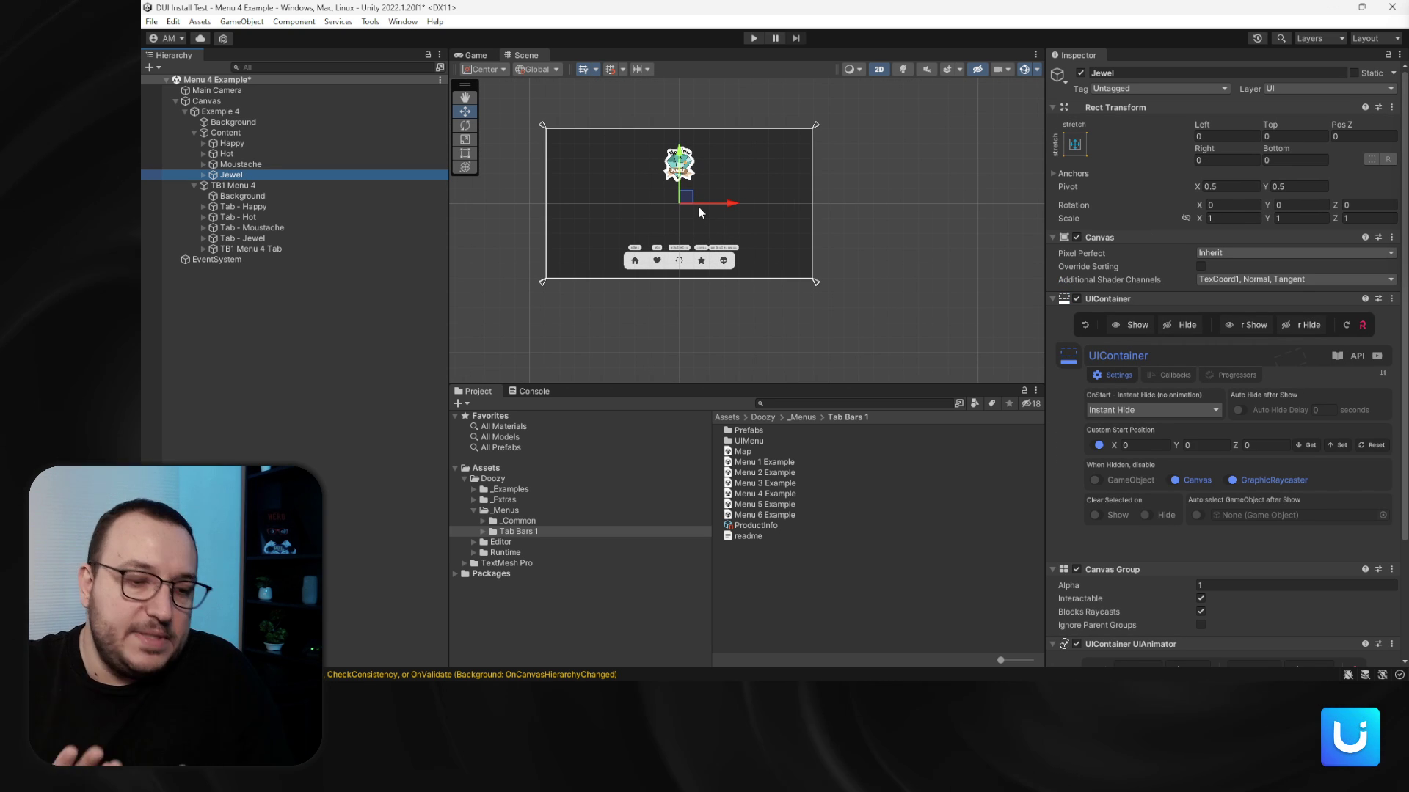
key(ctrl+d)
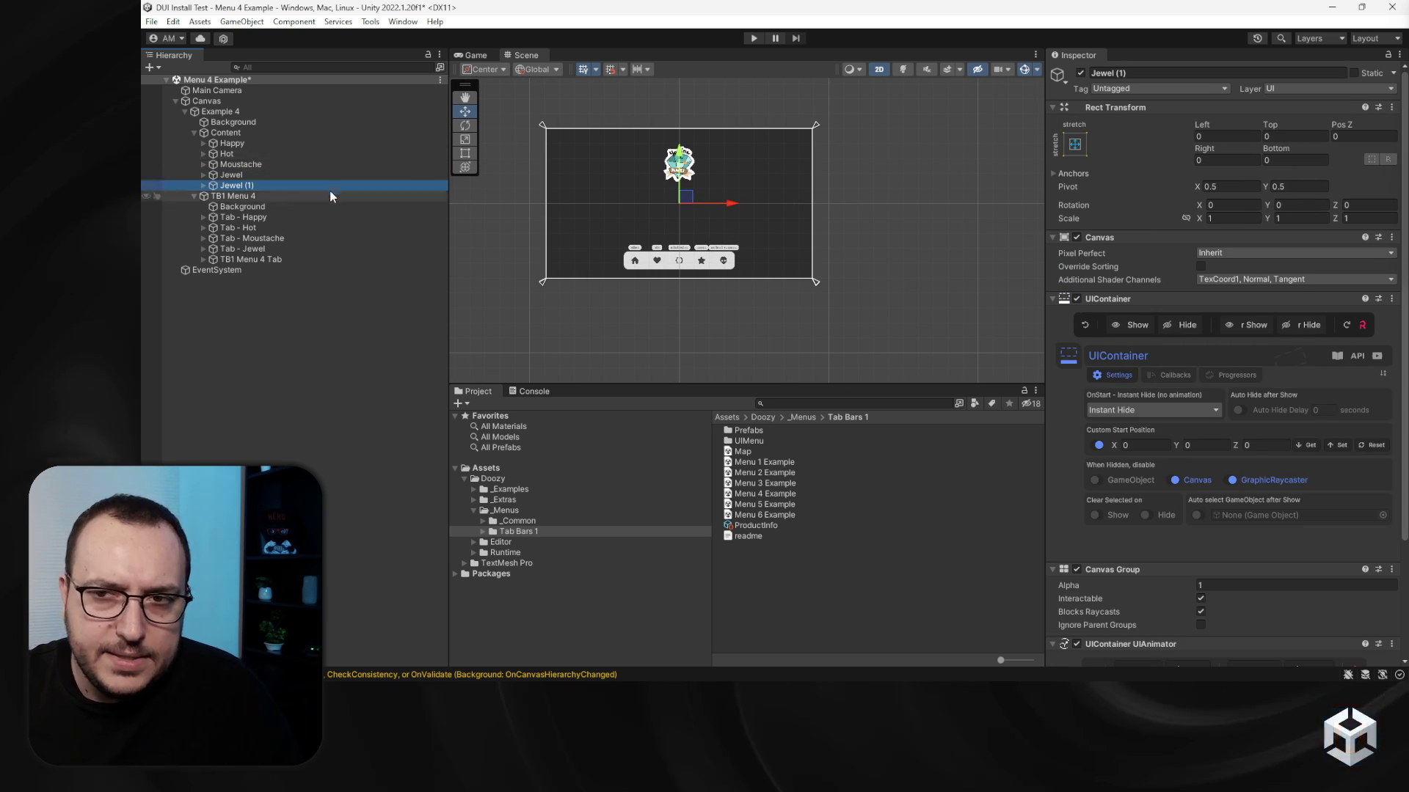
click(249, 186)
text(A)
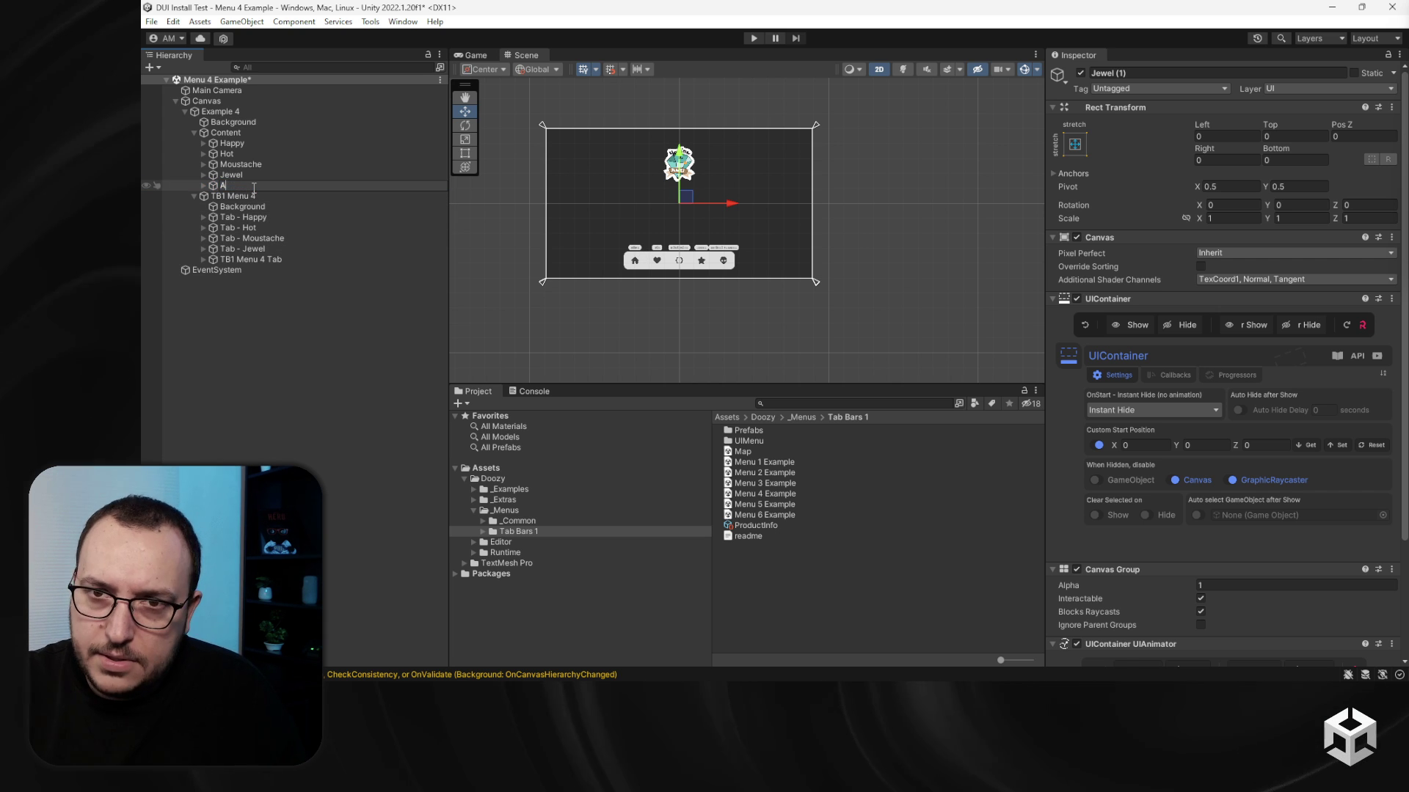
scroll(733, 264, up, 5)
click(271, 177)
click(249, 185)
click(250, 186)
key(Return)
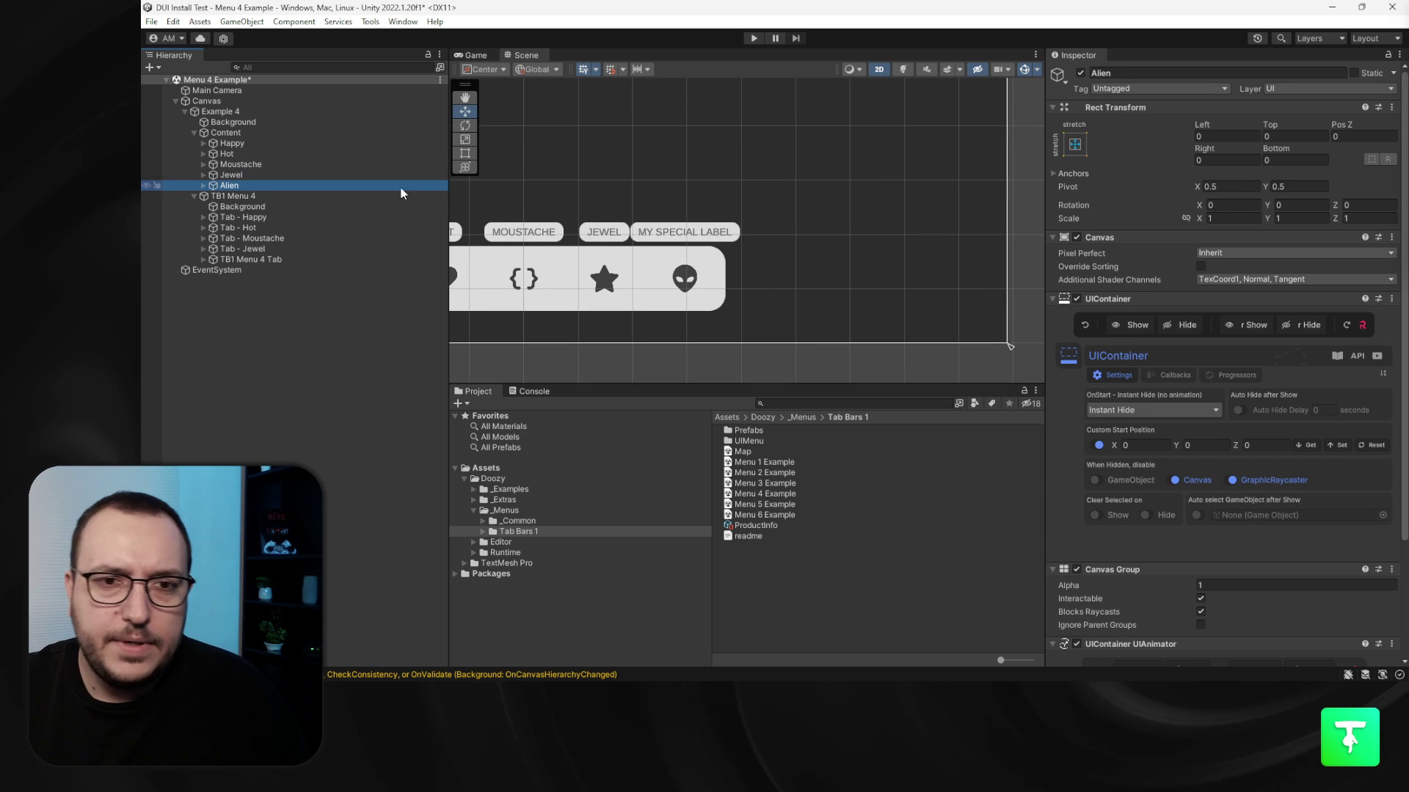
key(f)
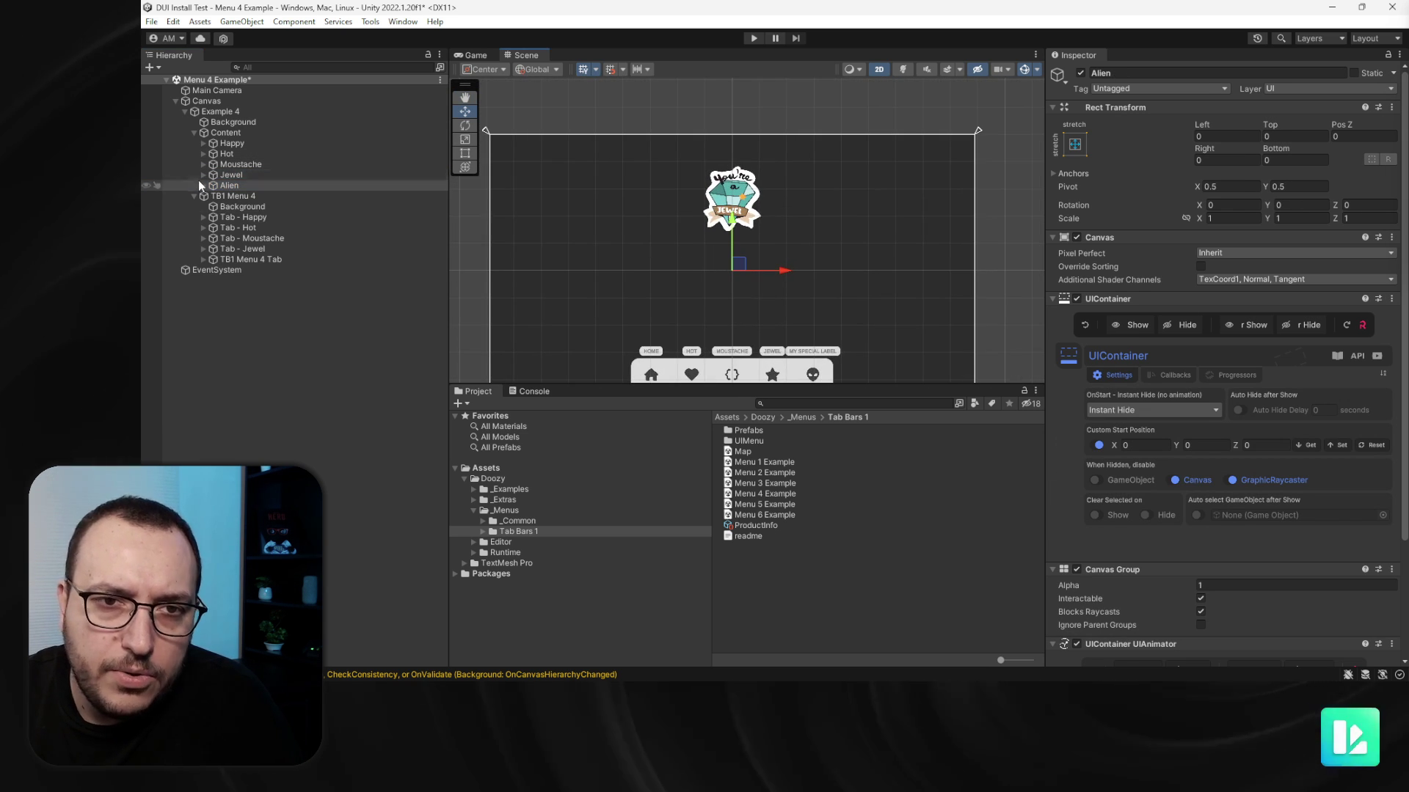
Step: Set the copy's Hero image Source Image to the Sticker - keep calm sprite
click(203, 186)
click(238, 217)
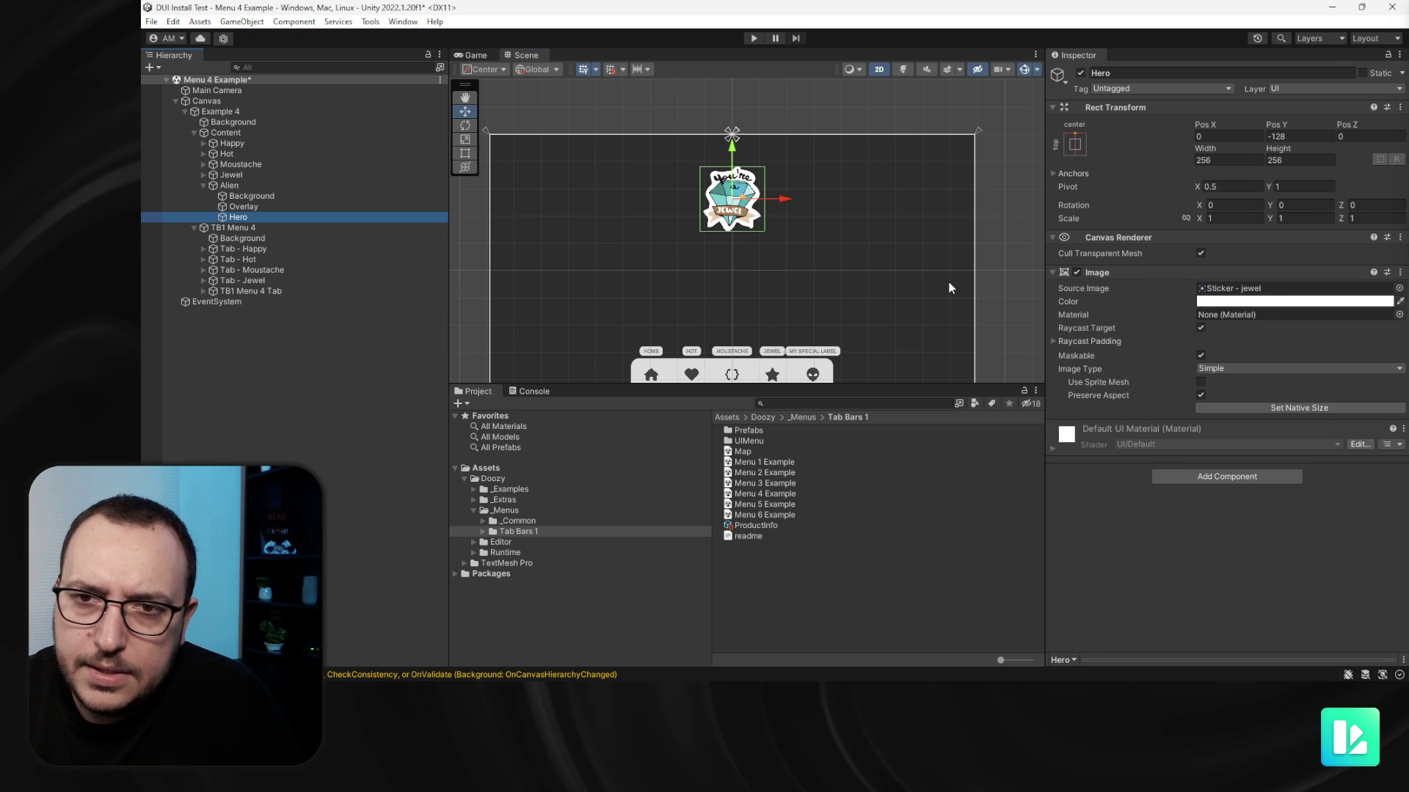
click(1398, 289)
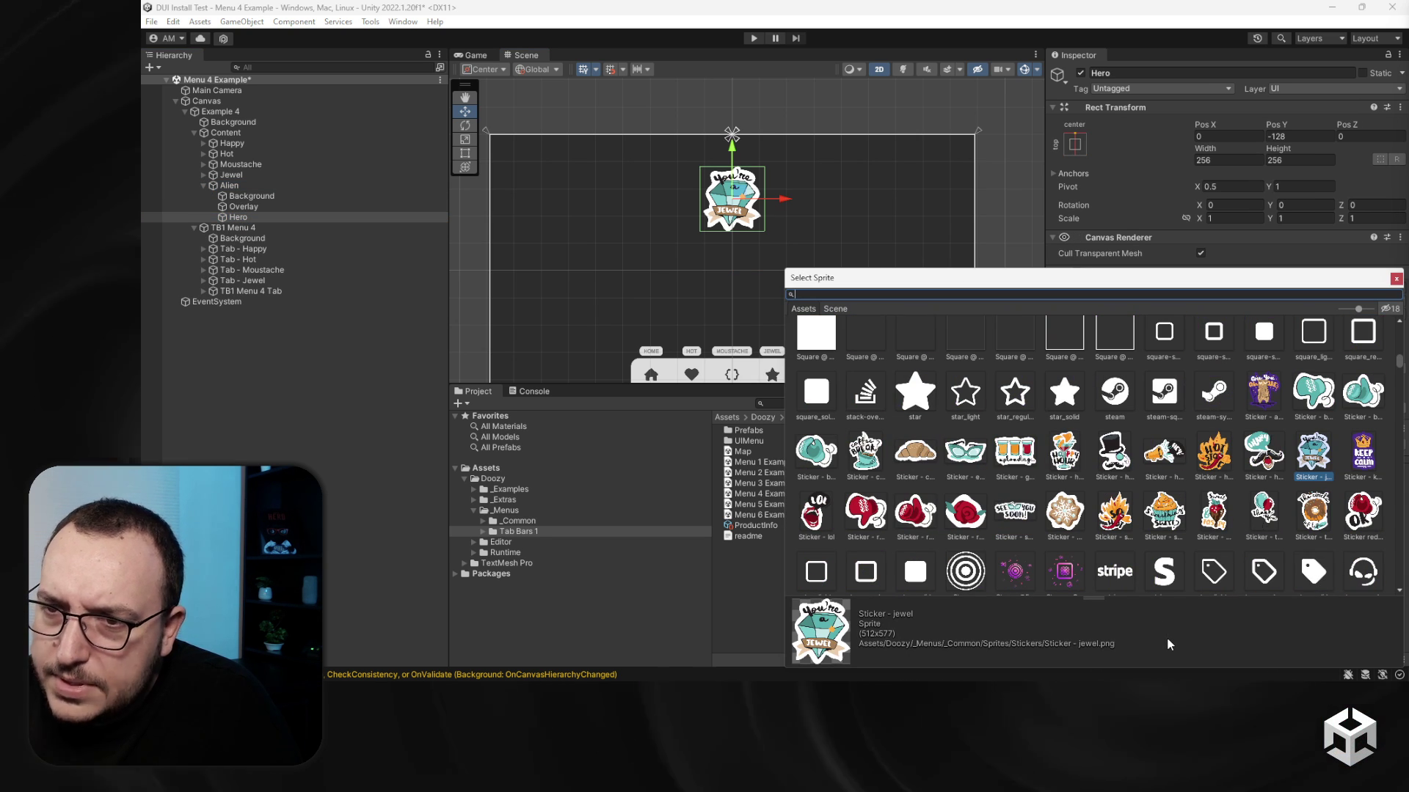
double_click(1362, 451)
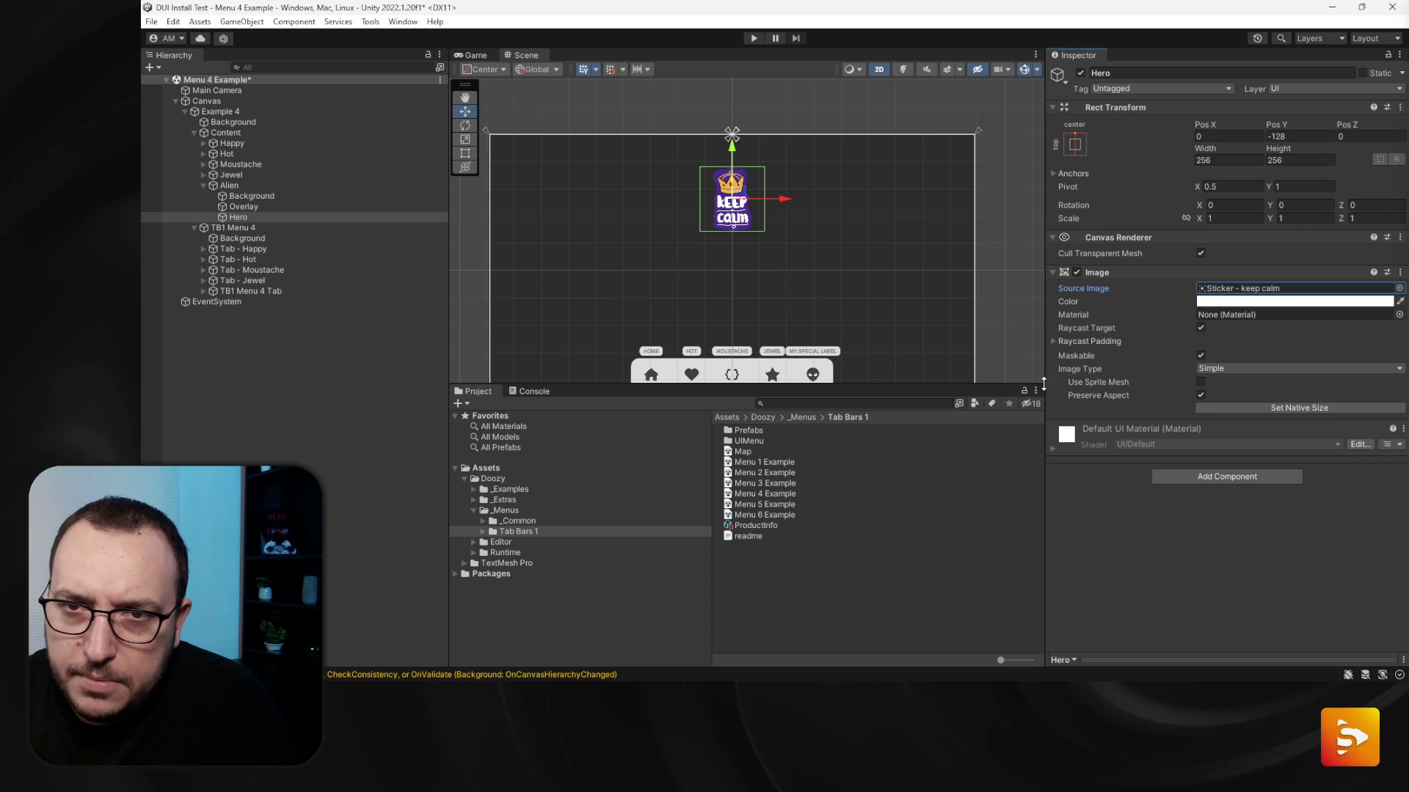
scroll(722, 226, up, 3)
scroll(719, 239, down, 5)
scroll(755, 228, up, 4)
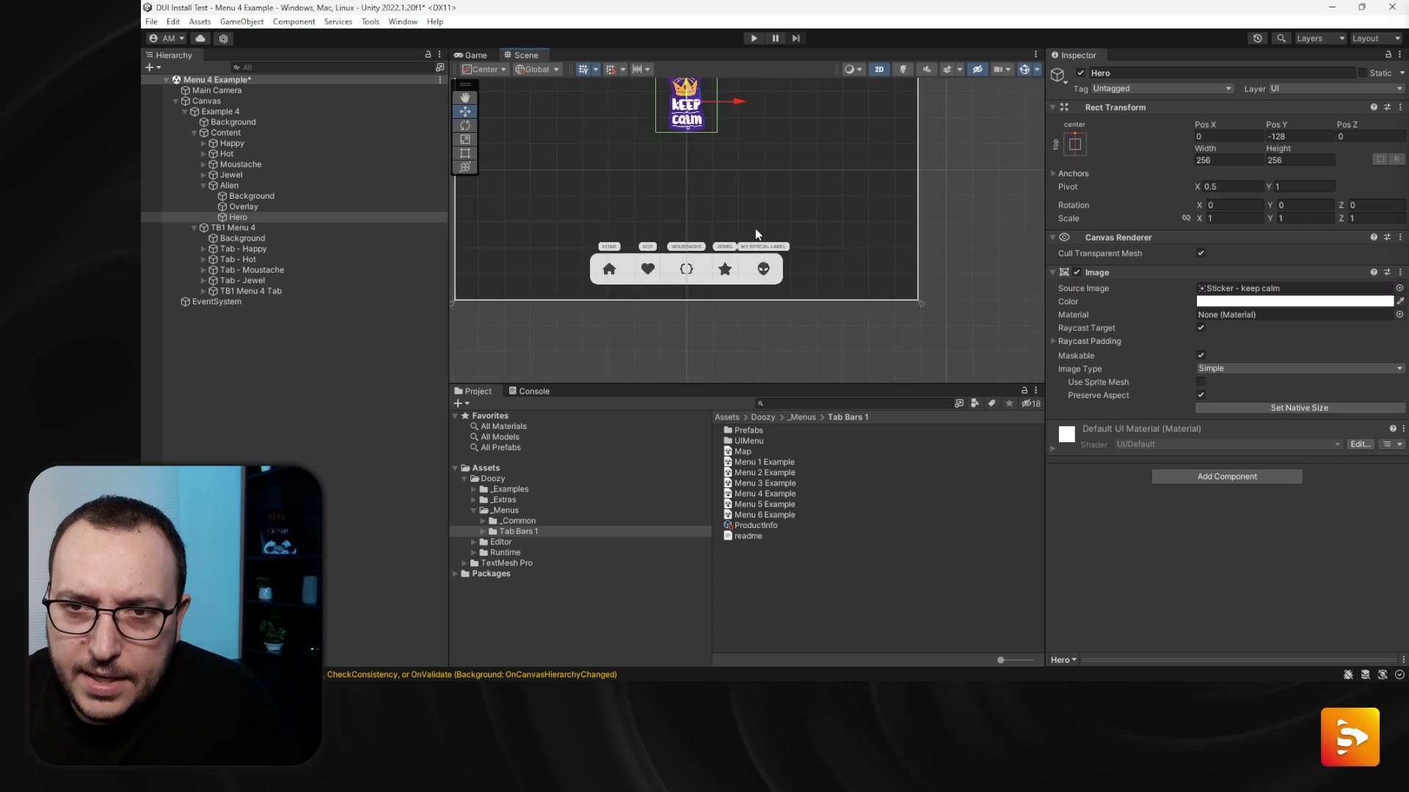
Step: Rename the Alien container to Keep Calm
click(230, 186)
text(Keep Calm)
key(Return)
click(261, 290)
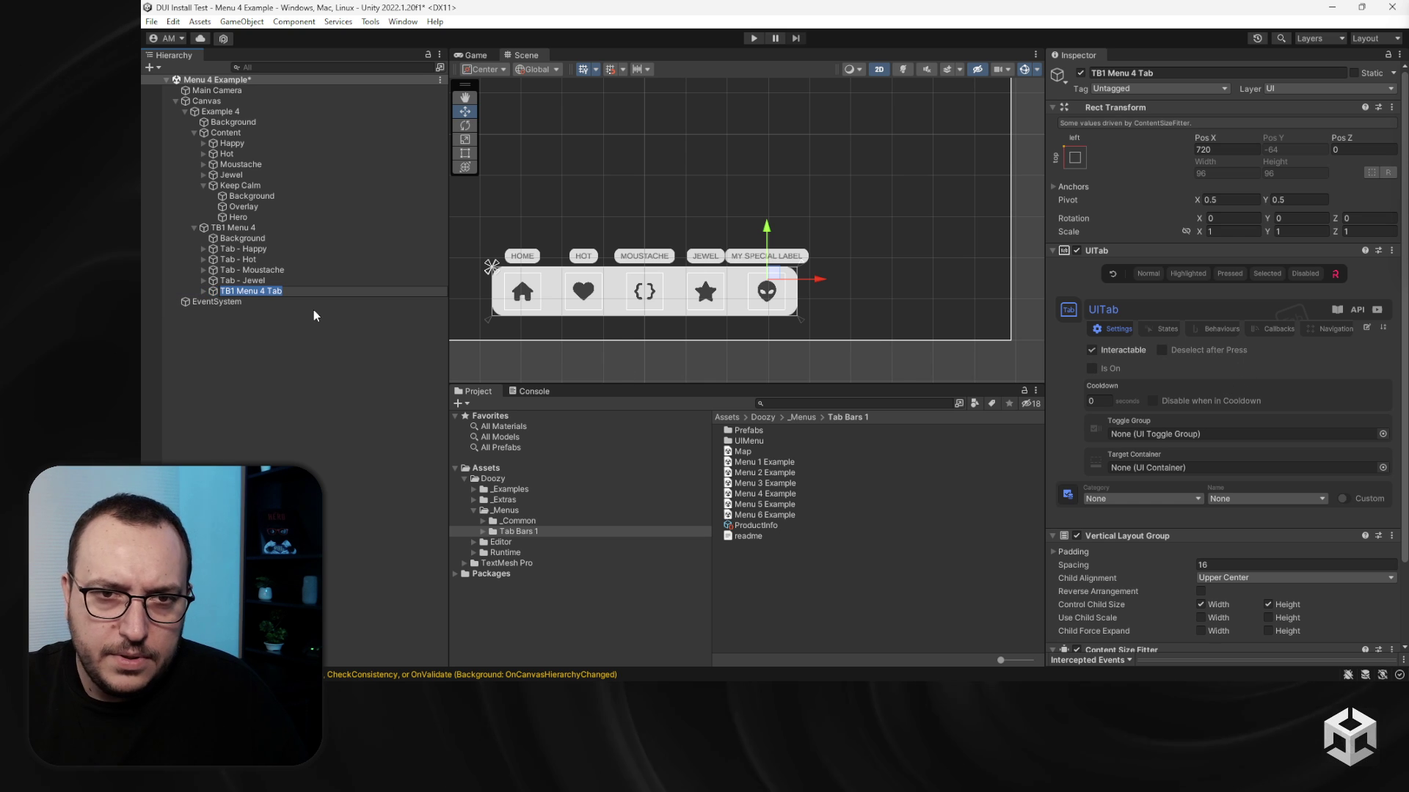
Step: Rename the new tab object to 'Tab - Keep Calm'
key(F2)
text(Tab - )
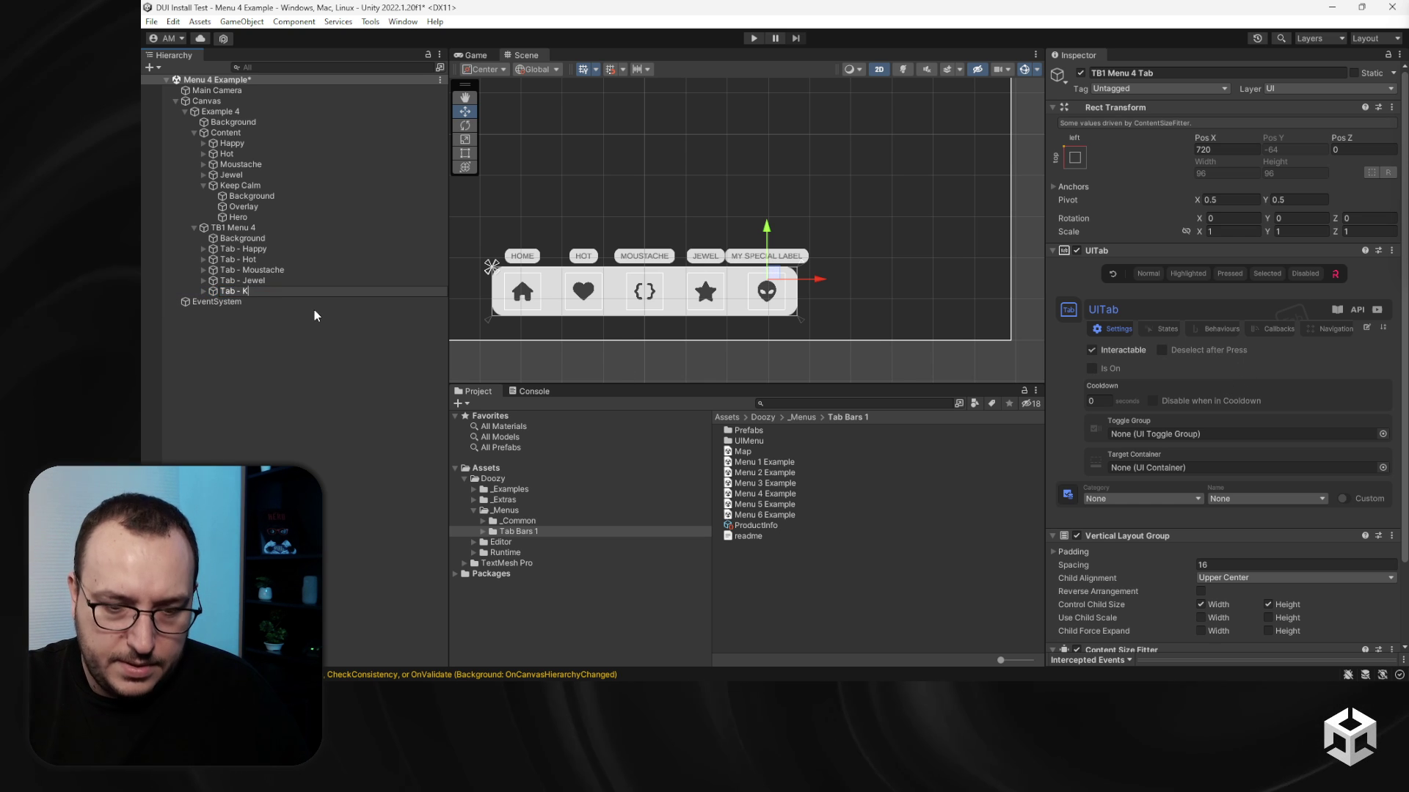
text(Keep Cam)
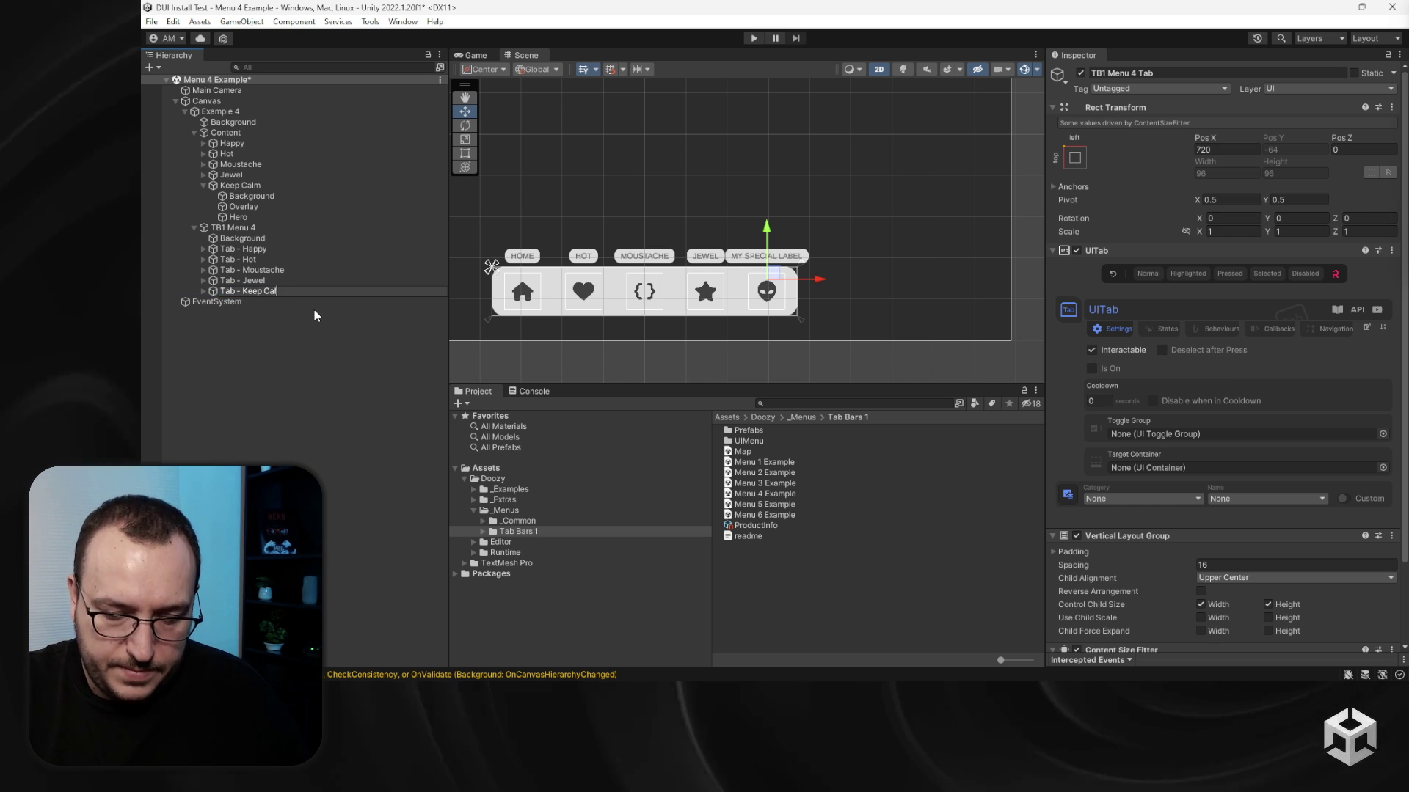
text(l)
key(Return)
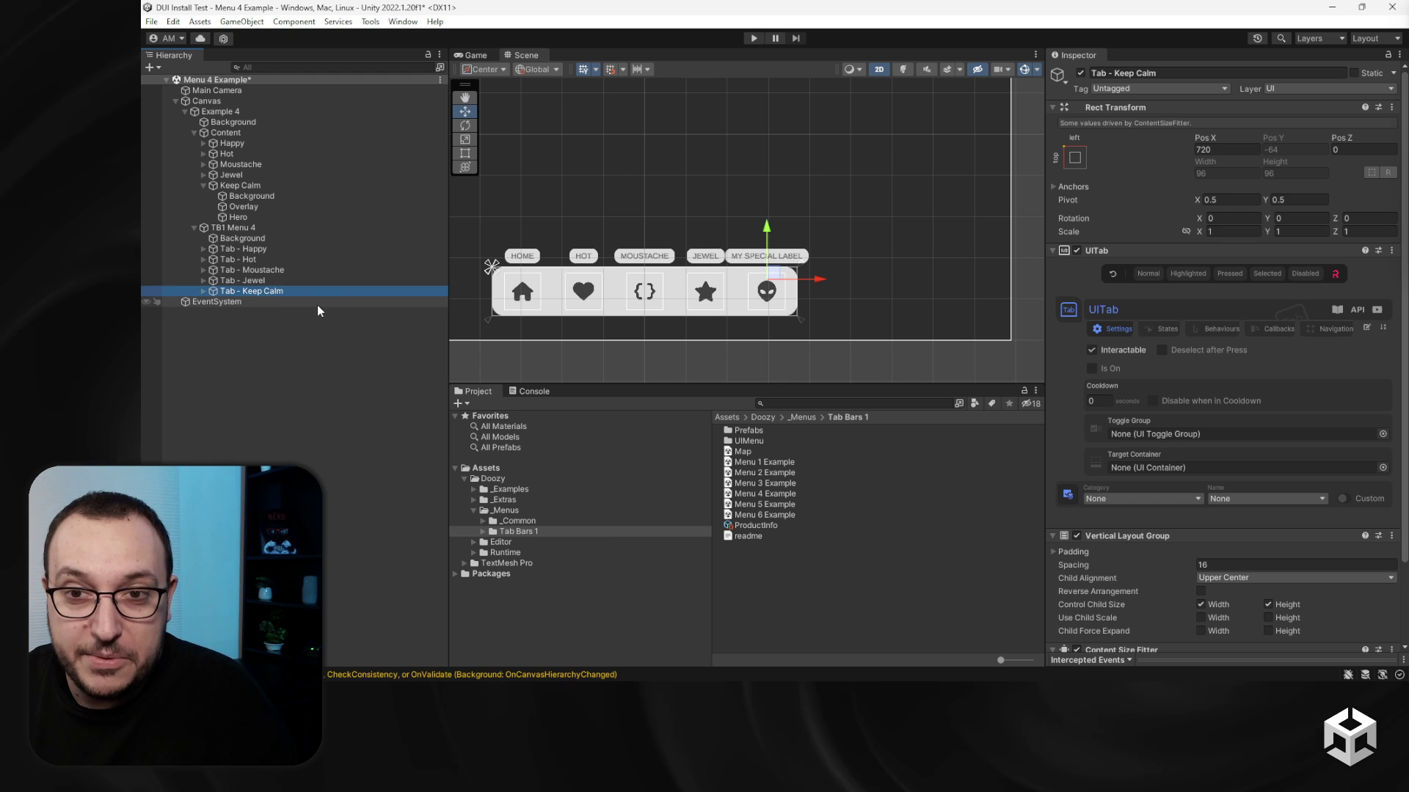
Step: Change the tab's Label text to 'Keep Calm'
alt+click(204, 291)
click(258, 322)
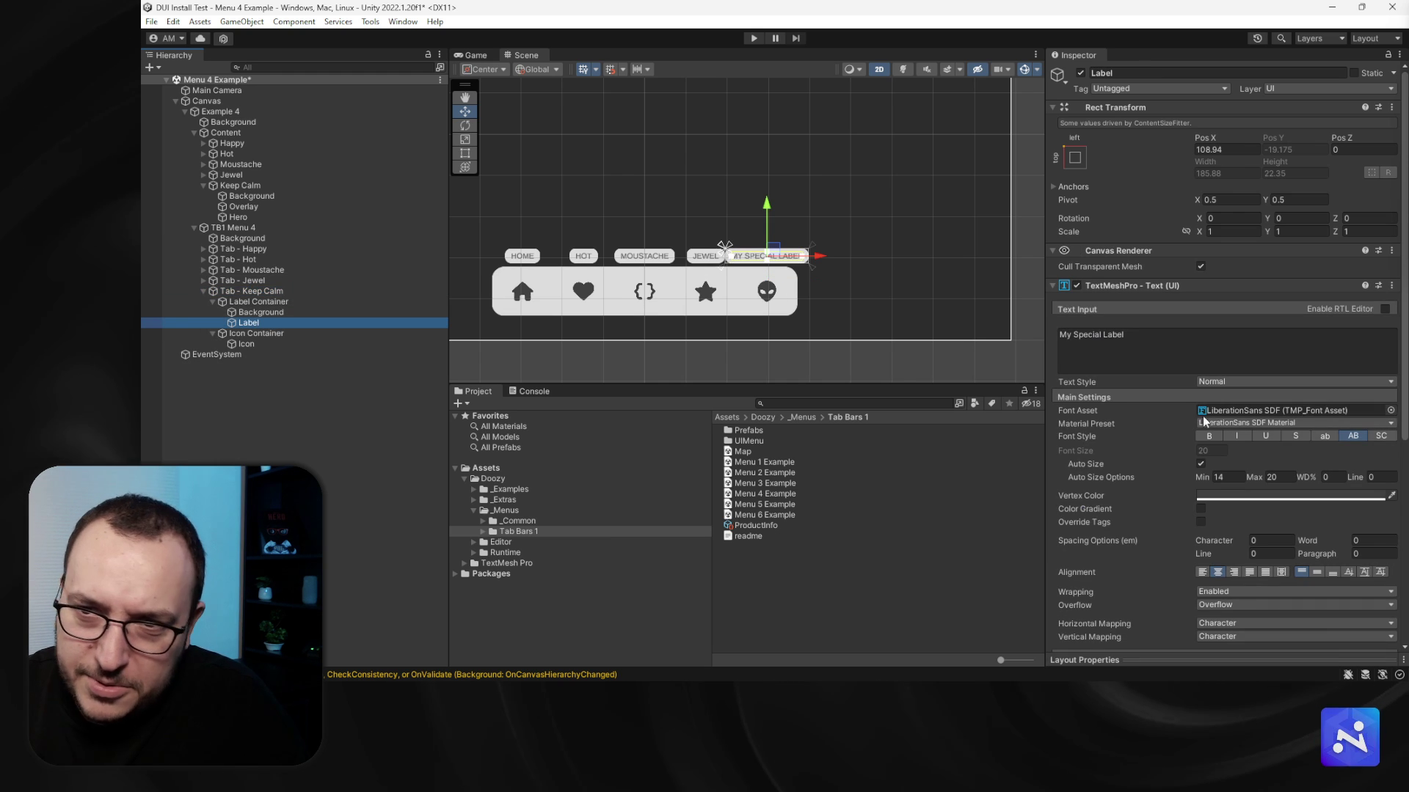
click(1166, 366)
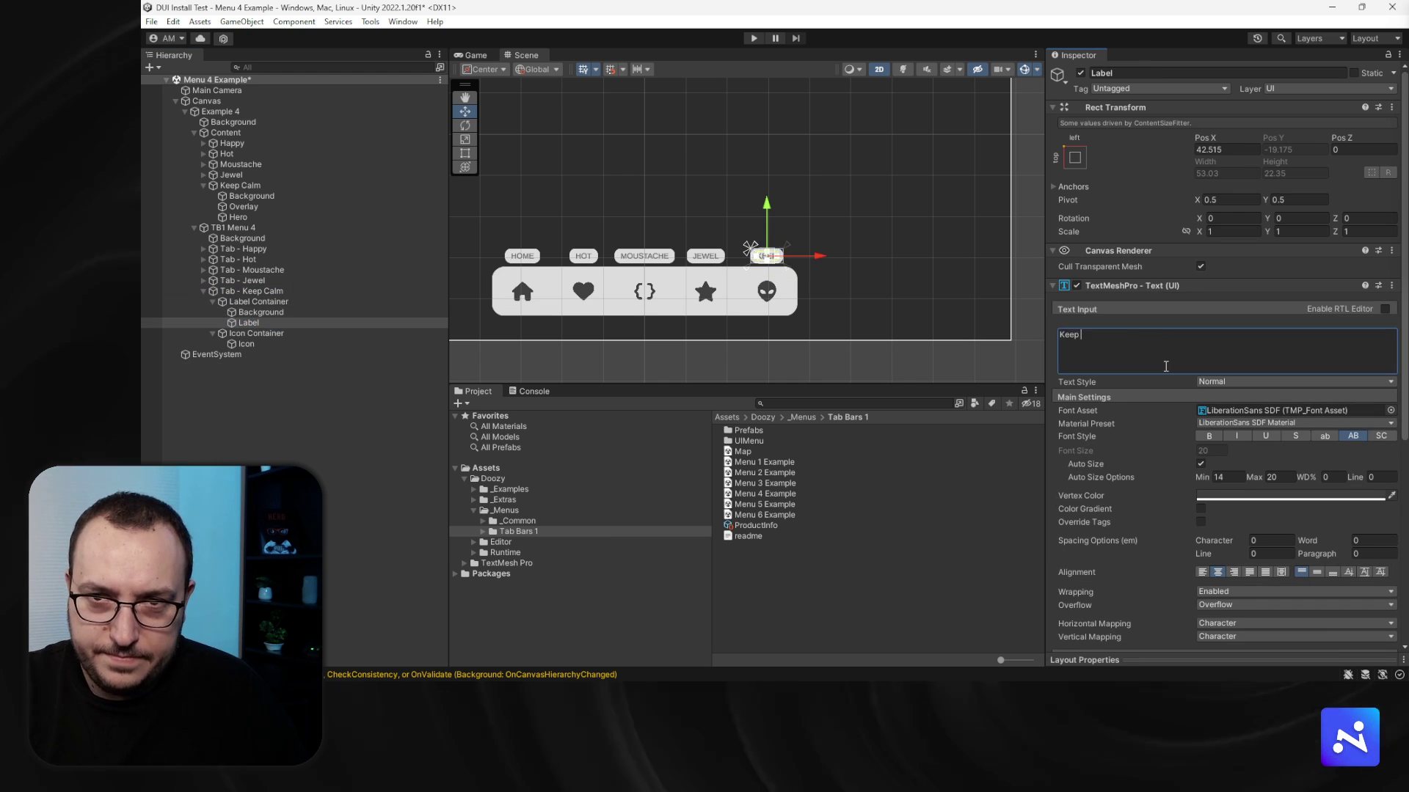
text(Keep Calm)
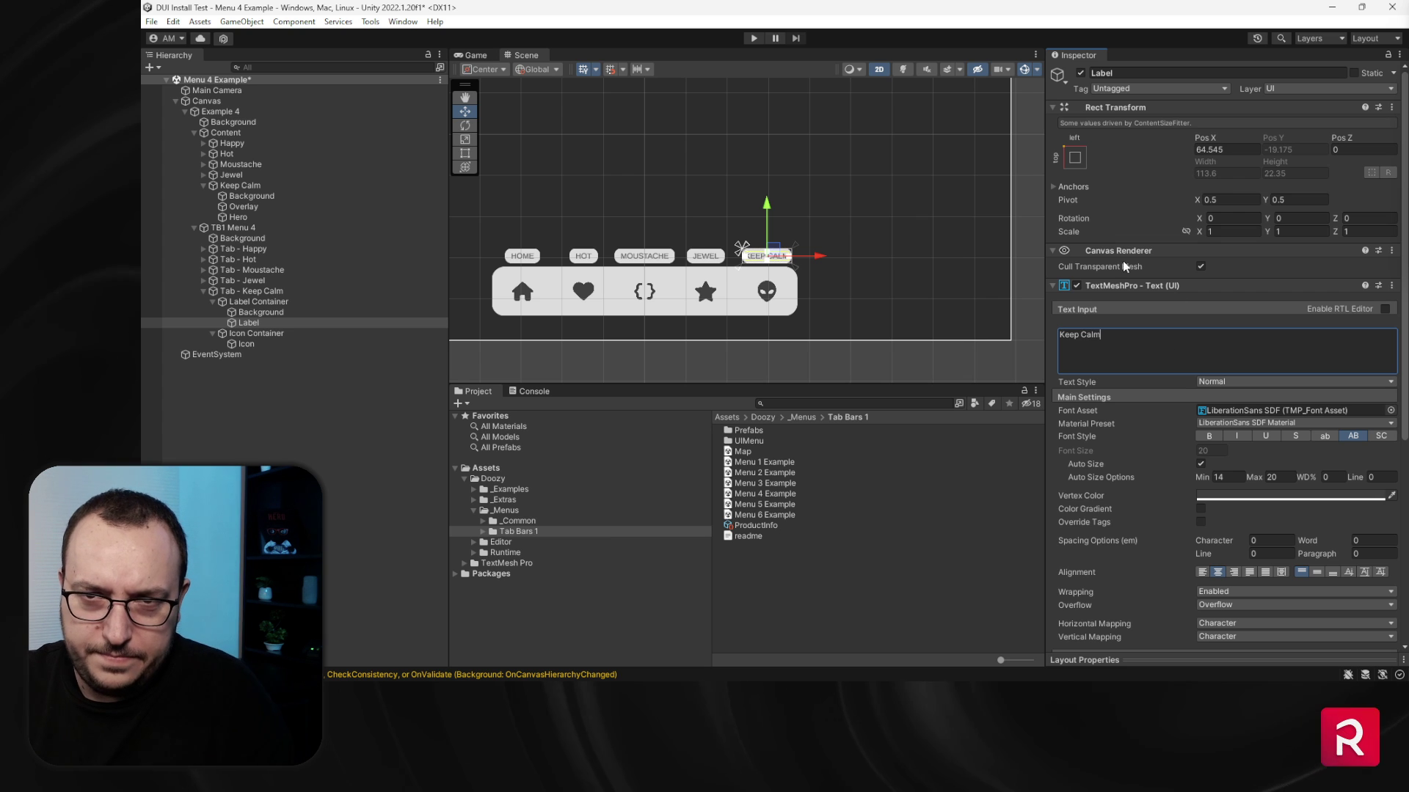
Step: Set the tab's Target Container to Keep Calm and its Toggle Group to TB1 Menu 4
click(244, 292)
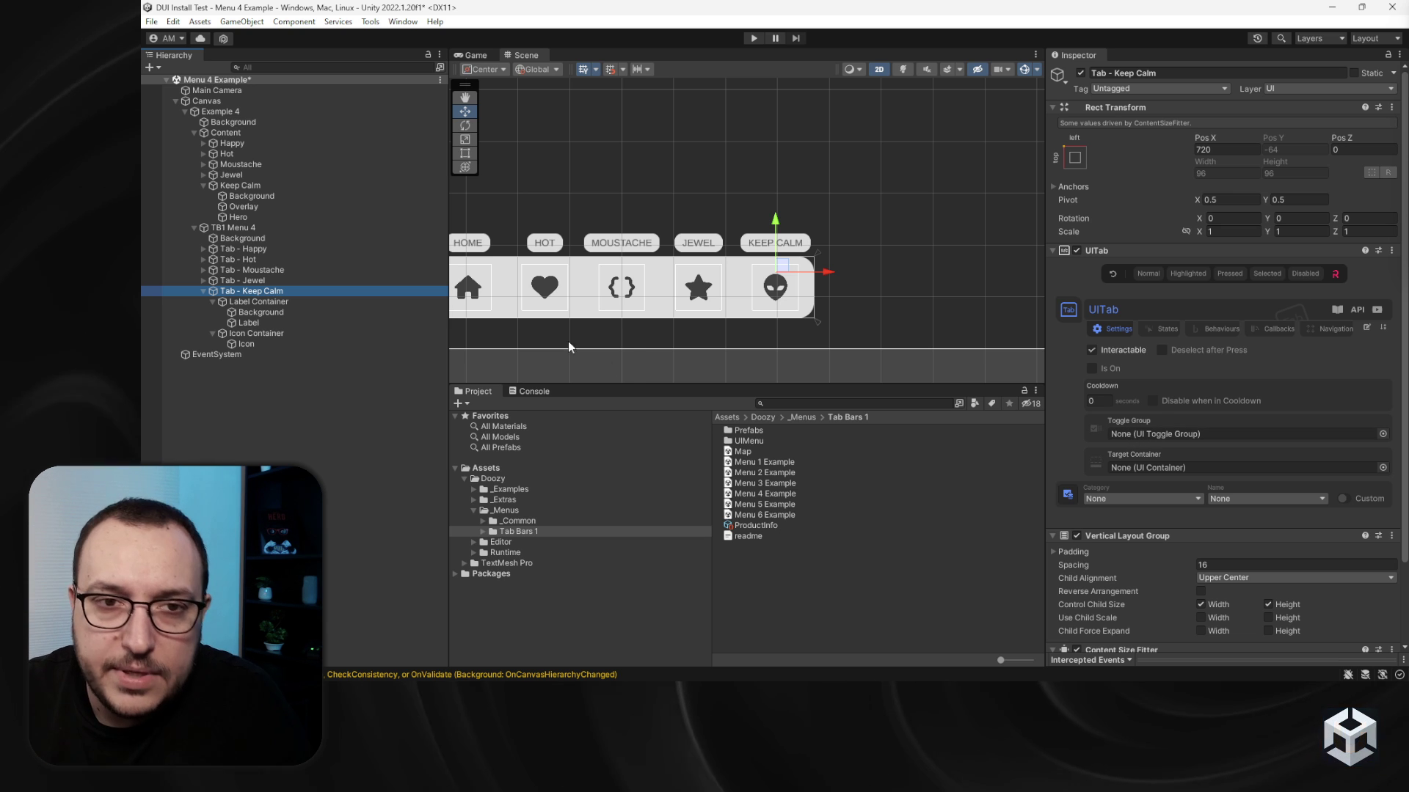
drag(245, 192, 1180, 454)
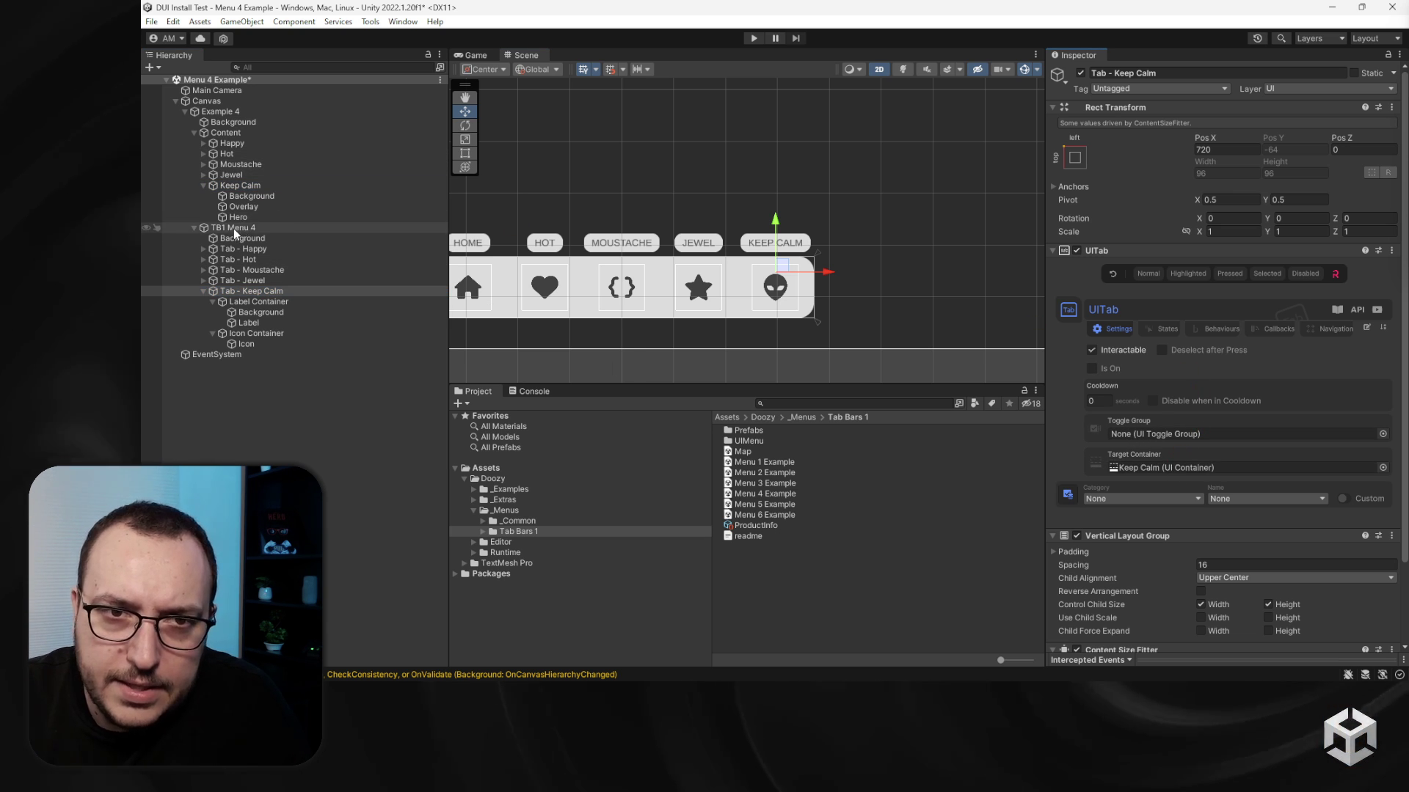
drag(234, 227, 1073, 393)
drag(1150, 436, 1151, 436)
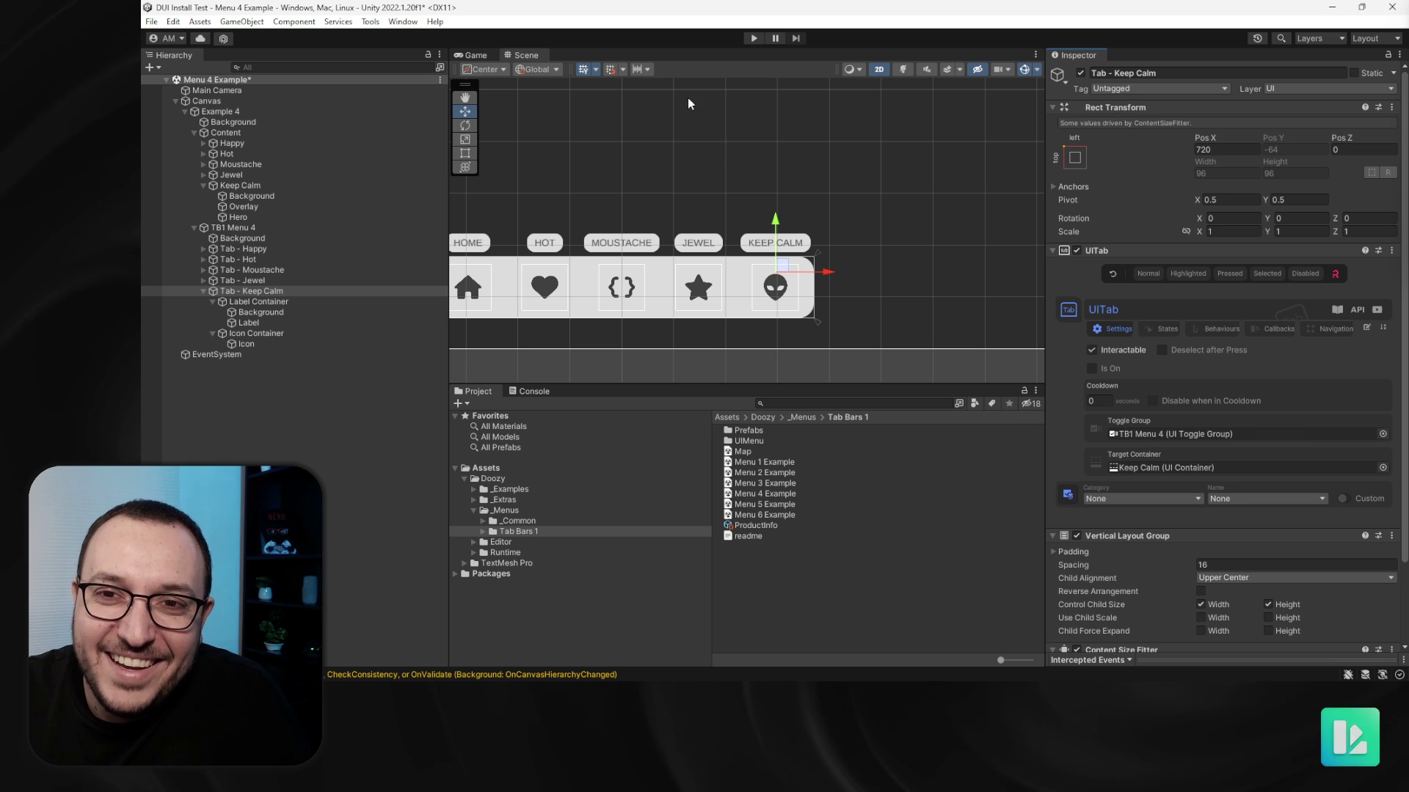
click(754, 38)
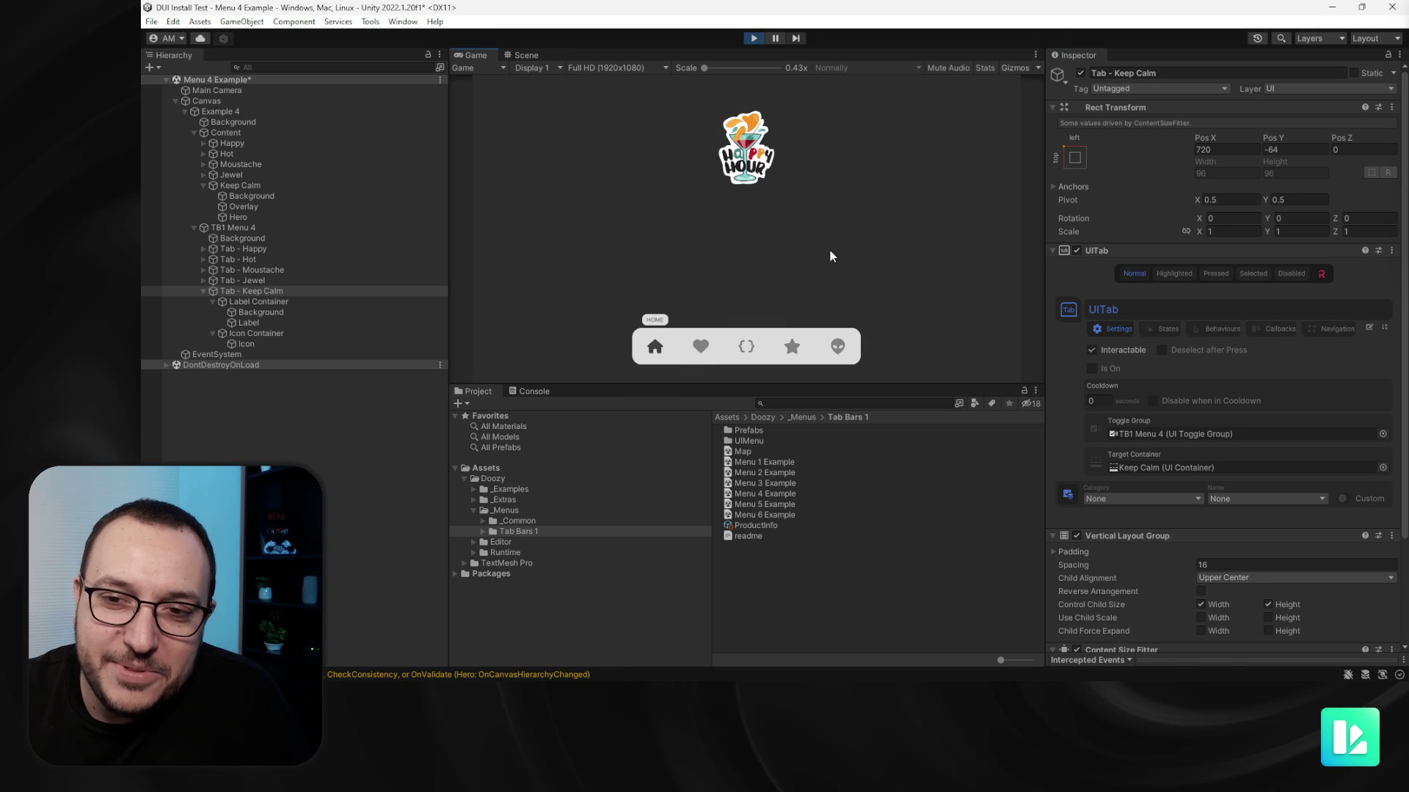
click(838, 348)
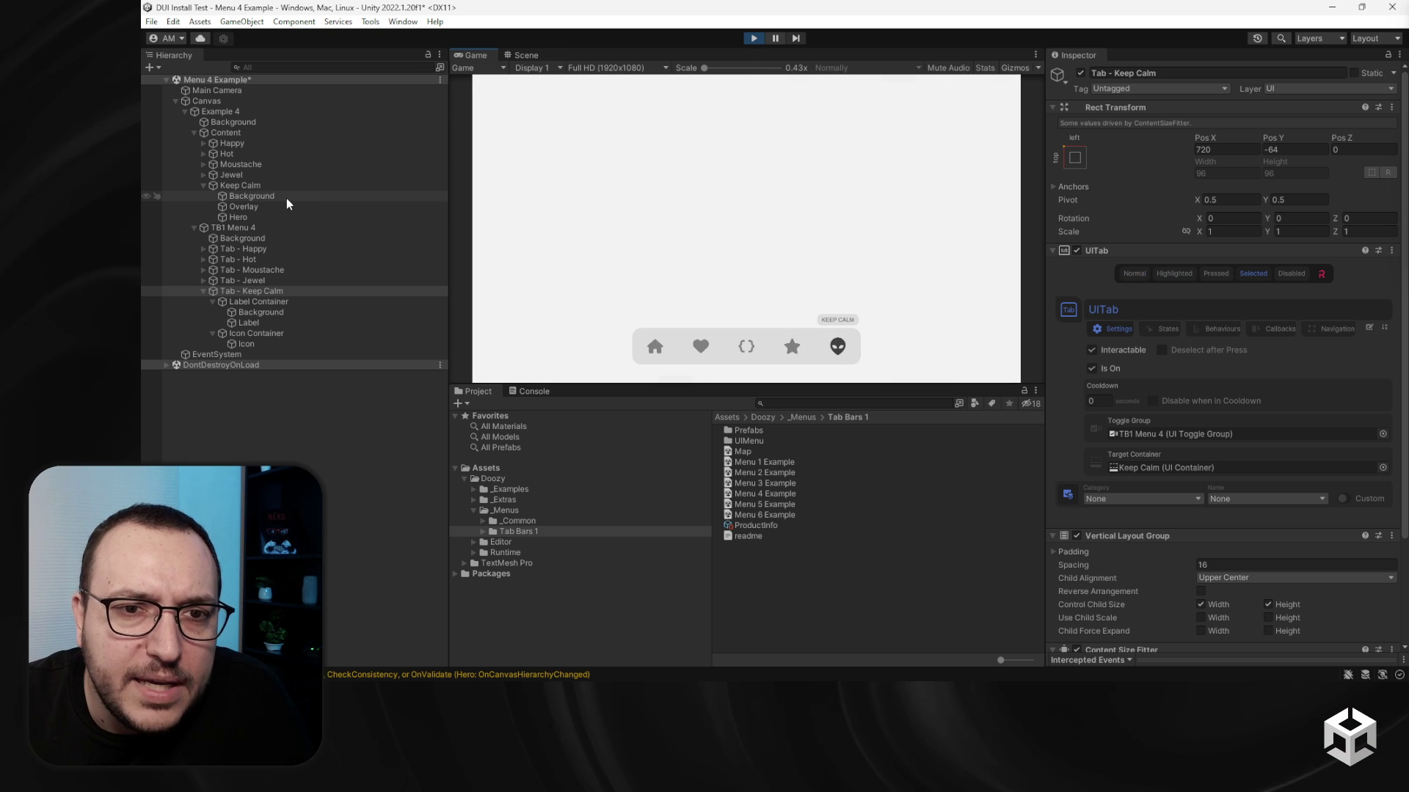
click(276, 187)
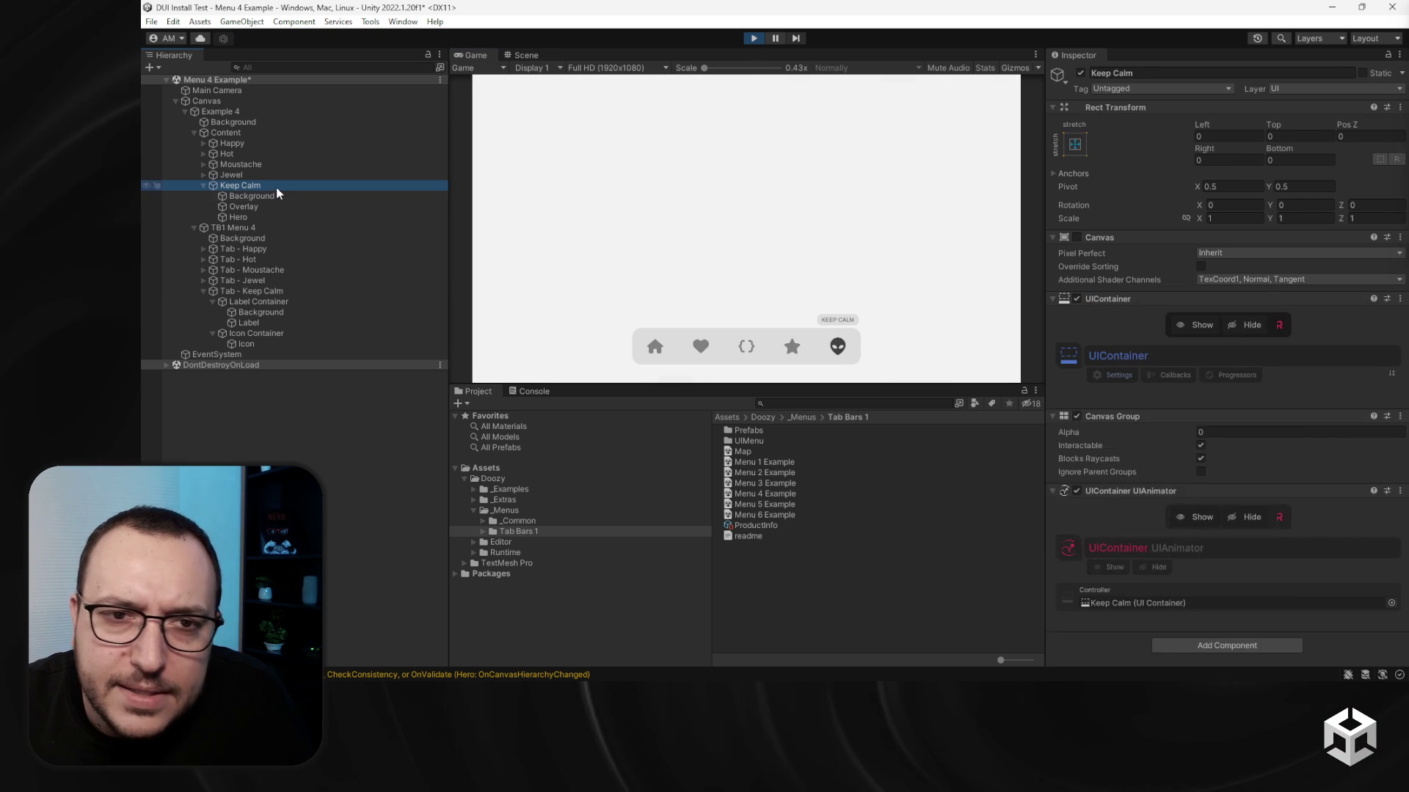
click(1194, 325)
click(1240, 325)
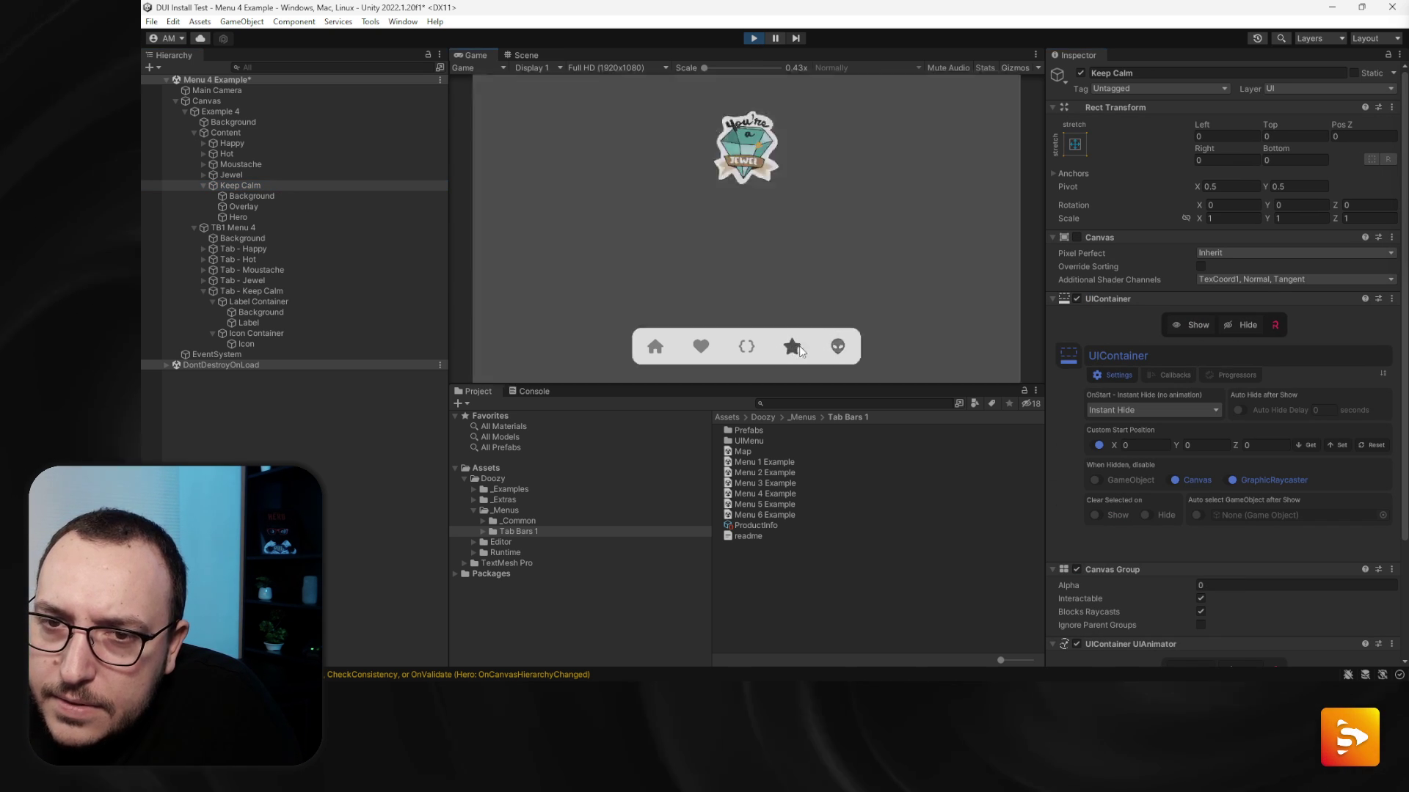
click(752, 38)
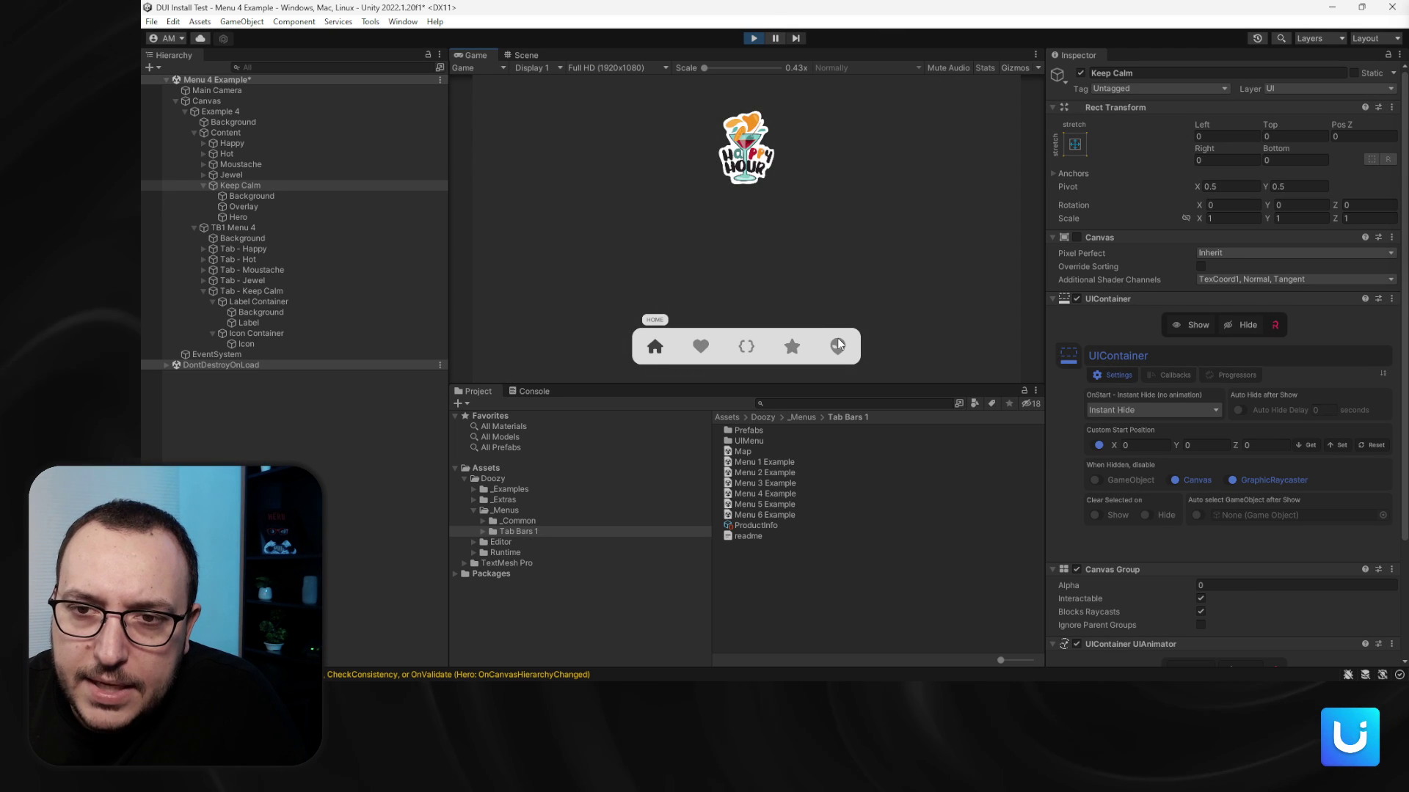
click(839, 345)
click(792, 346)
click(740, 346)
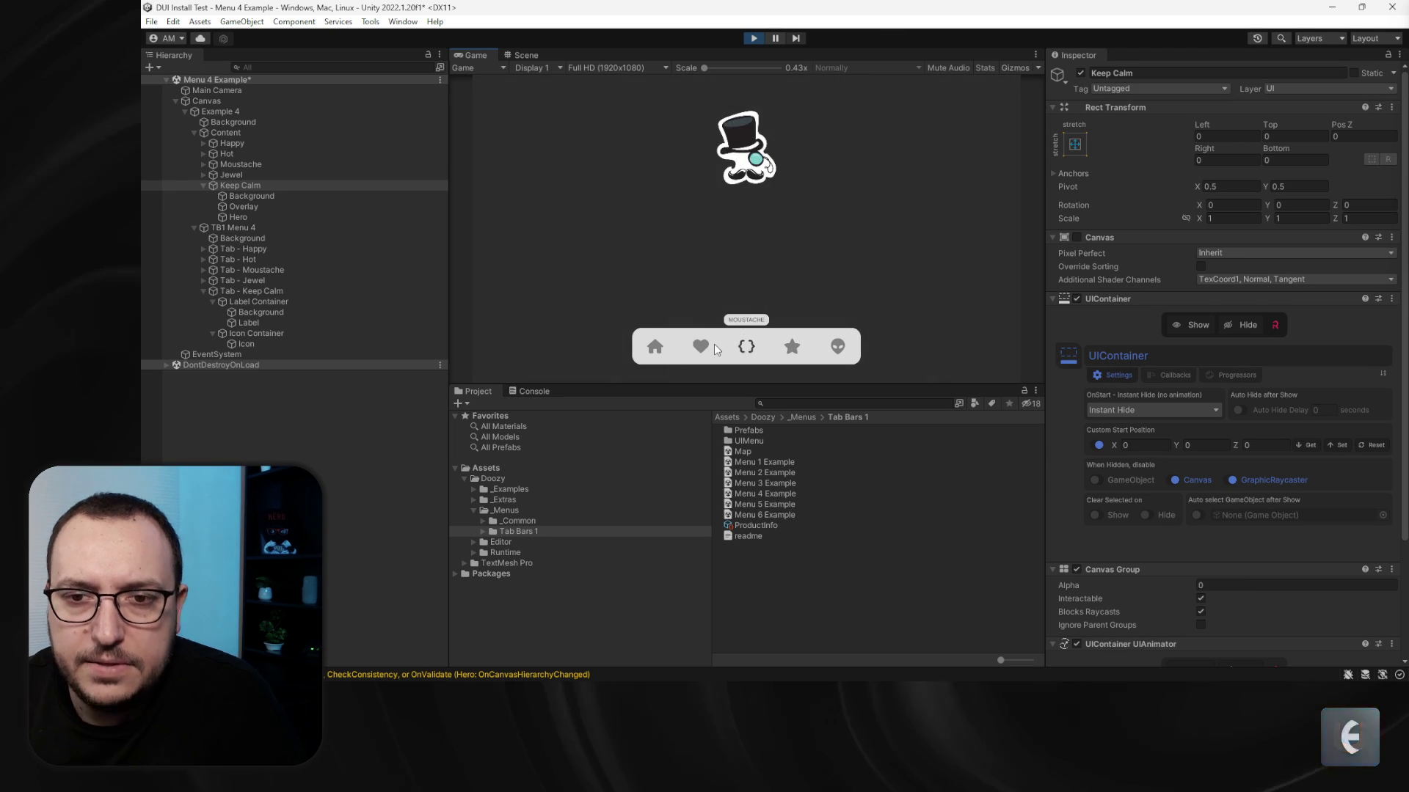
click(701, 346)
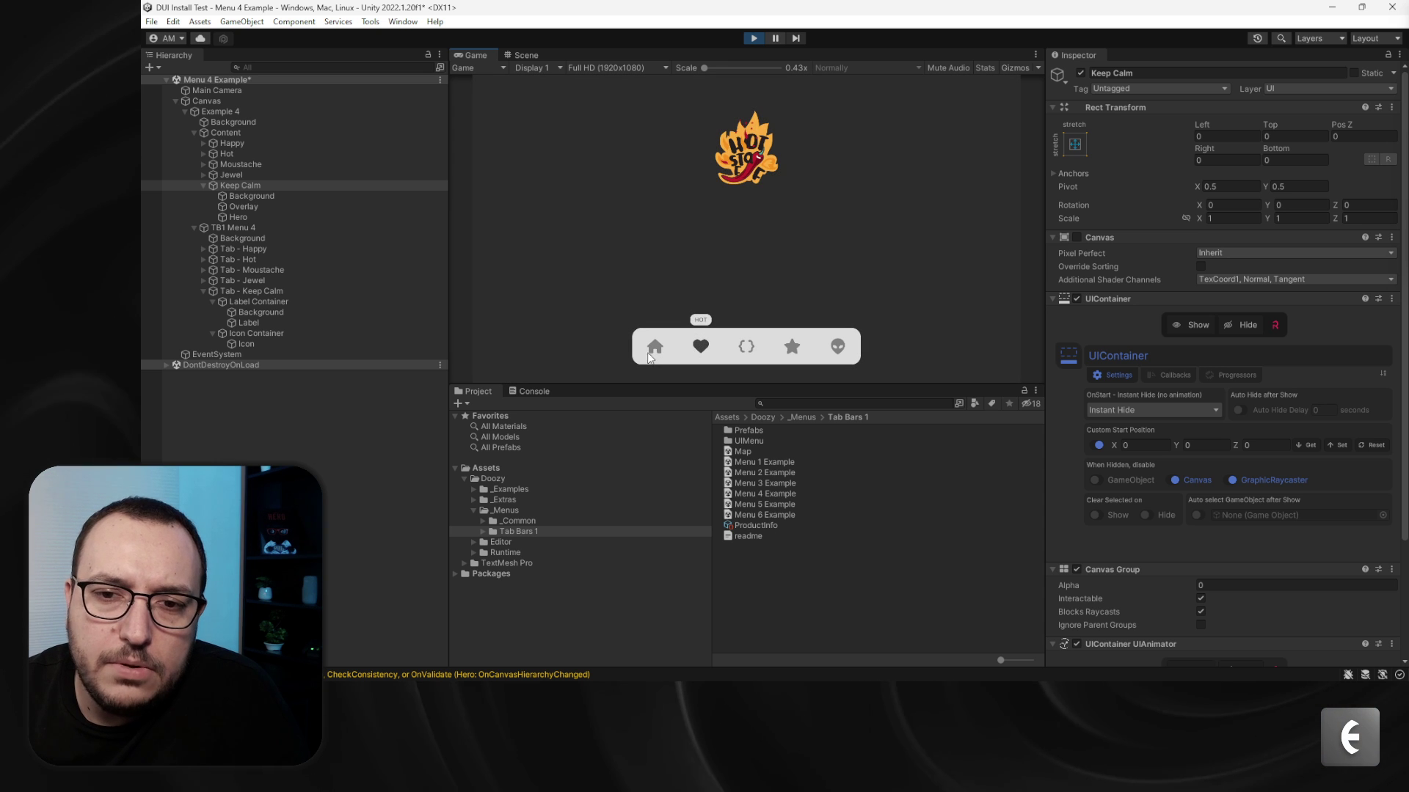
click(653, 348)
click(701, 346)
click(746, 347)
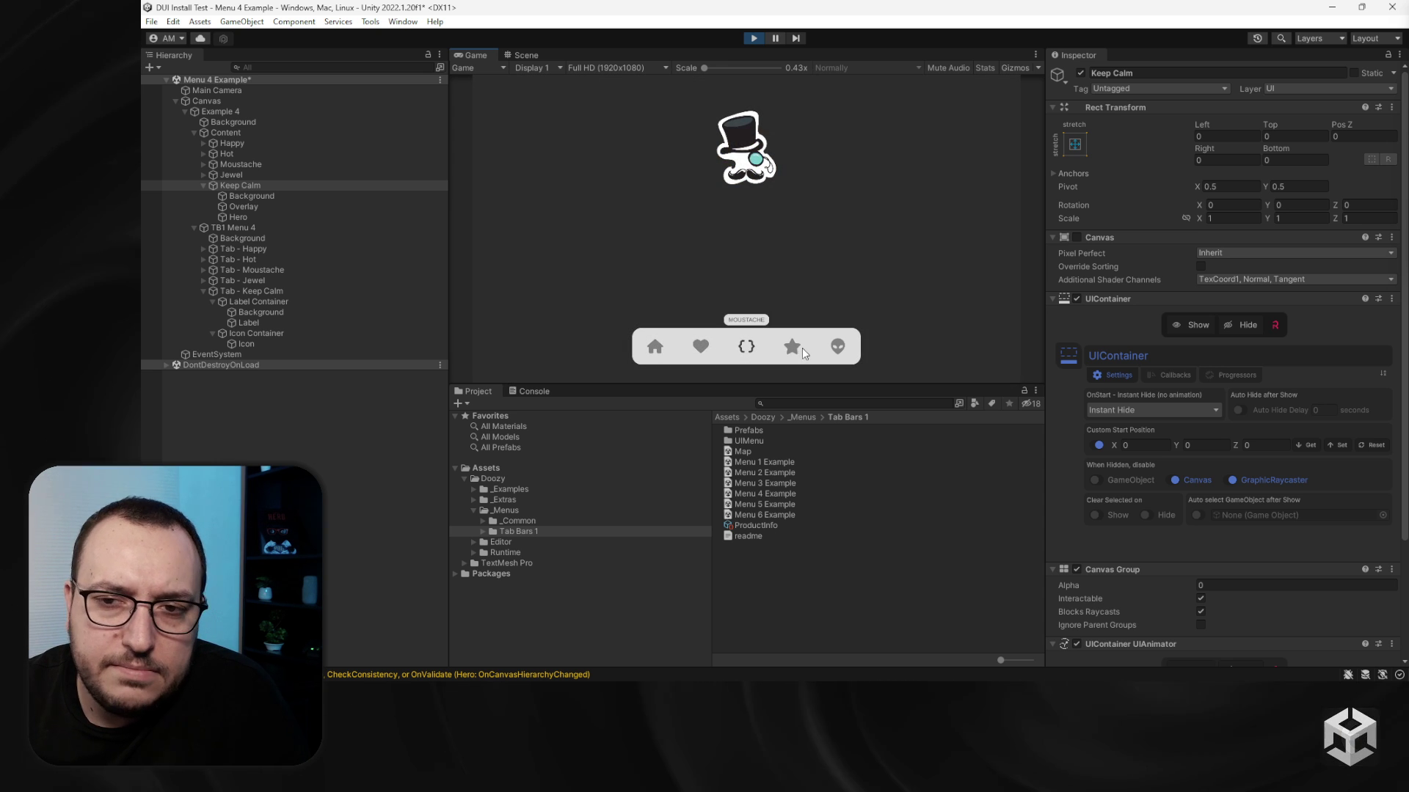
click(798, 353)
click(839, 352)
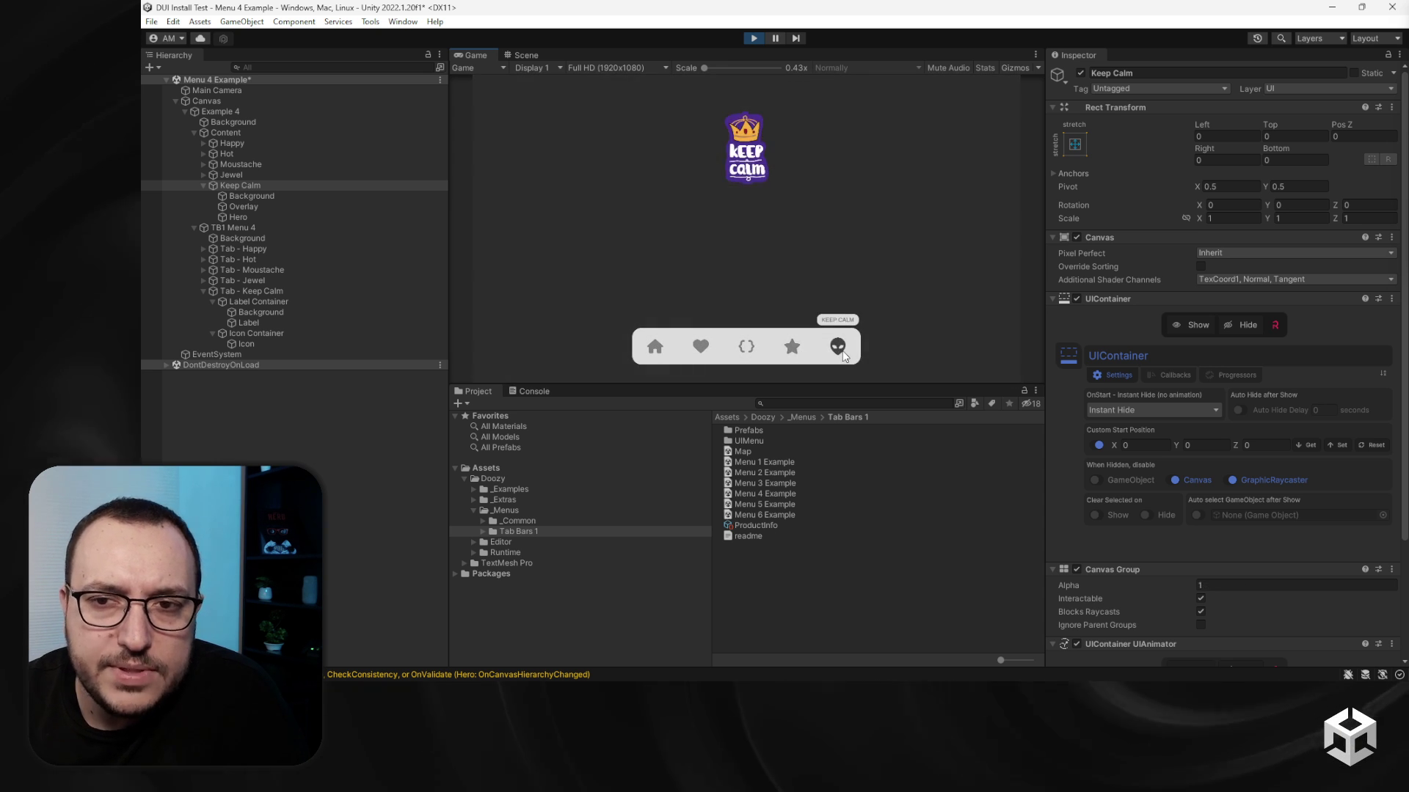
click(791, 346)
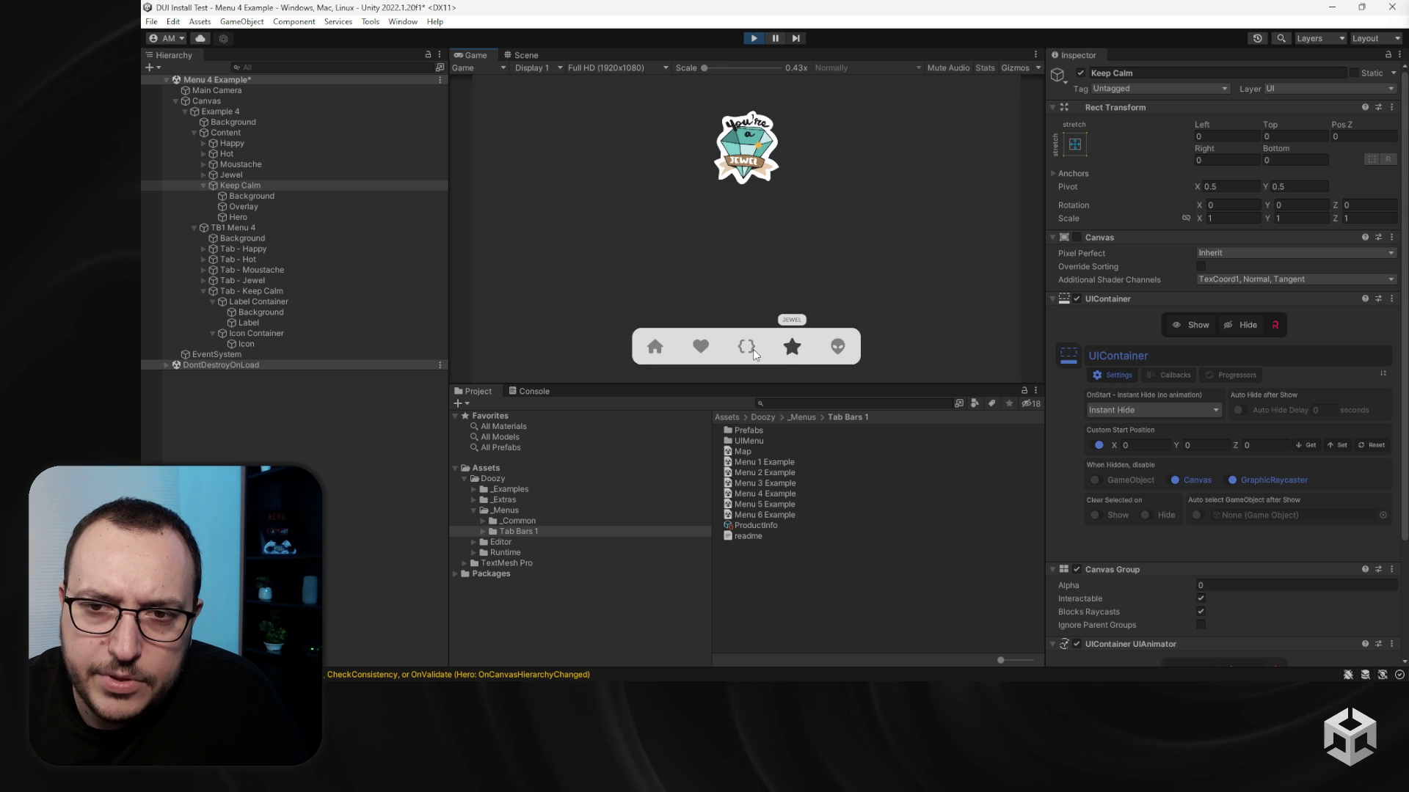
click(753, 349)
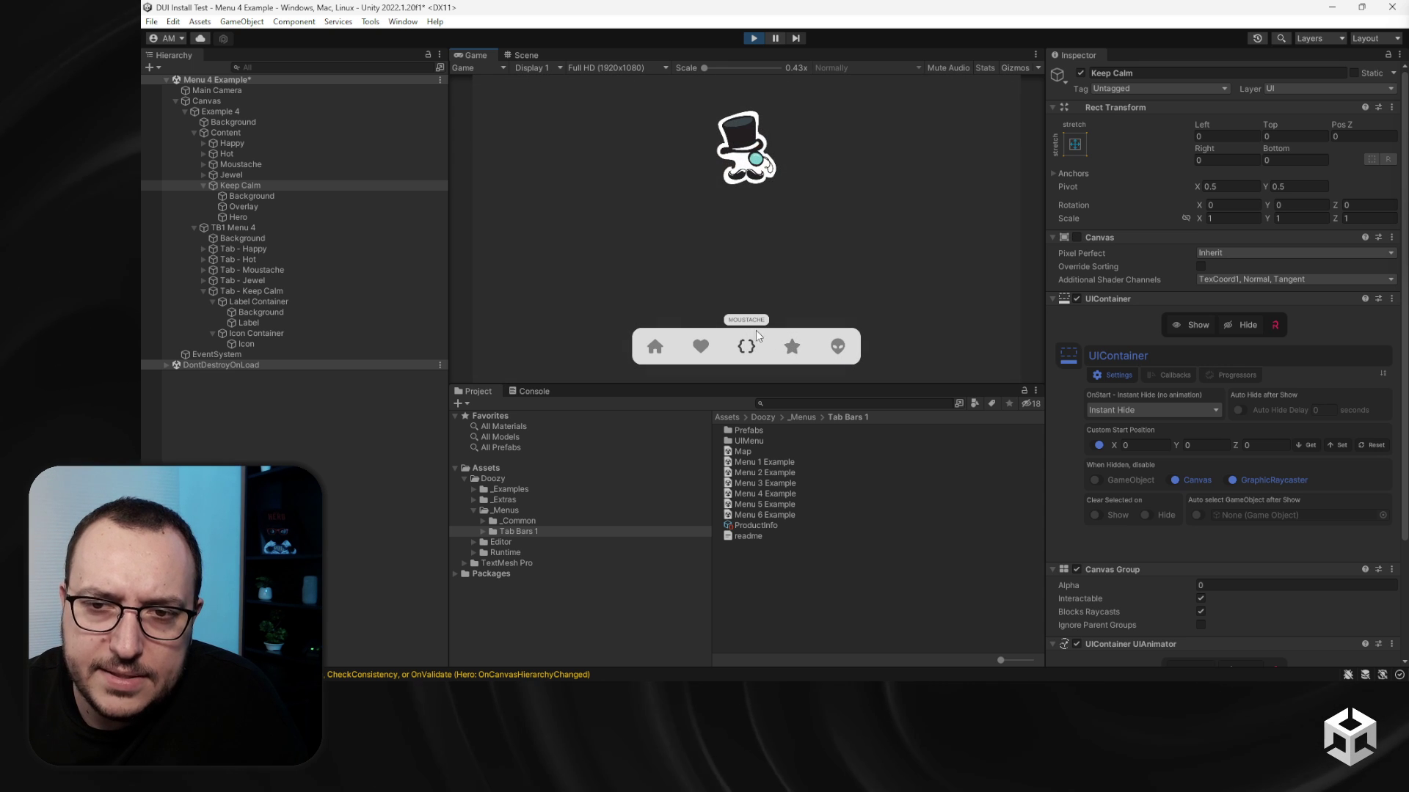
click(755, 38)
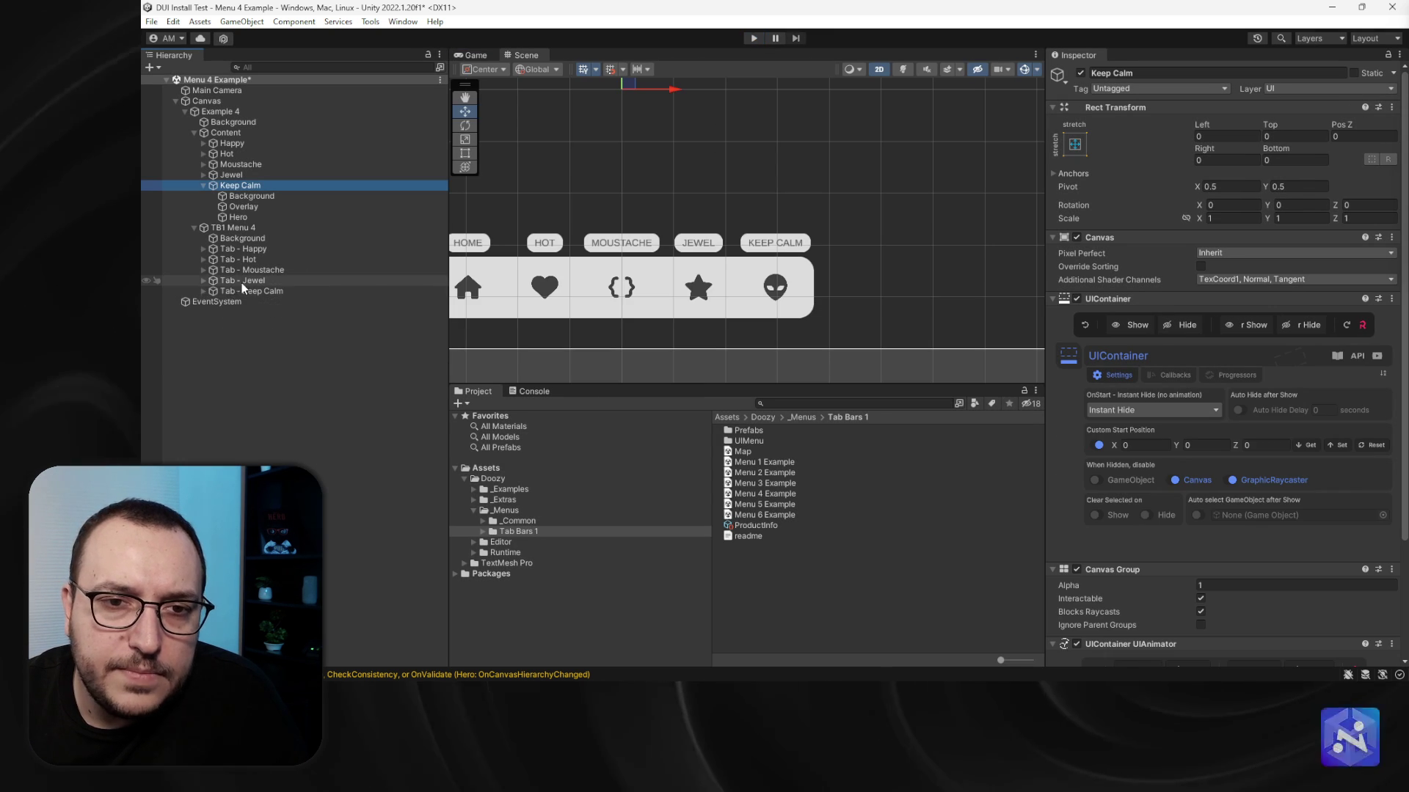
Step: Place Tab - Keep Calm directly after Tab - Happy, then test it in Play mode against the Hot tab
click(252, 291)
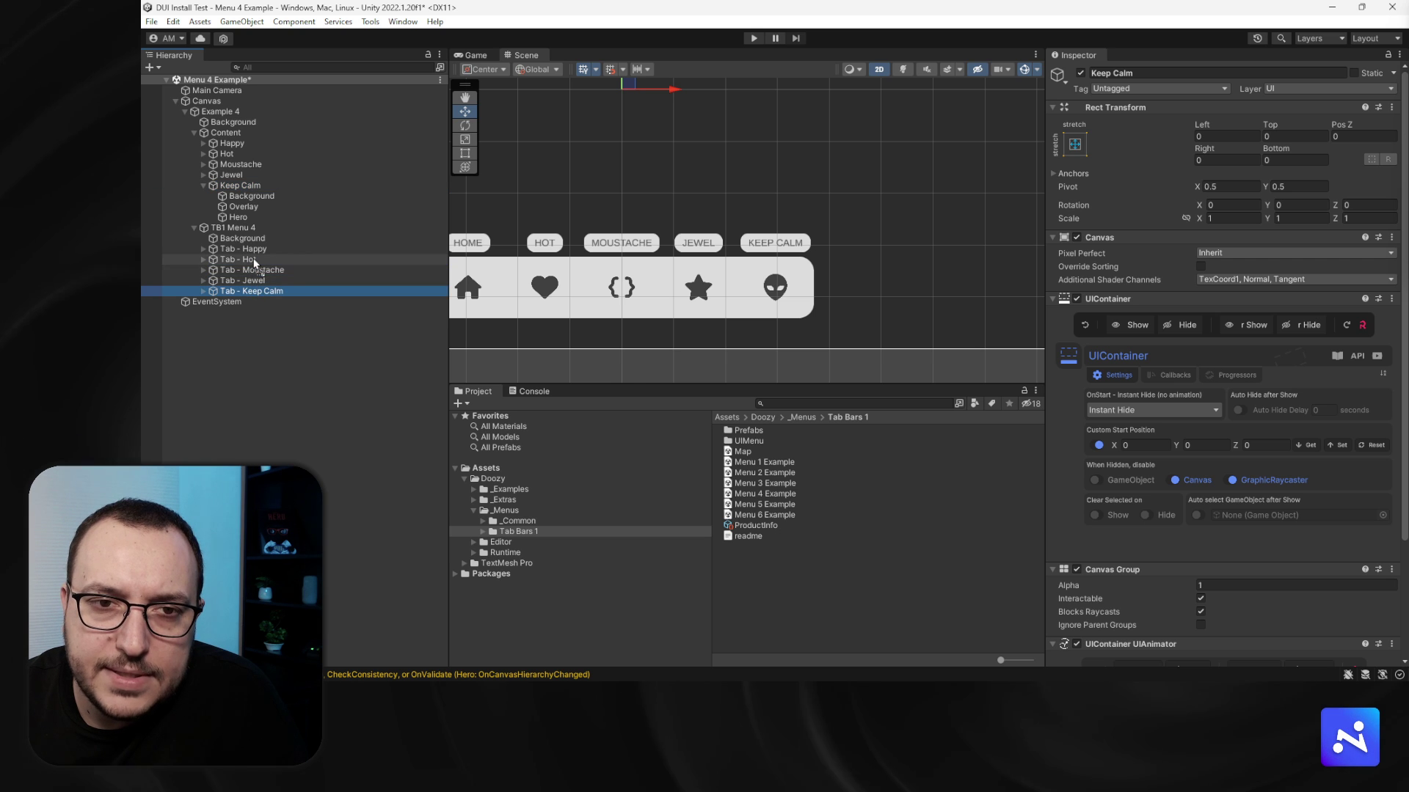
drag(254, 263, 253, 255)
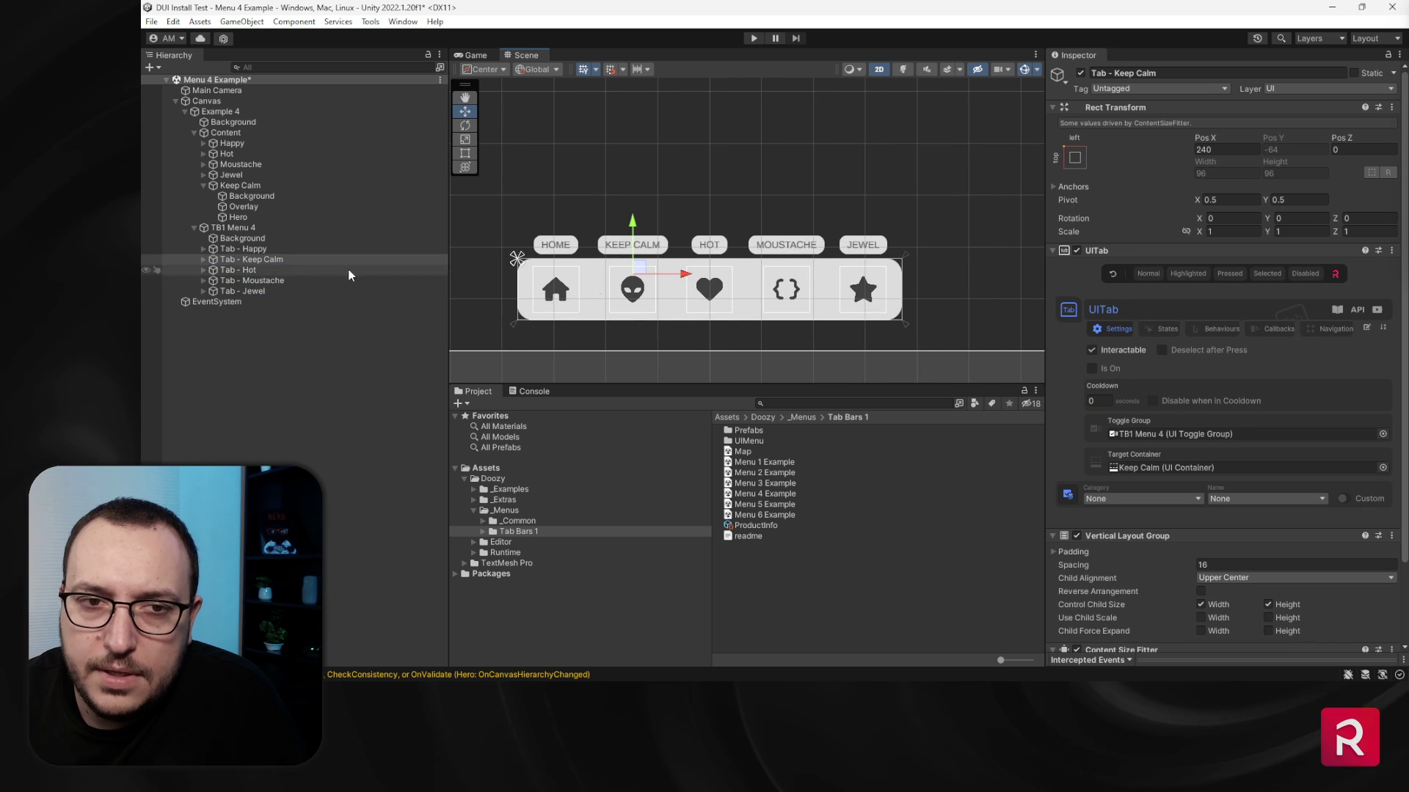
click(754, 38)
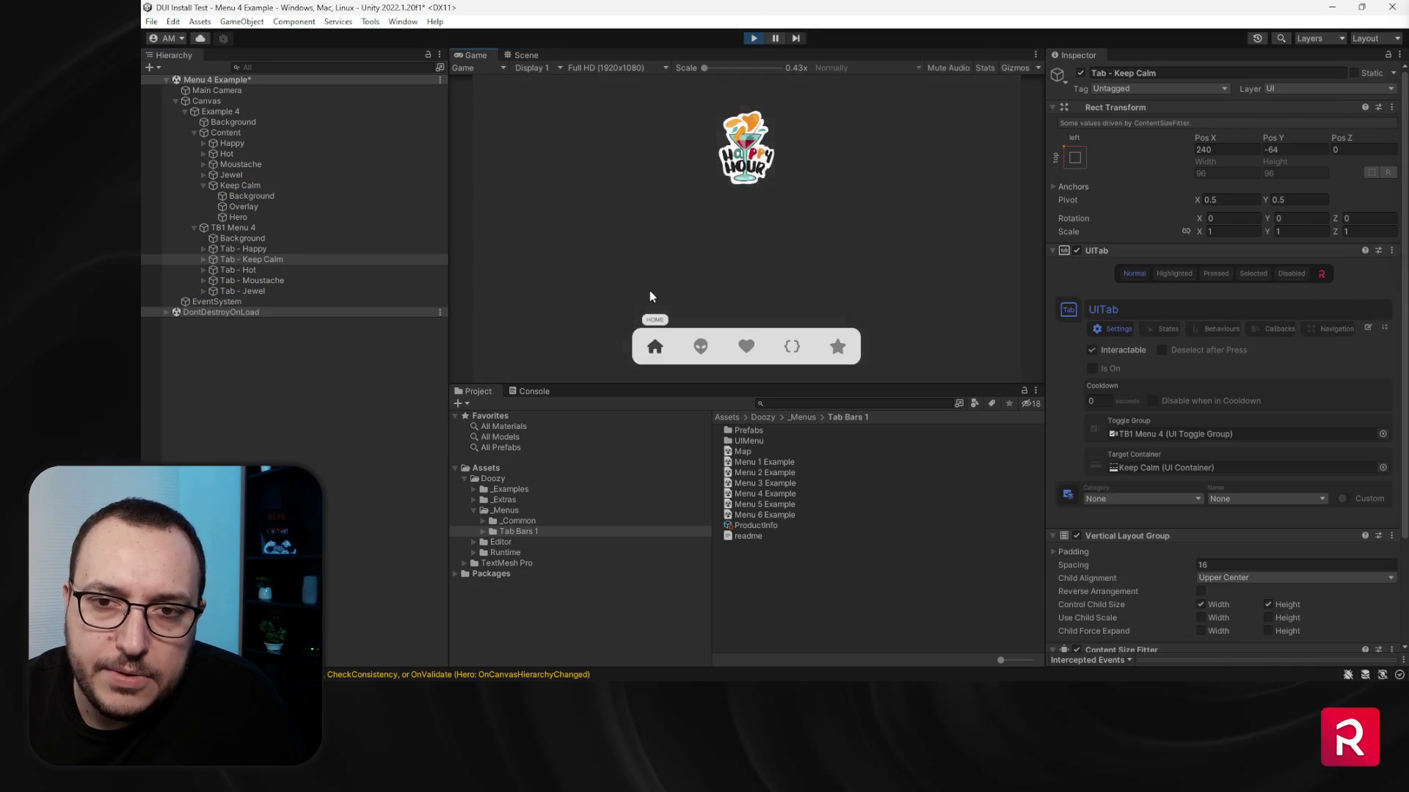
click(700, 348)
click(746, 346)
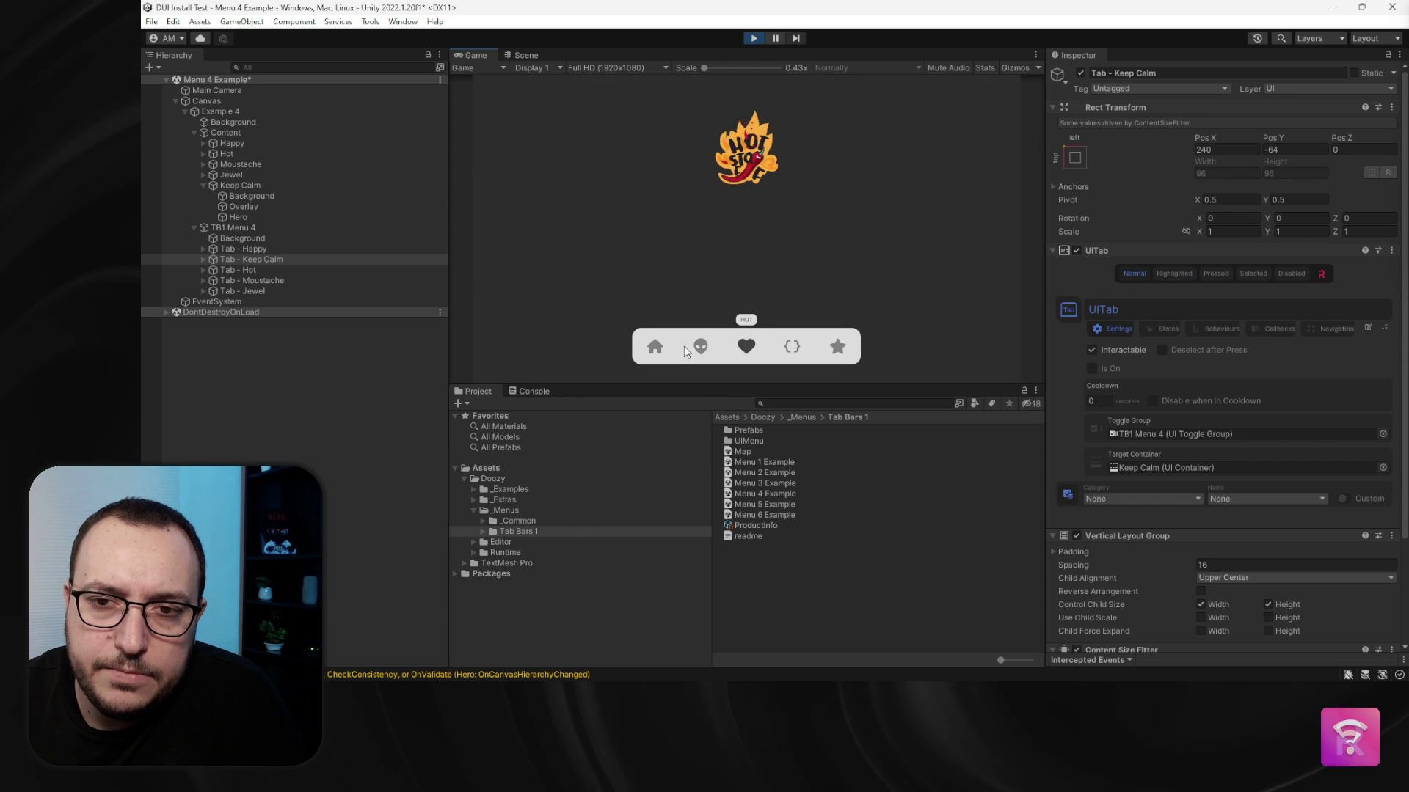
click(700, 346)
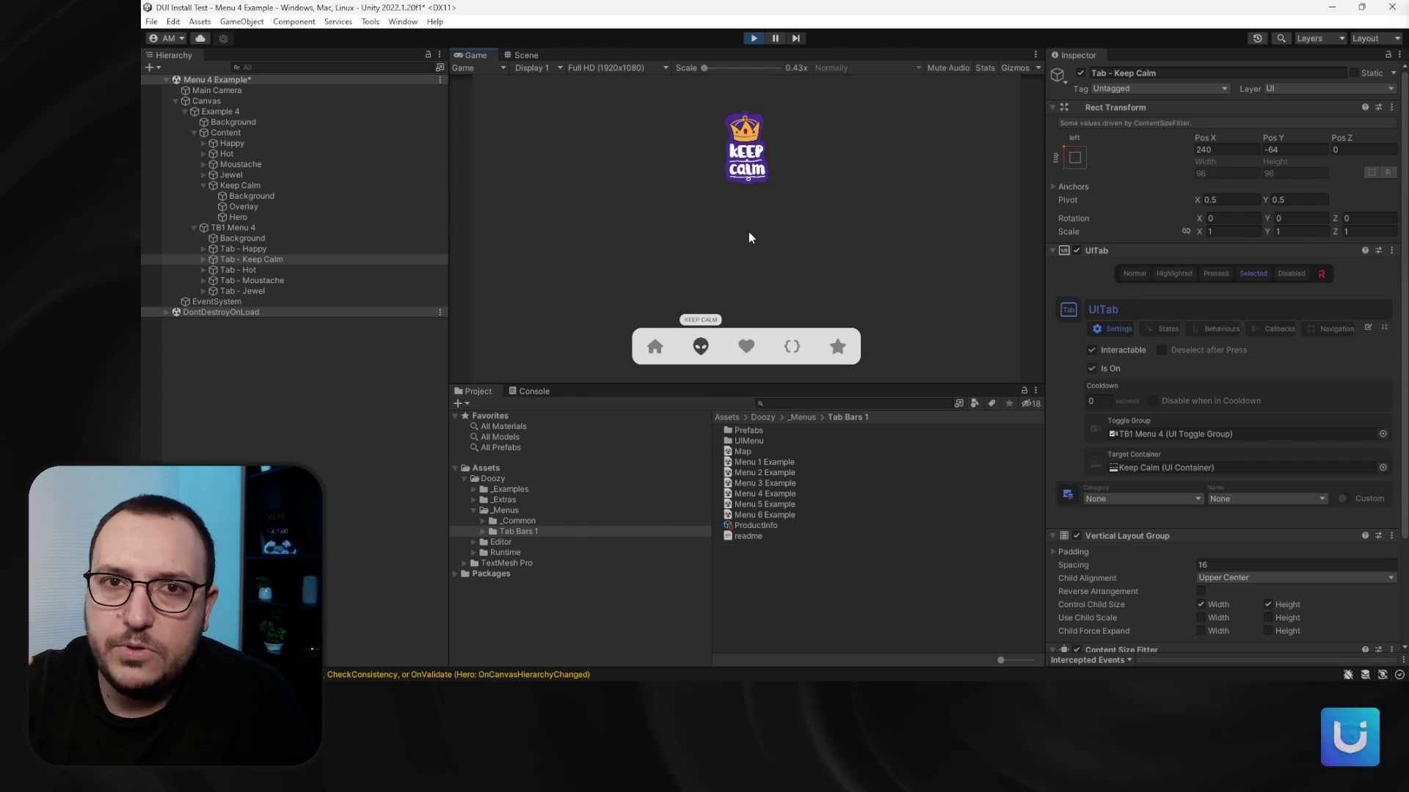
click(753, 38)
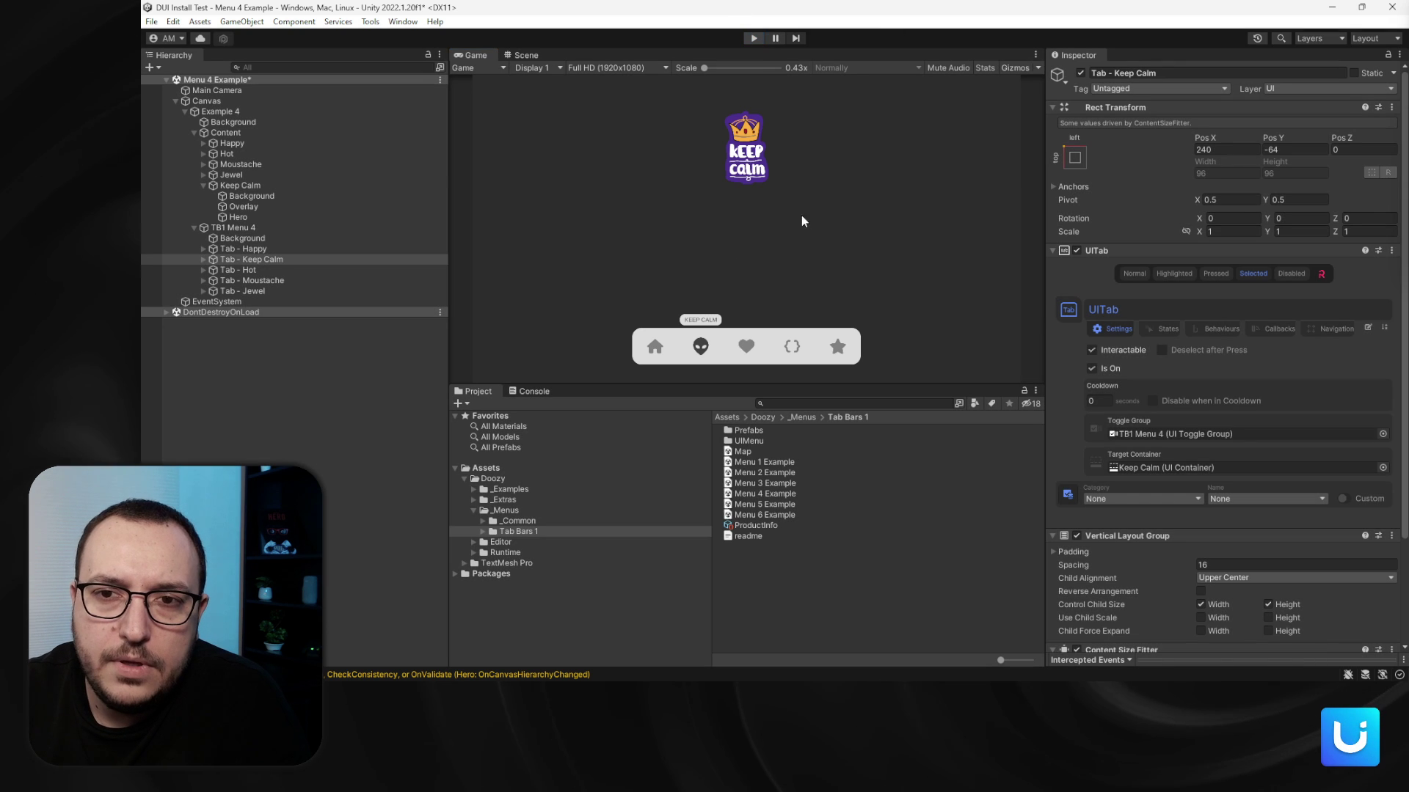